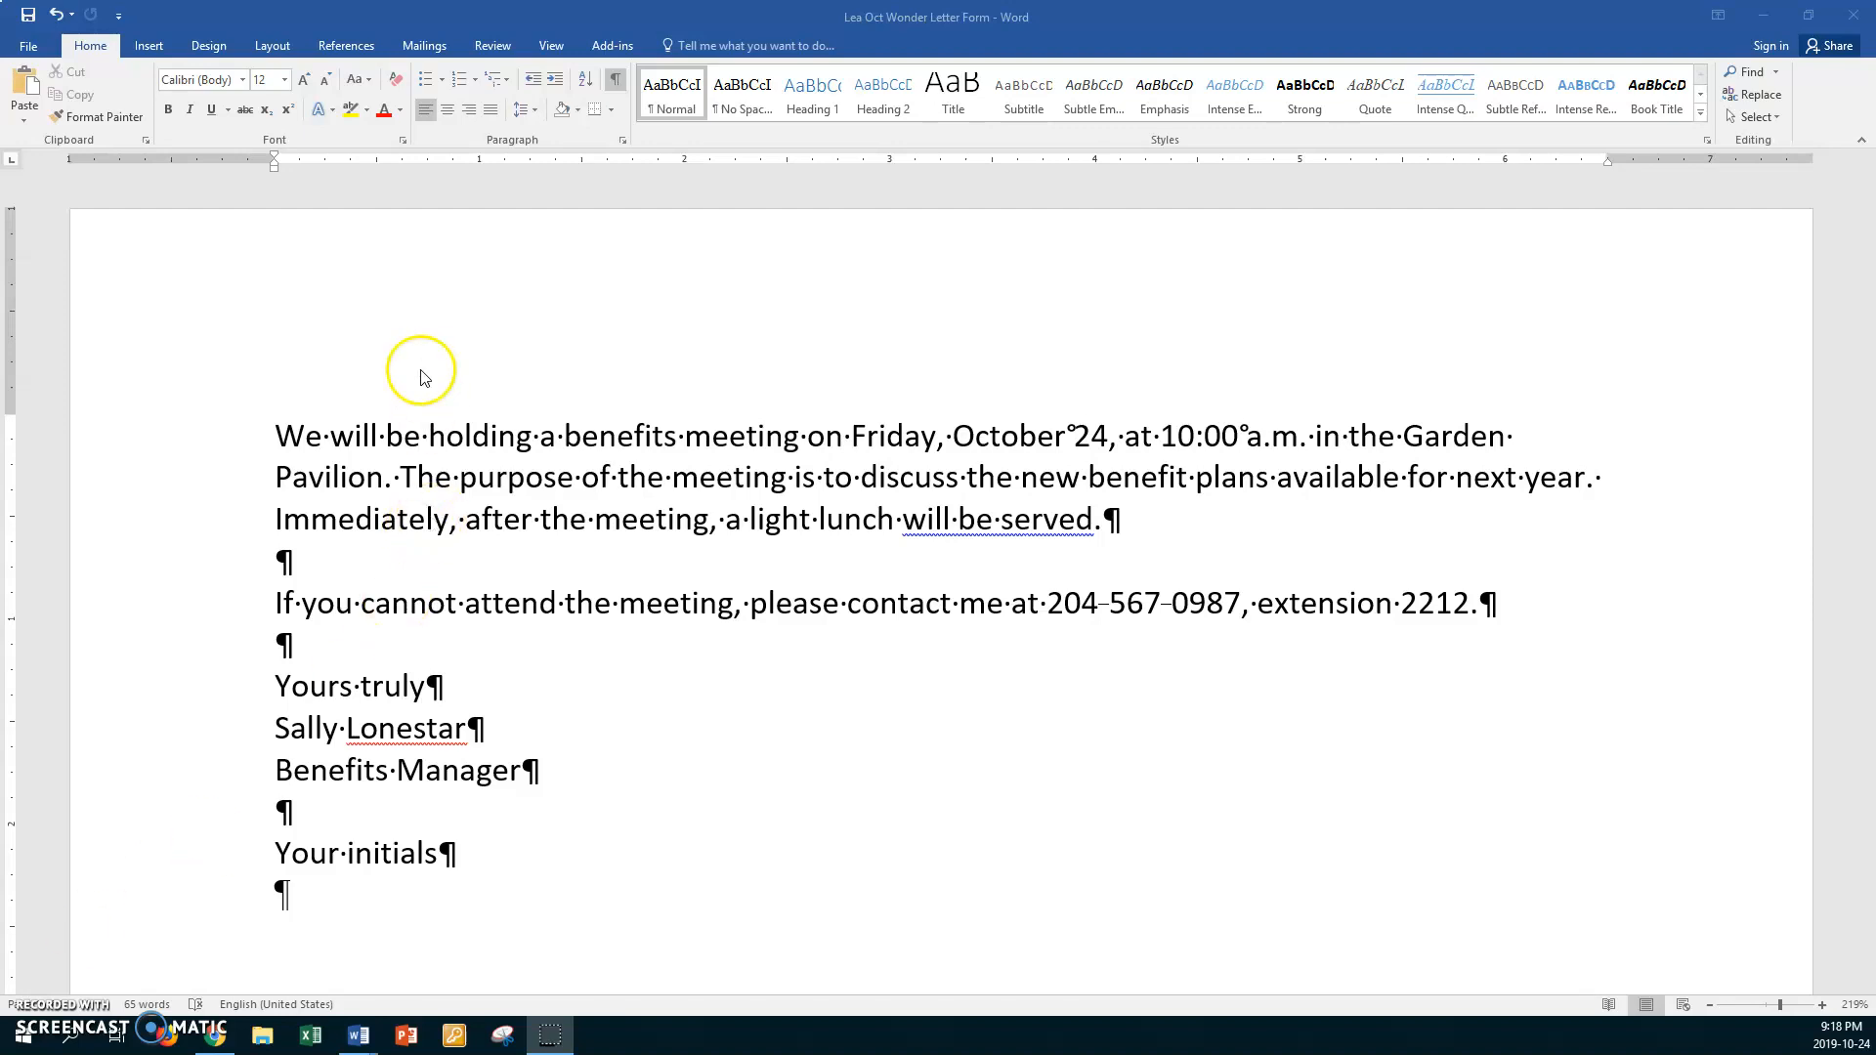
- Start the step-by-step mail merge wizard with Letters as the document type and proceed to the starting document
click(427, 44)
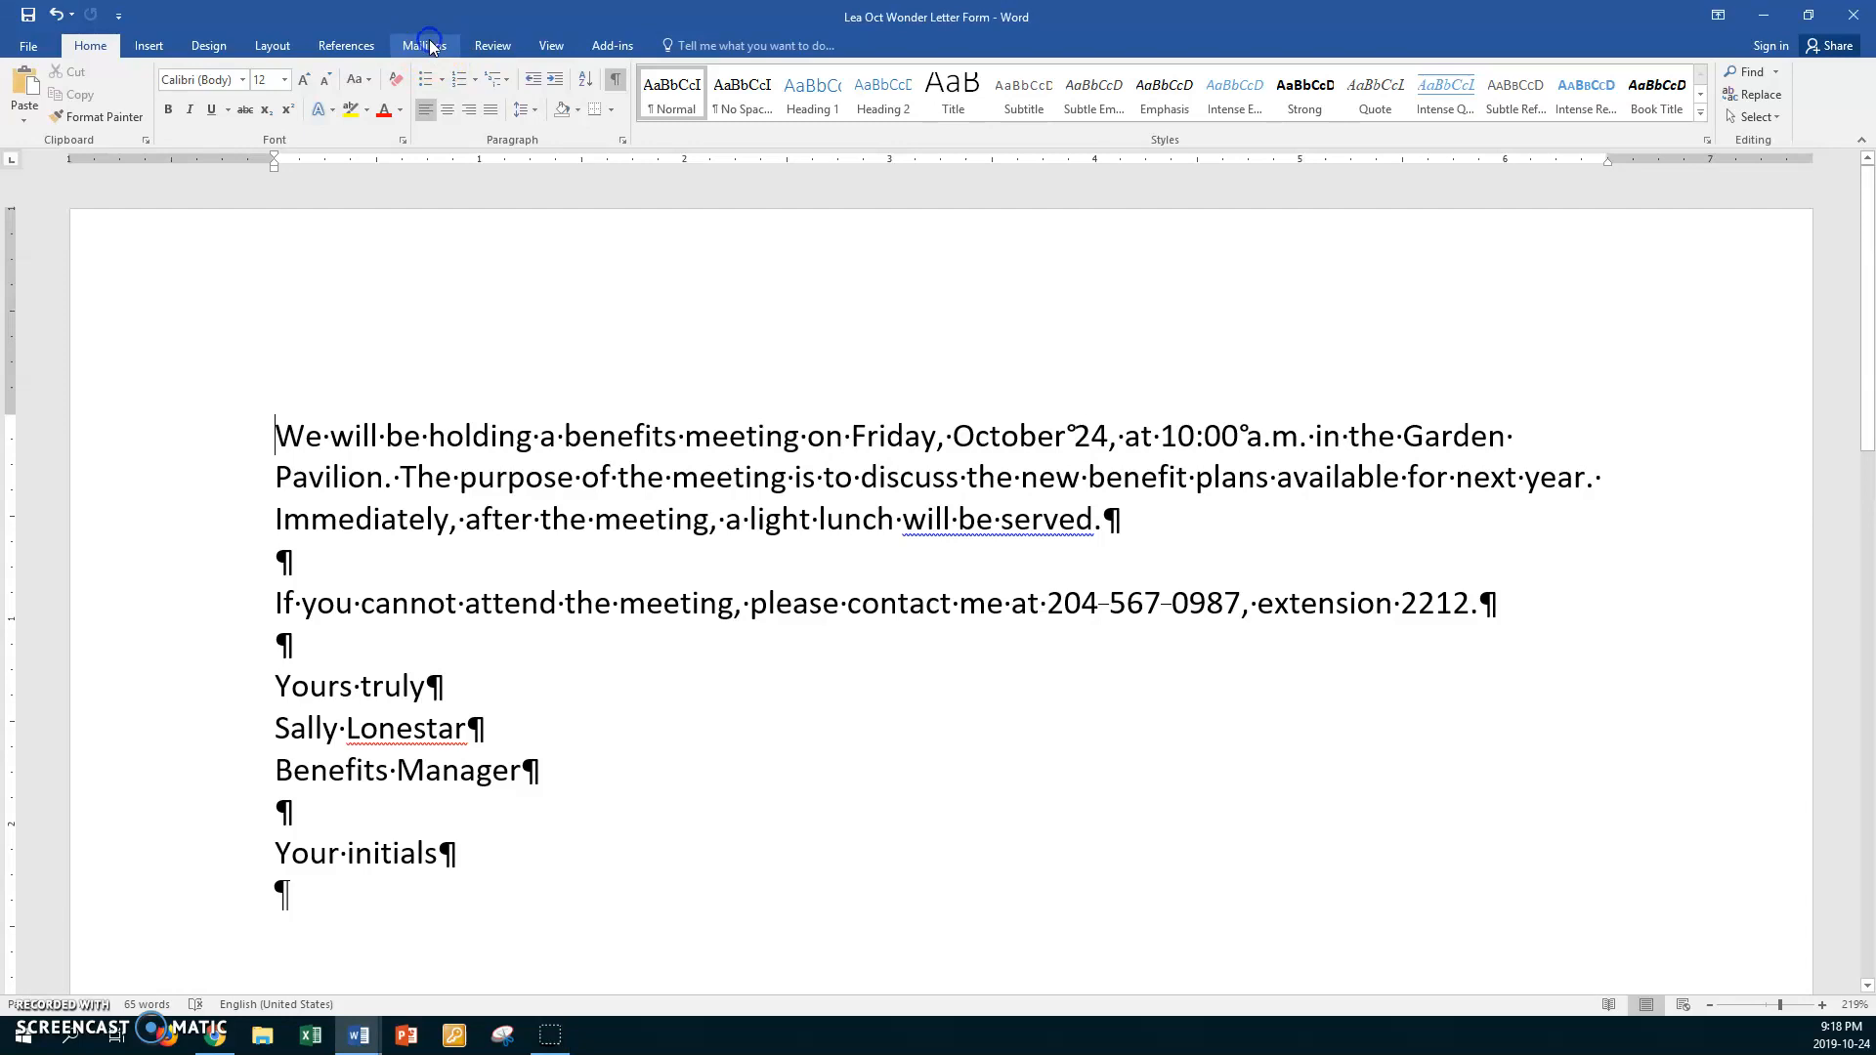
click(430, 46)
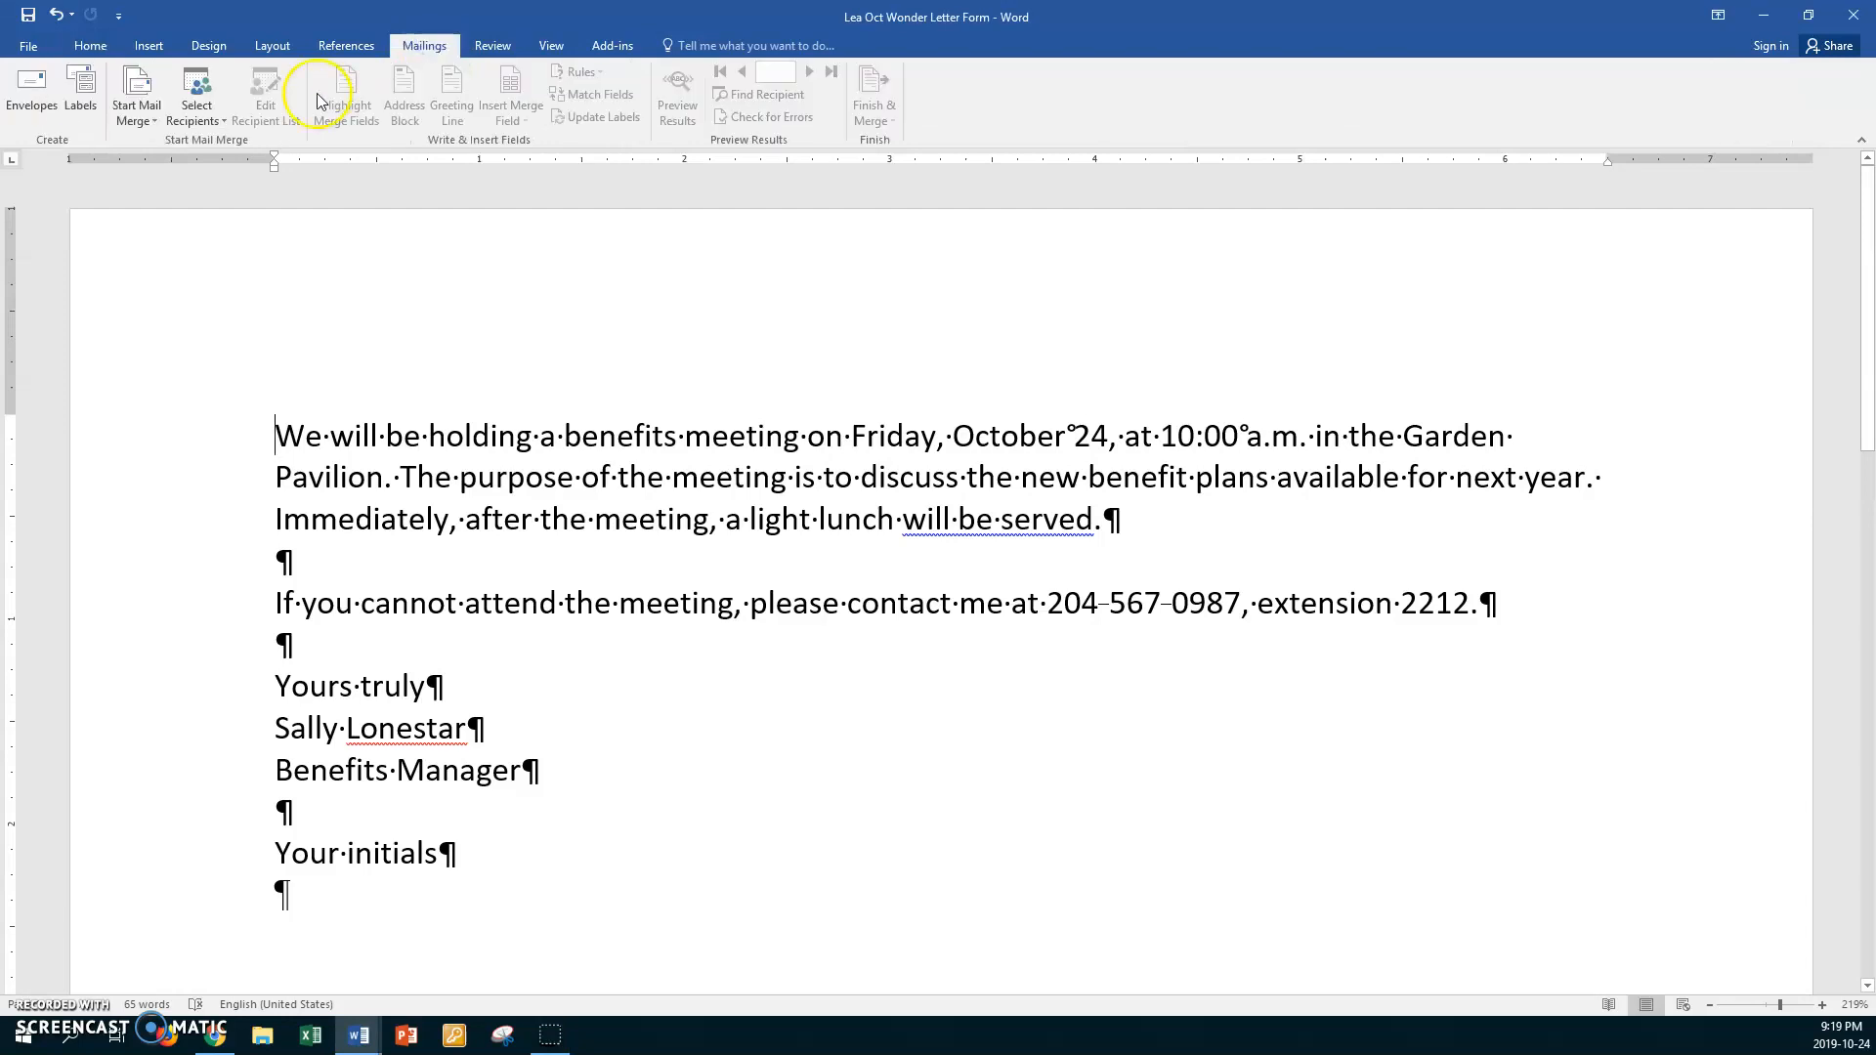
click(156, 121)
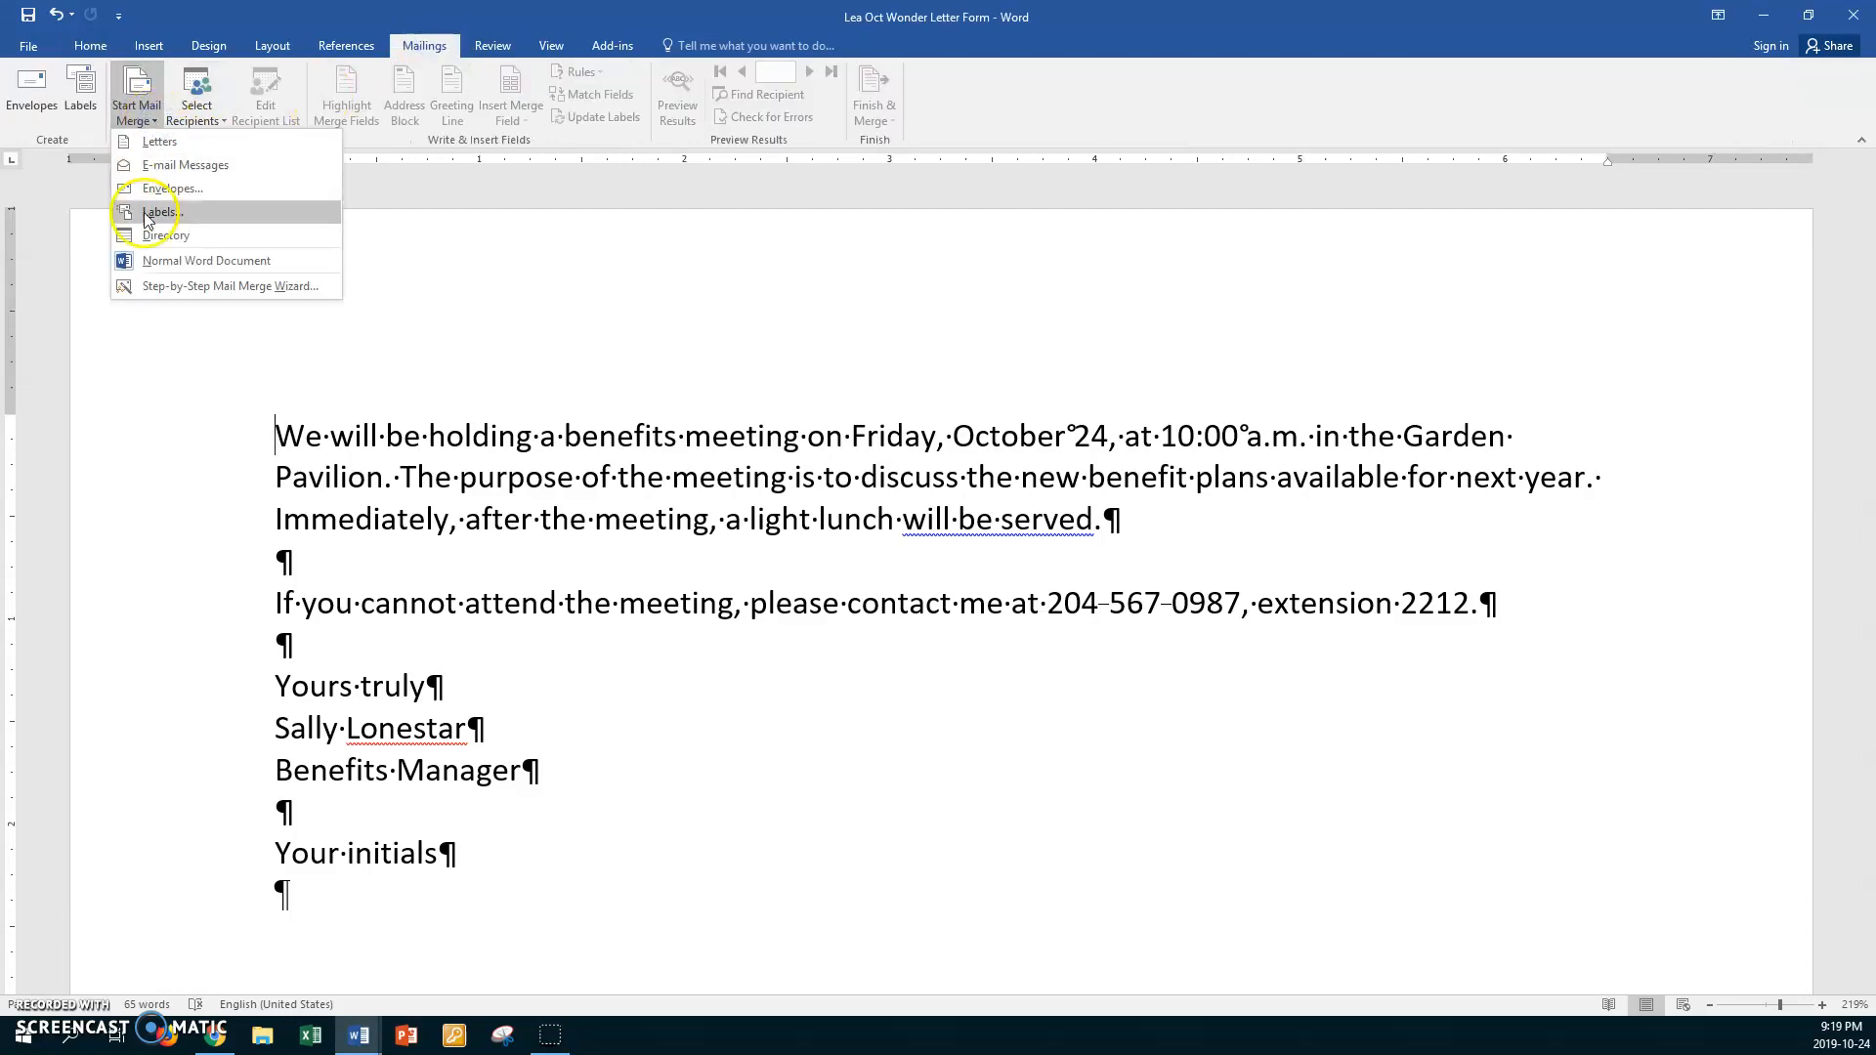
click(180, 286)
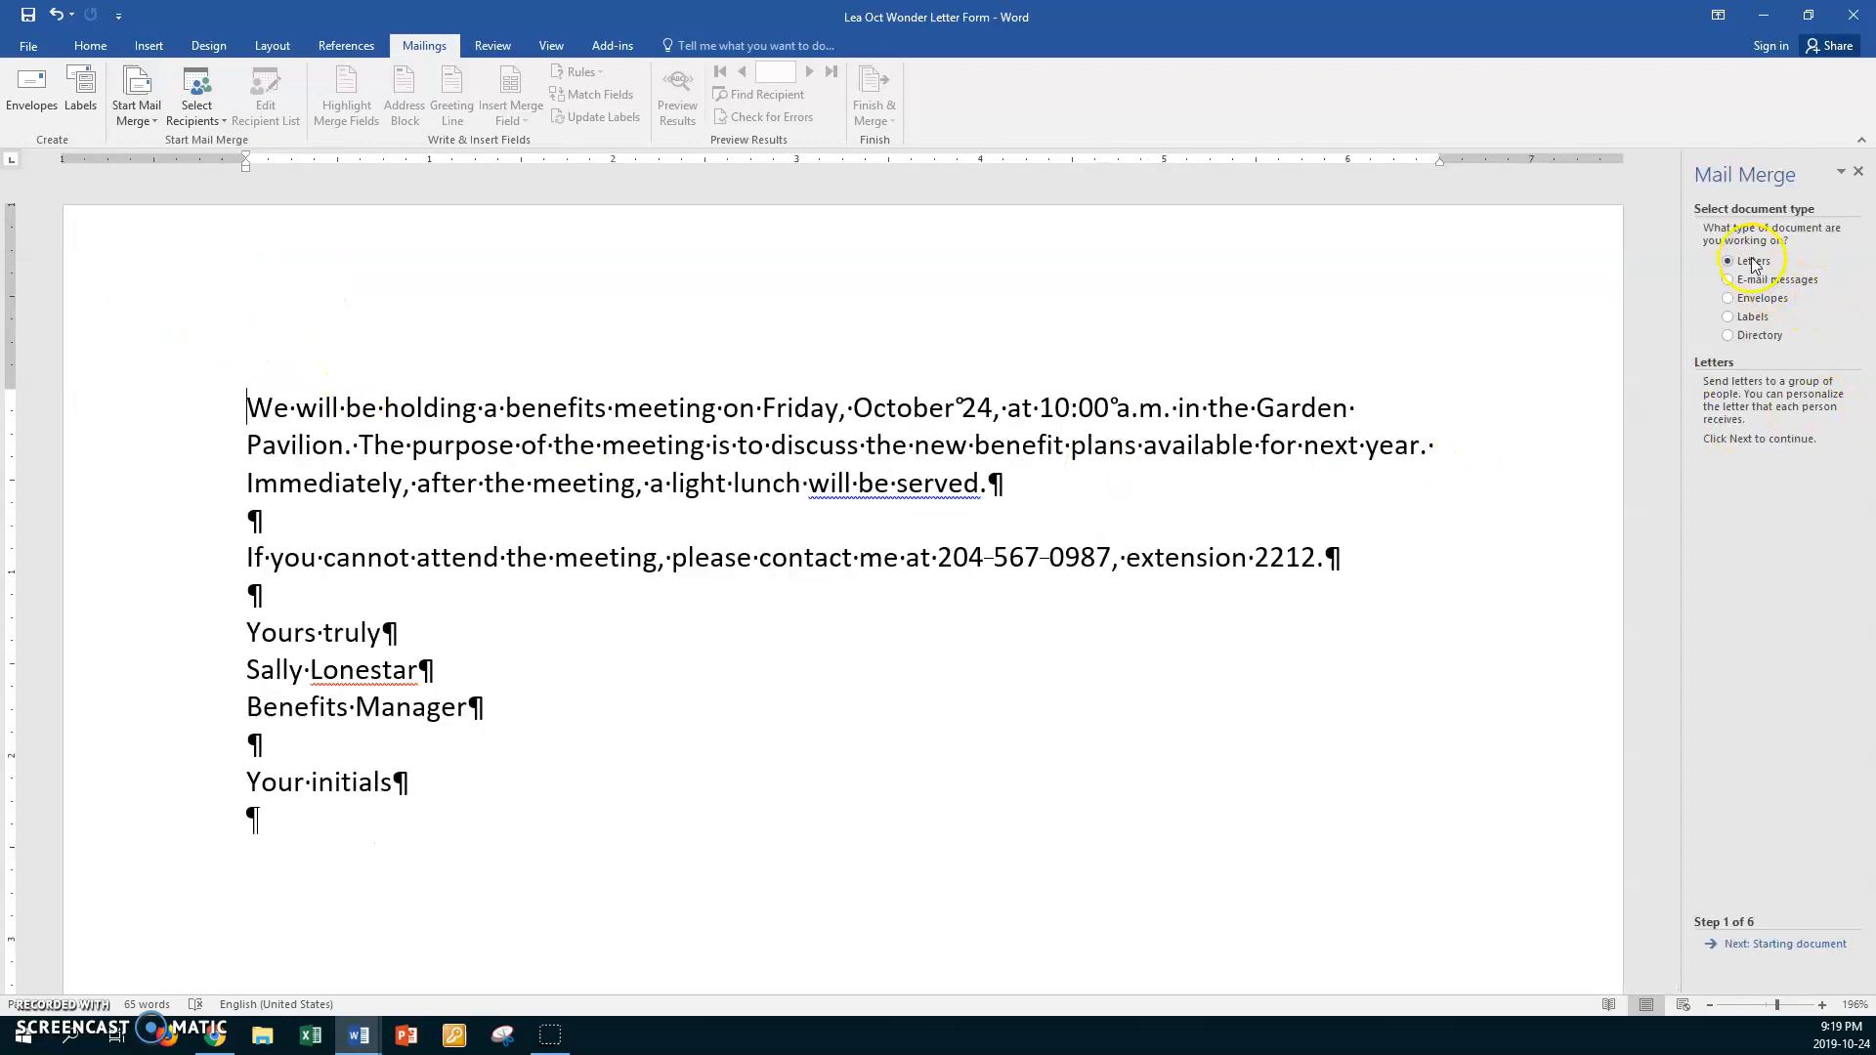
click(1773, 944)
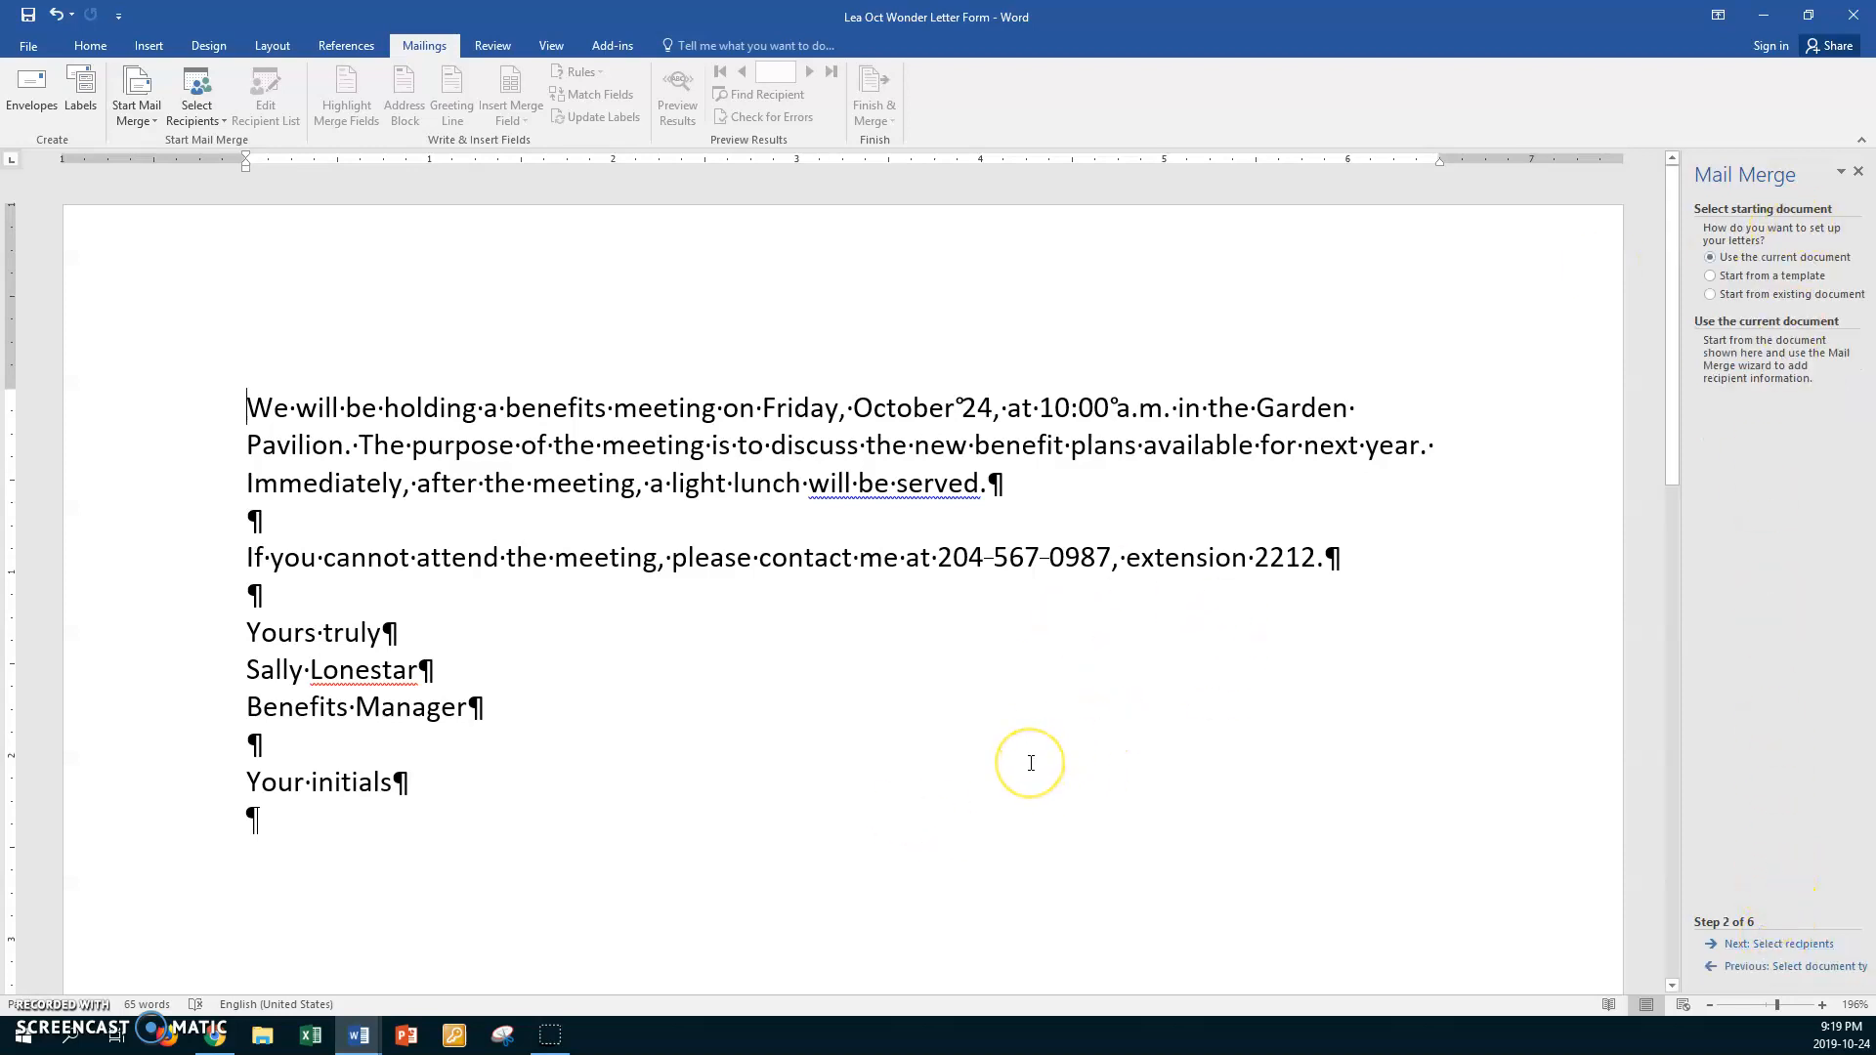
- Use the current document as the starting document and create a new typed recipient list
click(1739, 945)
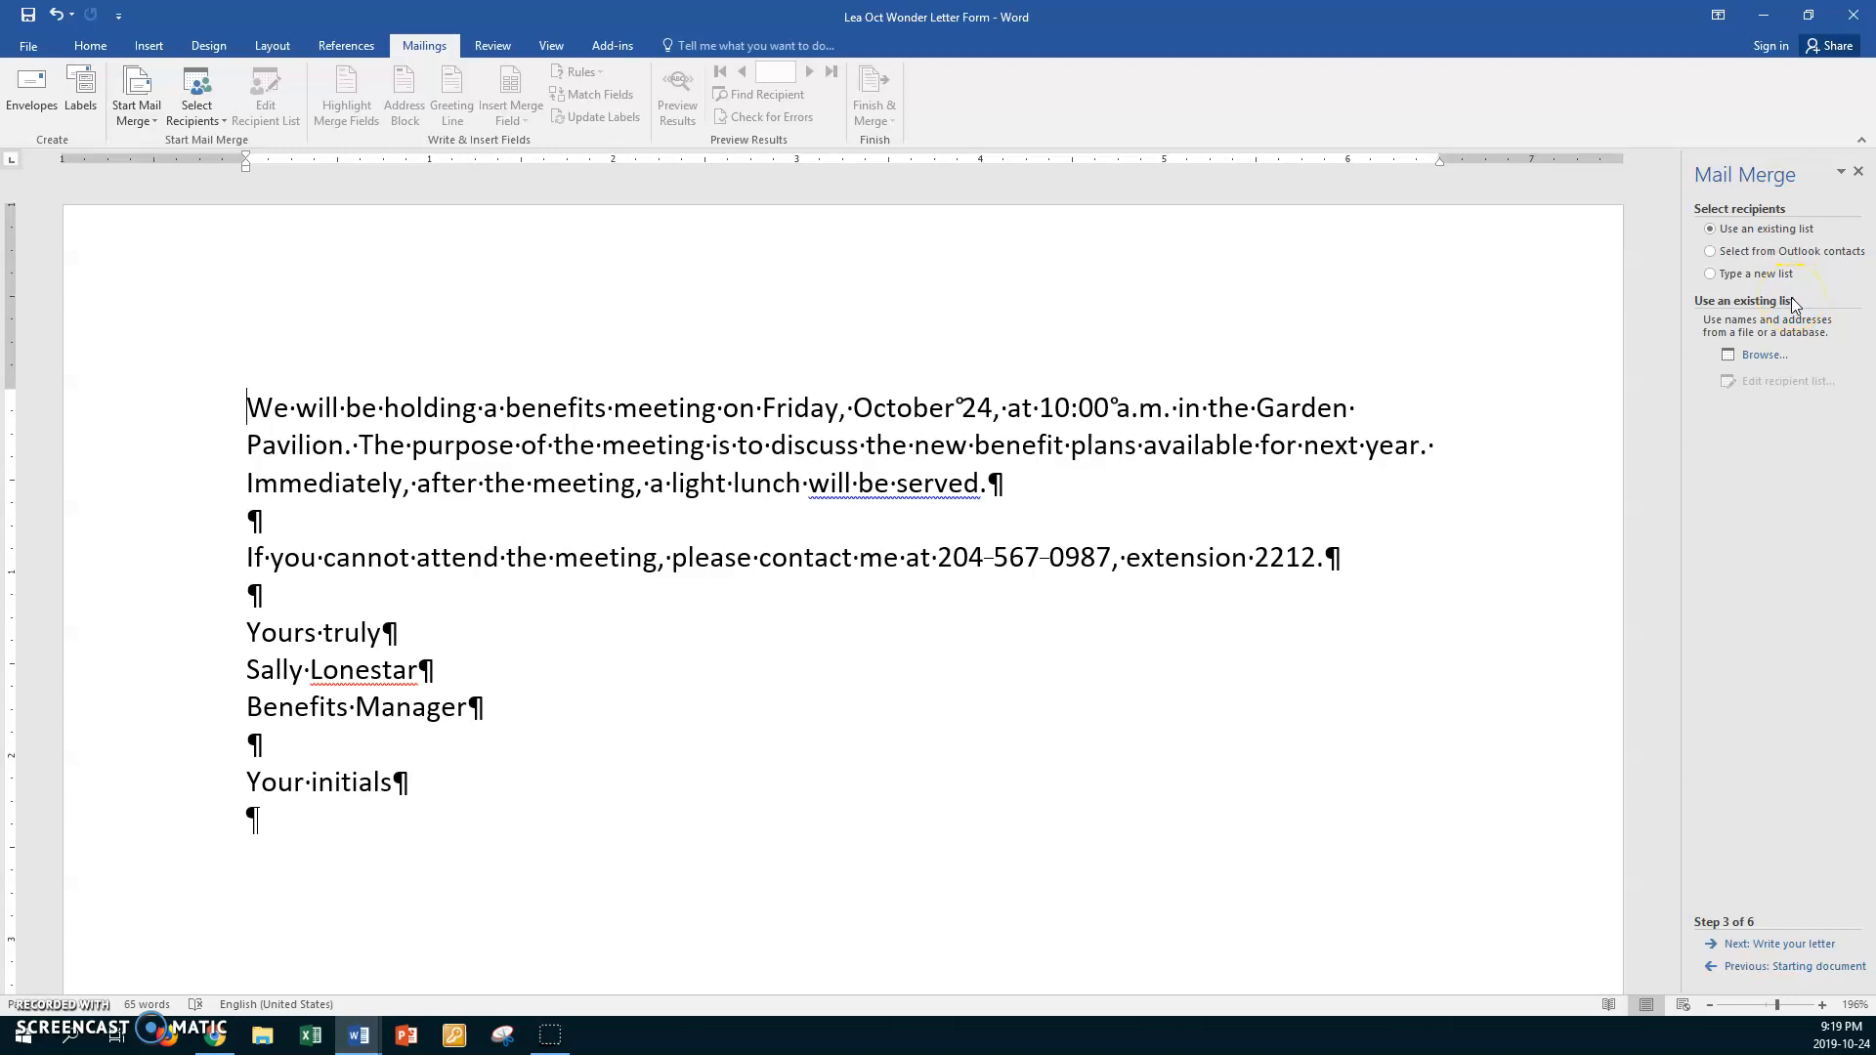
click(1709, 274)
click(1730, 357)
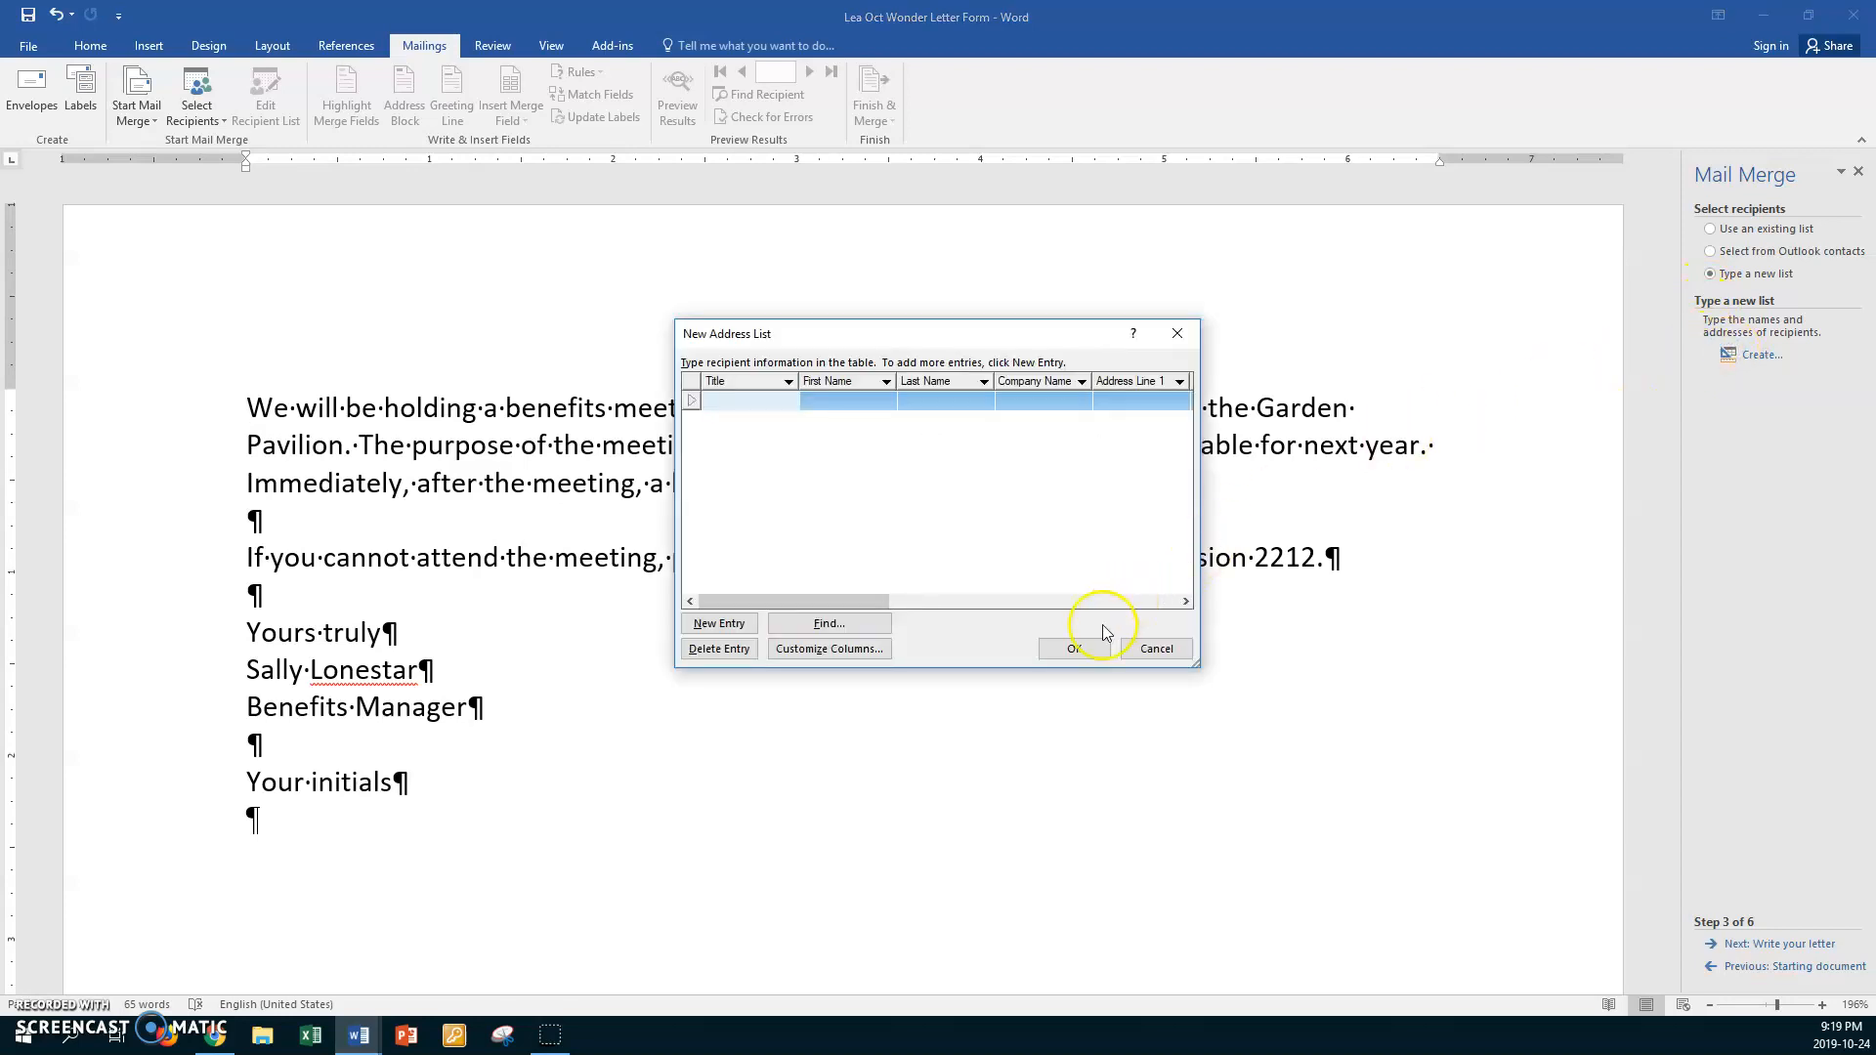
- Customize the address list columns by adding a field named Position after Last Name
click(826, 650)
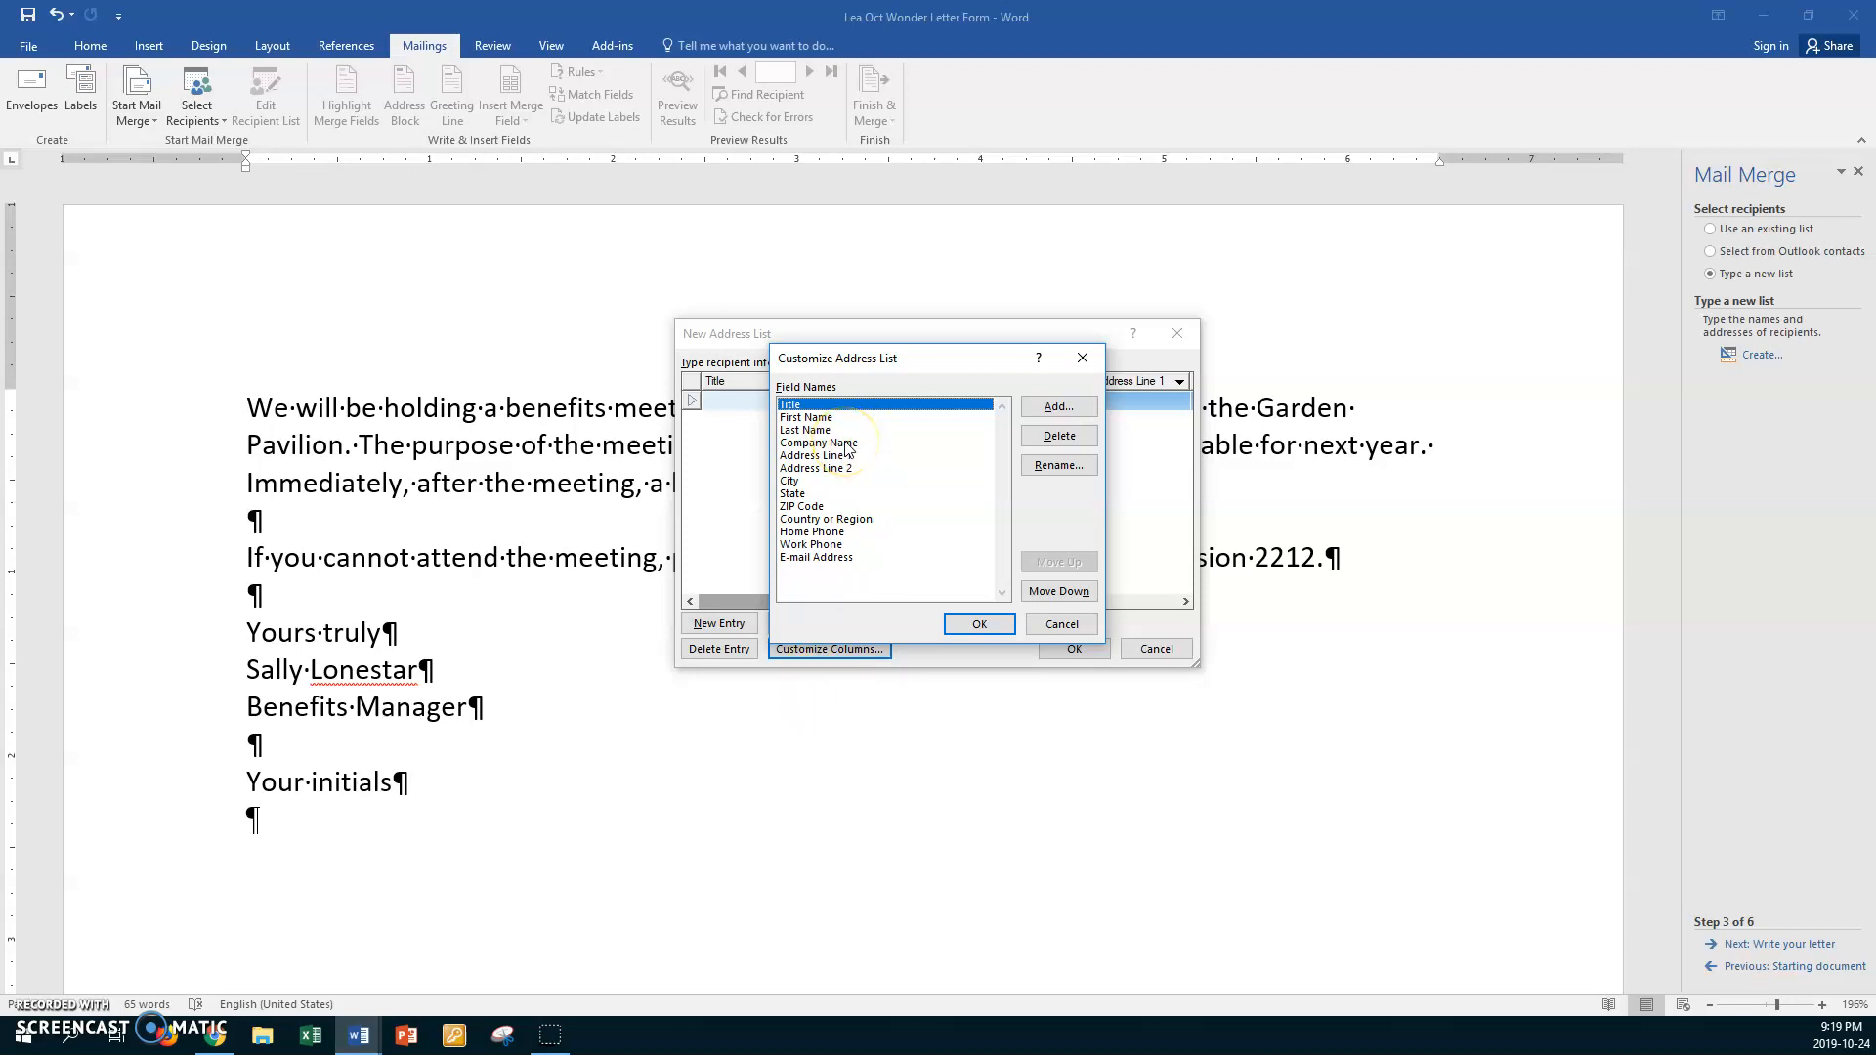
click(807, 431)
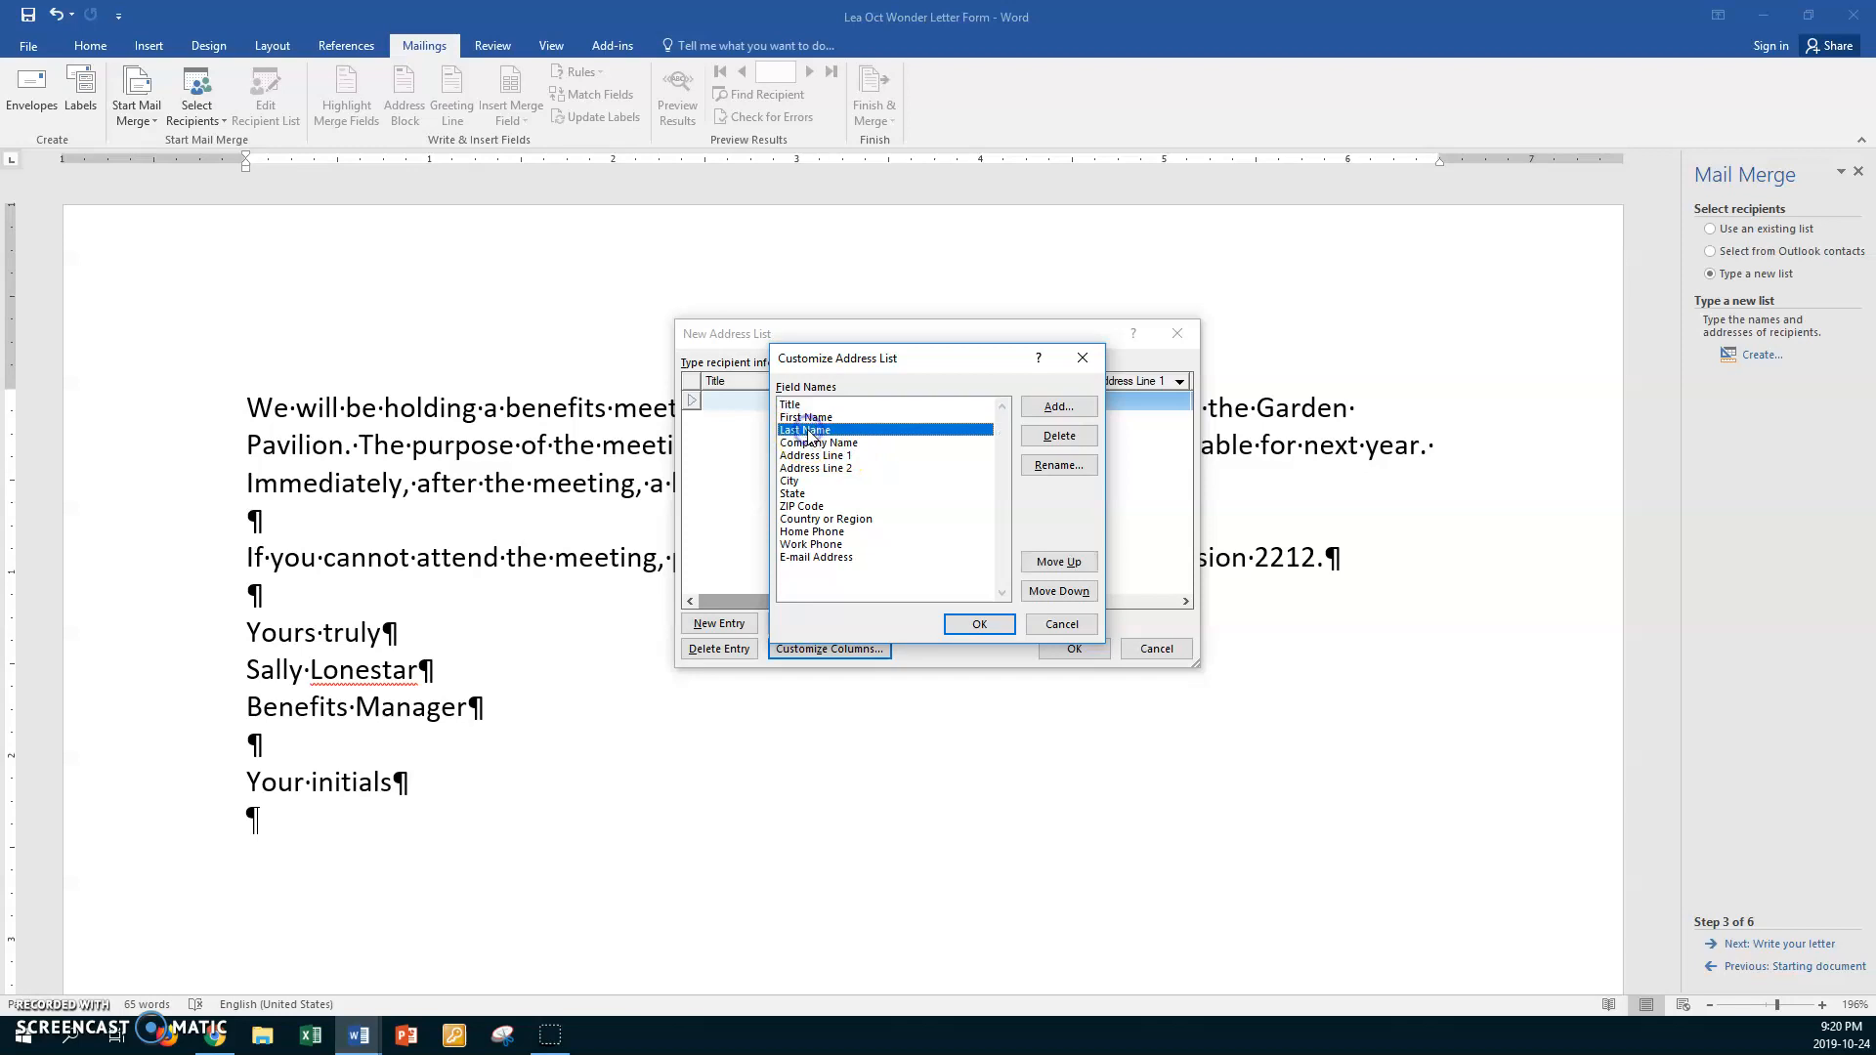
click(1053, 408)
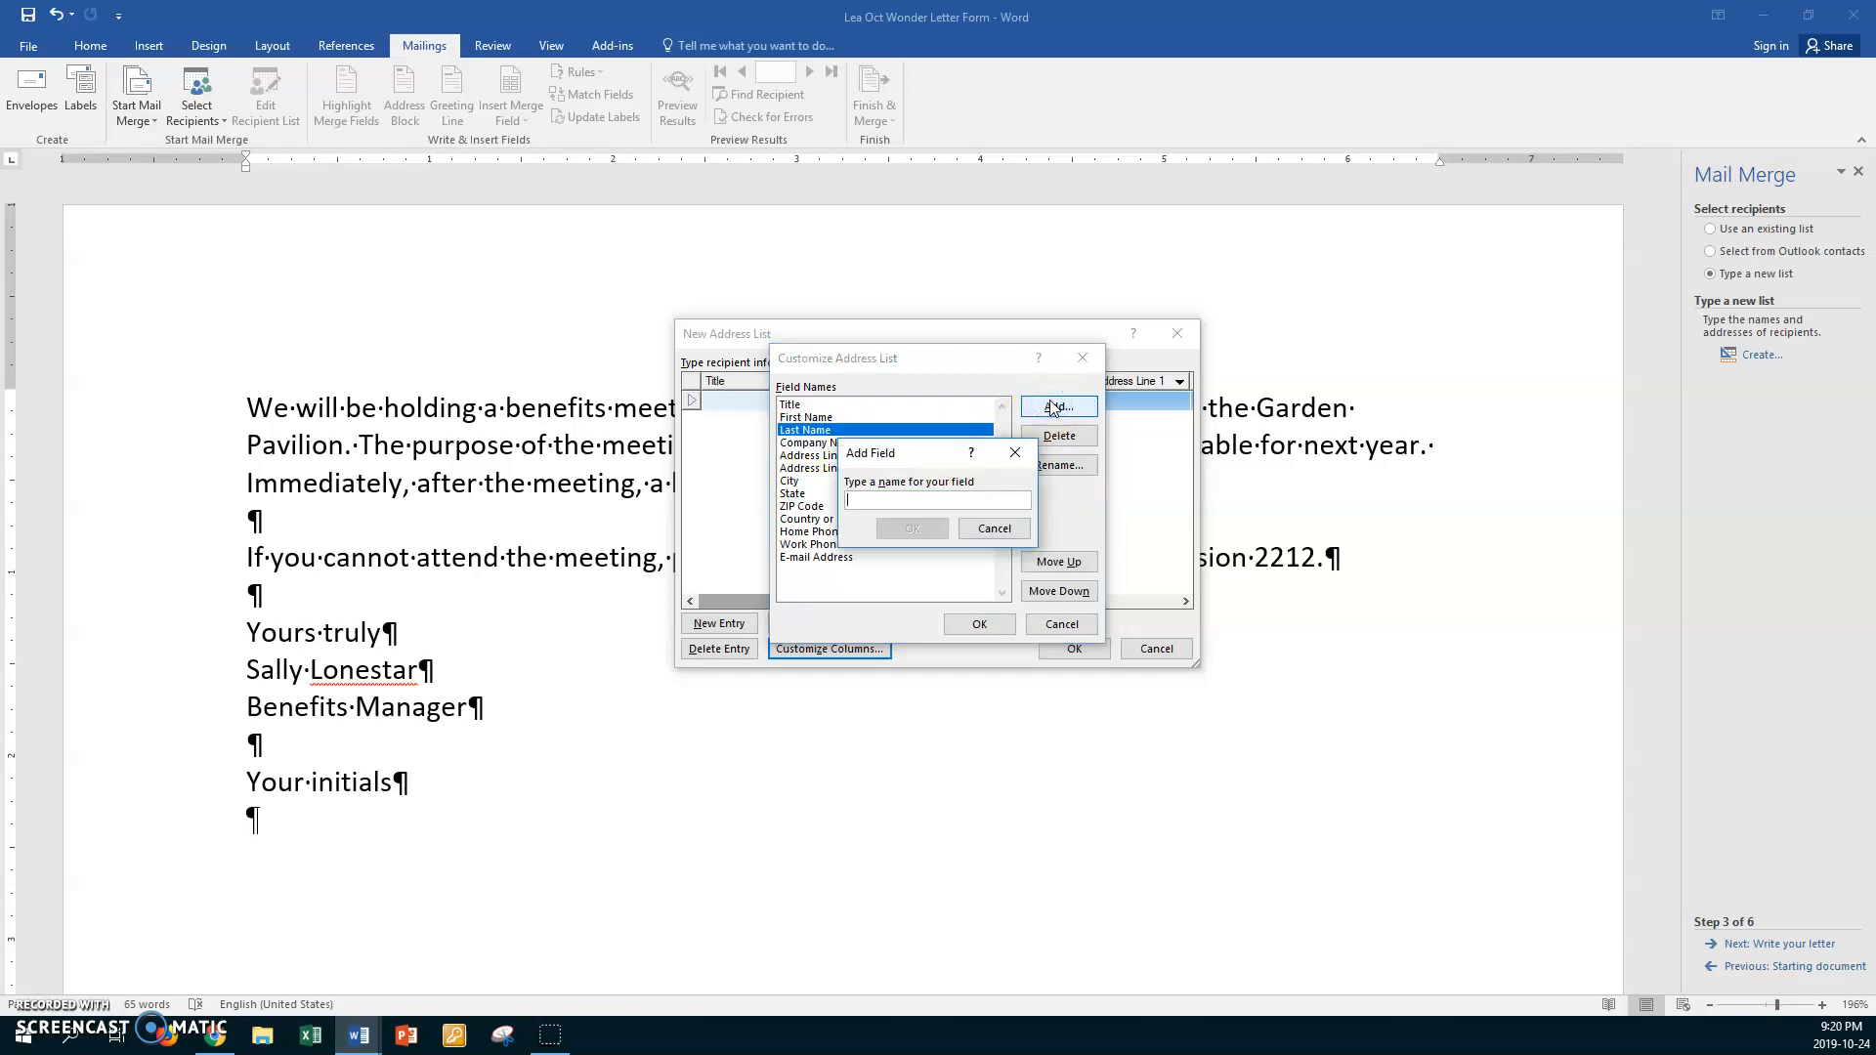
text(Posi)
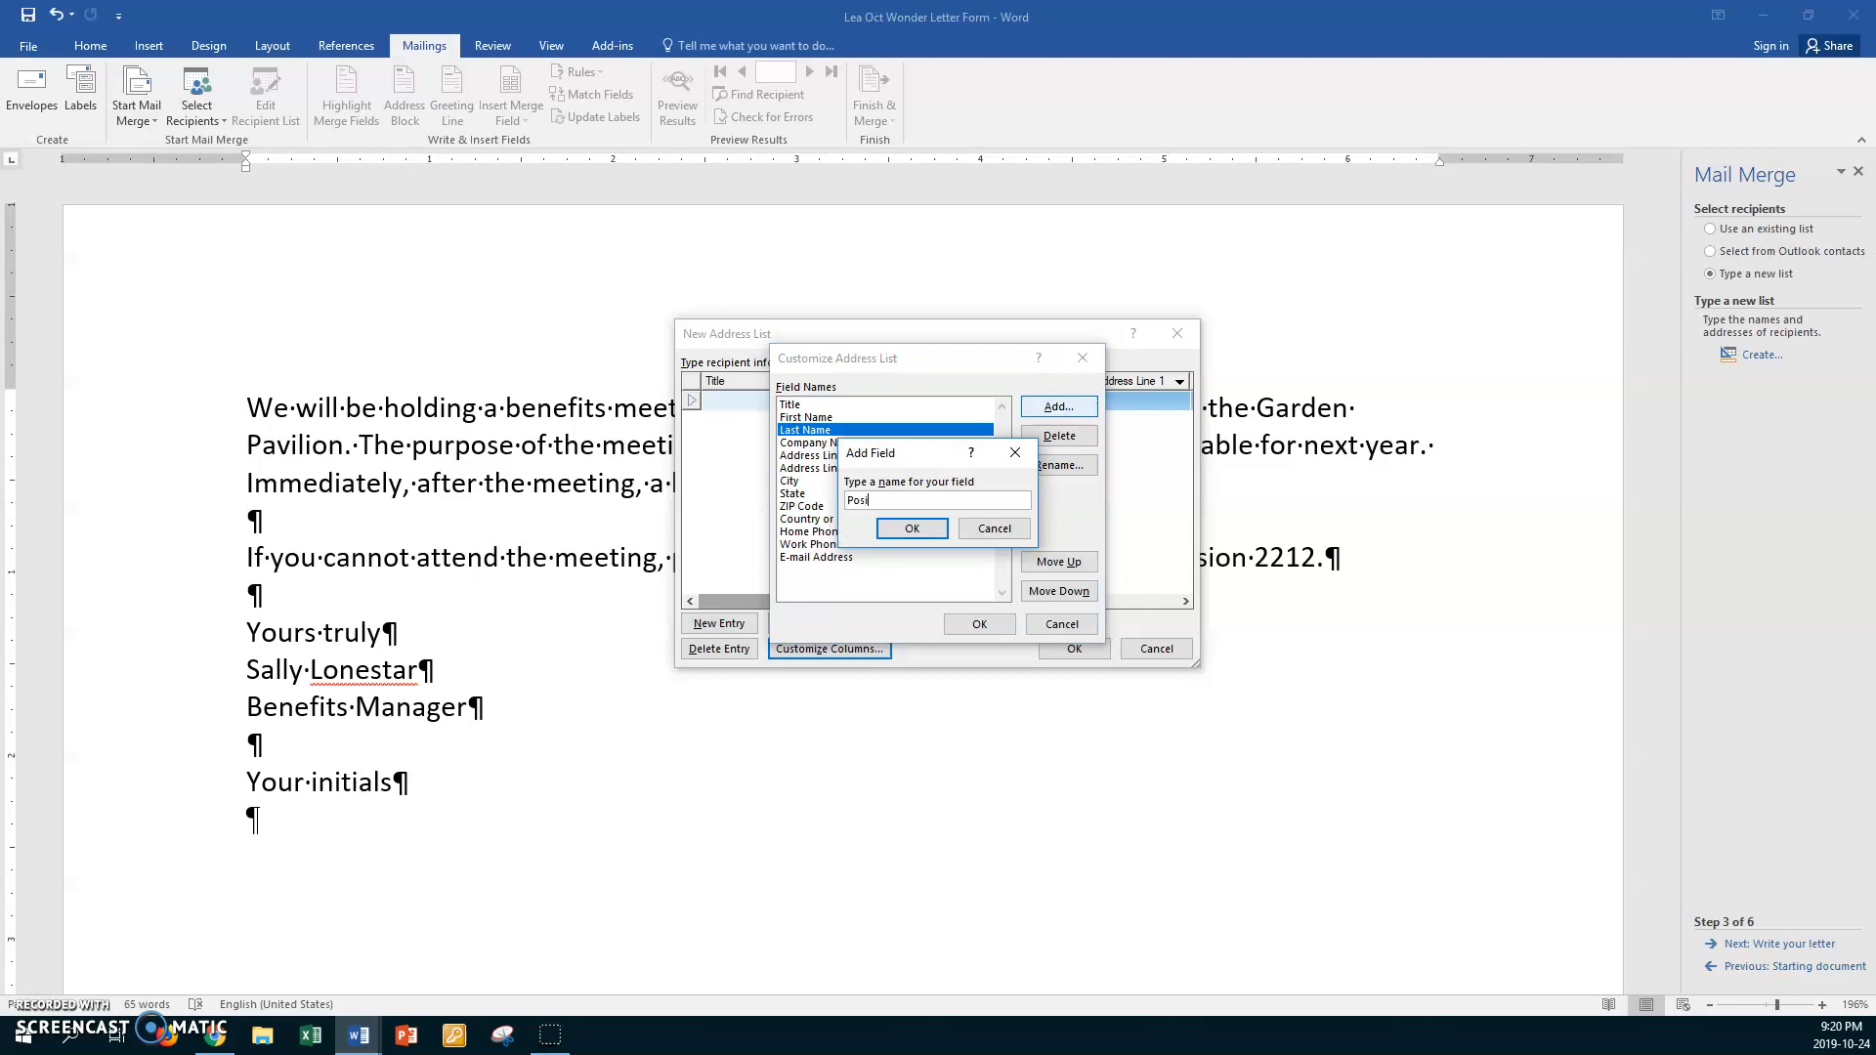
text(tion)
key(Return)
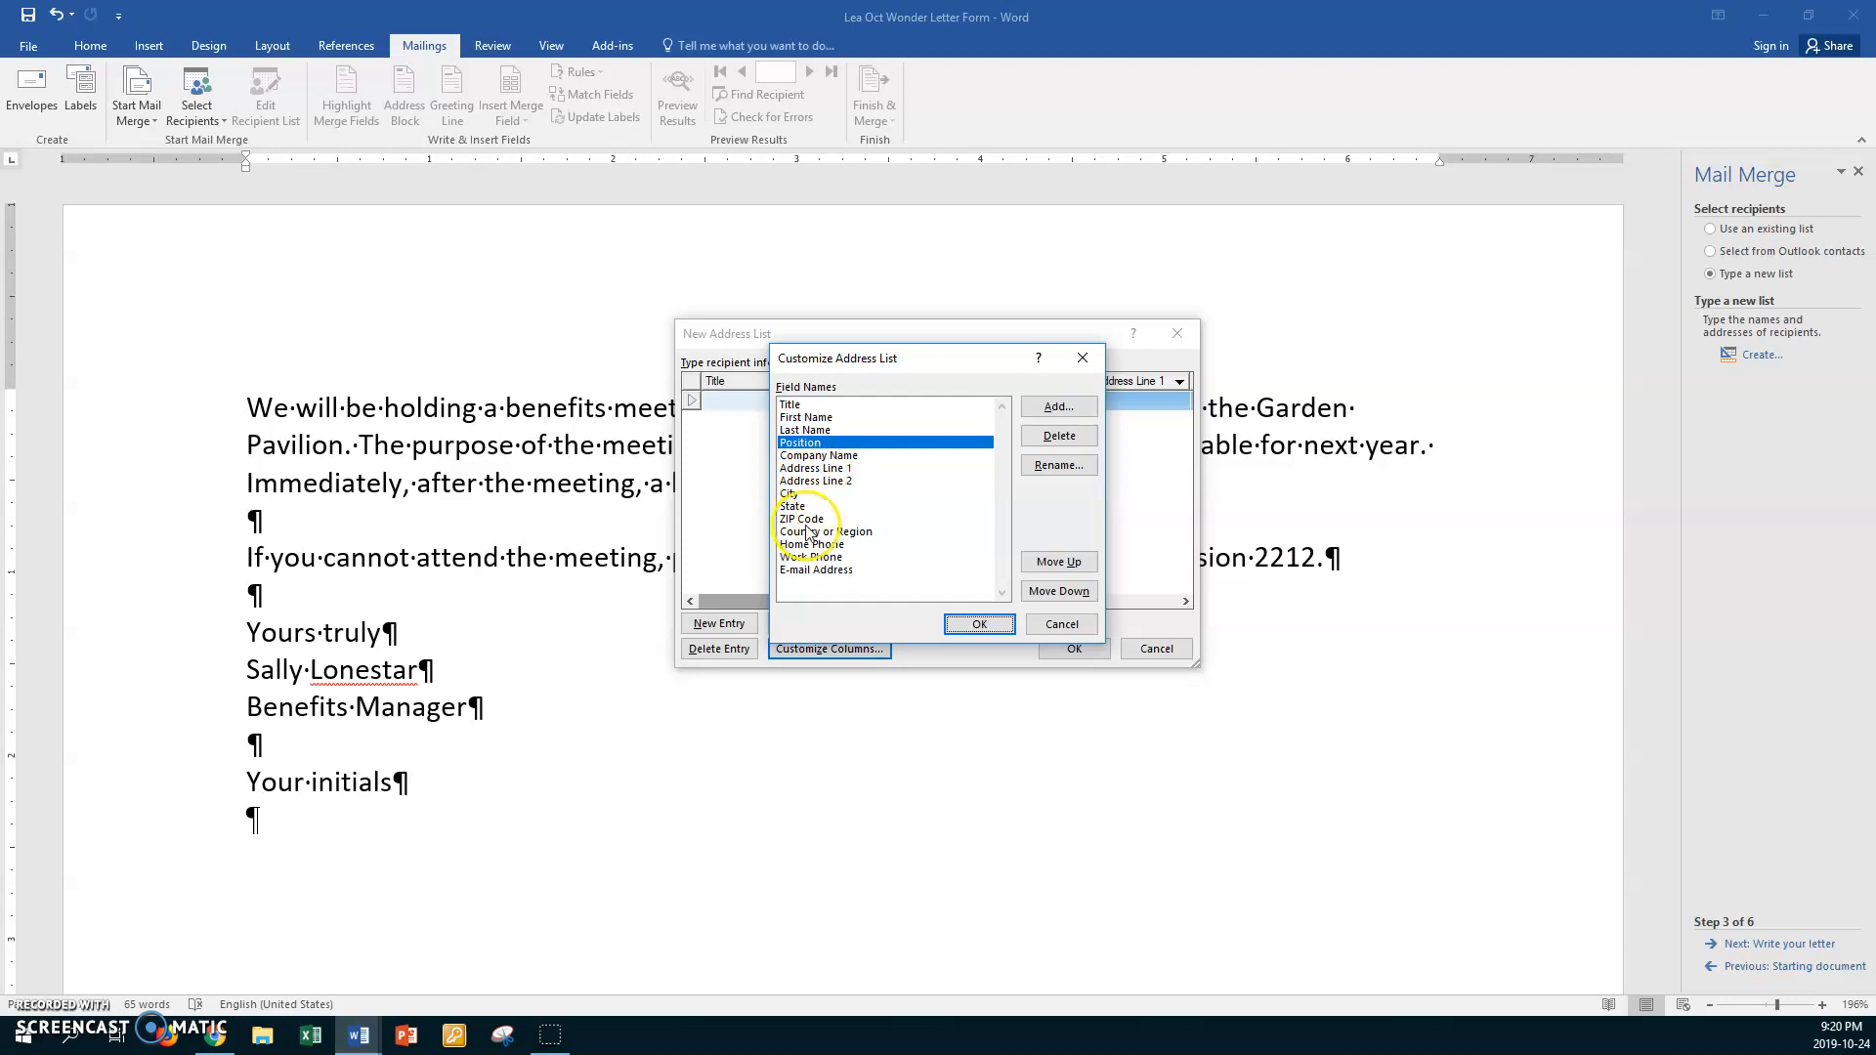
- Add a field named Salutation after ZIP Code in the address list
click(816, 519)
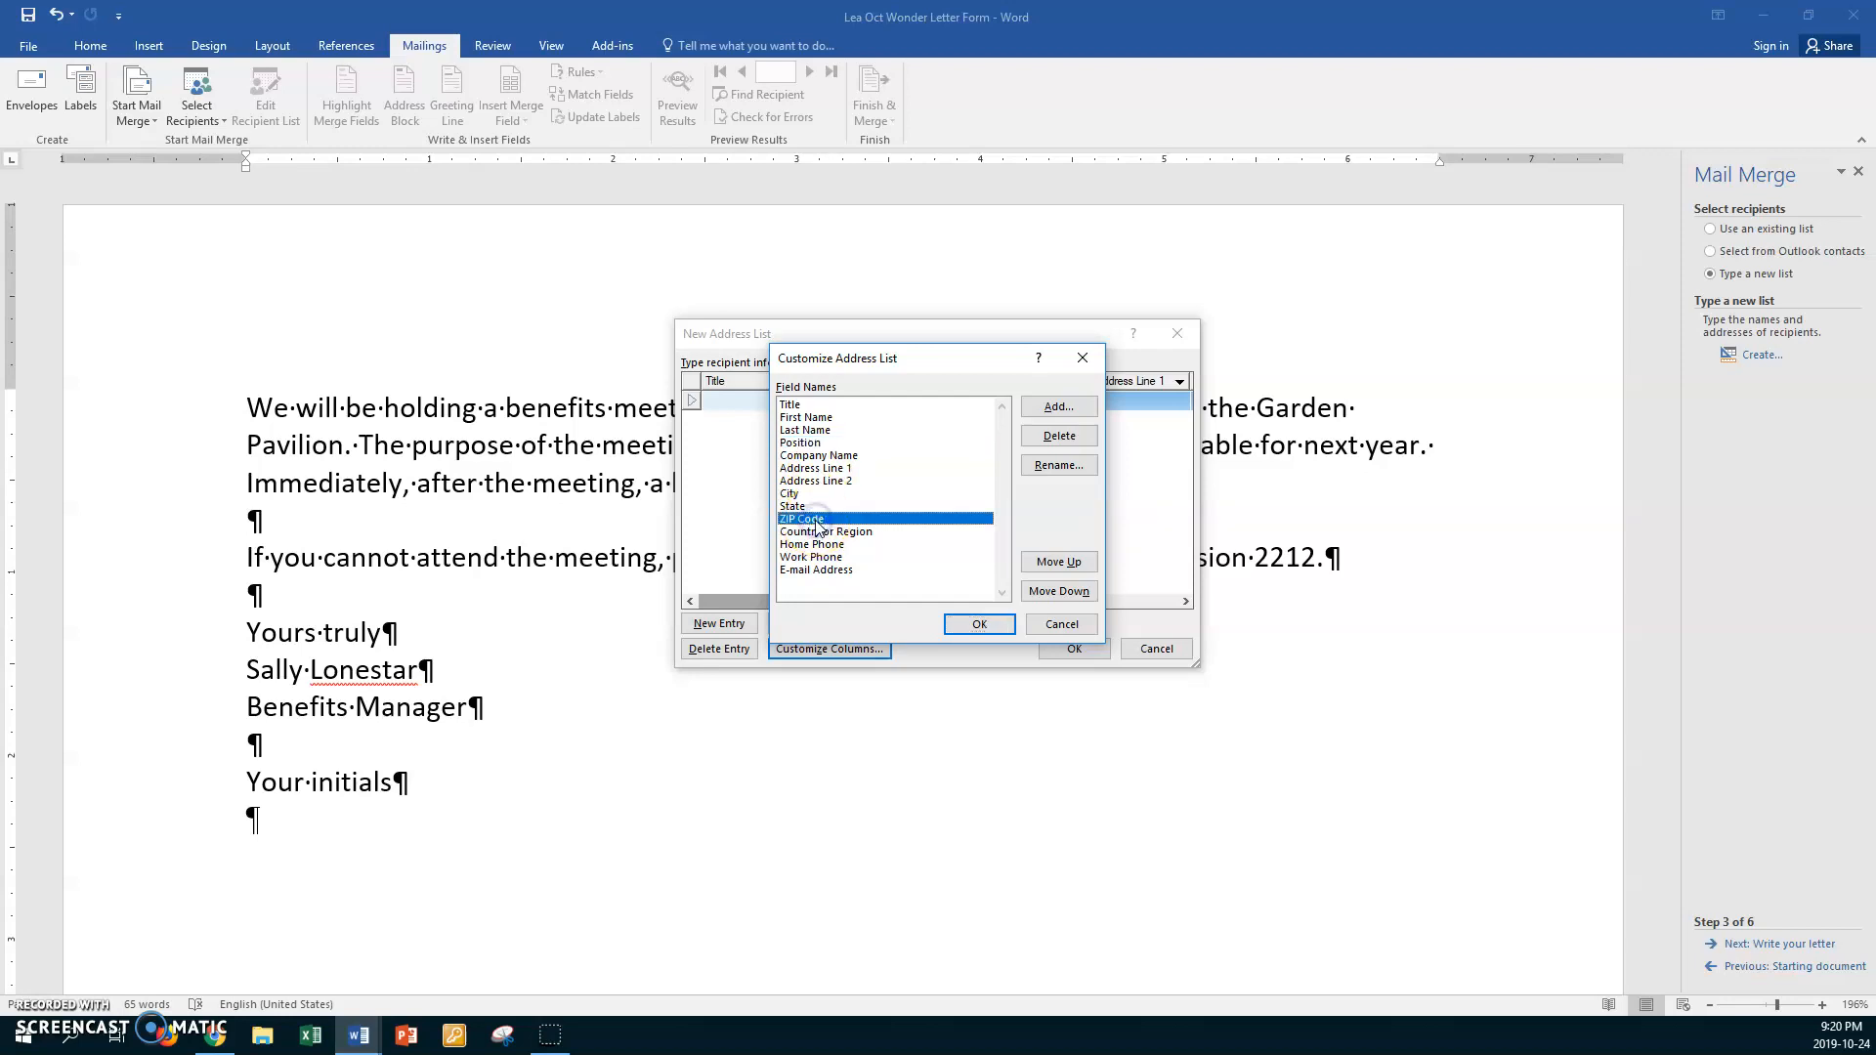
click(1041, 409)
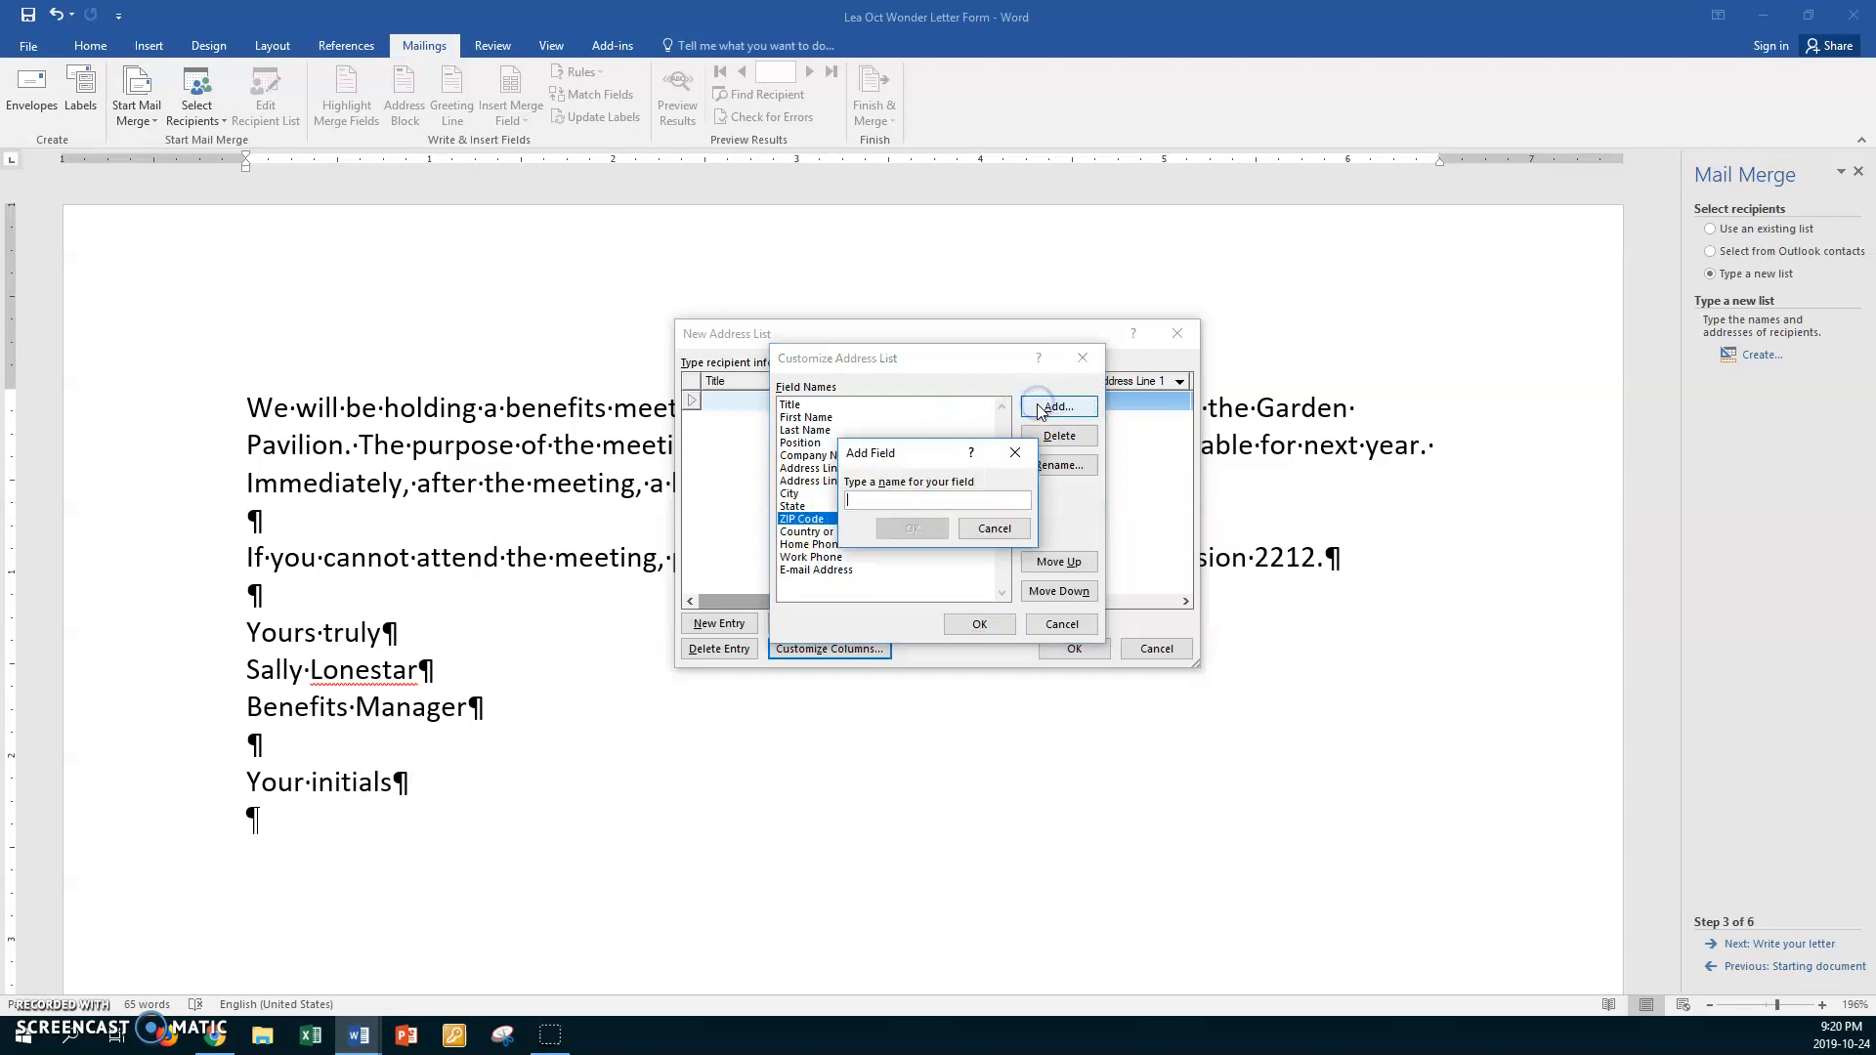
text(Salua)
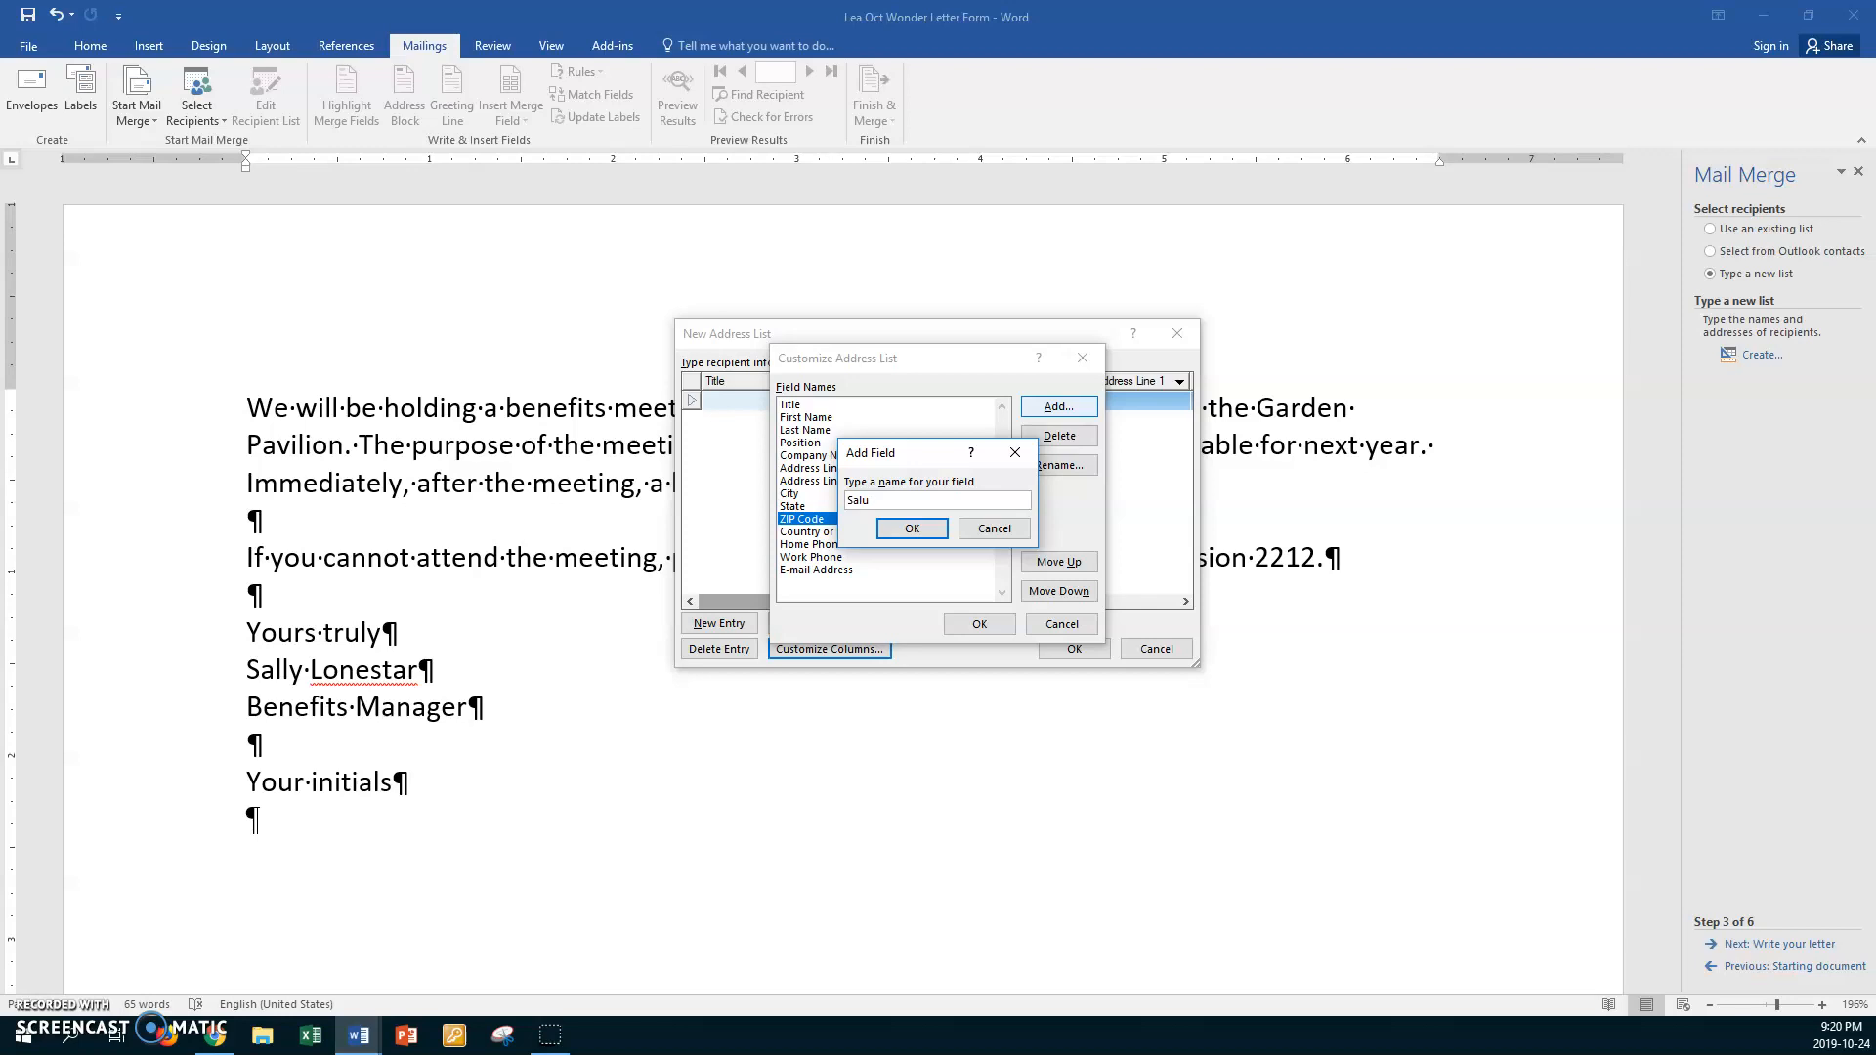
text(ation)
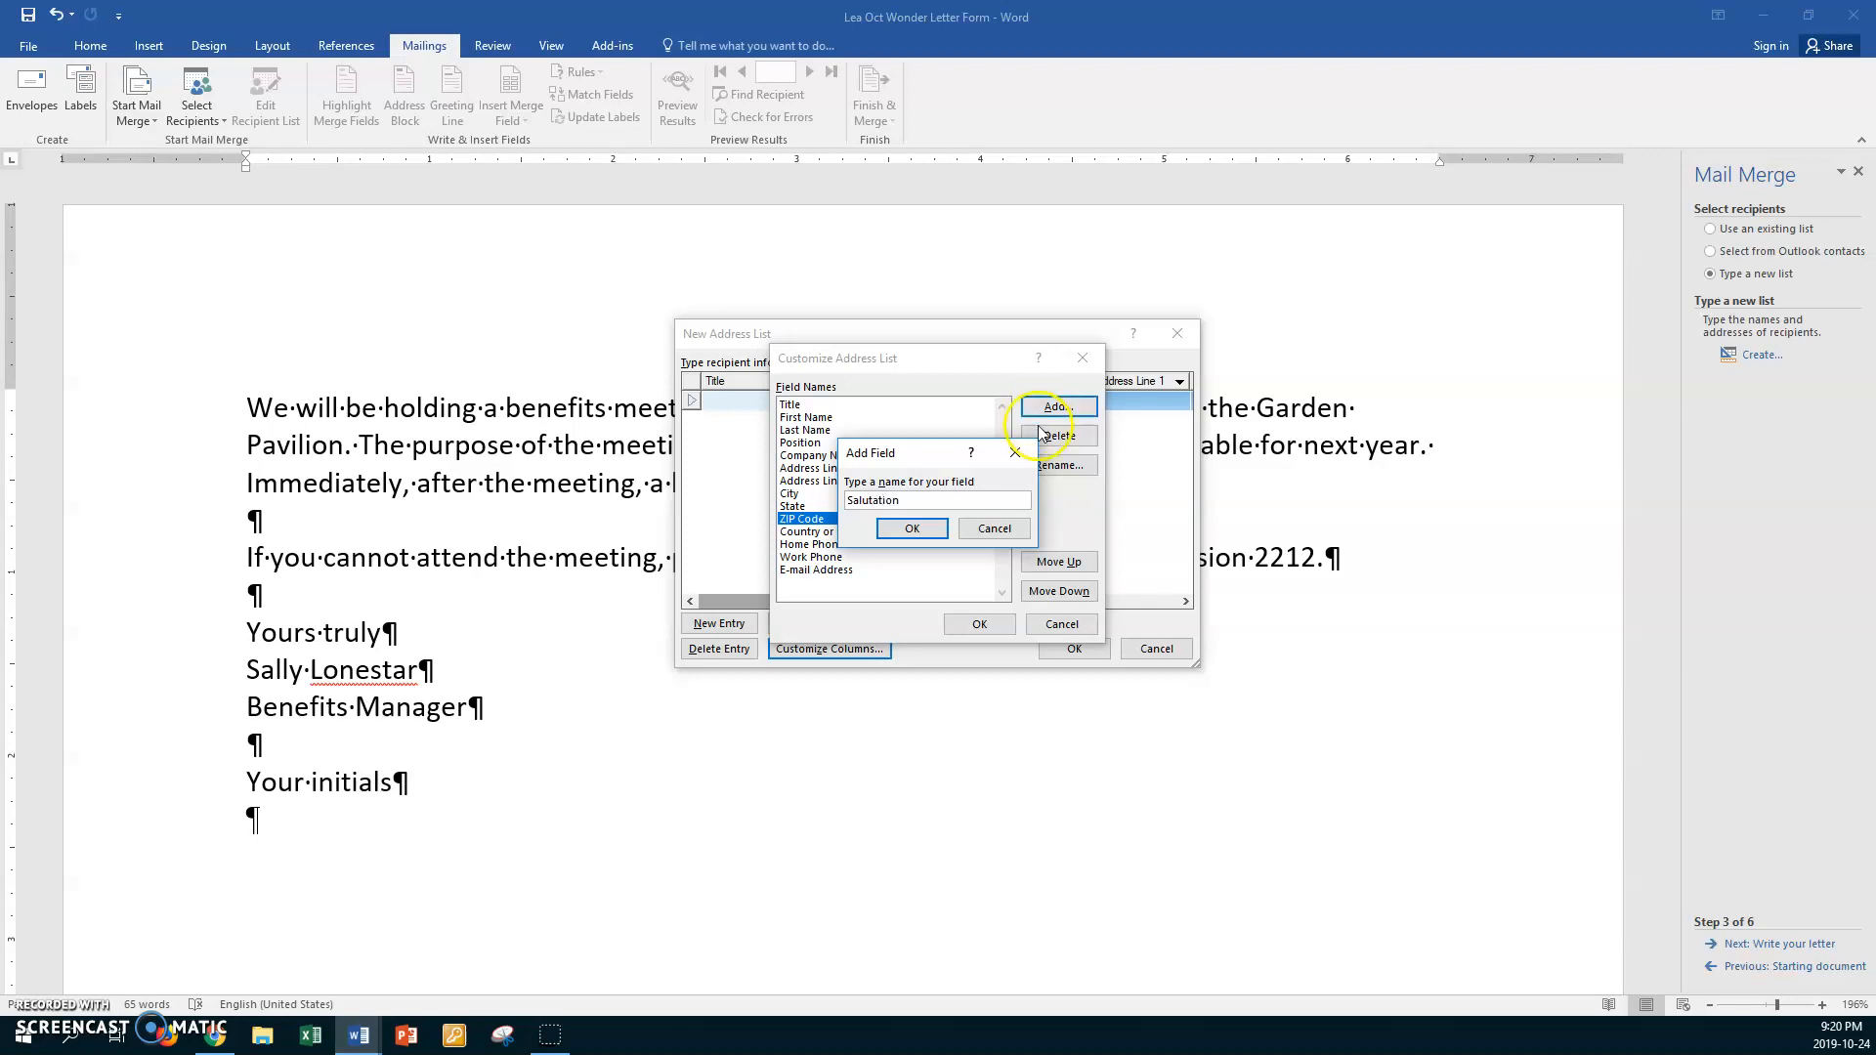
click(924, 532)
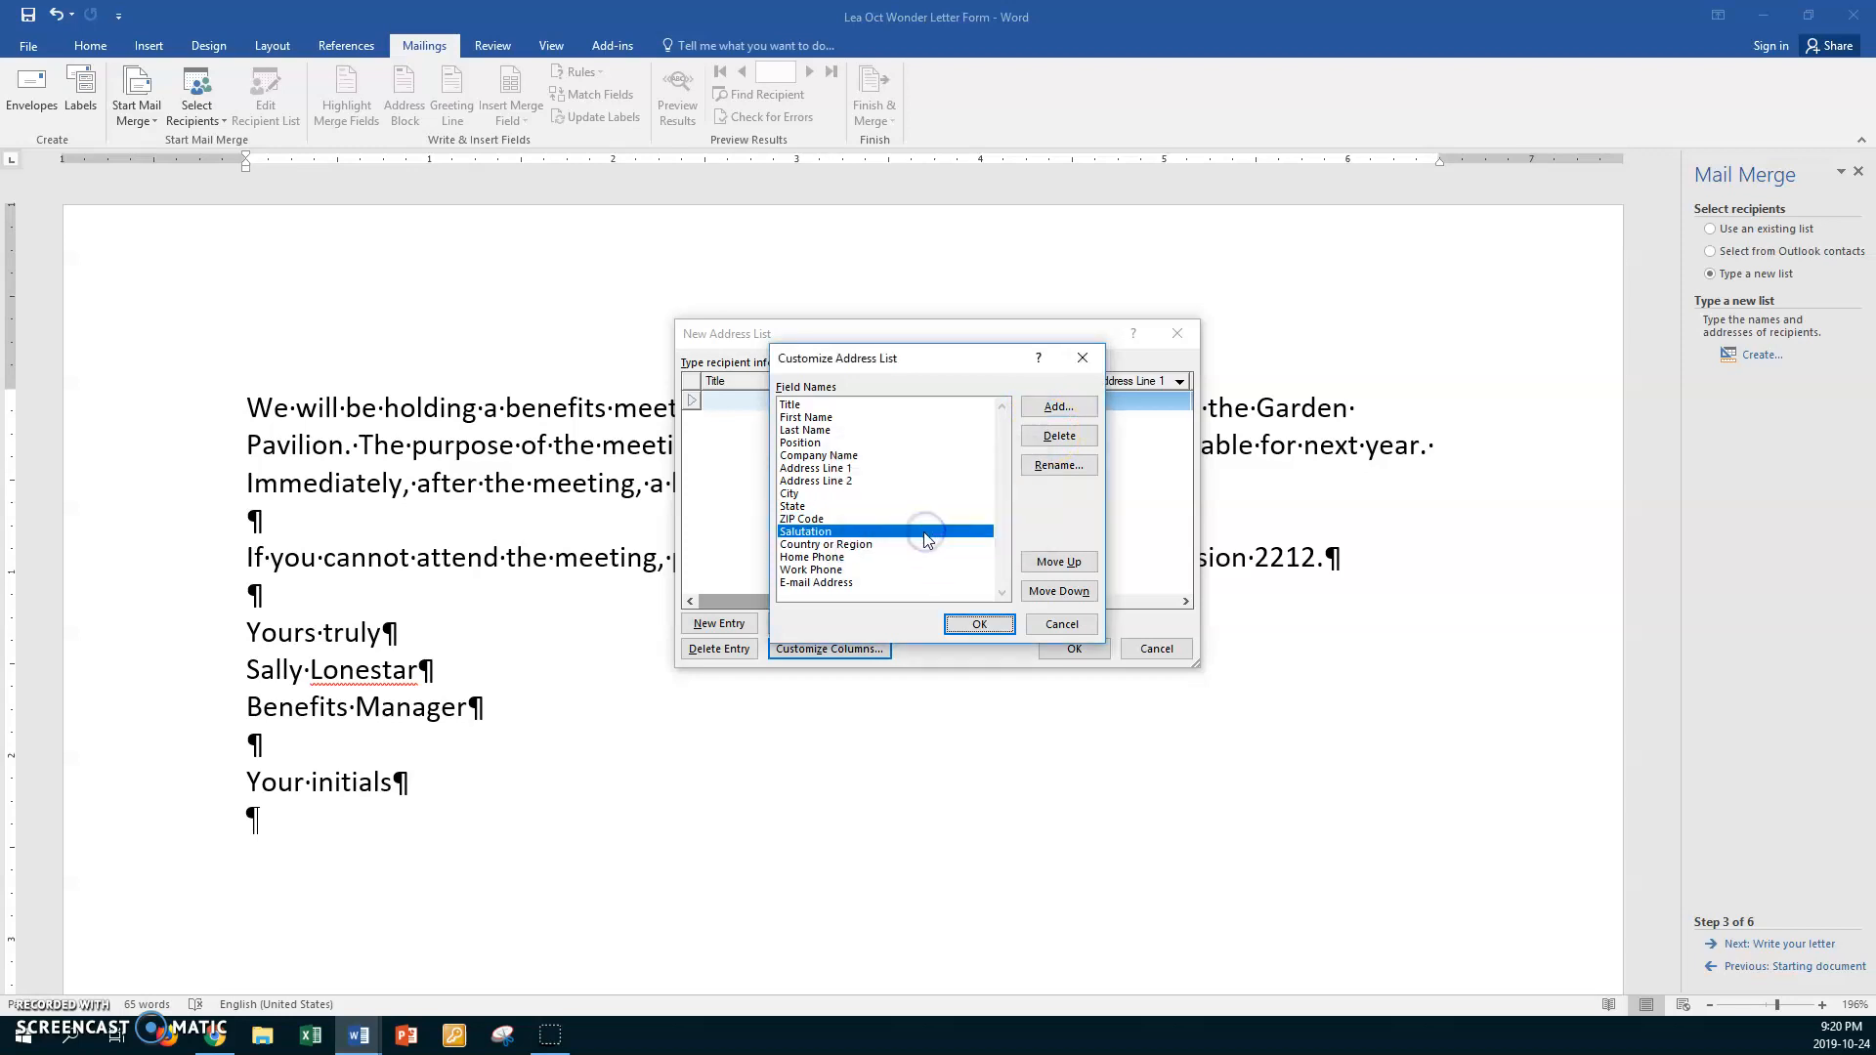
- Delete the E-mail Address, Work Phone, Home Phone and Country or Region fields from the address list
click(832, 584)
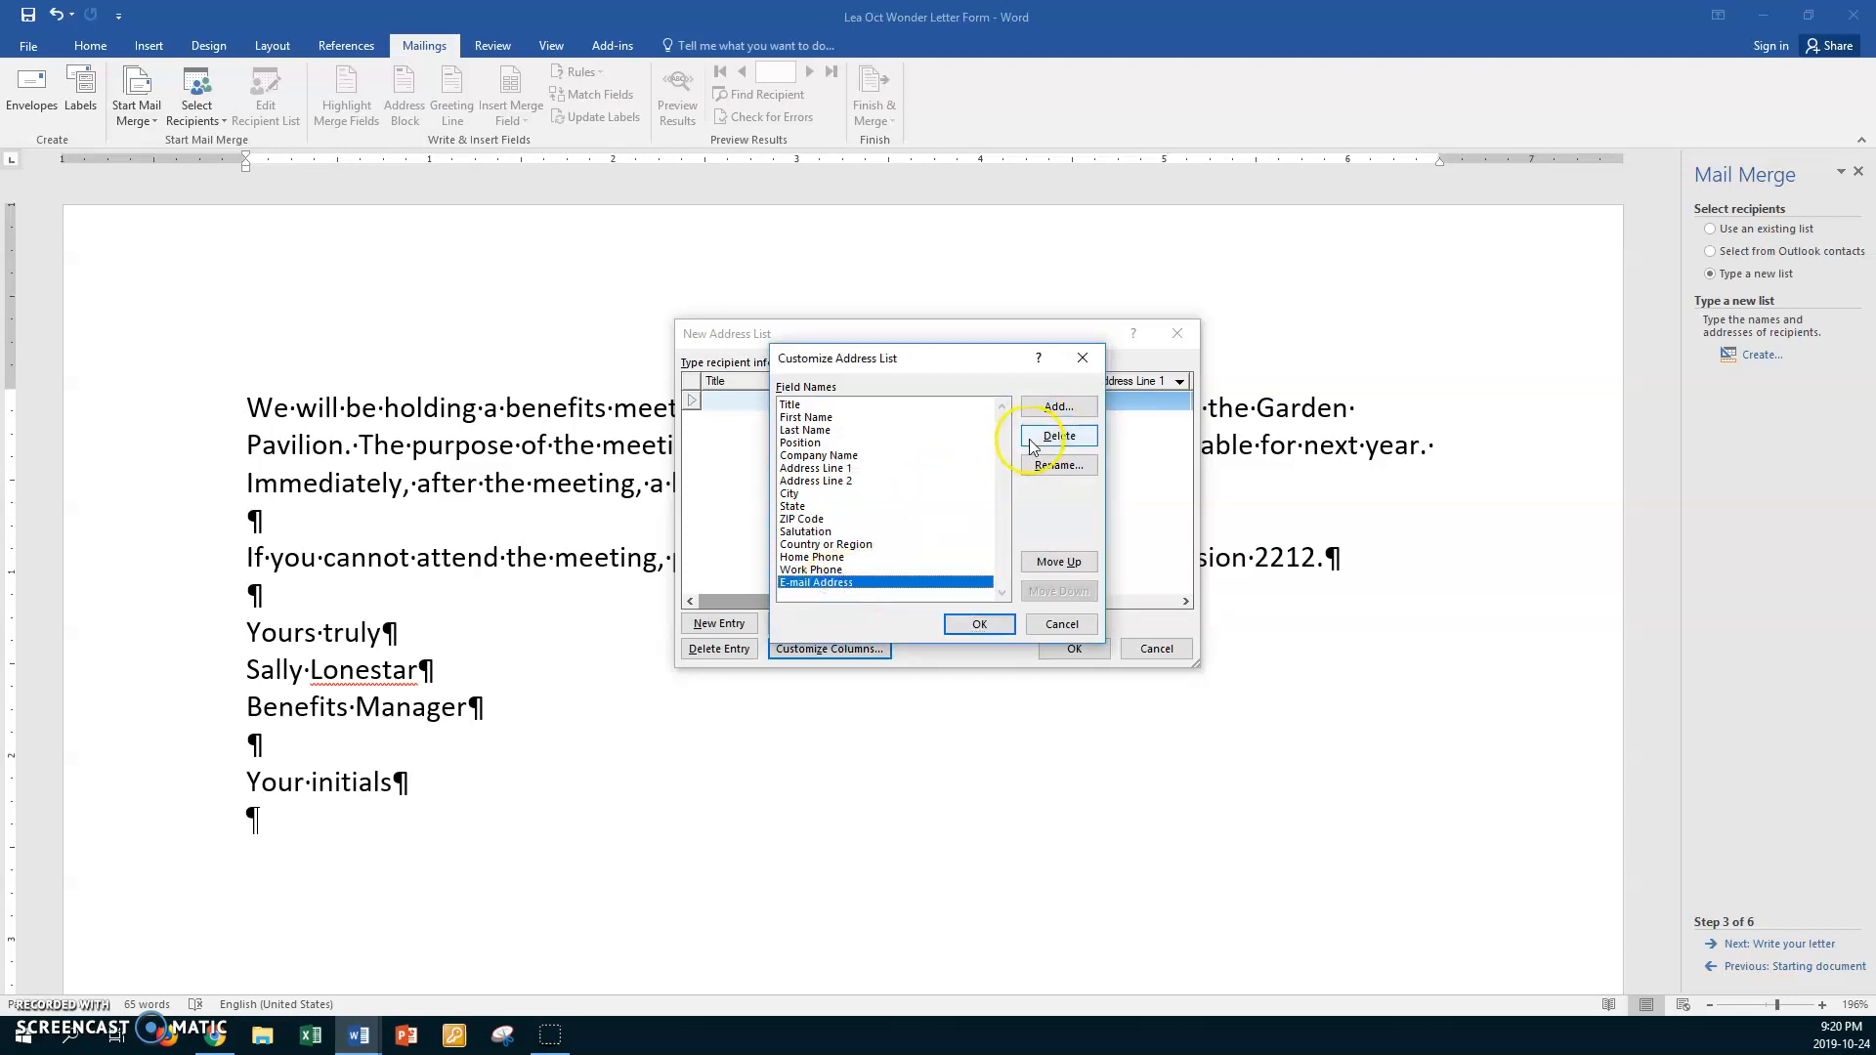
click(1059, 436)
click(892, 572)
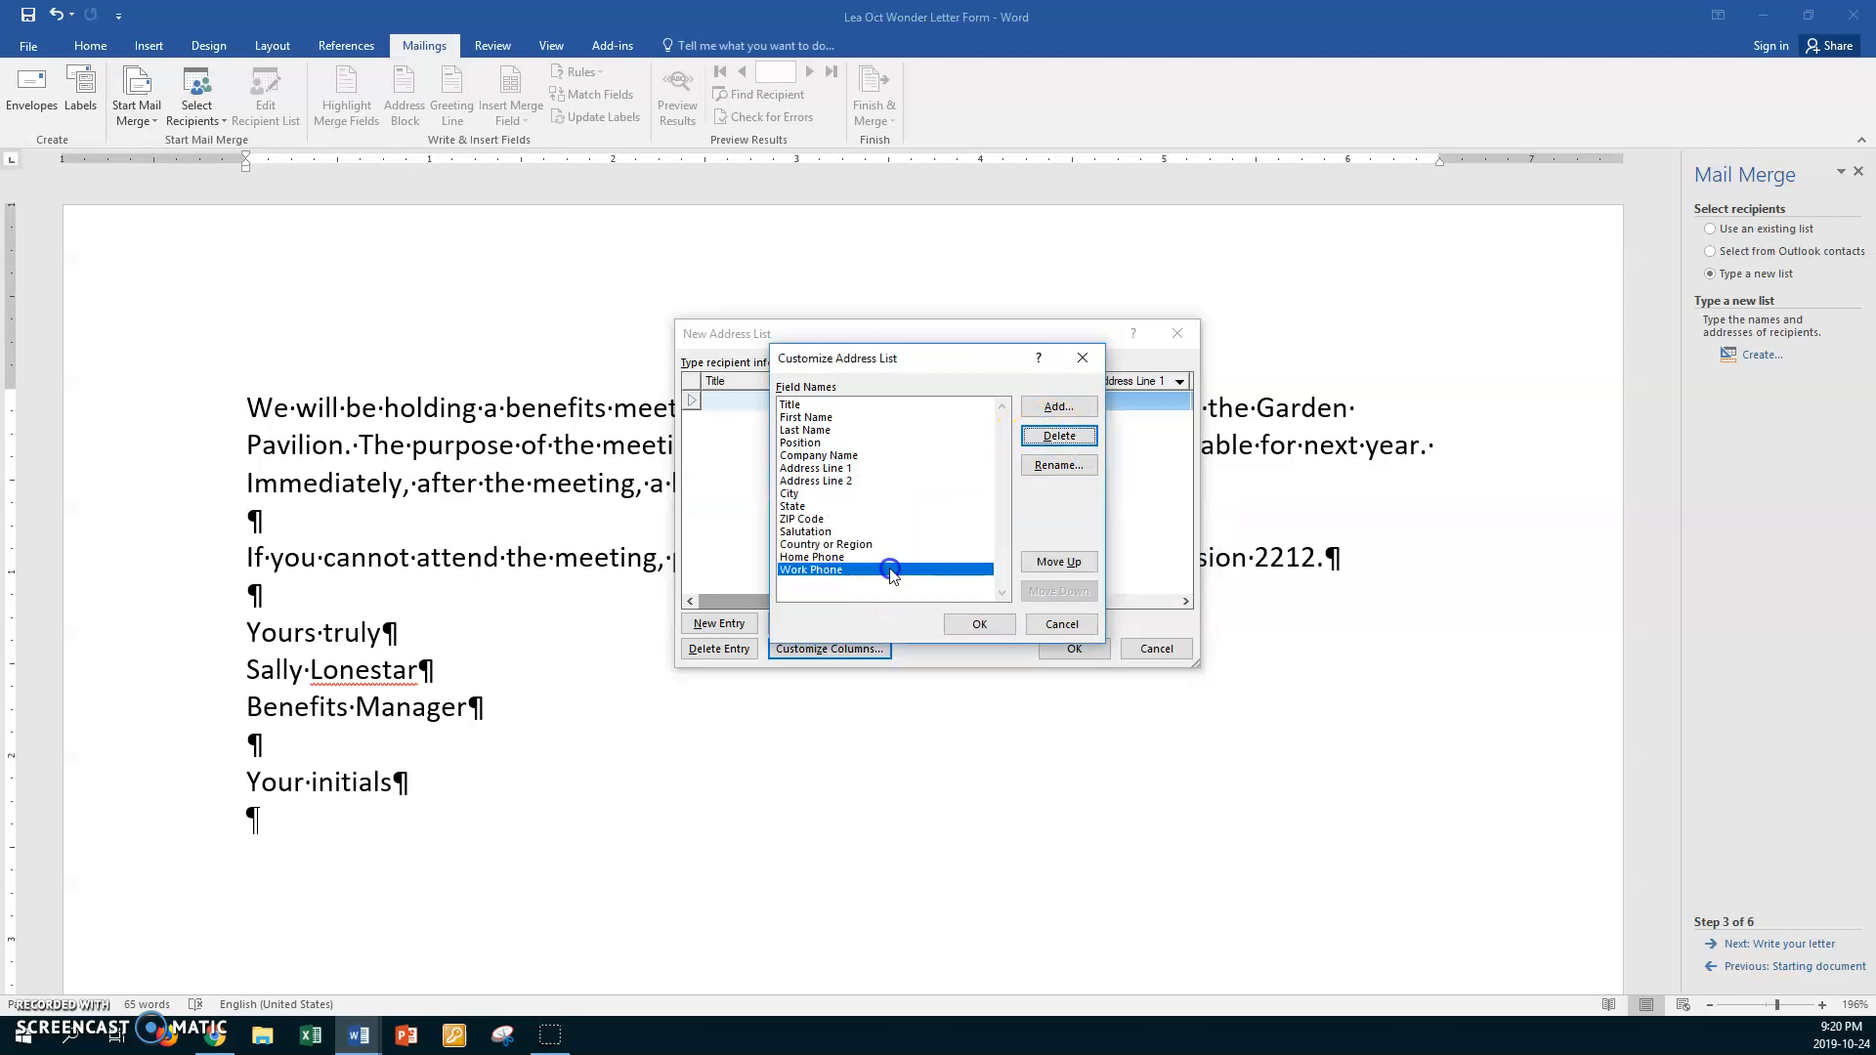
click(1056, 436)
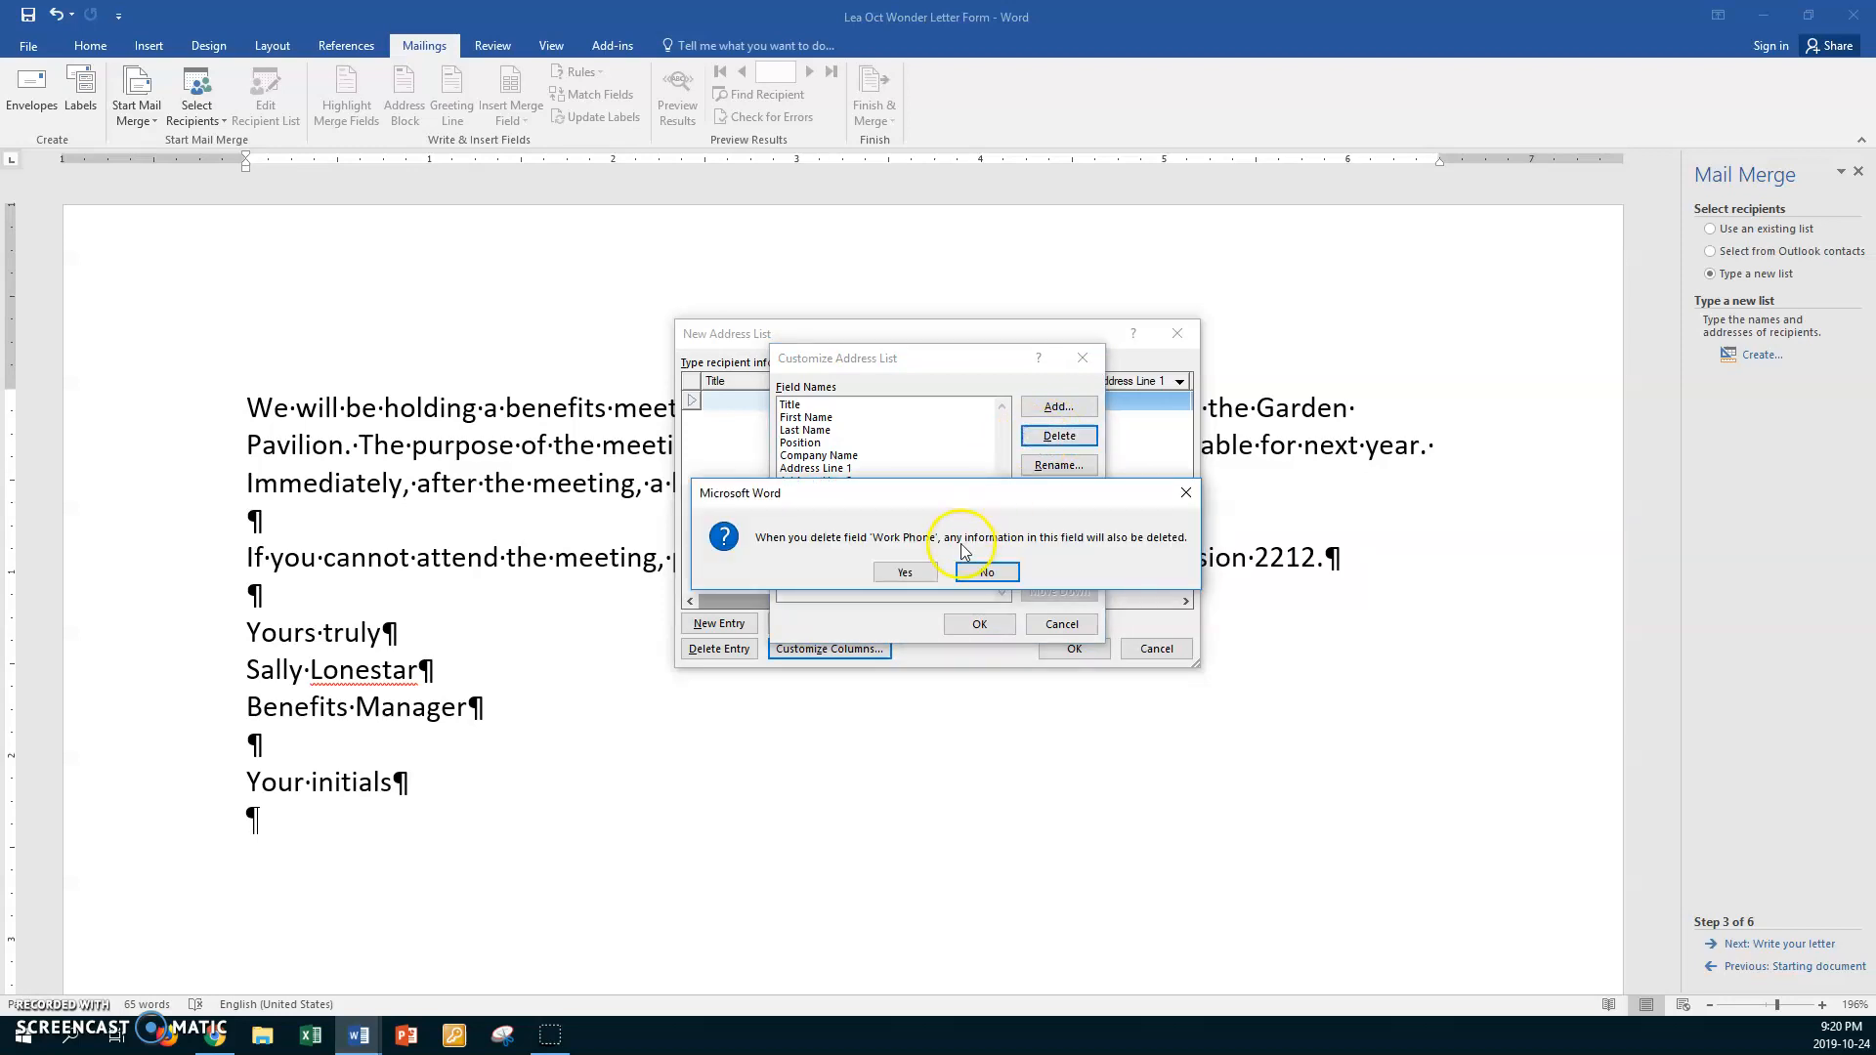
click(905, 572)
click(1058, 436)
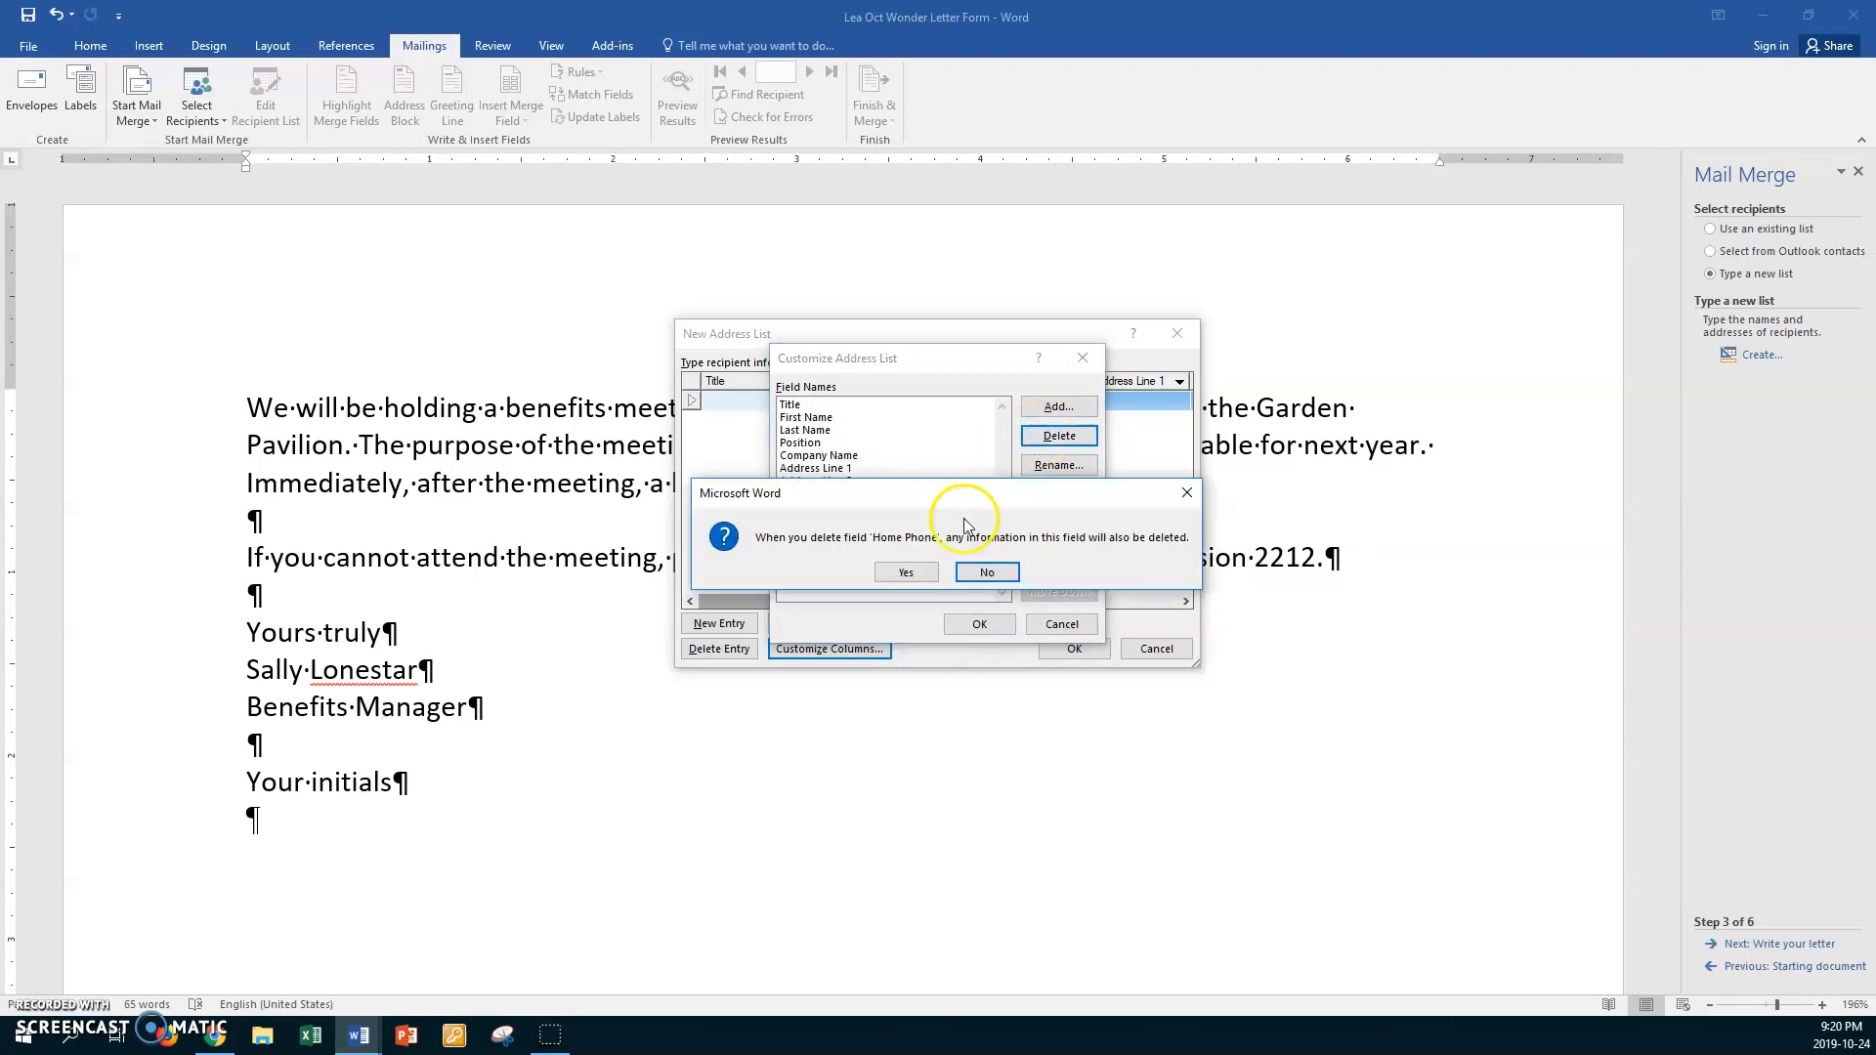
click(905, 573)
click(1037, 441)
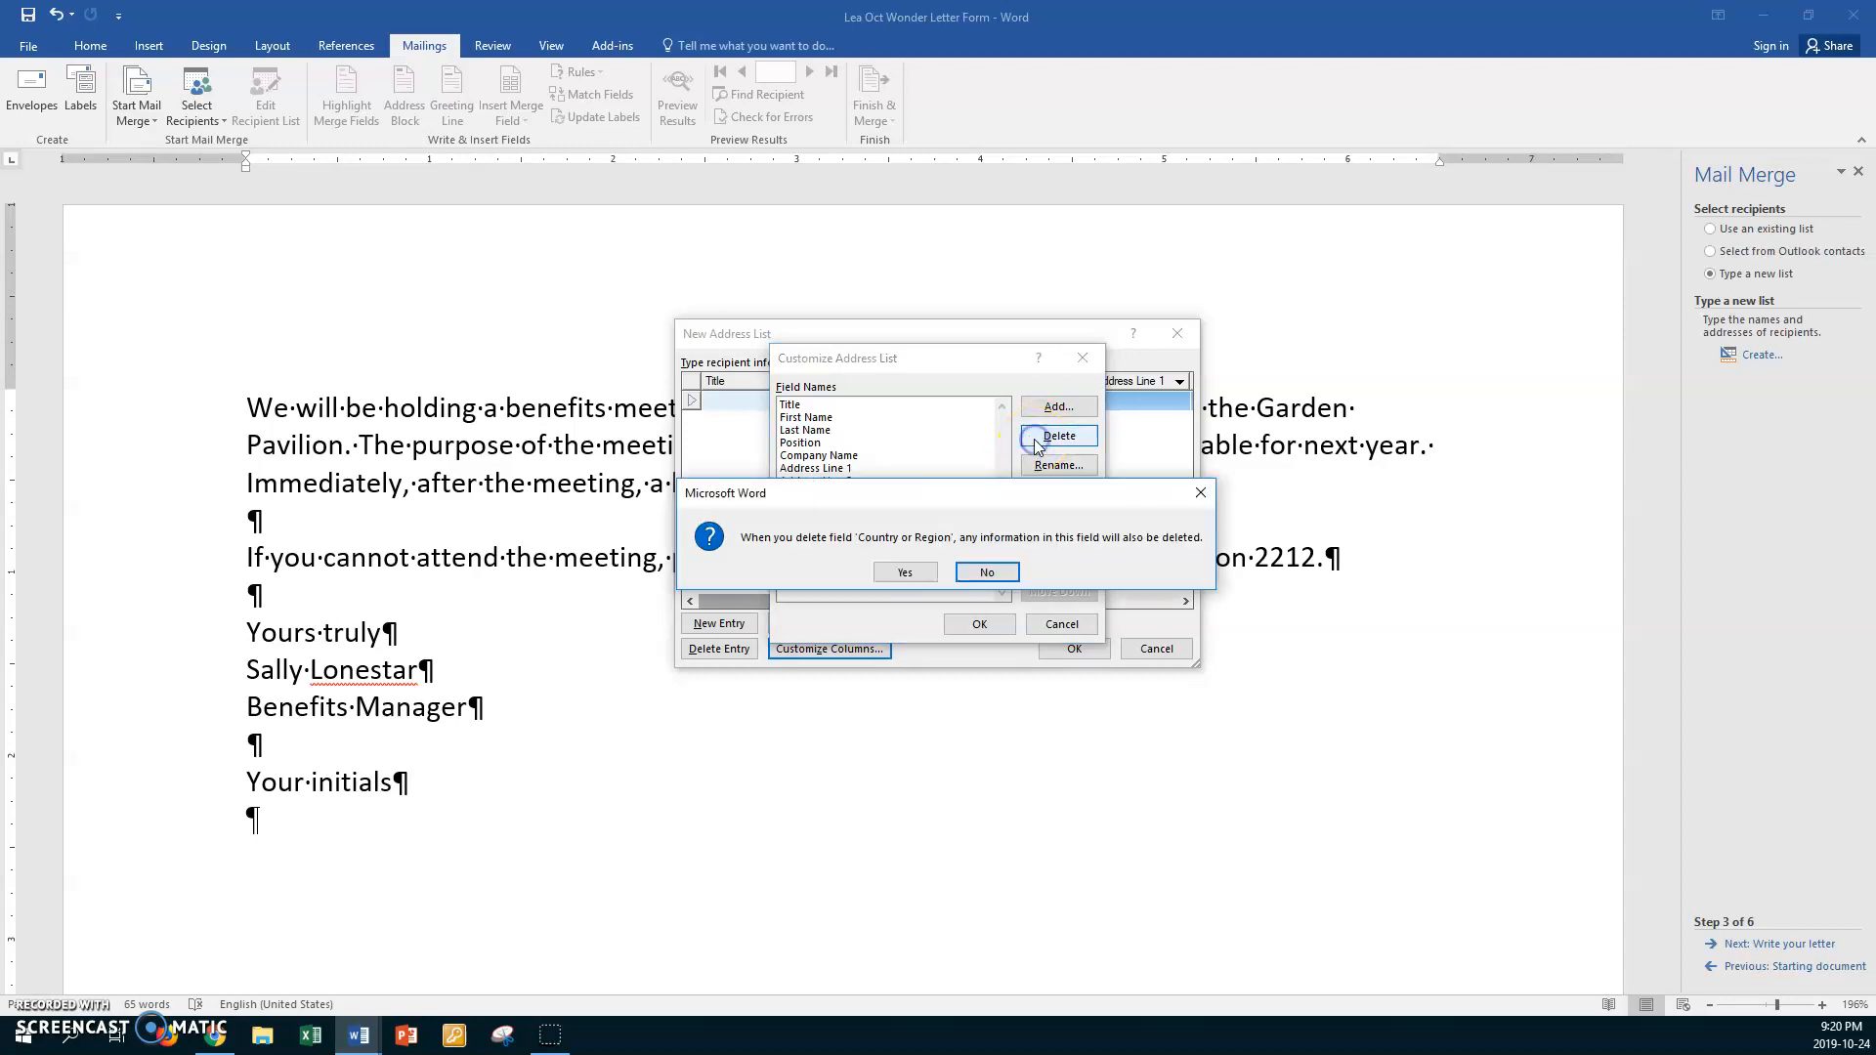
click(924, 579)
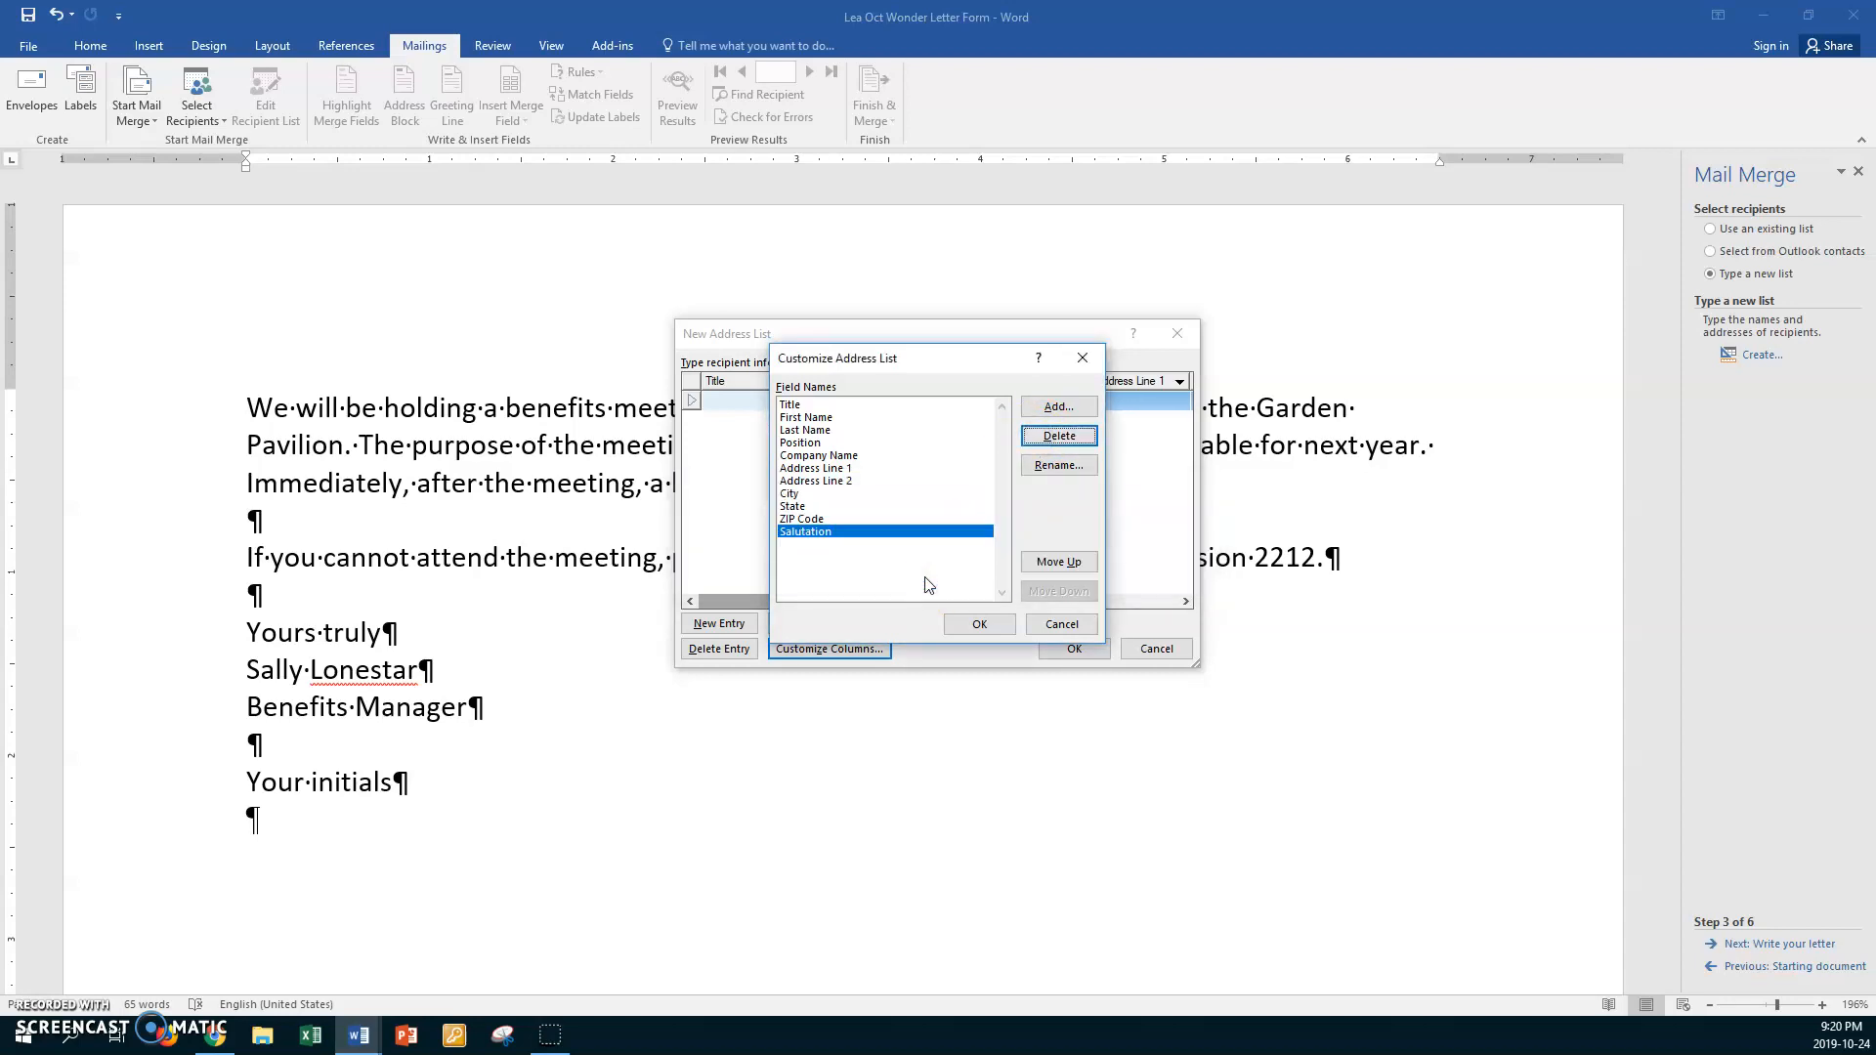
- Rename the State field to Province
click(803, 507)
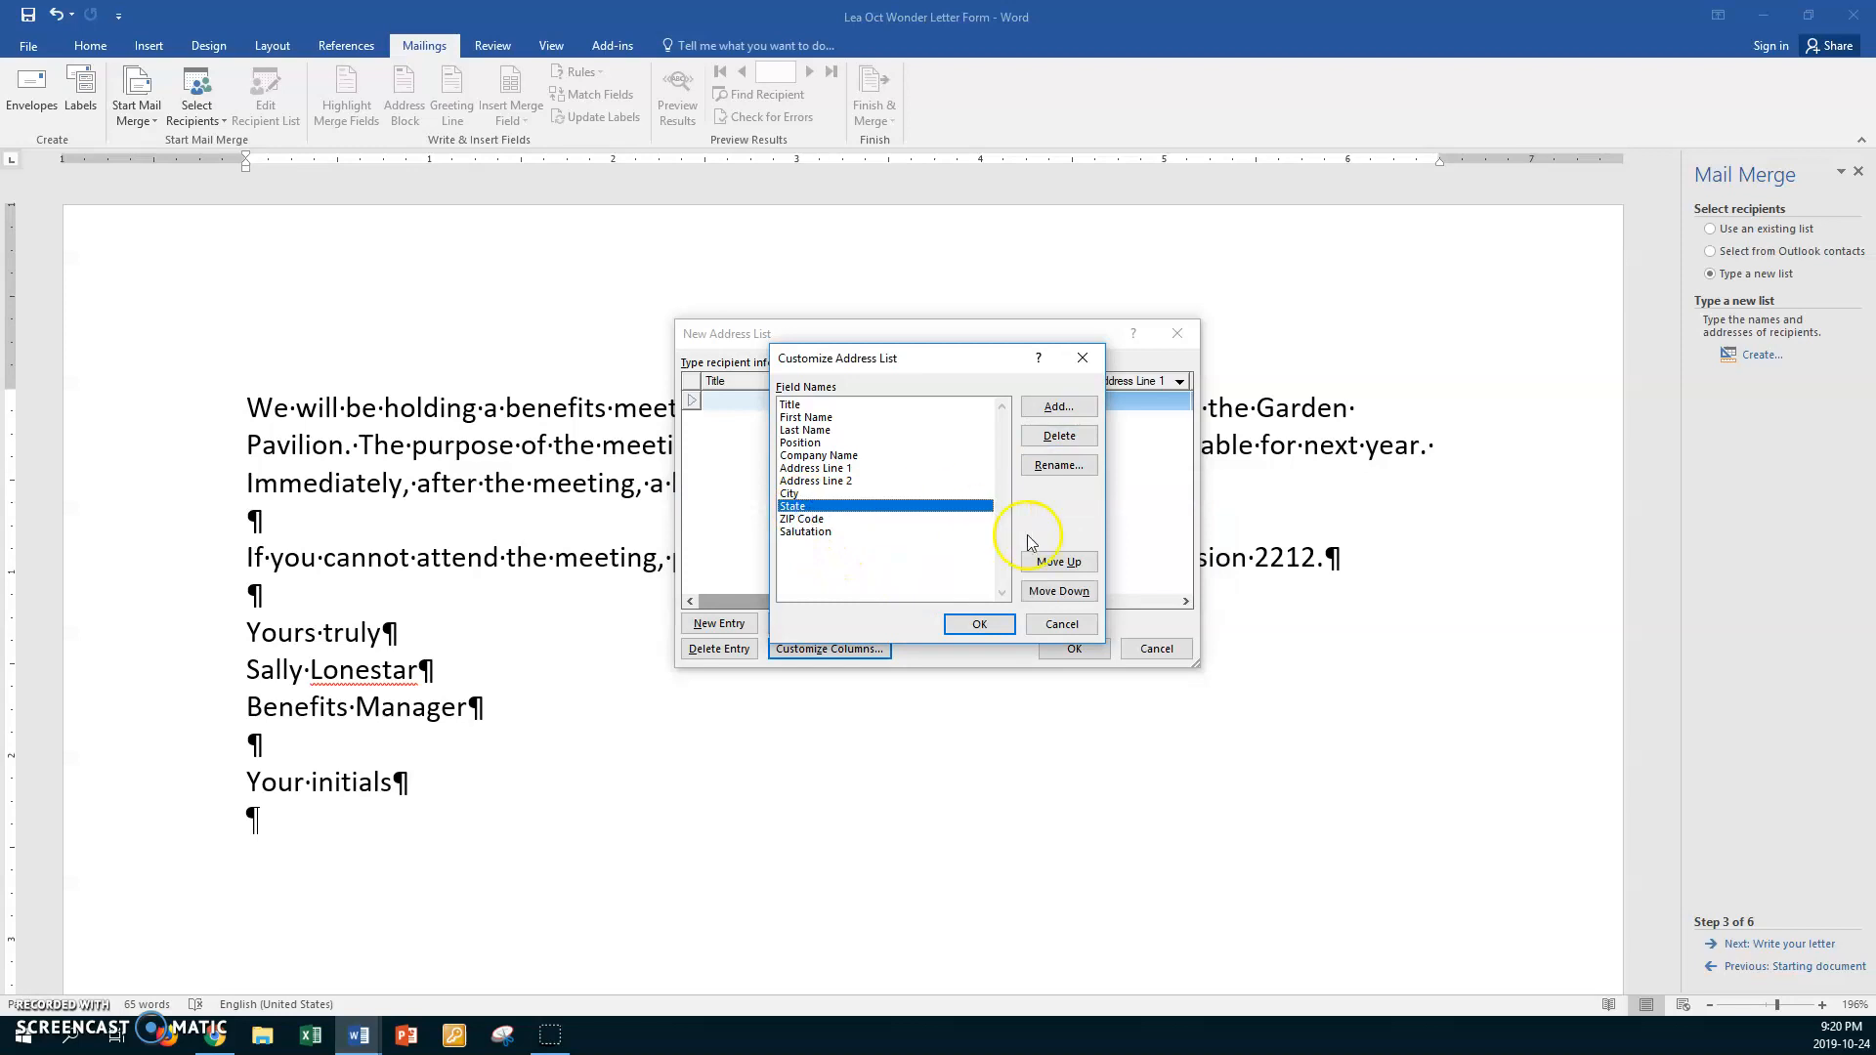
click(1059, 466)
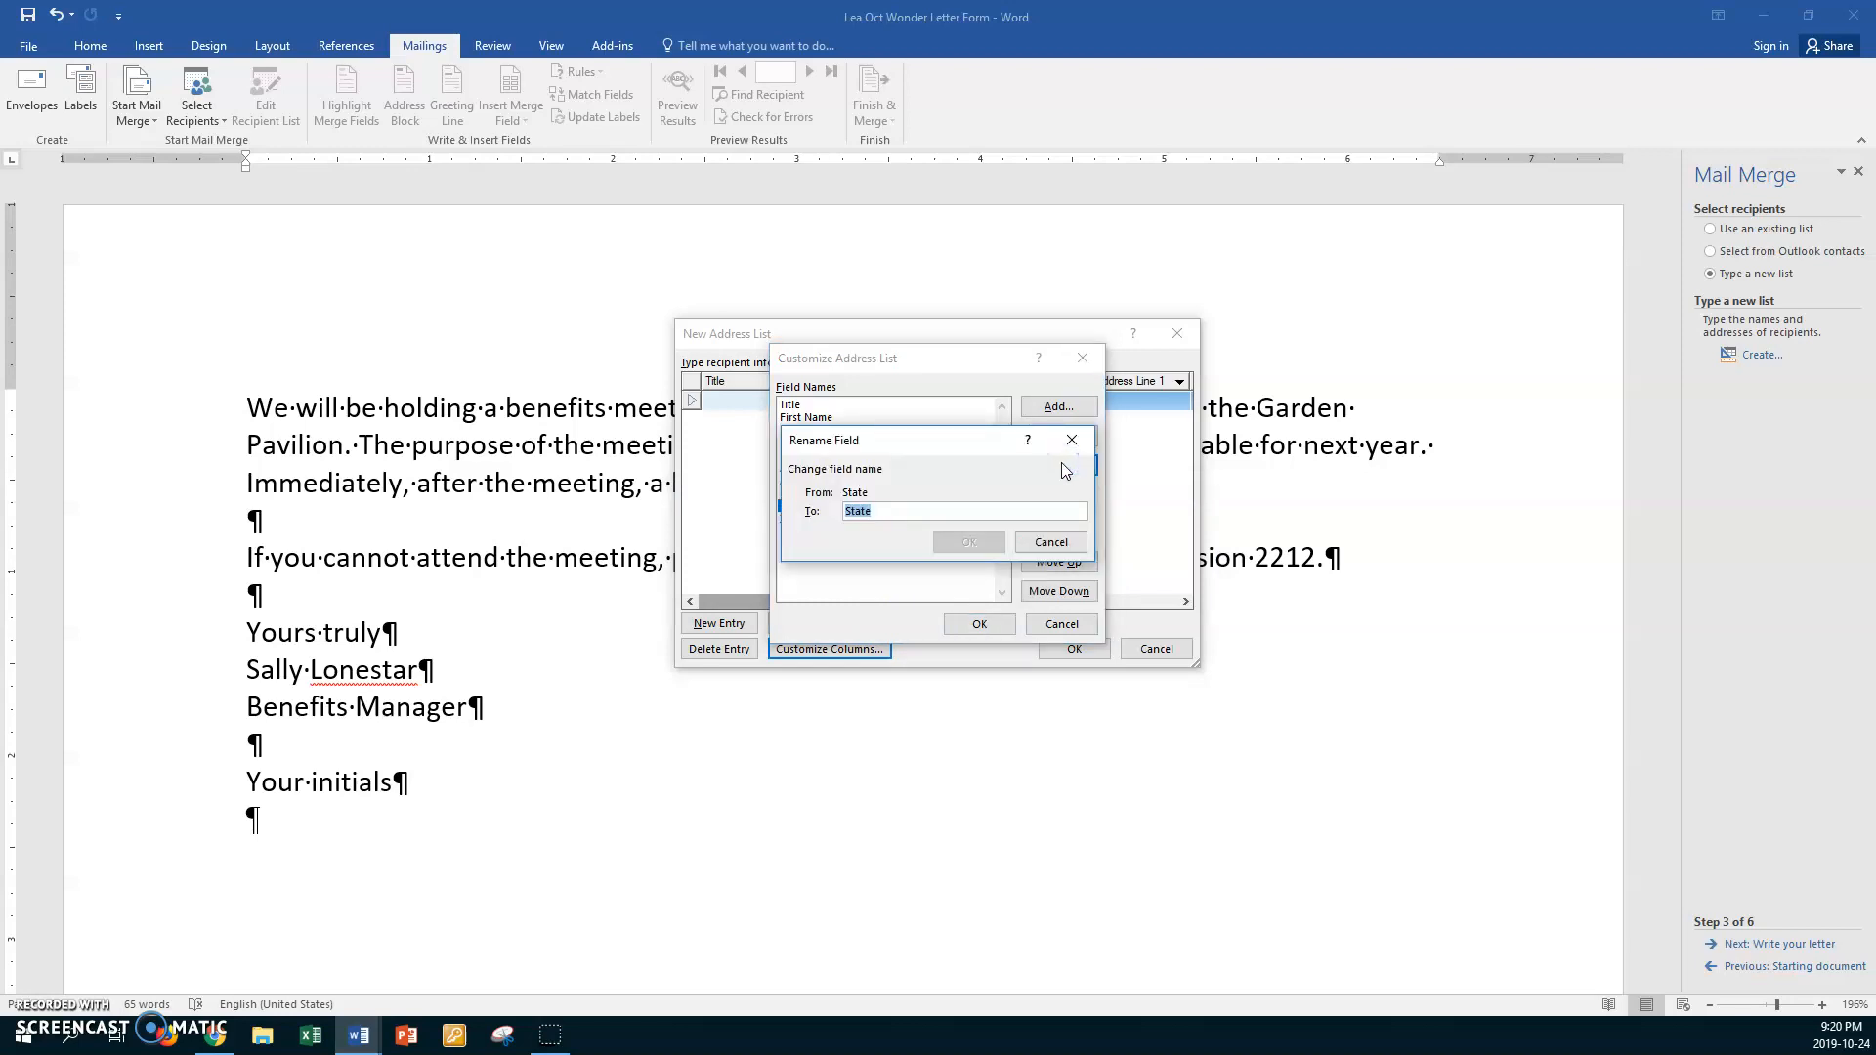
text(Province)
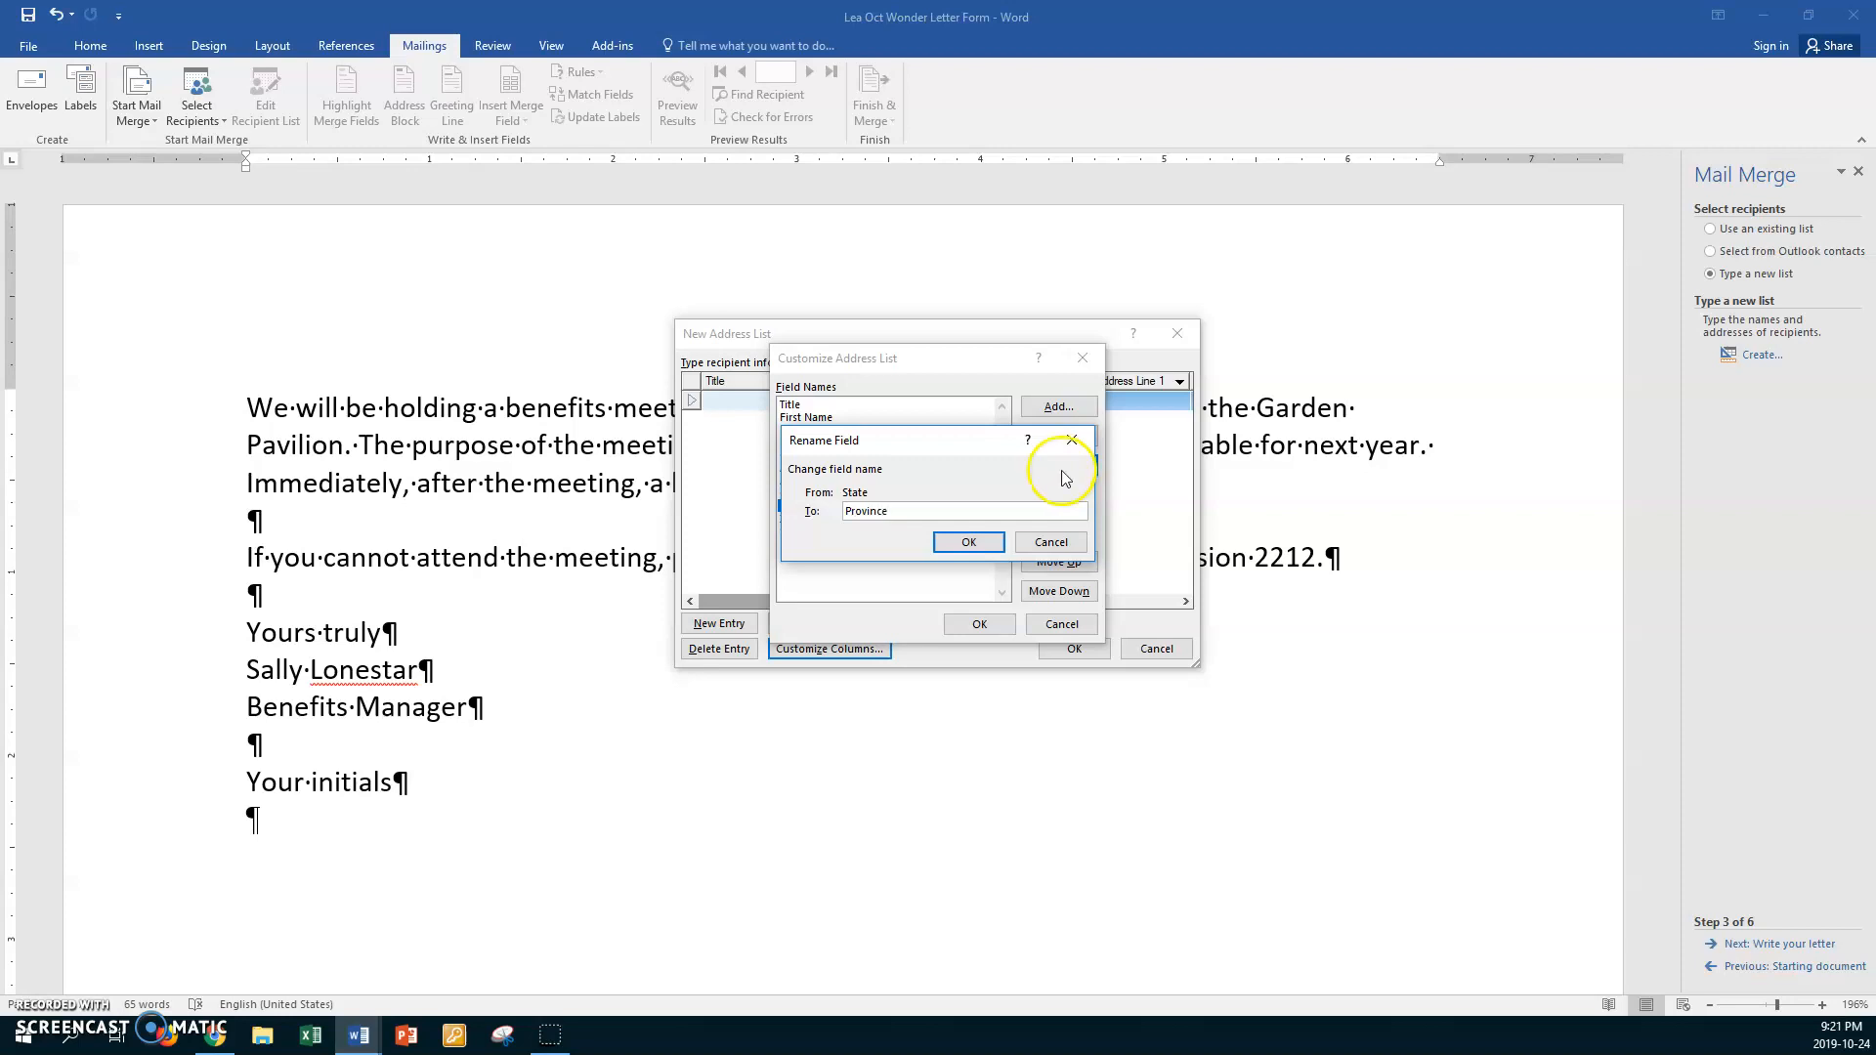
click(973, 544)
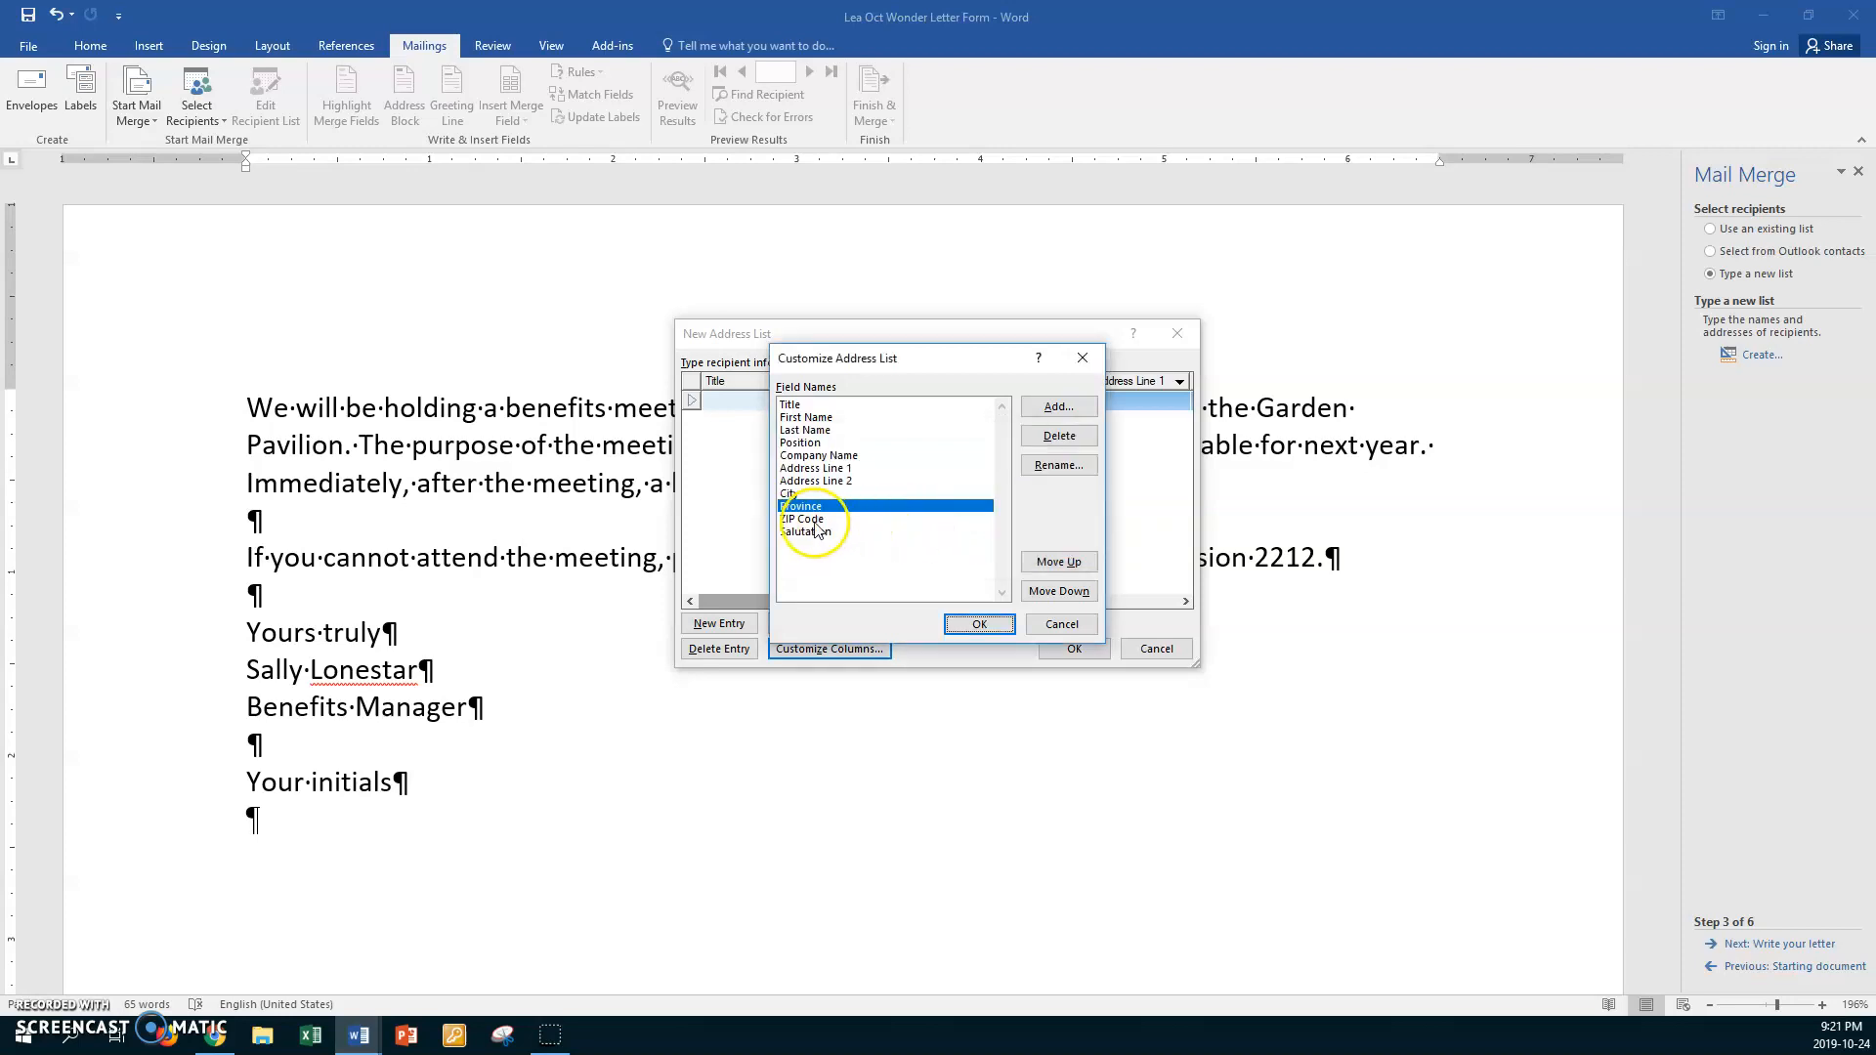
- Rename the ZIP Code field to Postal Code and apply the customized columns to the address list
click(821, 519)
click(1057, 465)
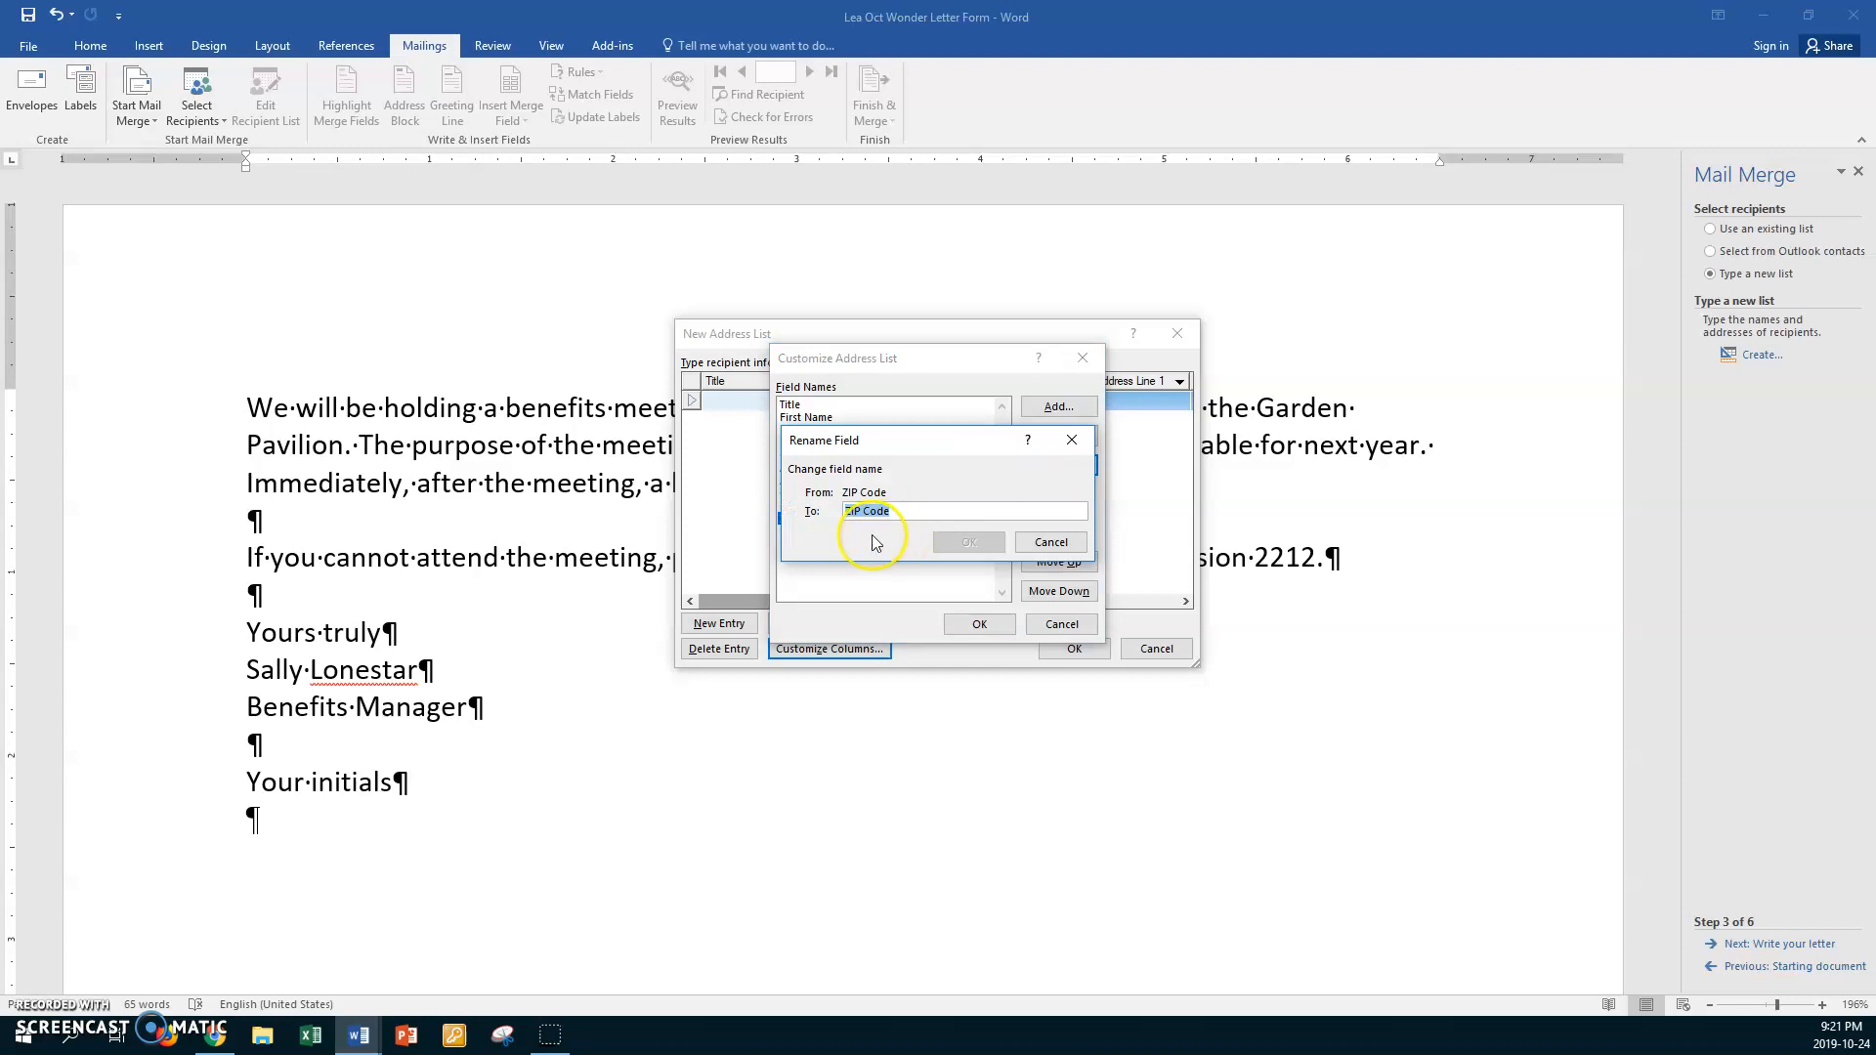
click(859, 510)
key(BackSpace)
key(BackSpace)
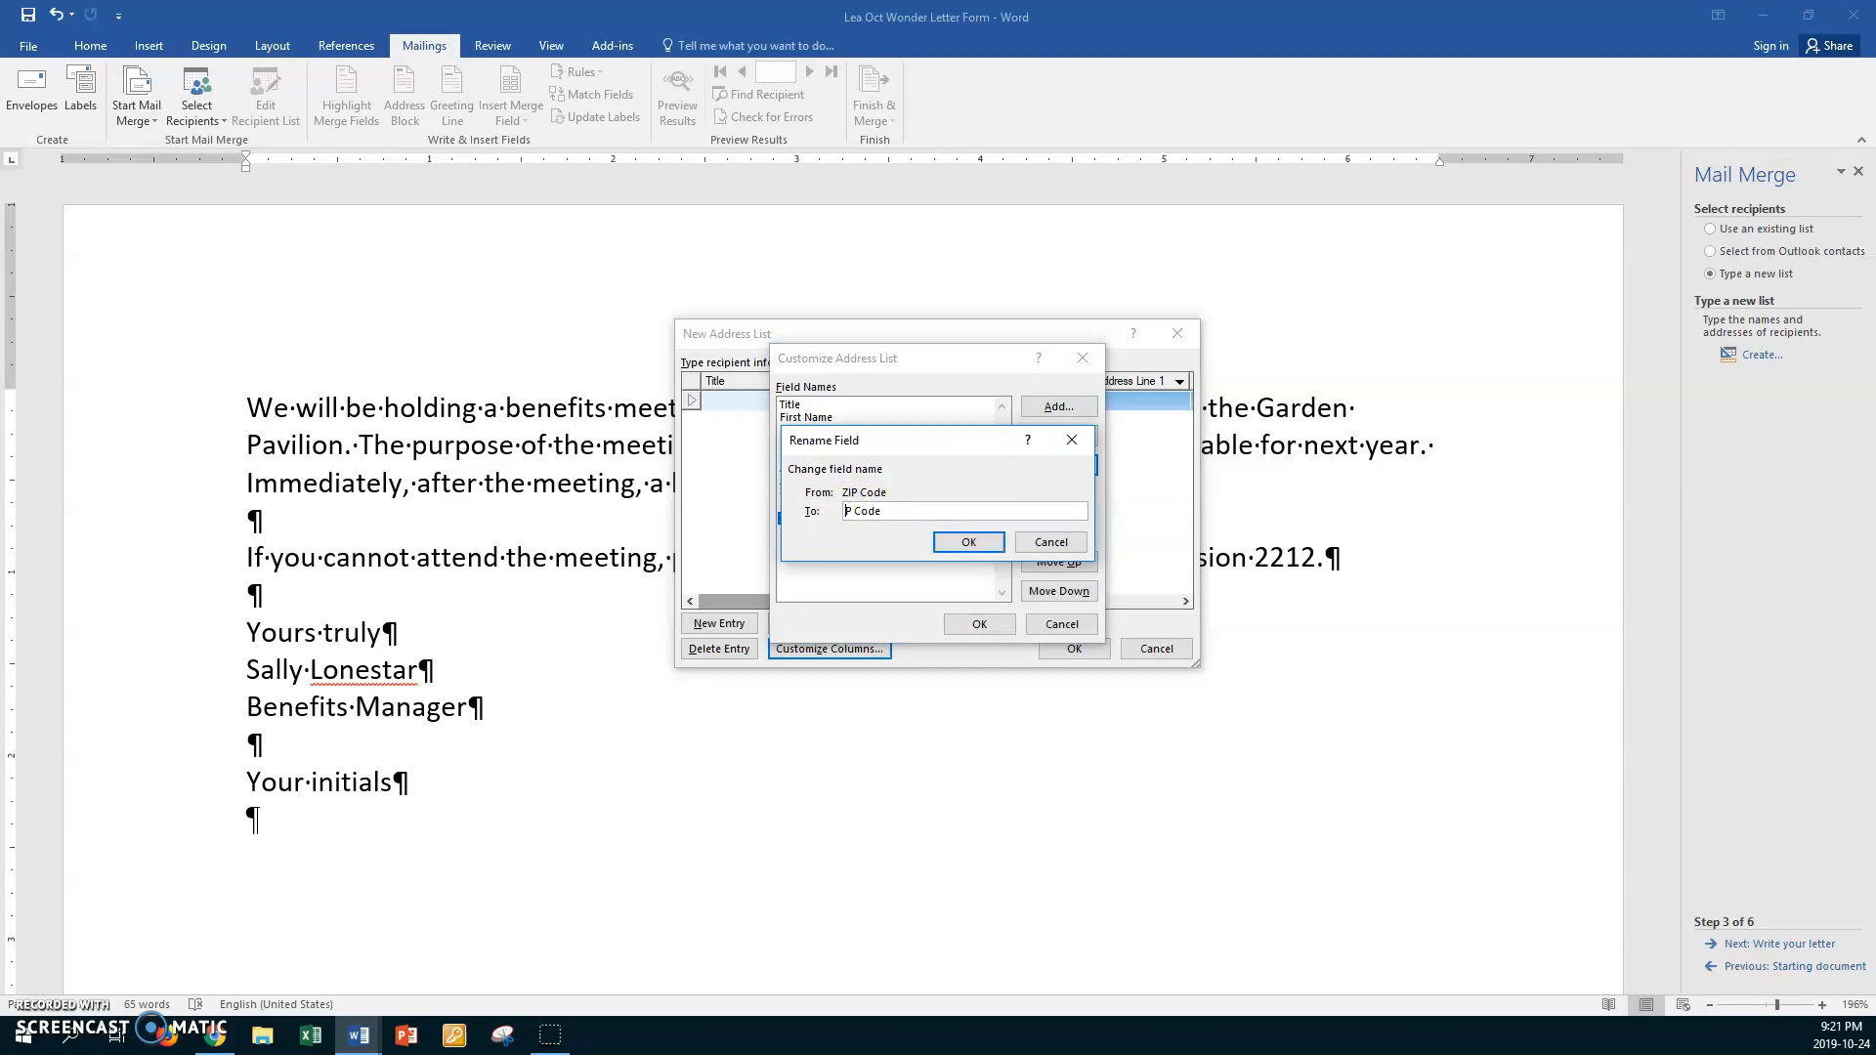
text(ostal)
click(944, 543)
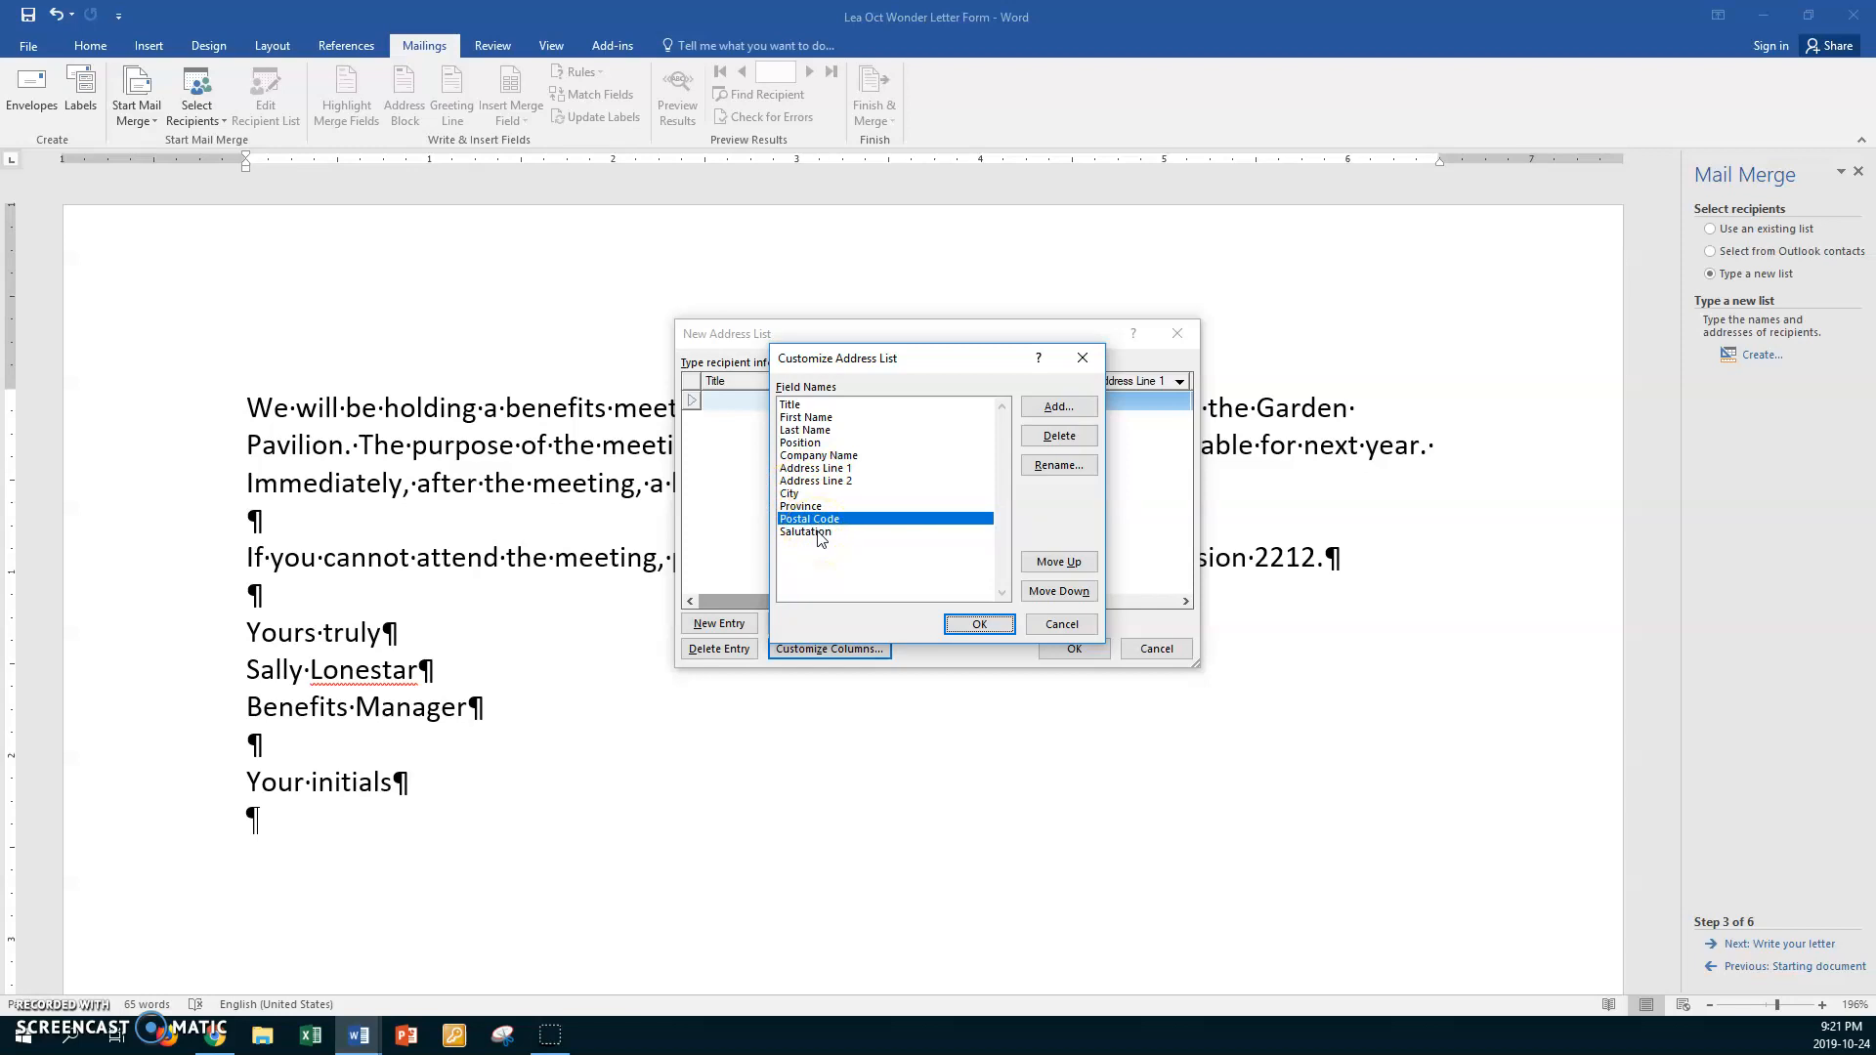
click(951, 622)
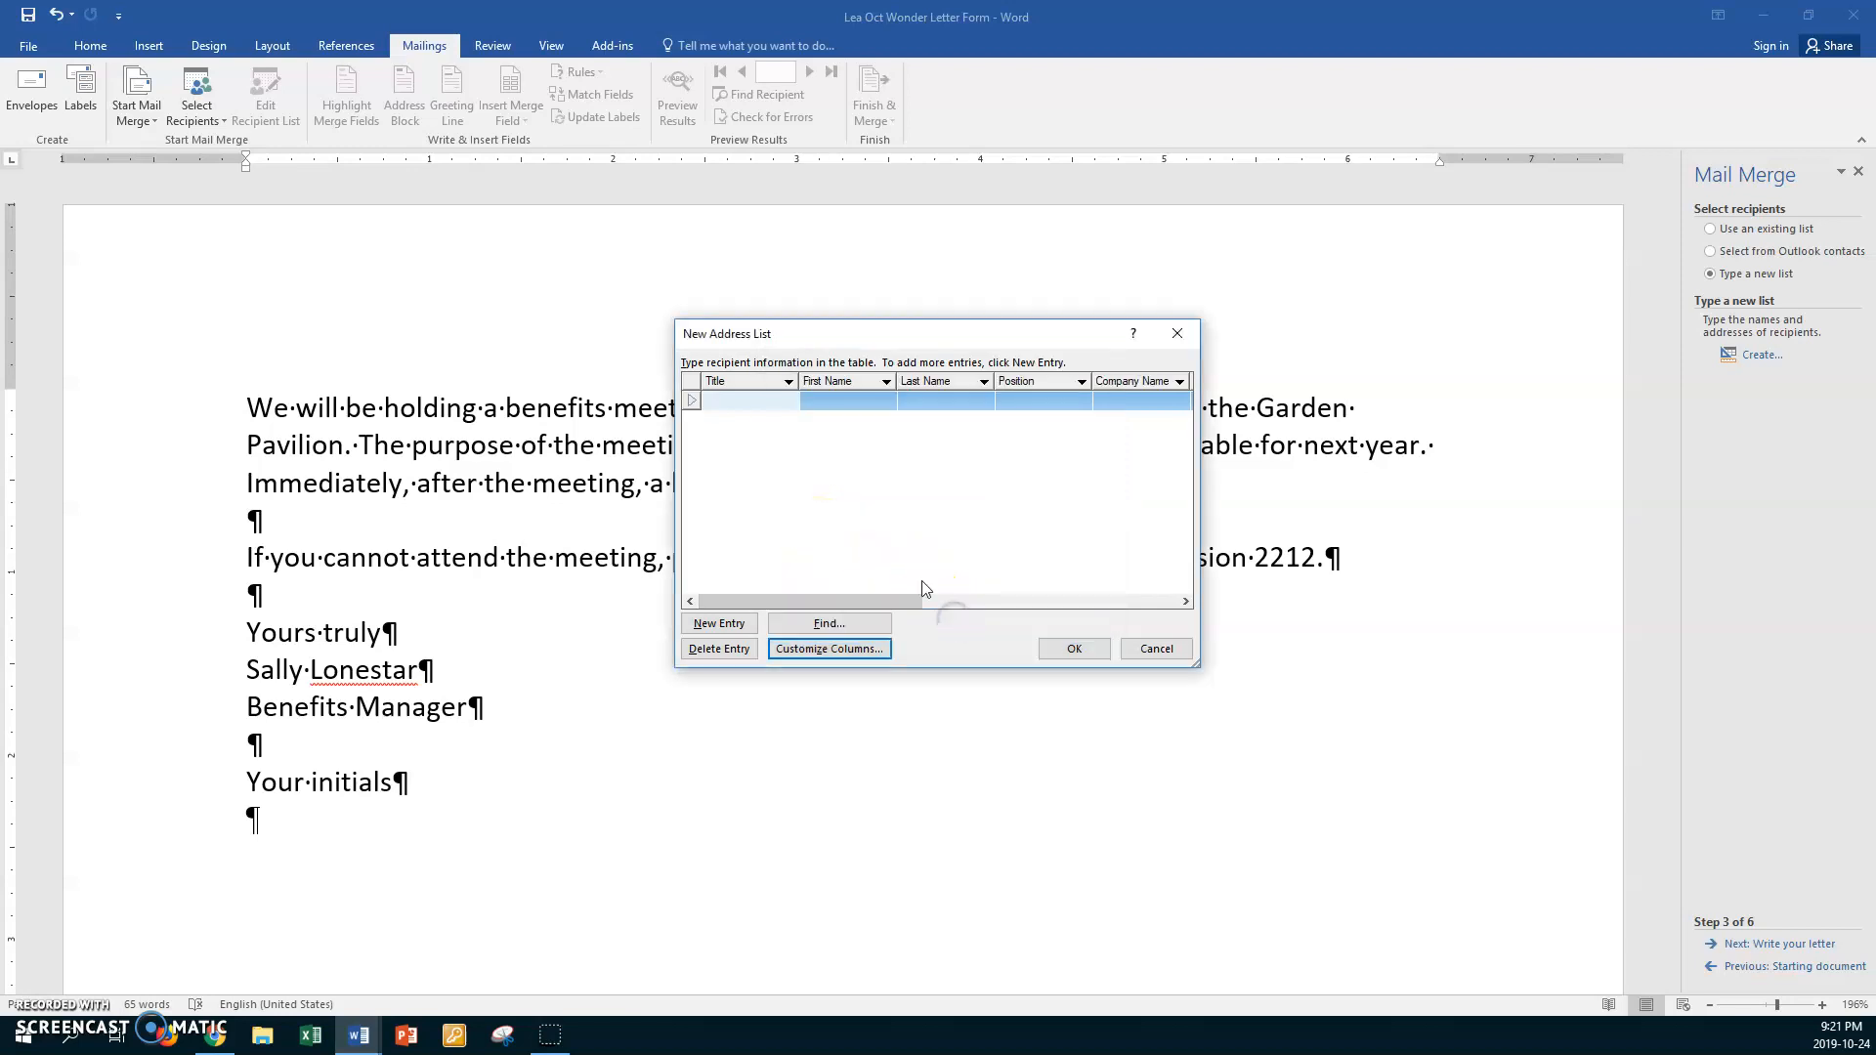
- Enter Ms. as the first recipient's title and fill in the recipient's first and last name
click(767, 400)
text(Ms. Co)
key(BackSpace)
key(BackSpace)
key(Tab)
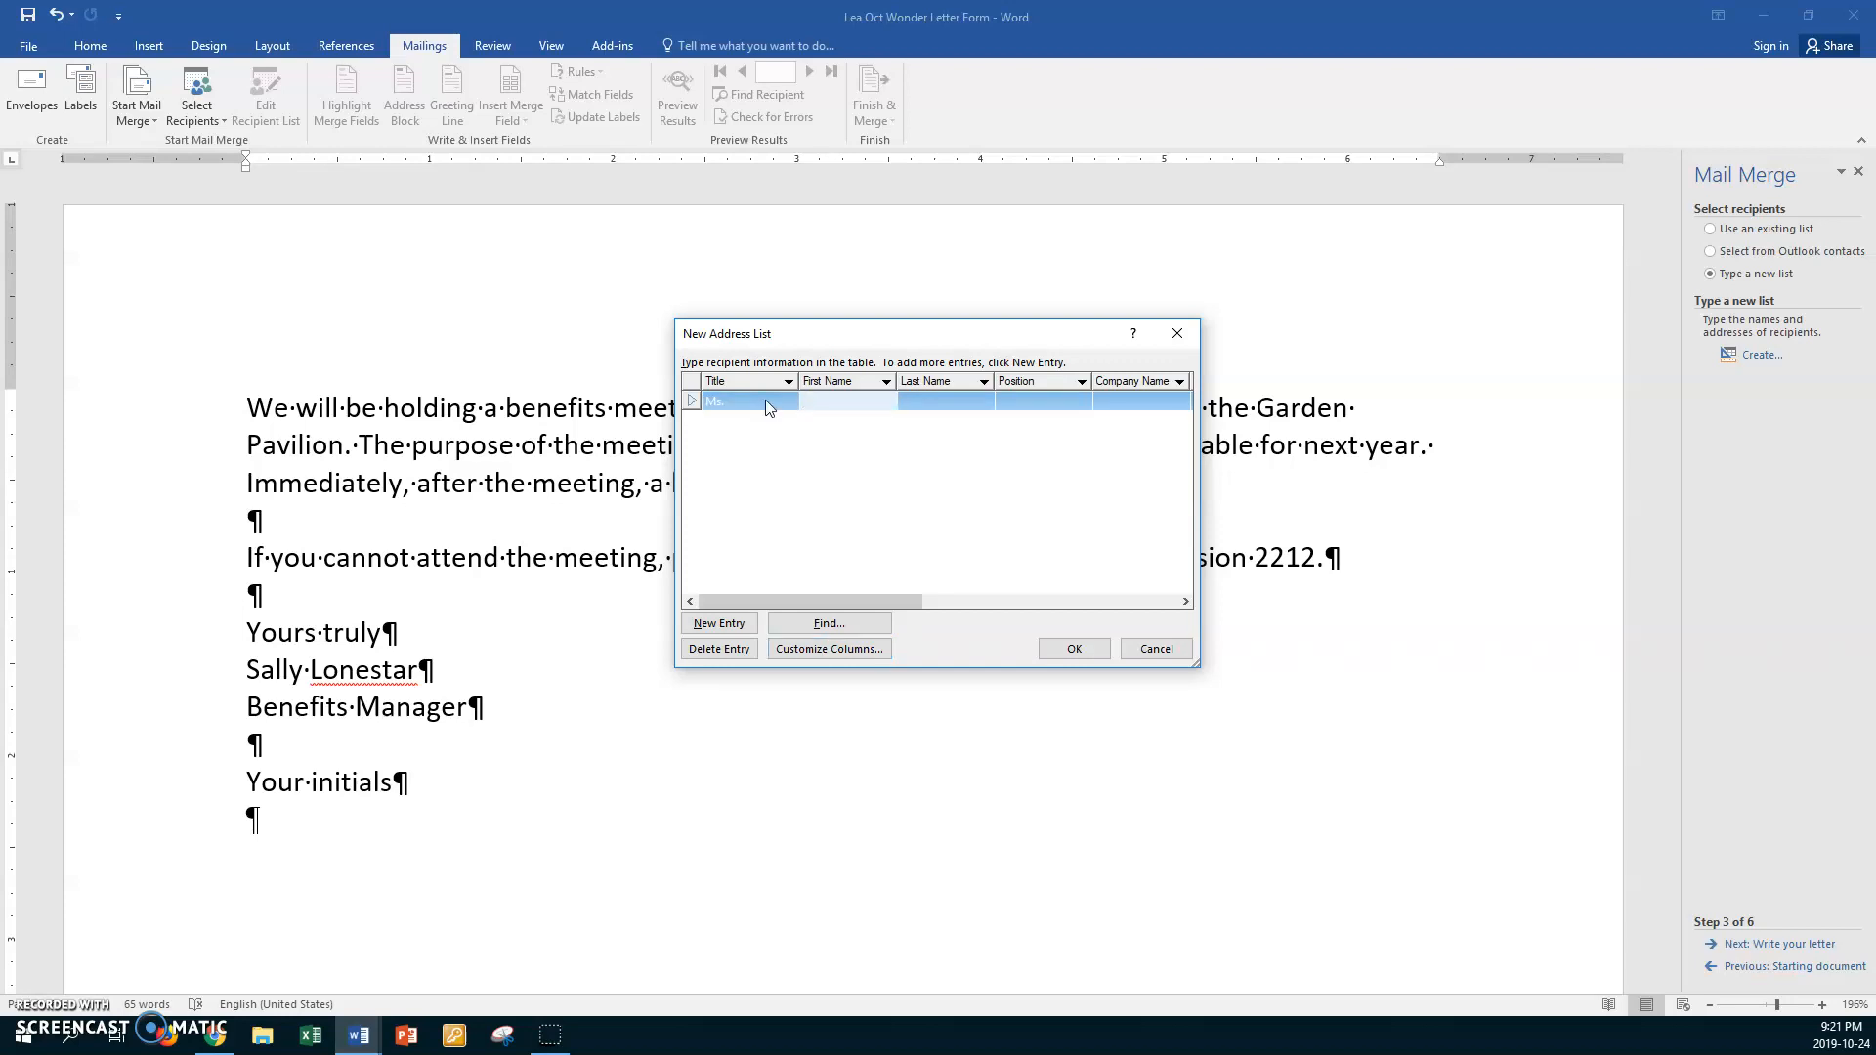
text(Corrina)
key(Tab)
text(Pri)
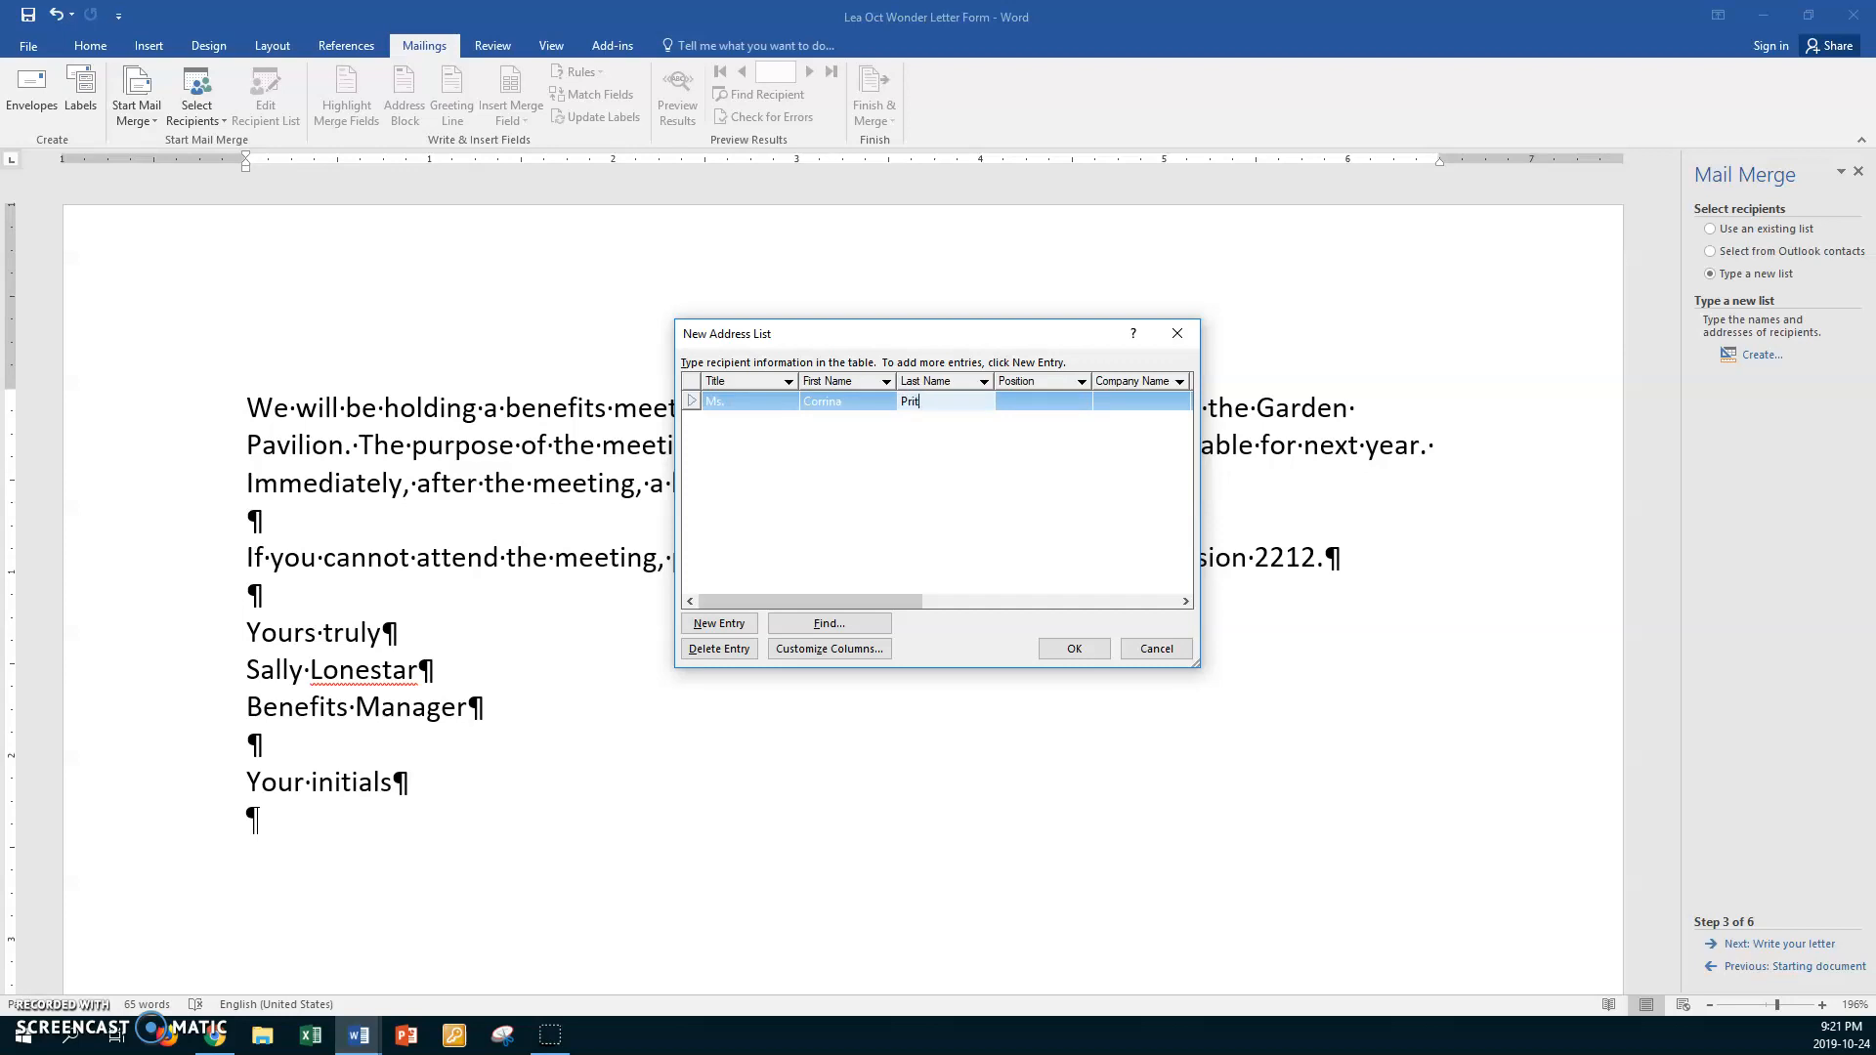
text(tchett)
key(Tab)
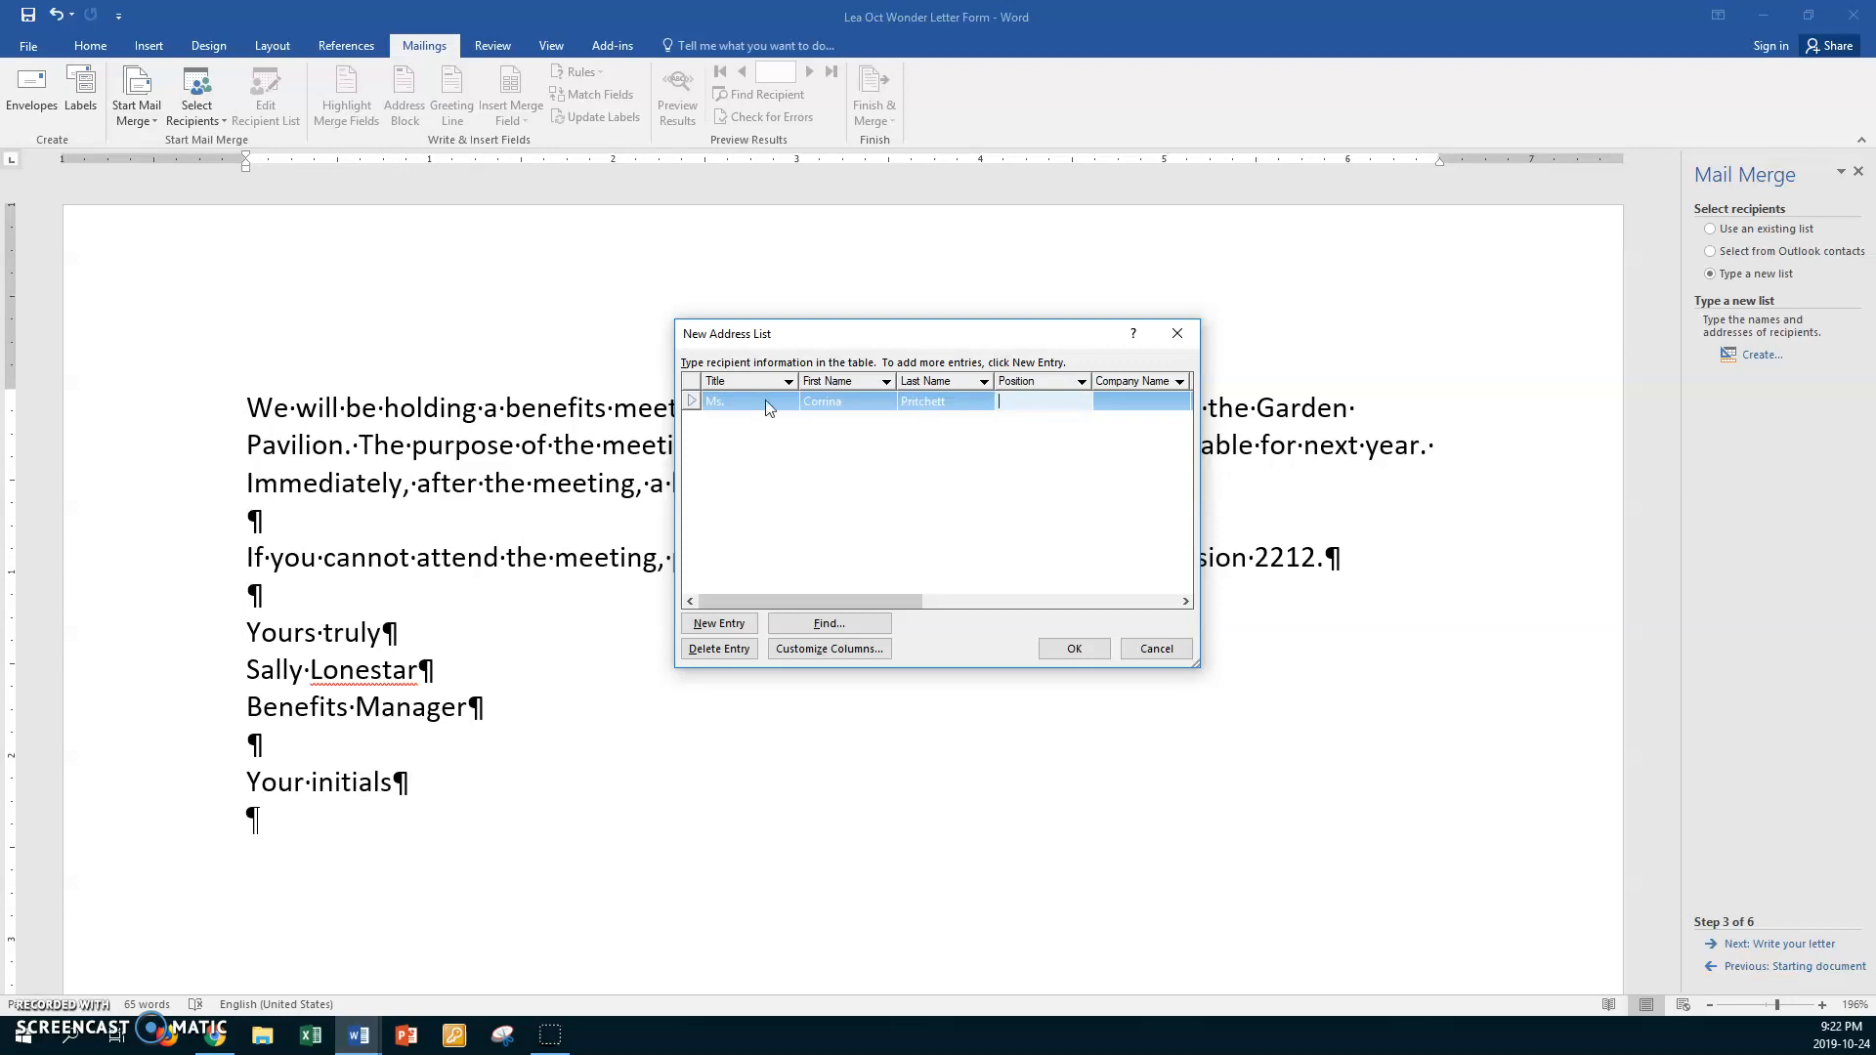
- Enter Proprietor as the first recipient's position
text(Propprietor)
click(1029, 401)
key(BackSpace)
key(BackSpace)
key(Tab)
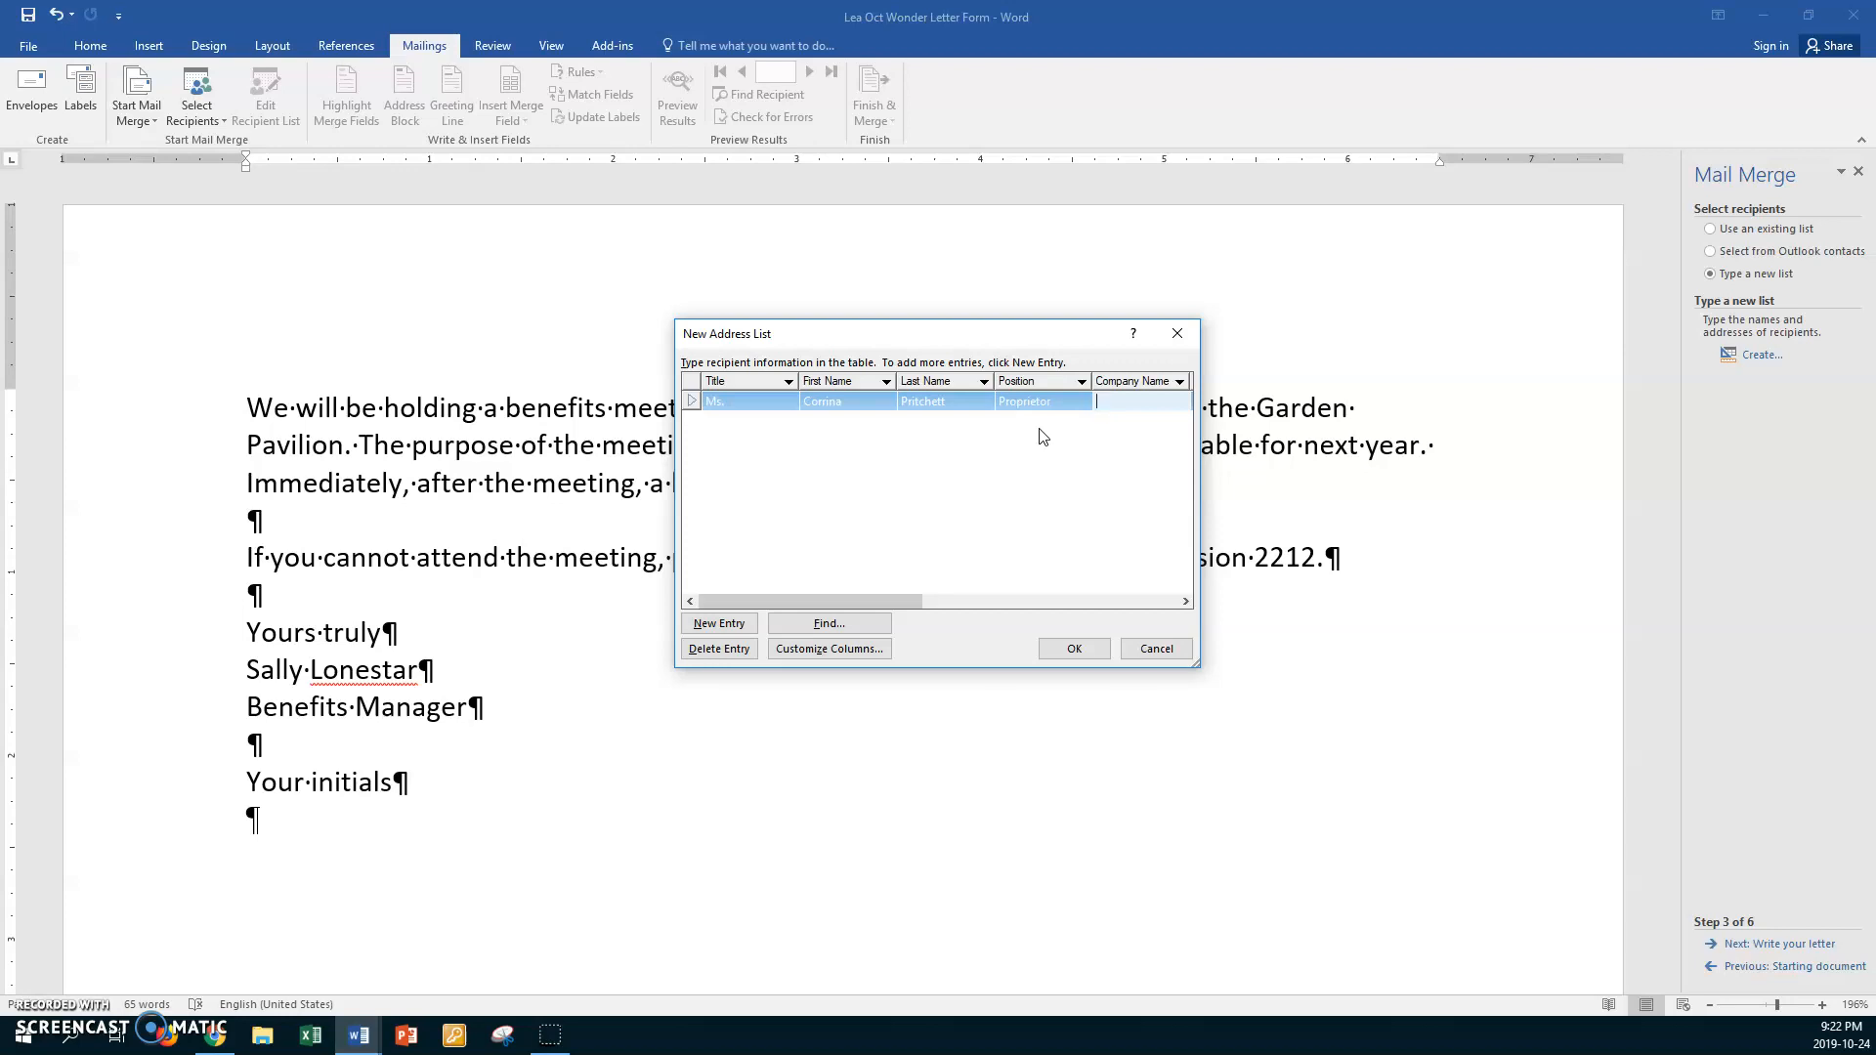
- Enter Emily & Hildey Home Care as the first recipient's company name
text(Emily)
text( &)
text( Hildey)
text( Home C)
text(are)
key(Tab)
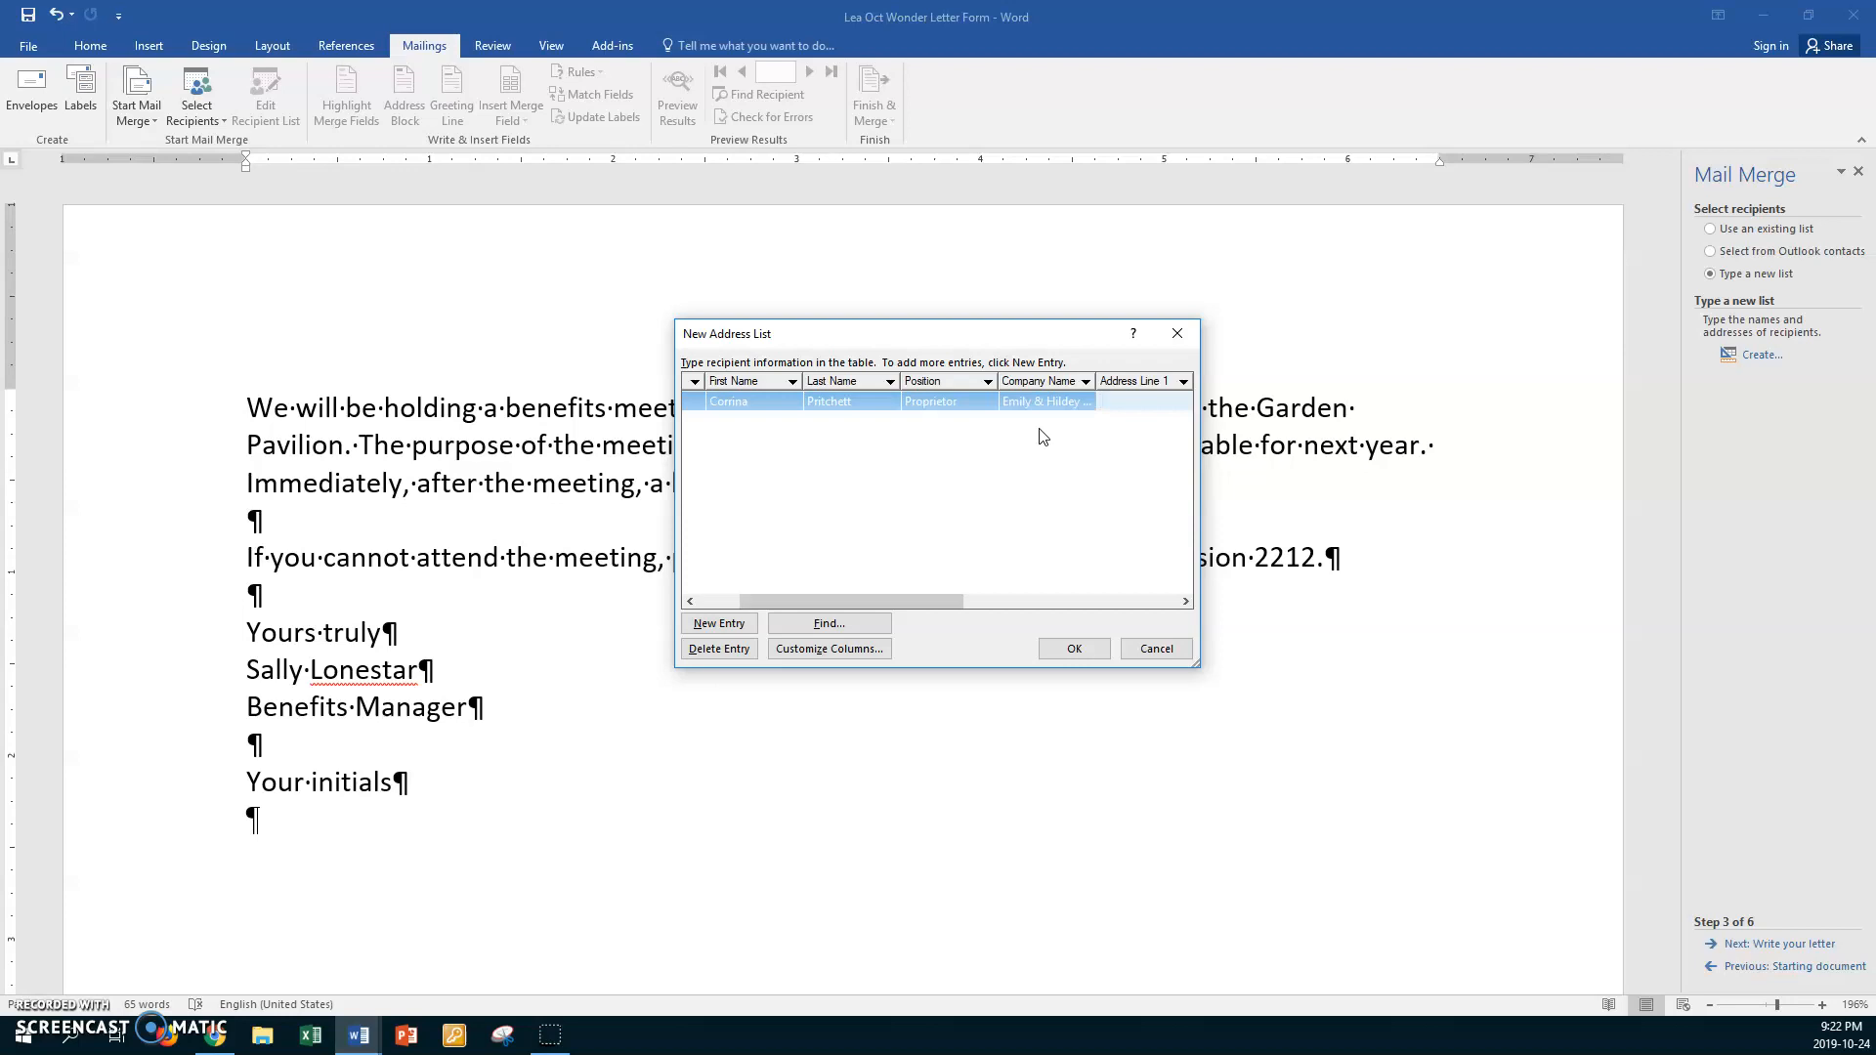
- Fill in the first recipient's street address in Address Line 1 and the city, leaving Address Line 2 blank
text(52 Lions Ave.)
key(Tab)
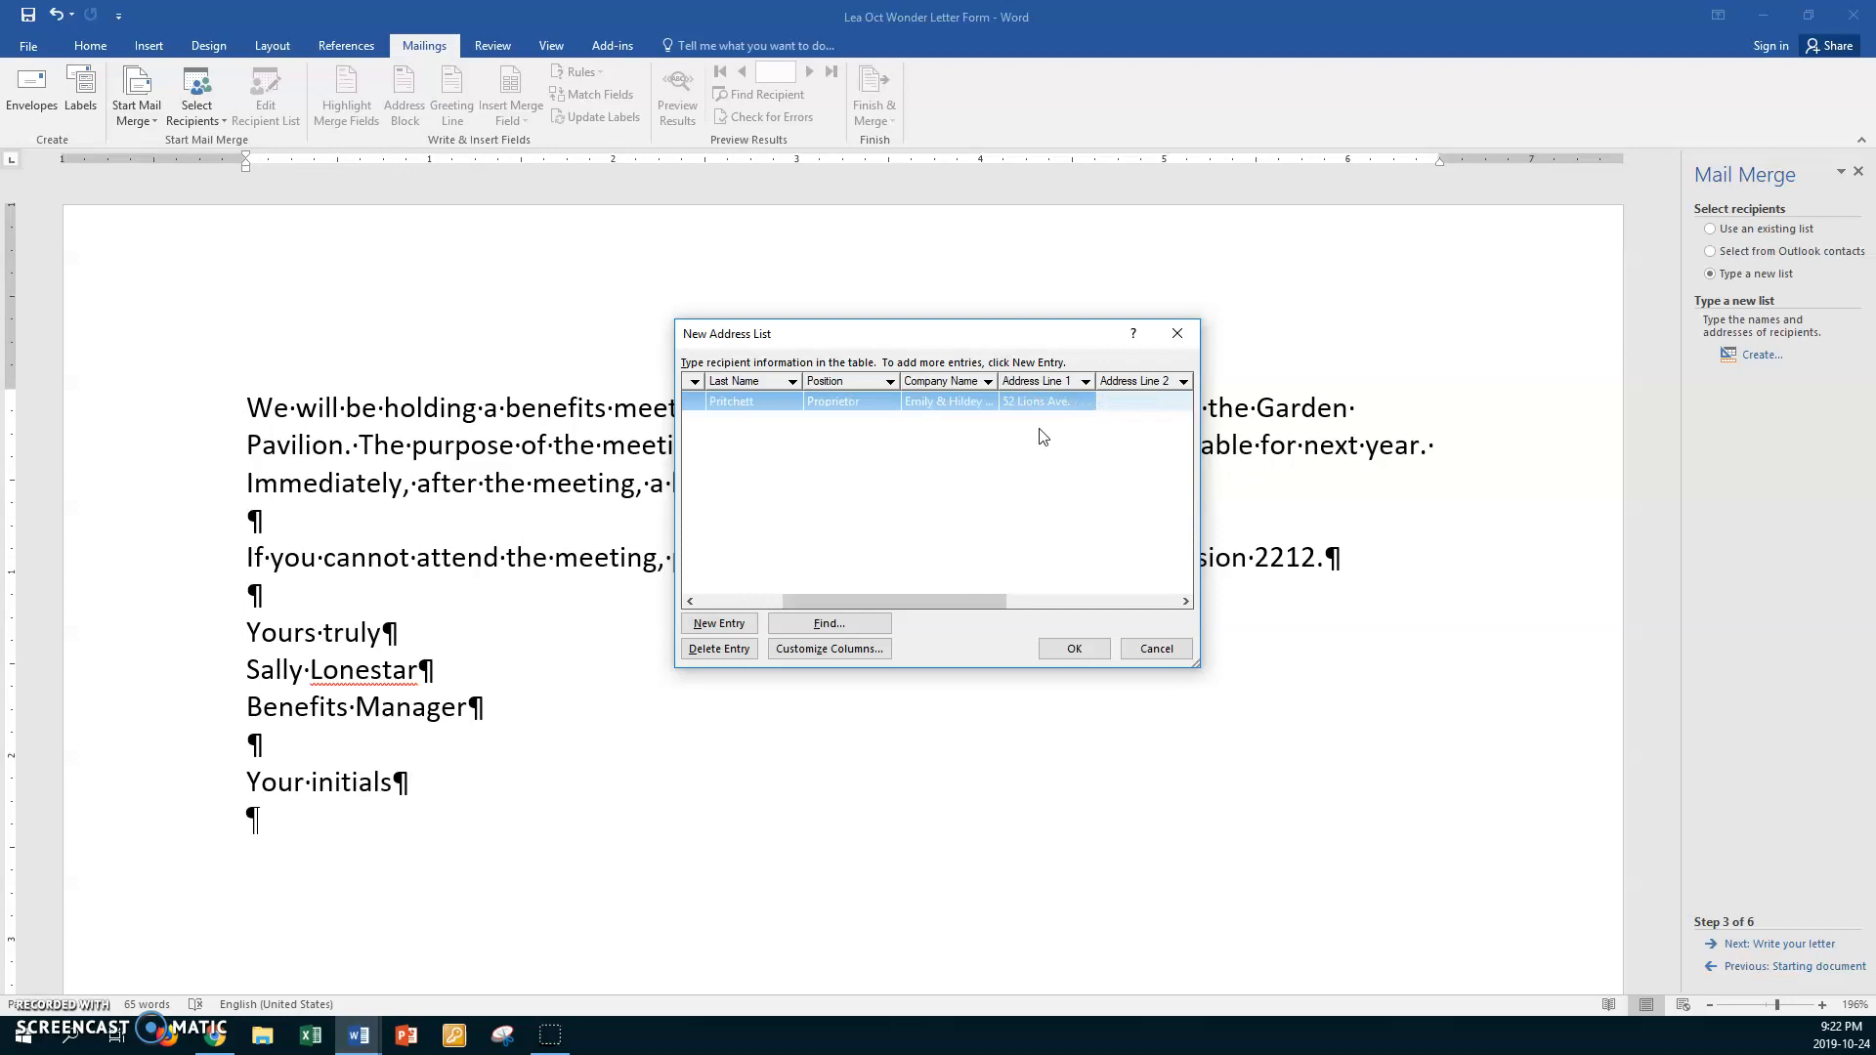
key(Tab)
text(Winnipeg)
key(Tab)
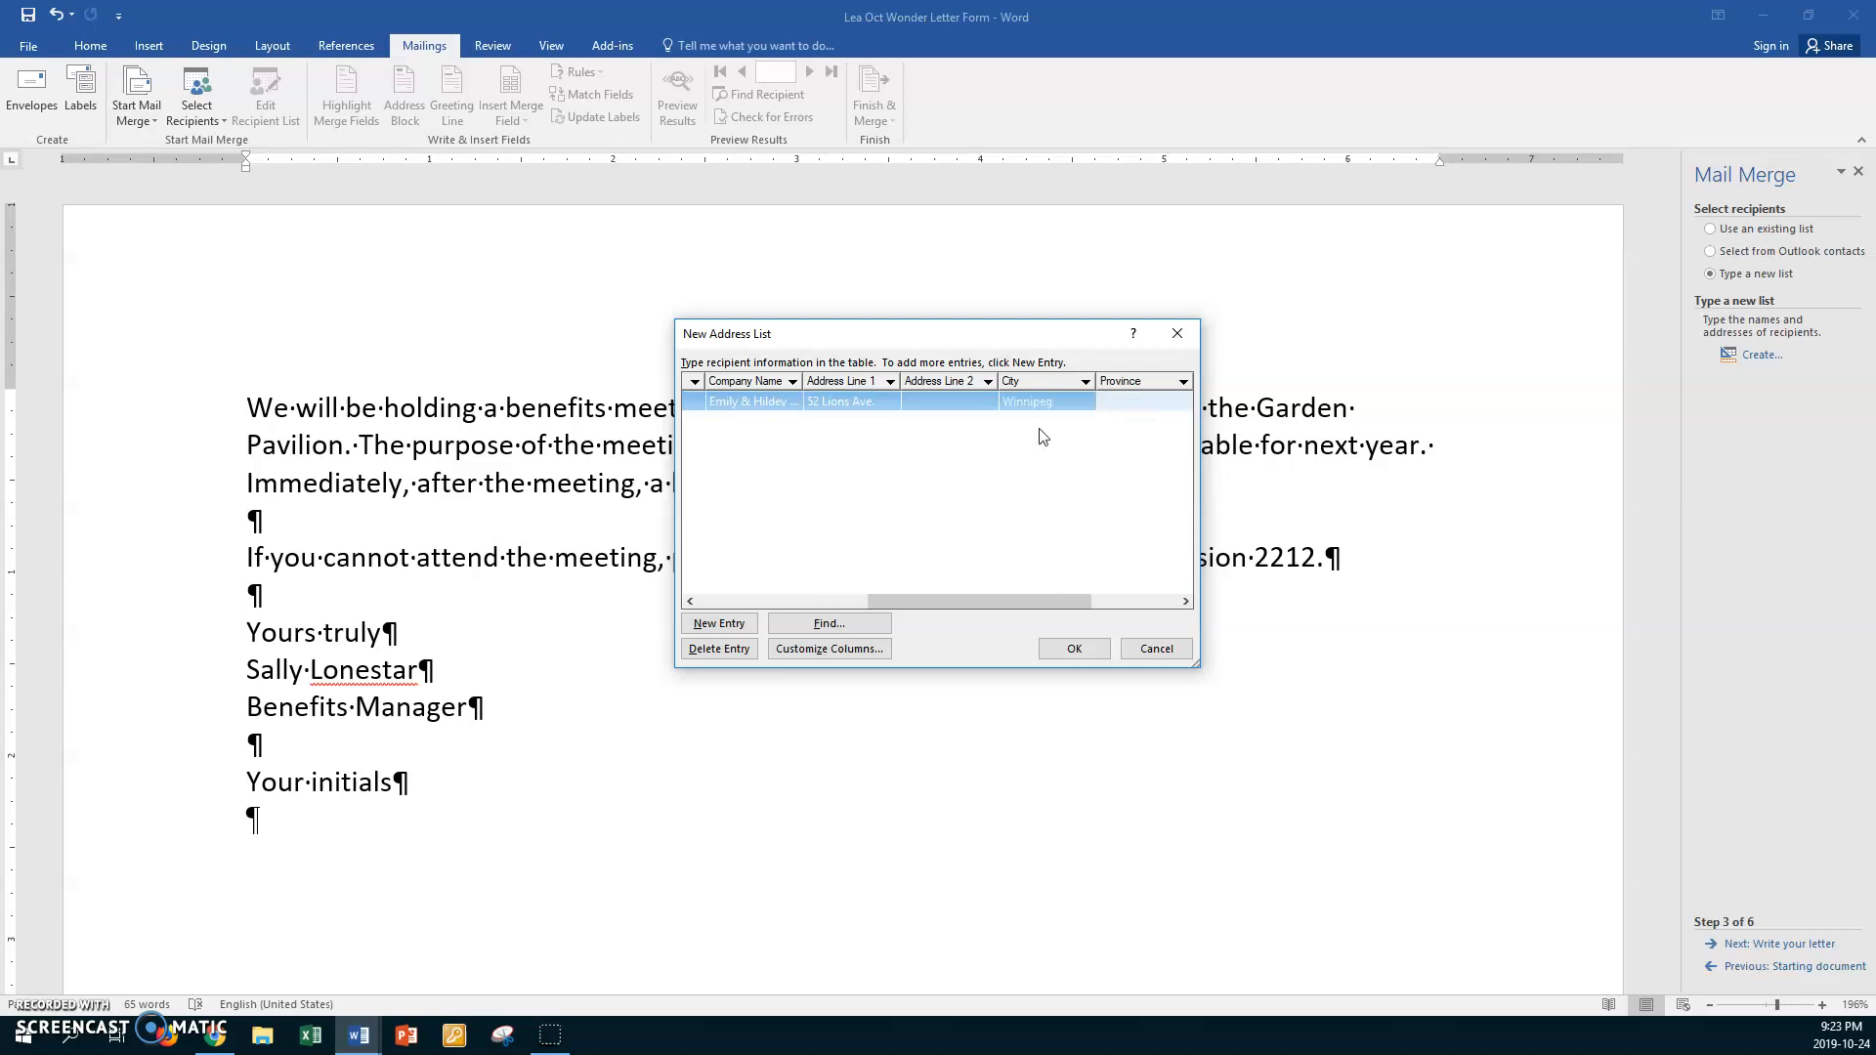
- Complete the first recipient's entry with the province, the postal code and the first name as the salutation
text(MB)
key(Tab)
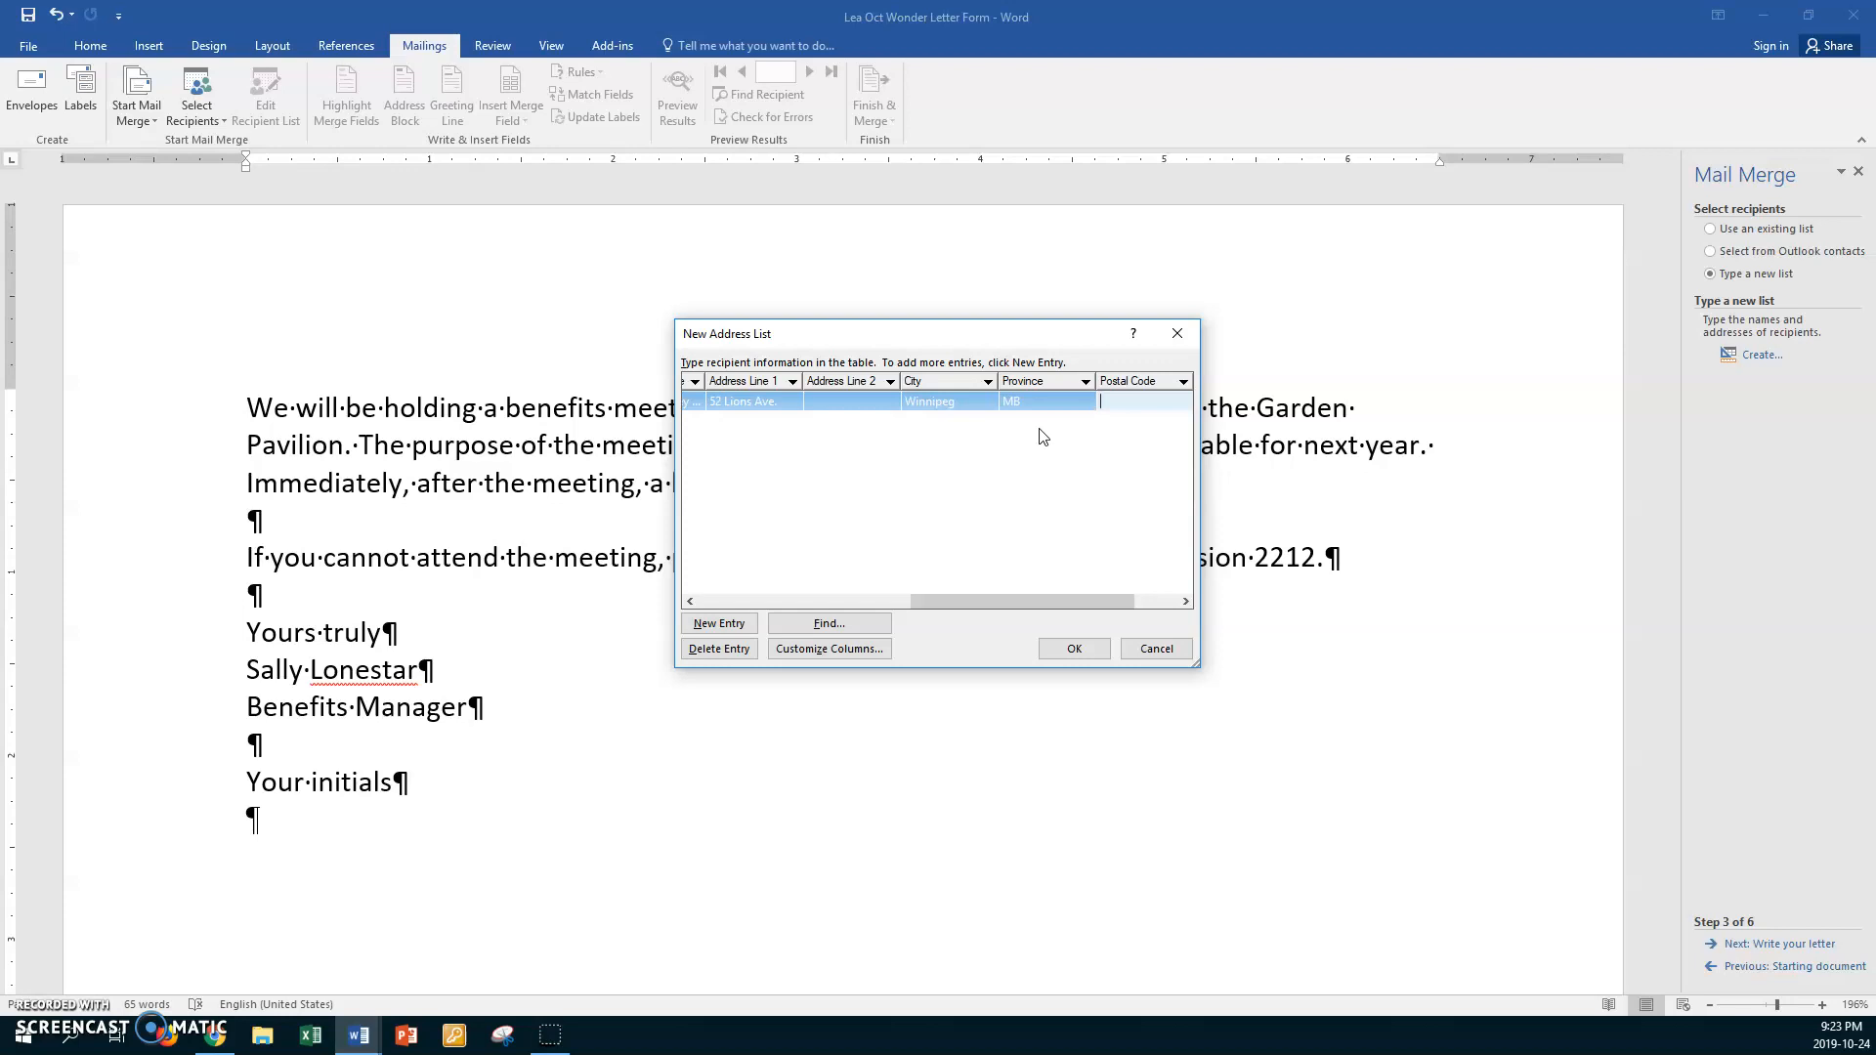
text(R3M 2T7)
key(Tab)
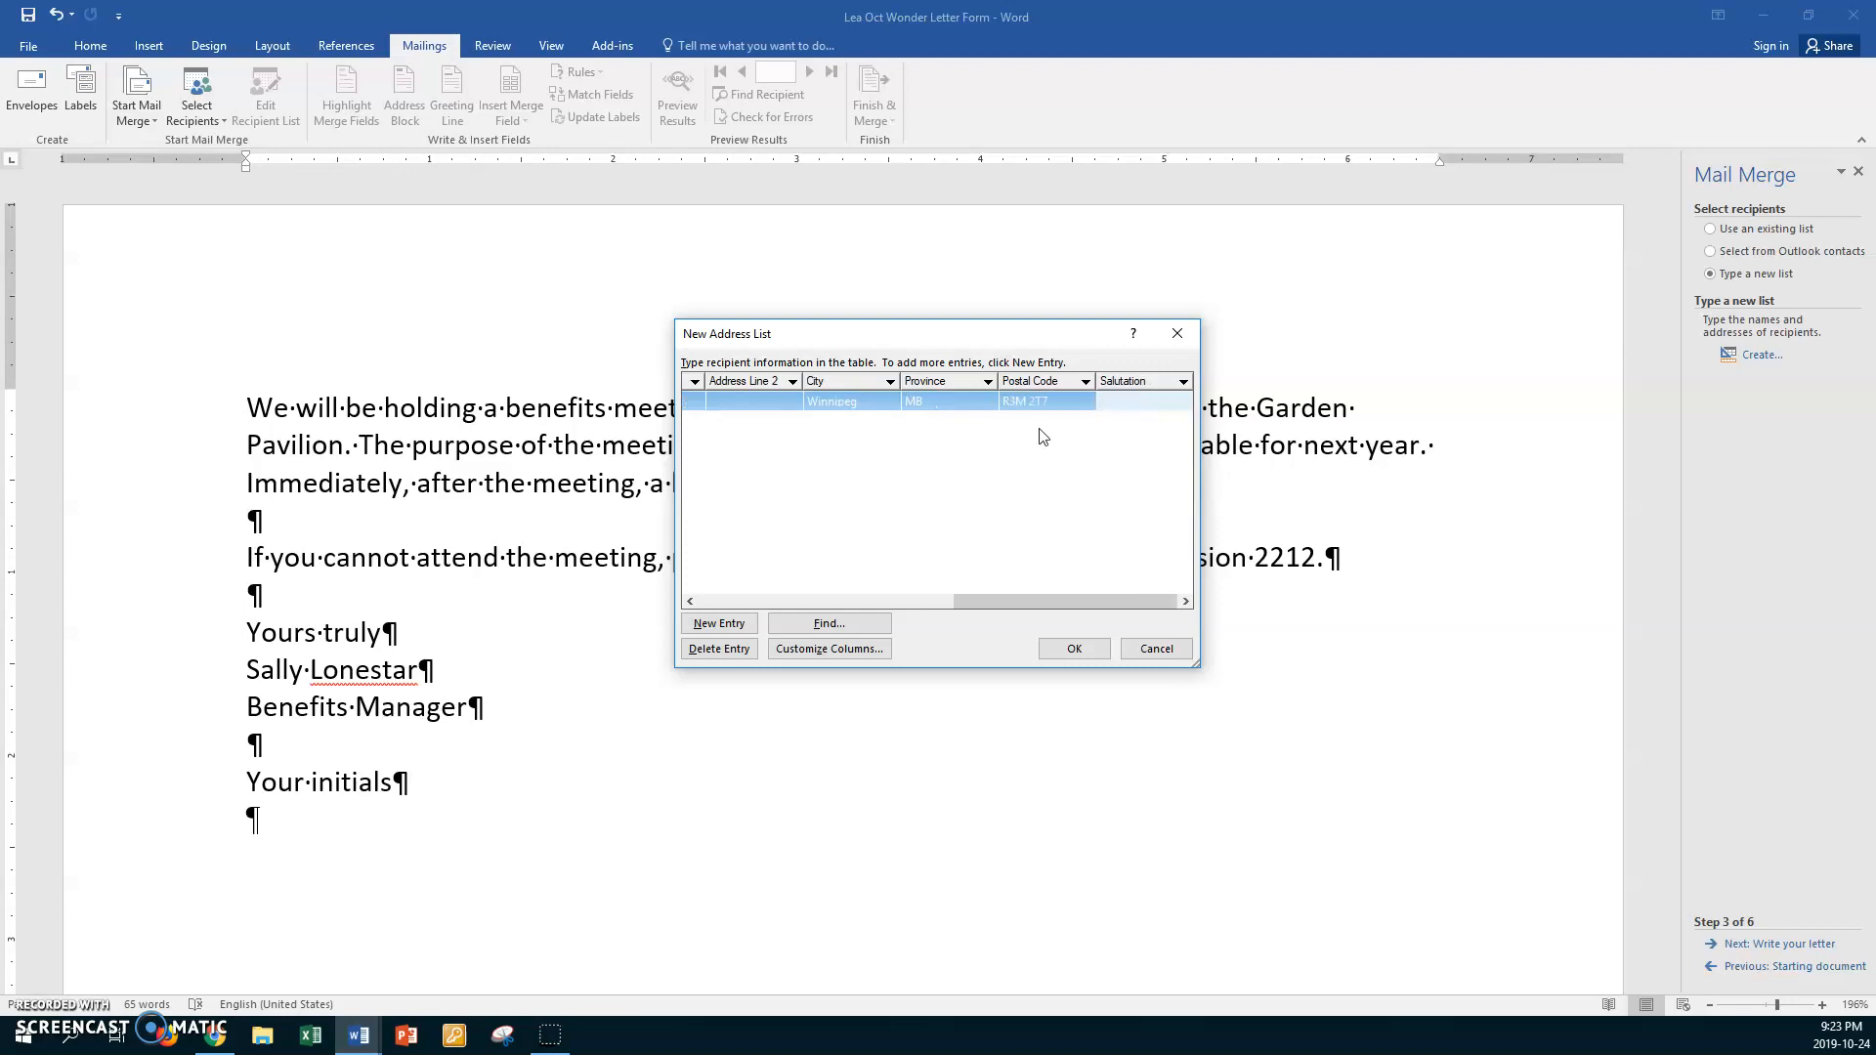
text(Corrina)
key(Tab)
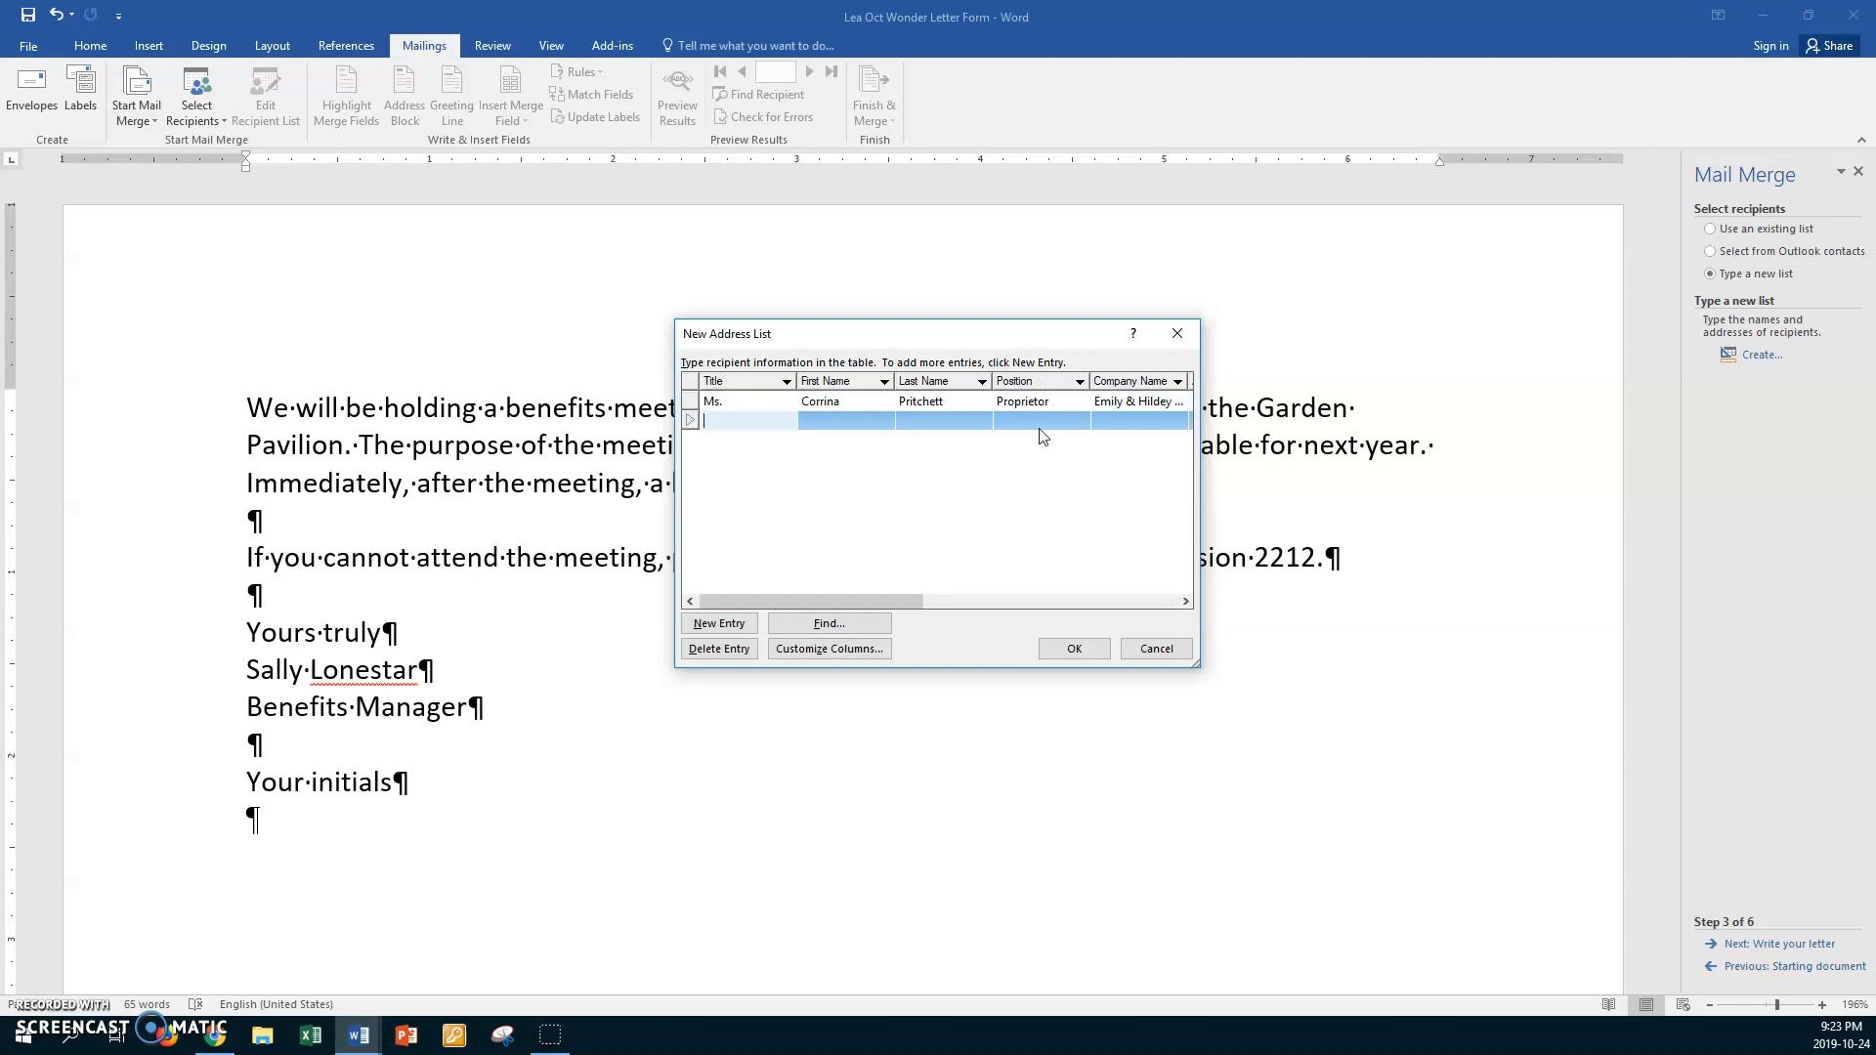
- Enter Mr. as the second recipient's title and fill in the recipient's first and last name
text(Mr.)
key(Tab)
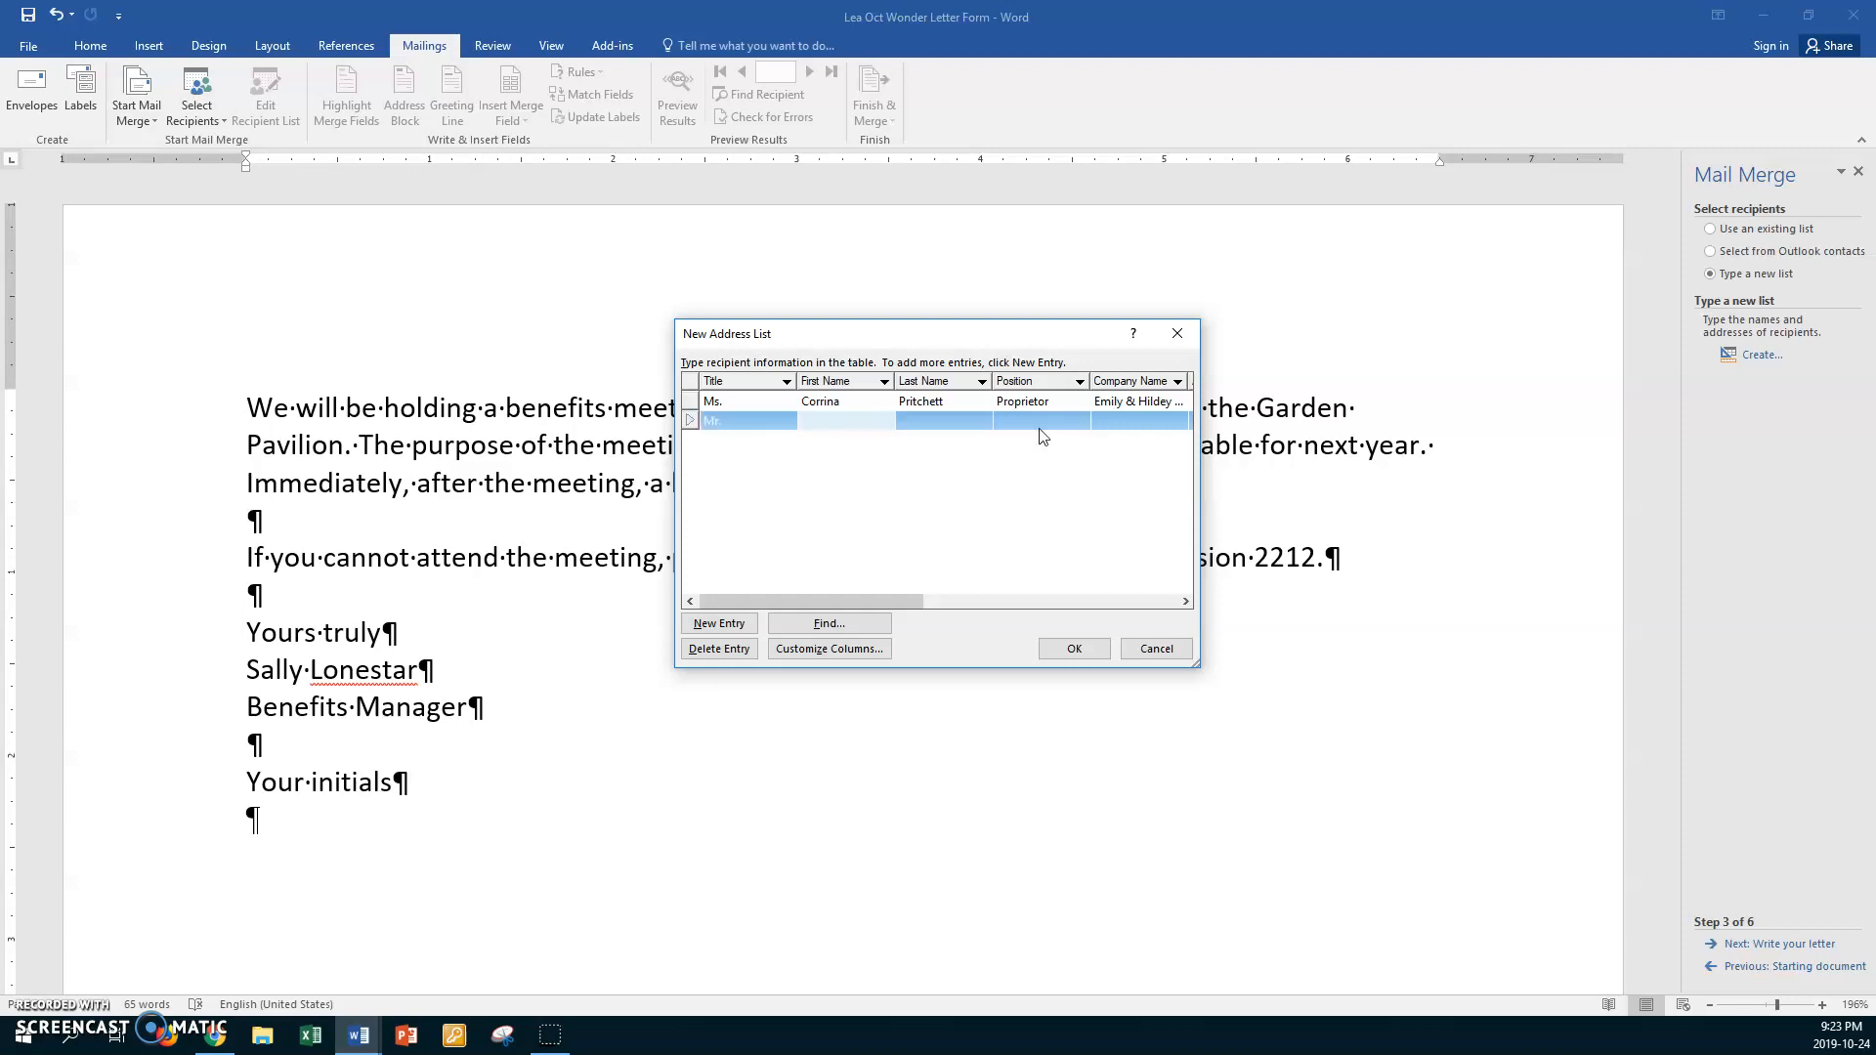
text(Howard)
key(Tab)
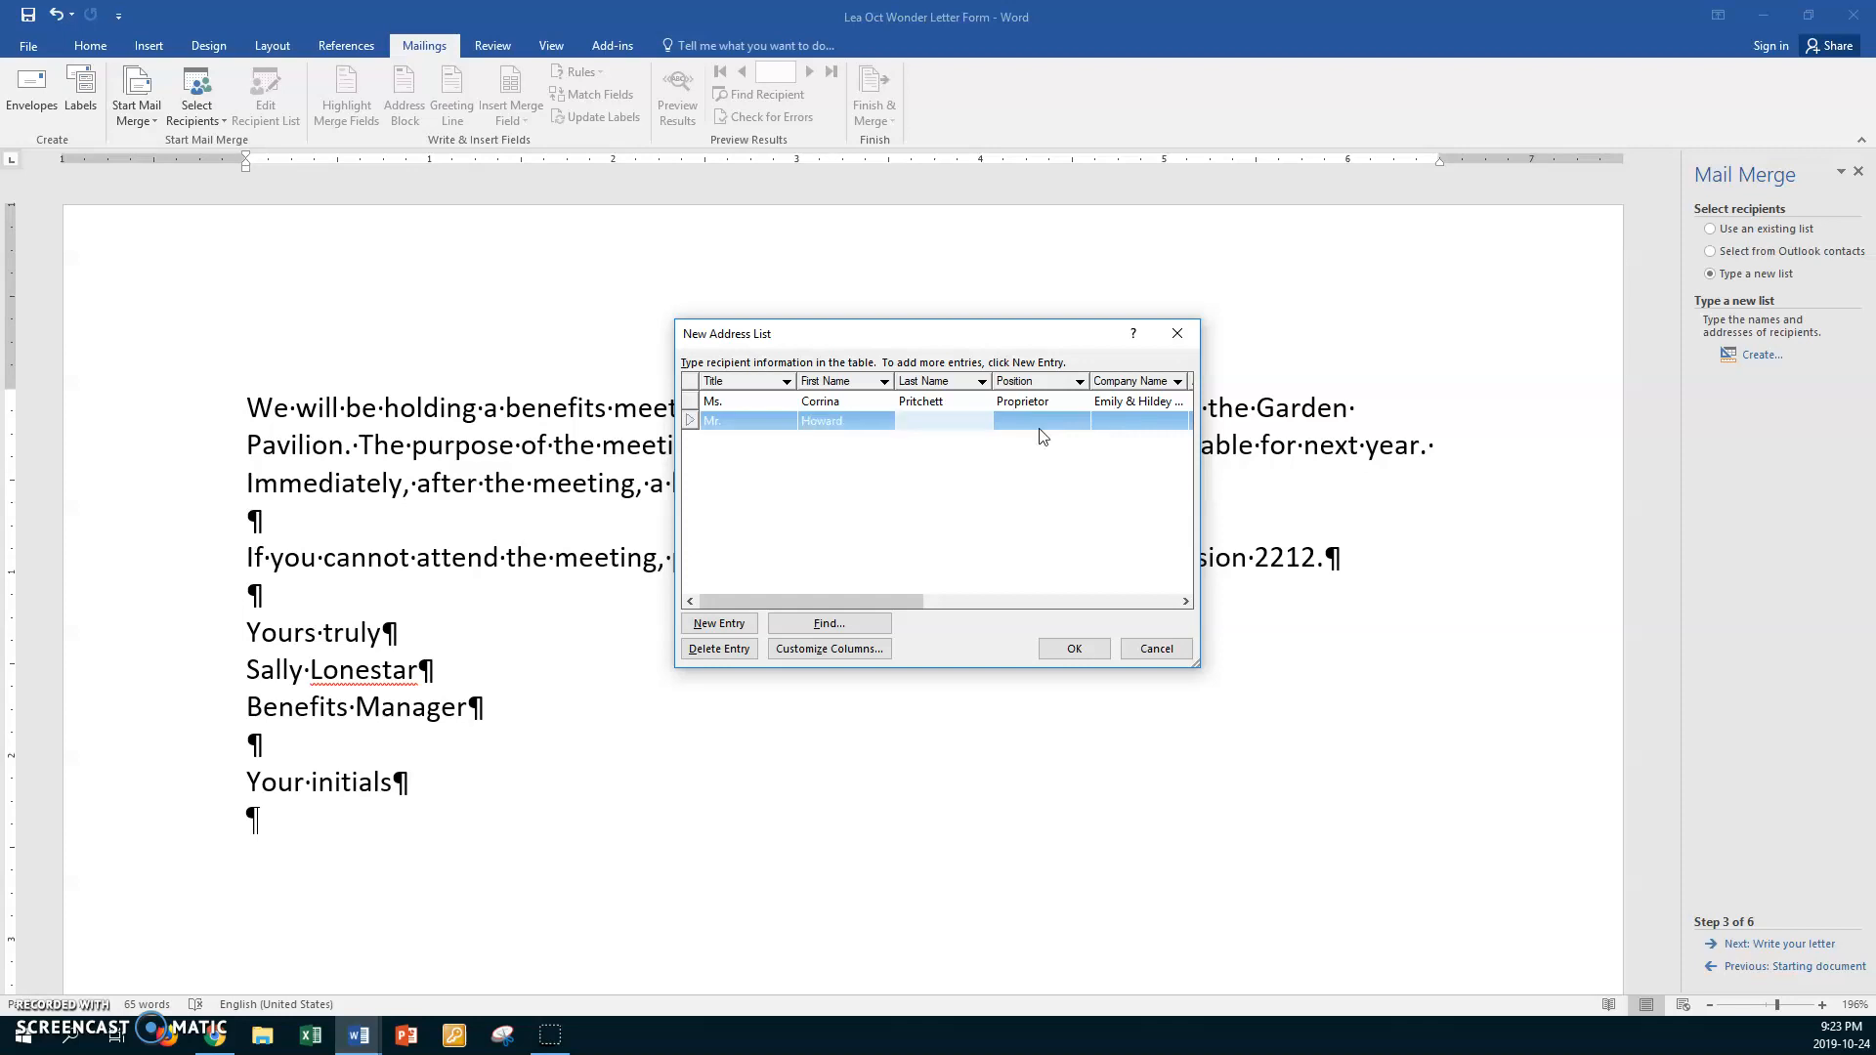
text(Snuggles)
click(1040, 428)
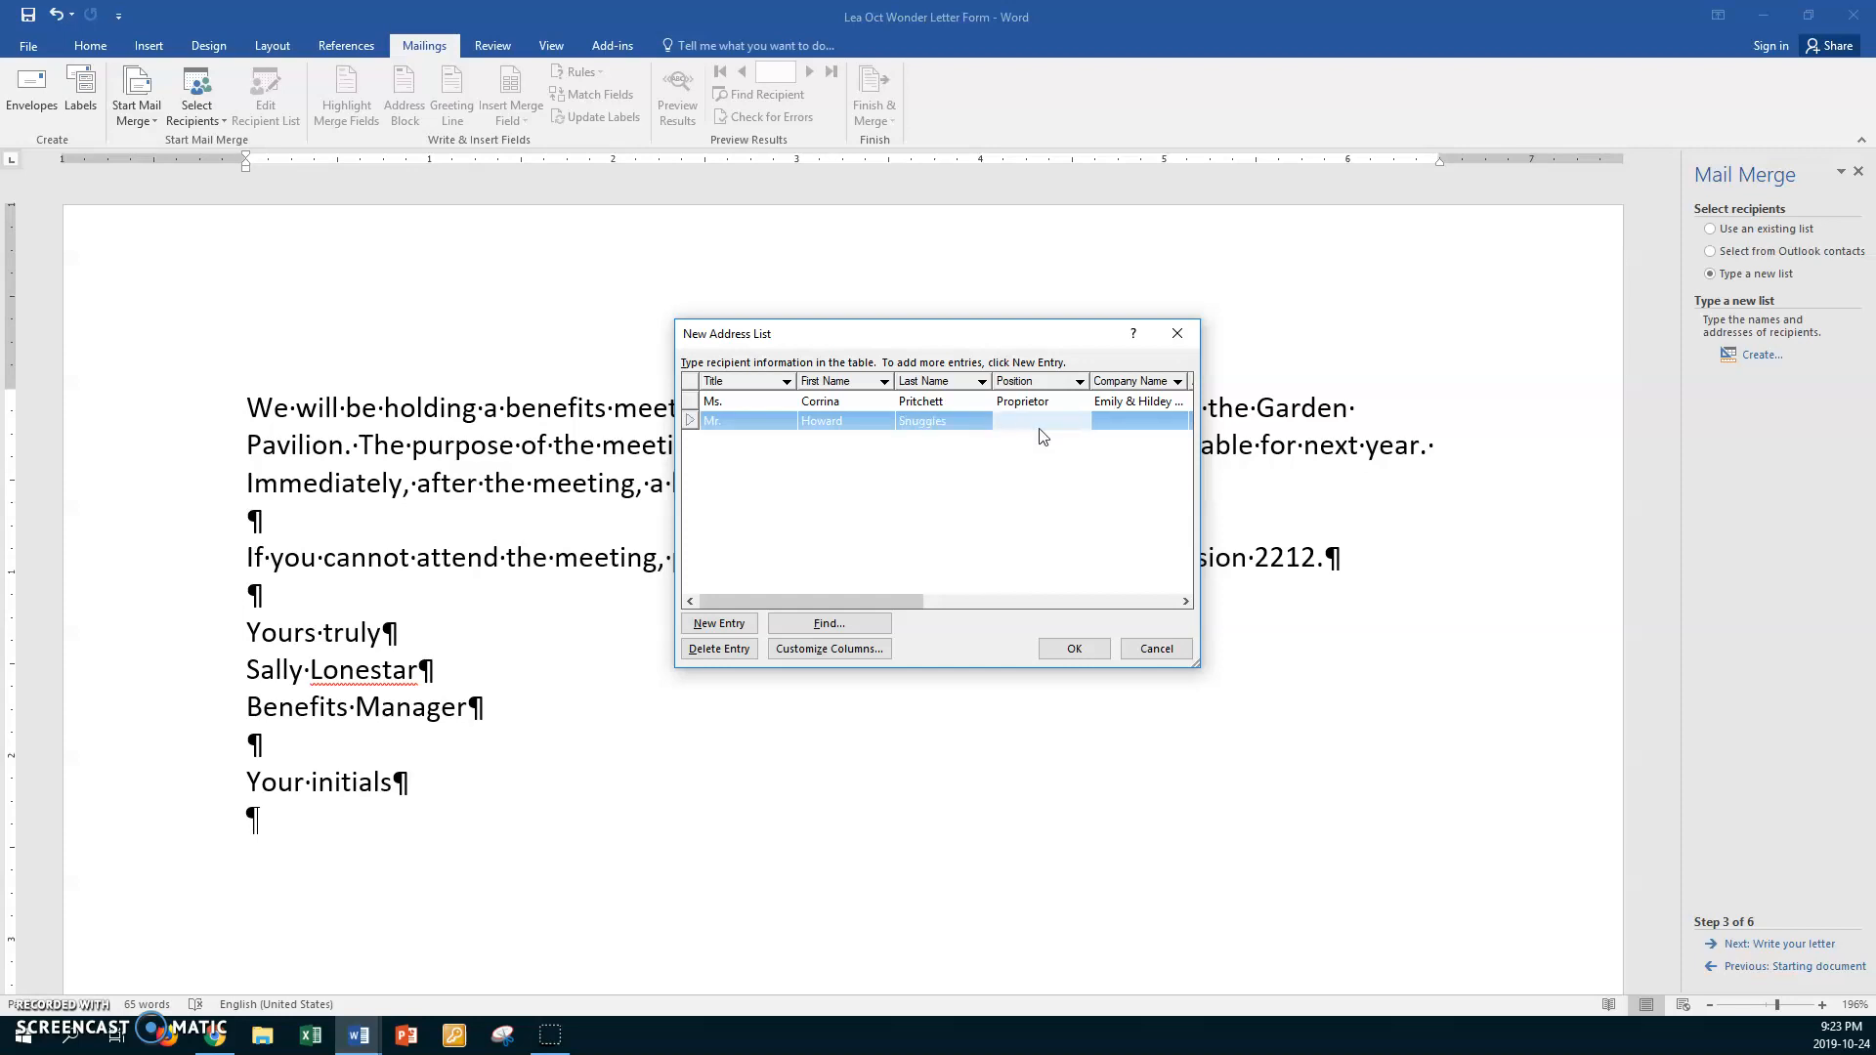
- Enter President as the second recipient's position and World of Water as the company name
text(President)
key(Tab)
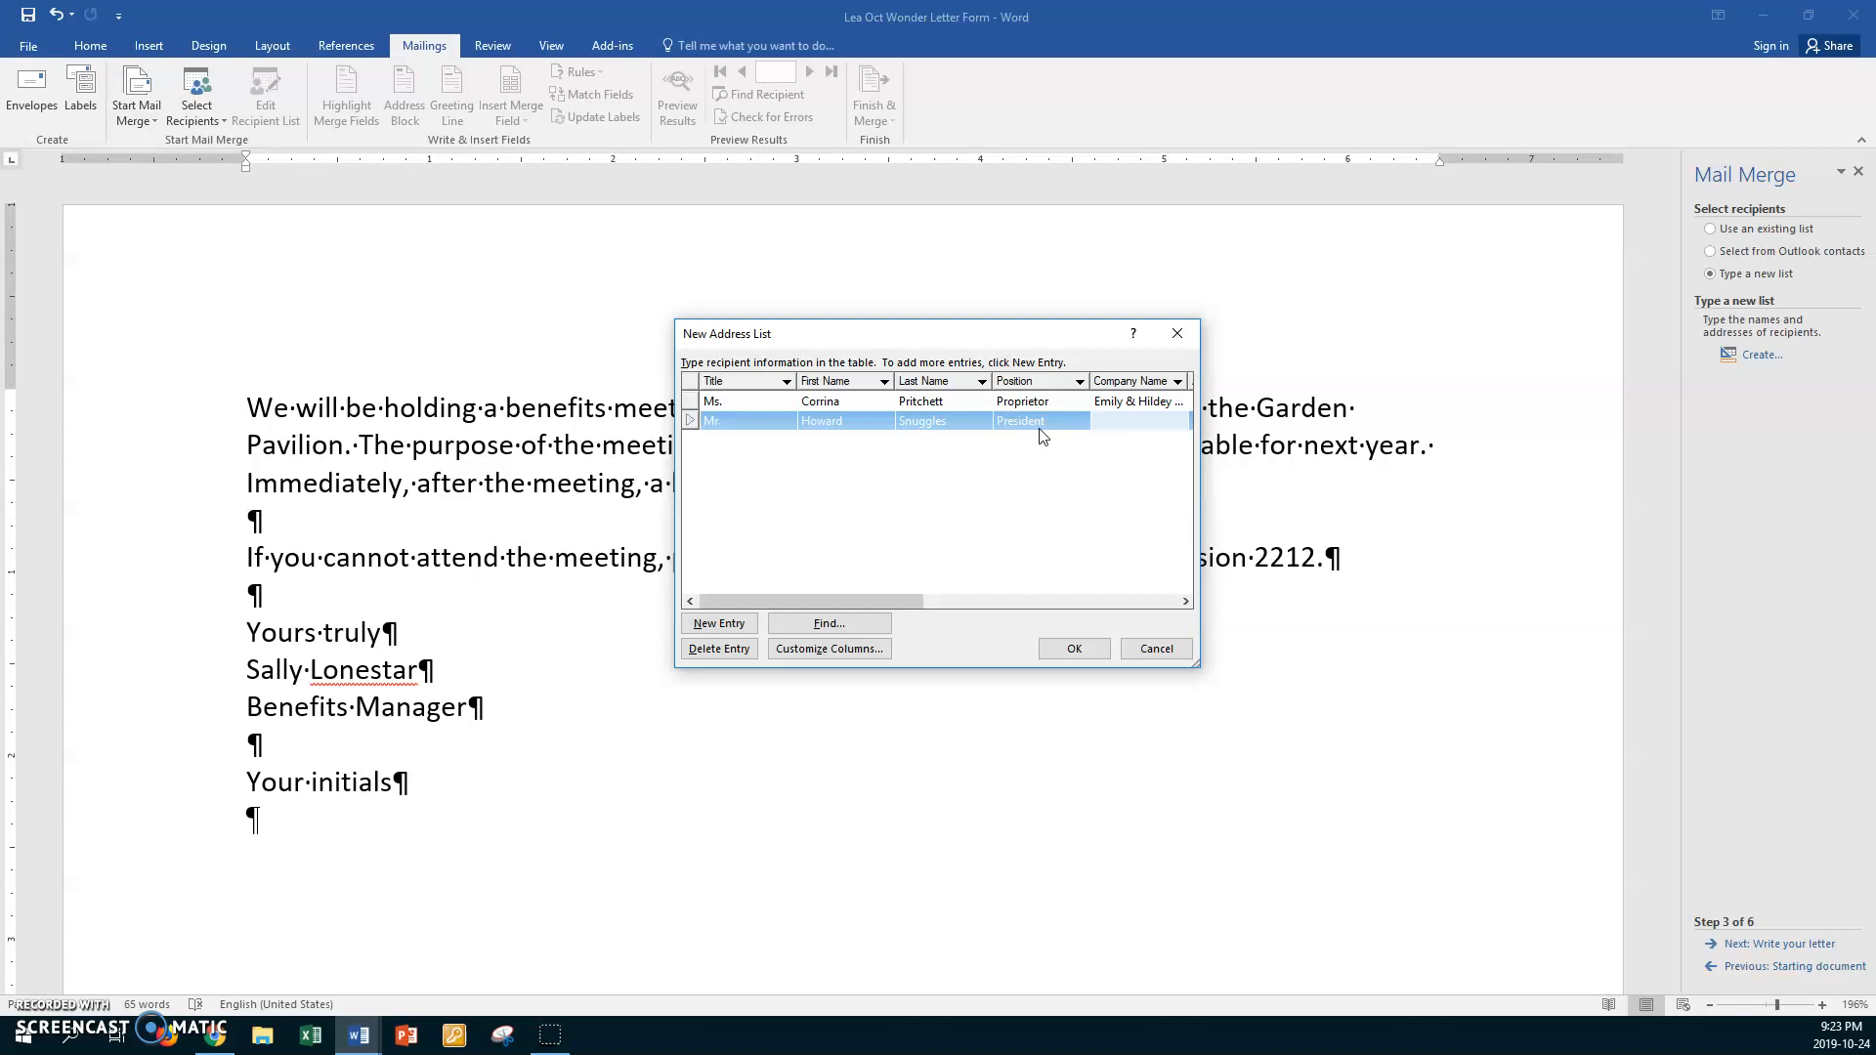
text(World of Water)
key(Tab)
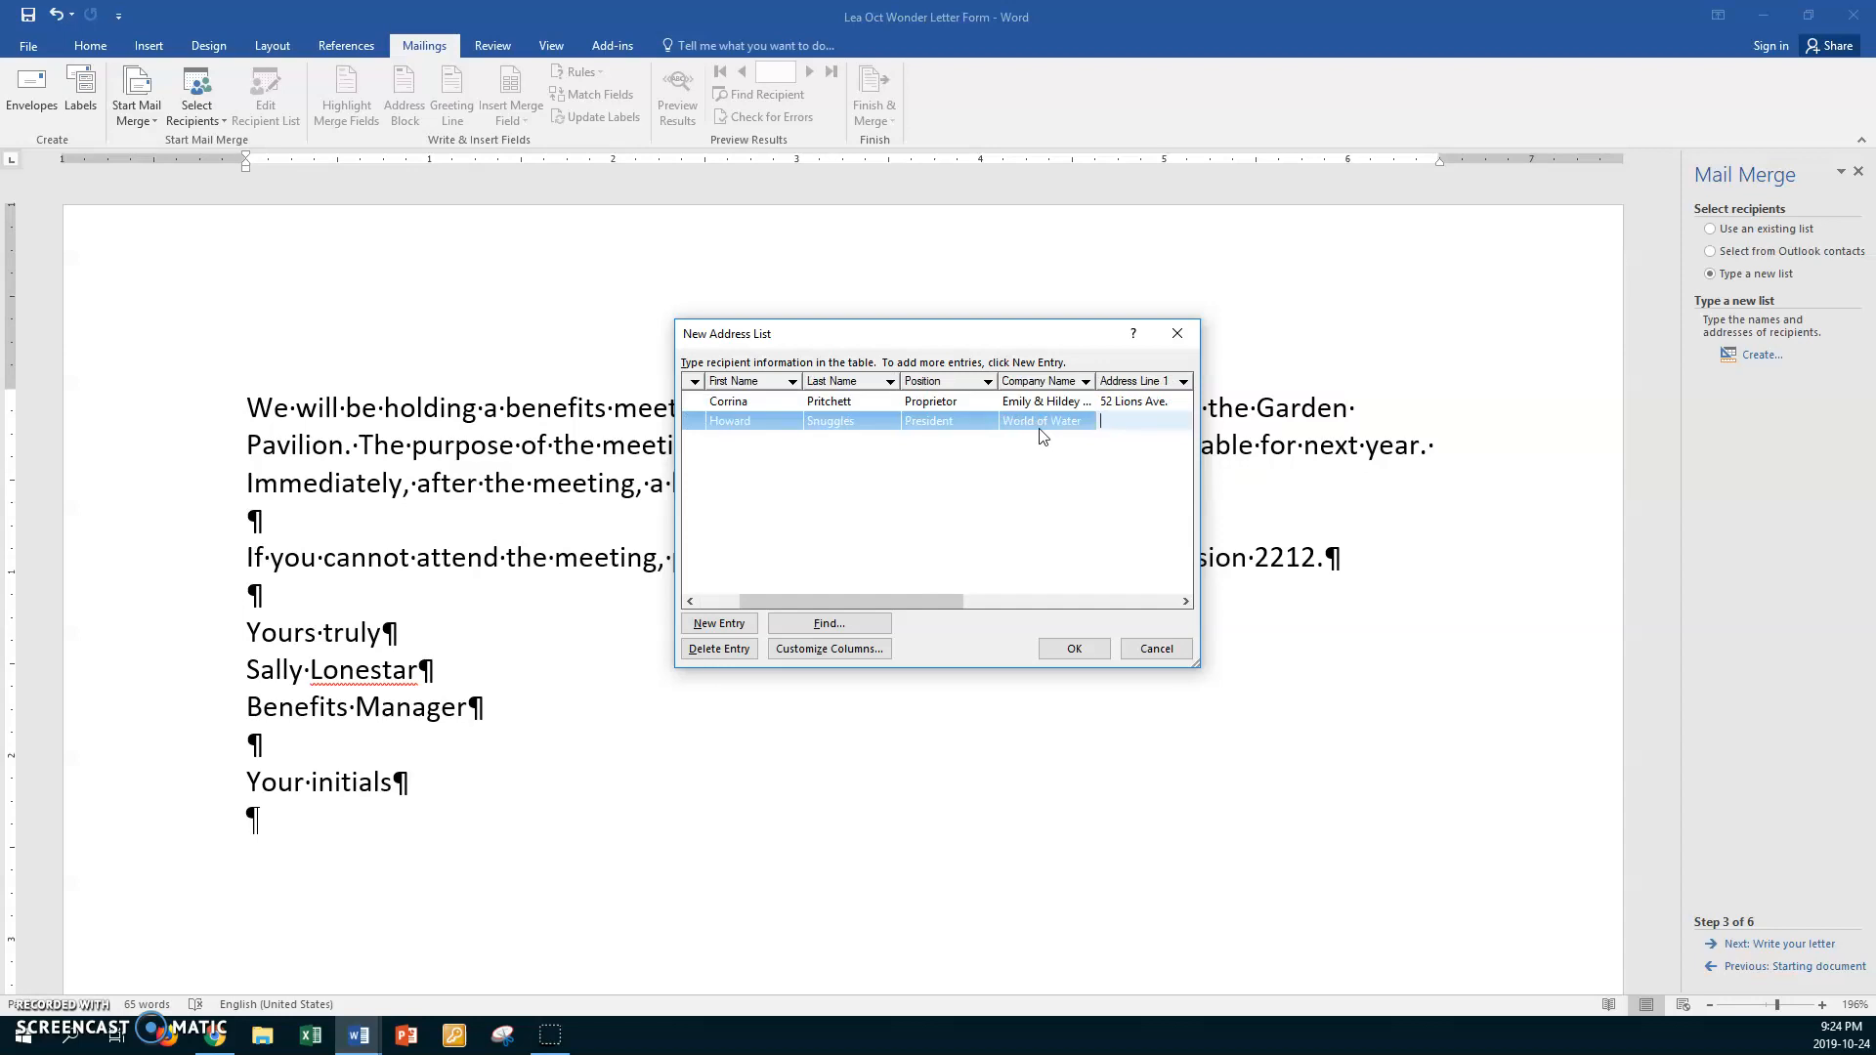
- Fill in the second recipient's street address, city, province and postal code, leaving Address Line 2 blank
text(7 Lake)
key(Tab)
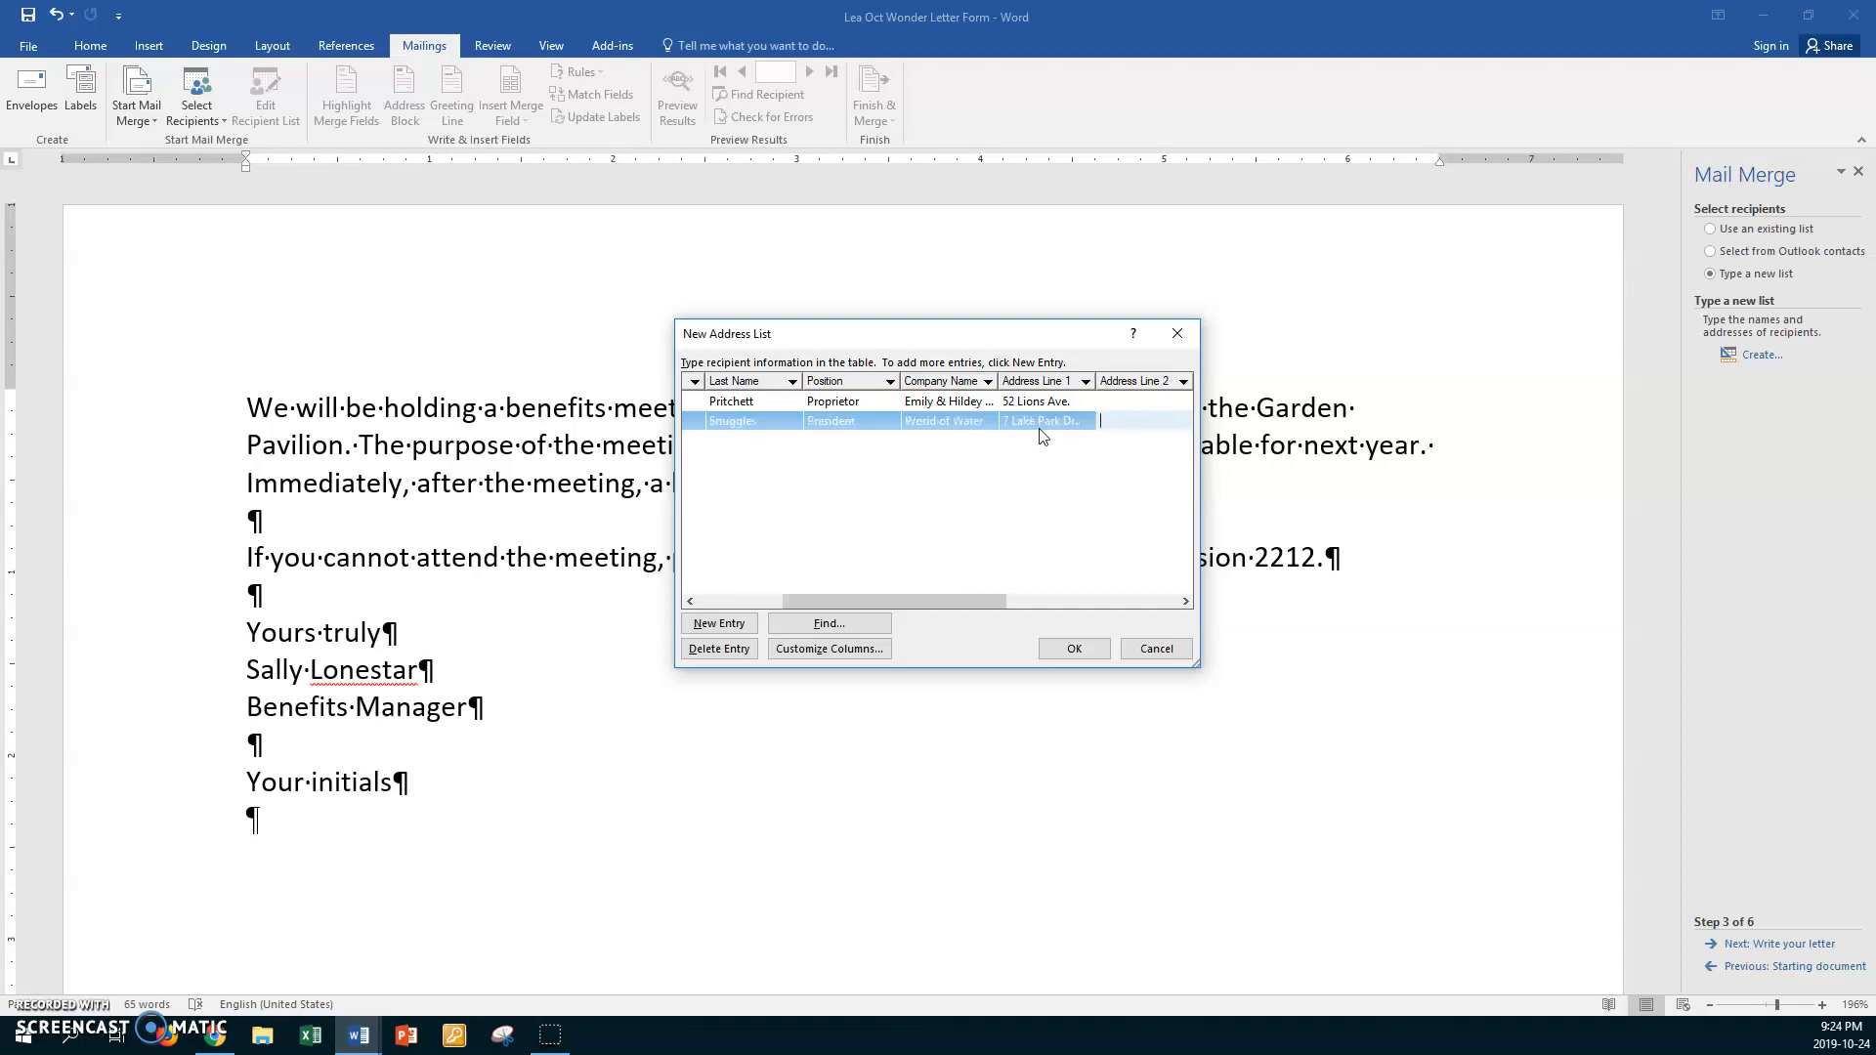
key(Tab)
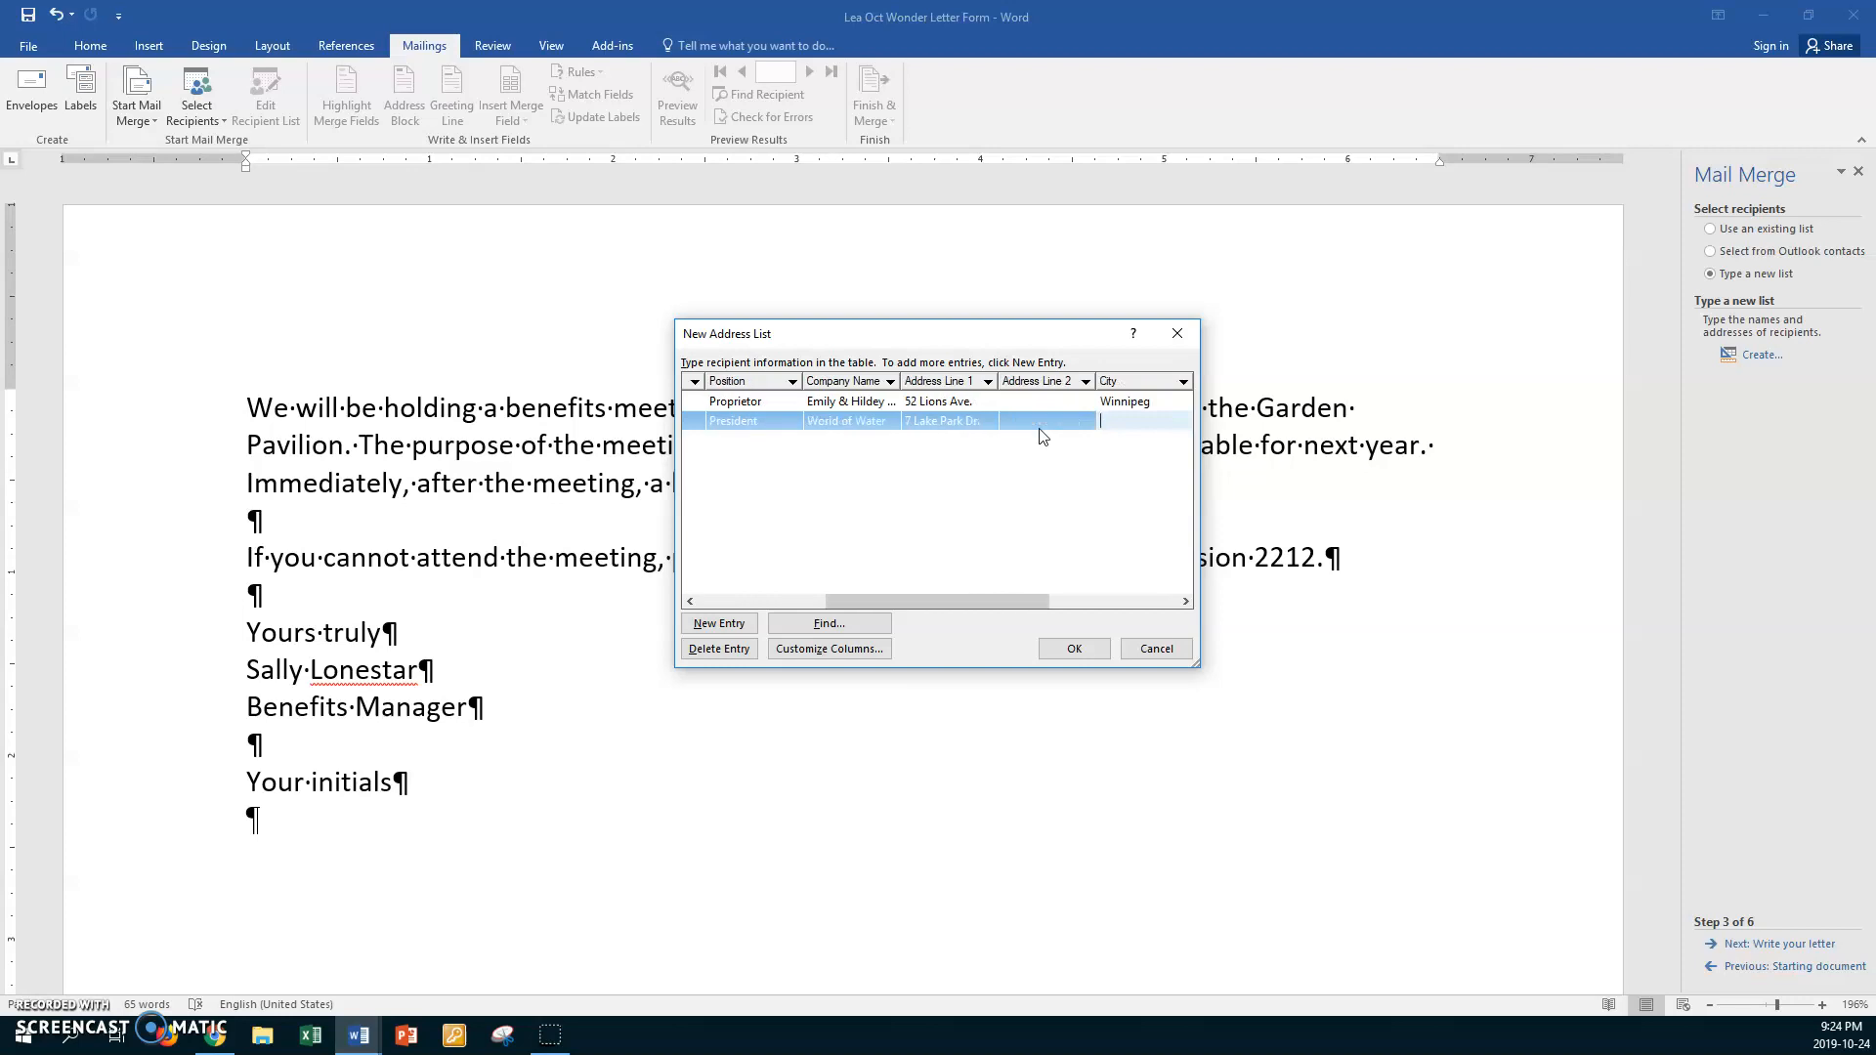
text(Lake of the Woods)
key(Tab)
text(ON)
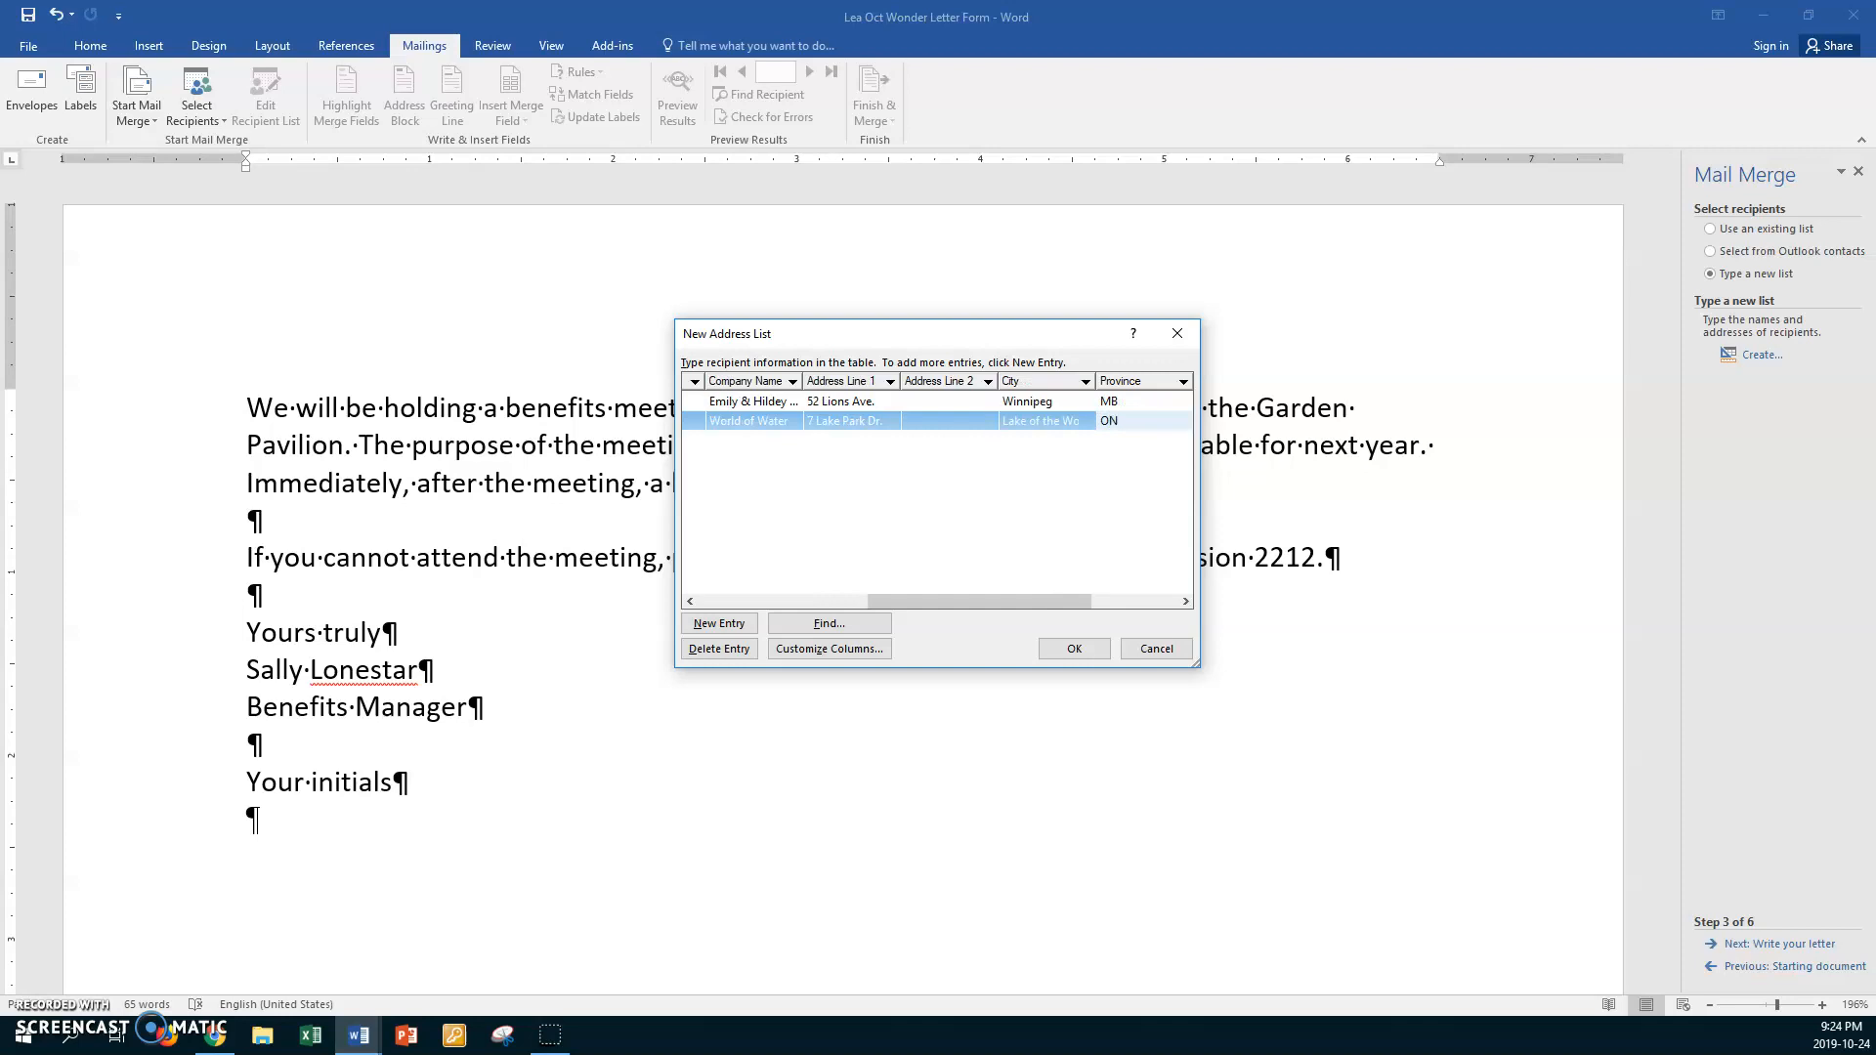
key(Tab)
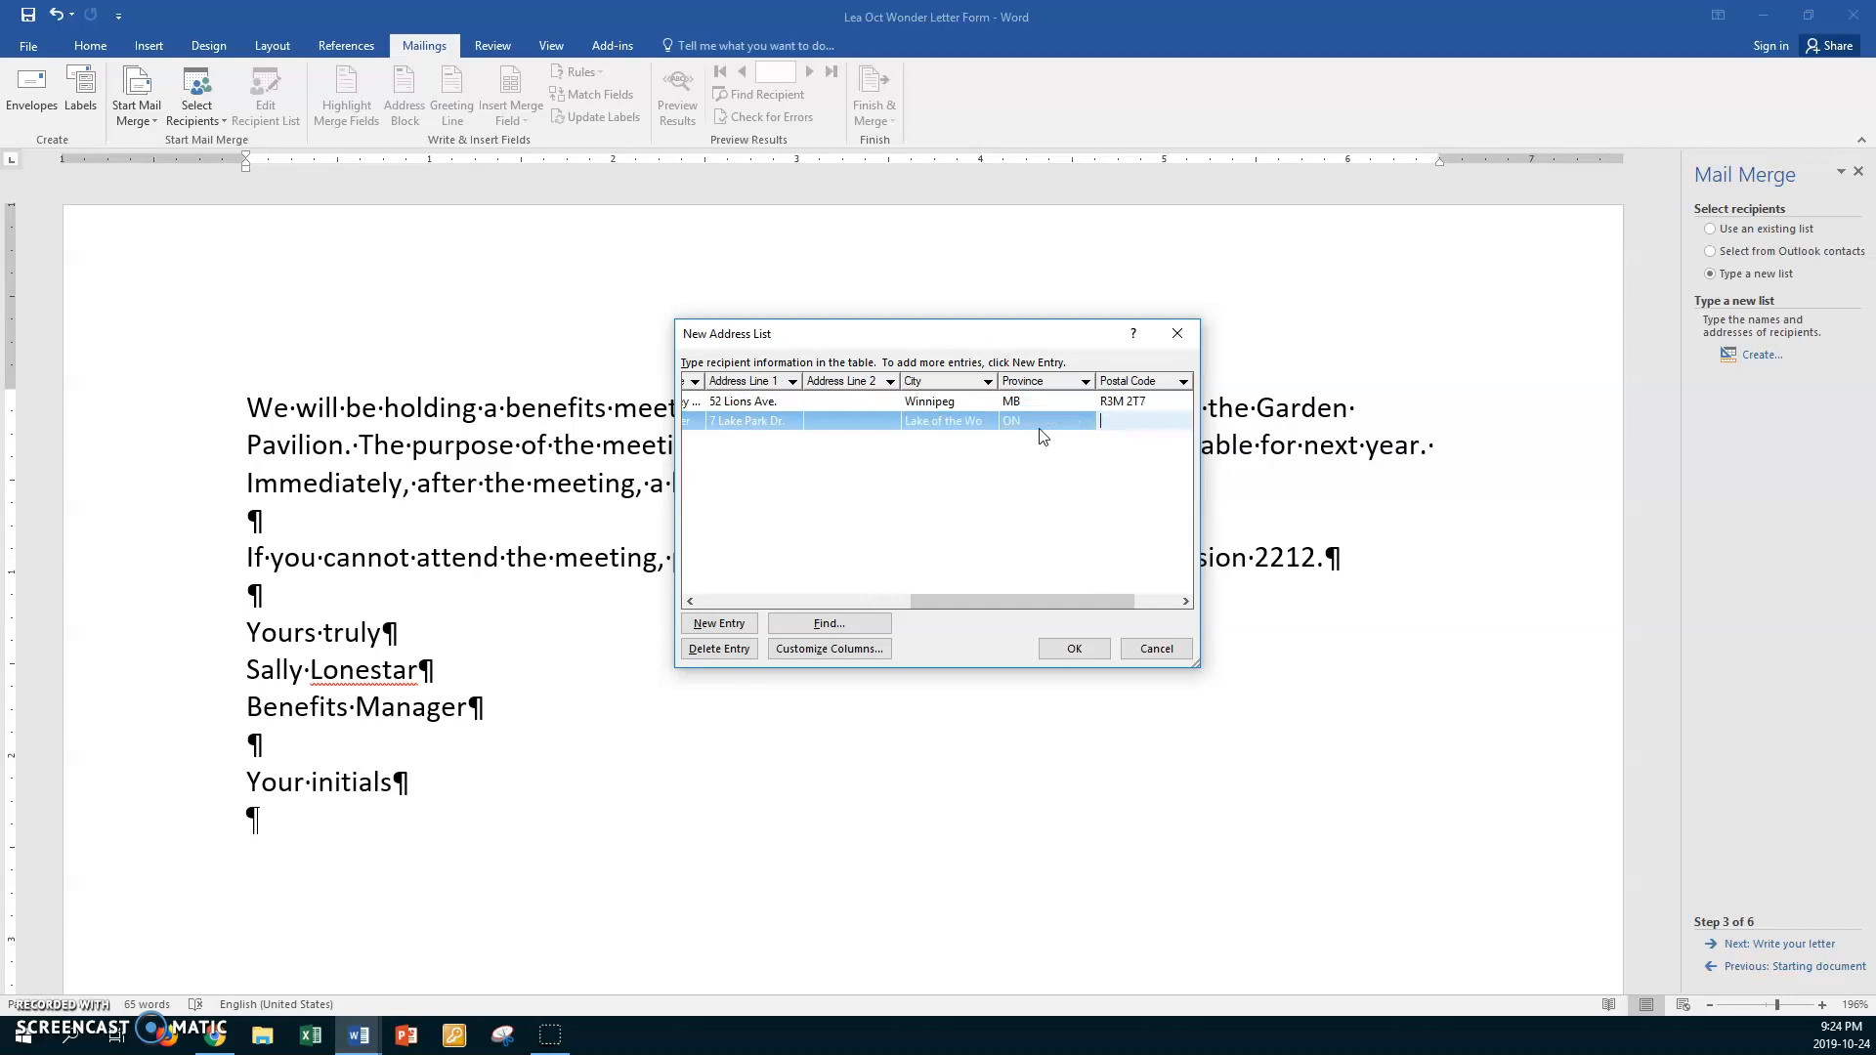
text(P3M 4R4)
key(Tab)
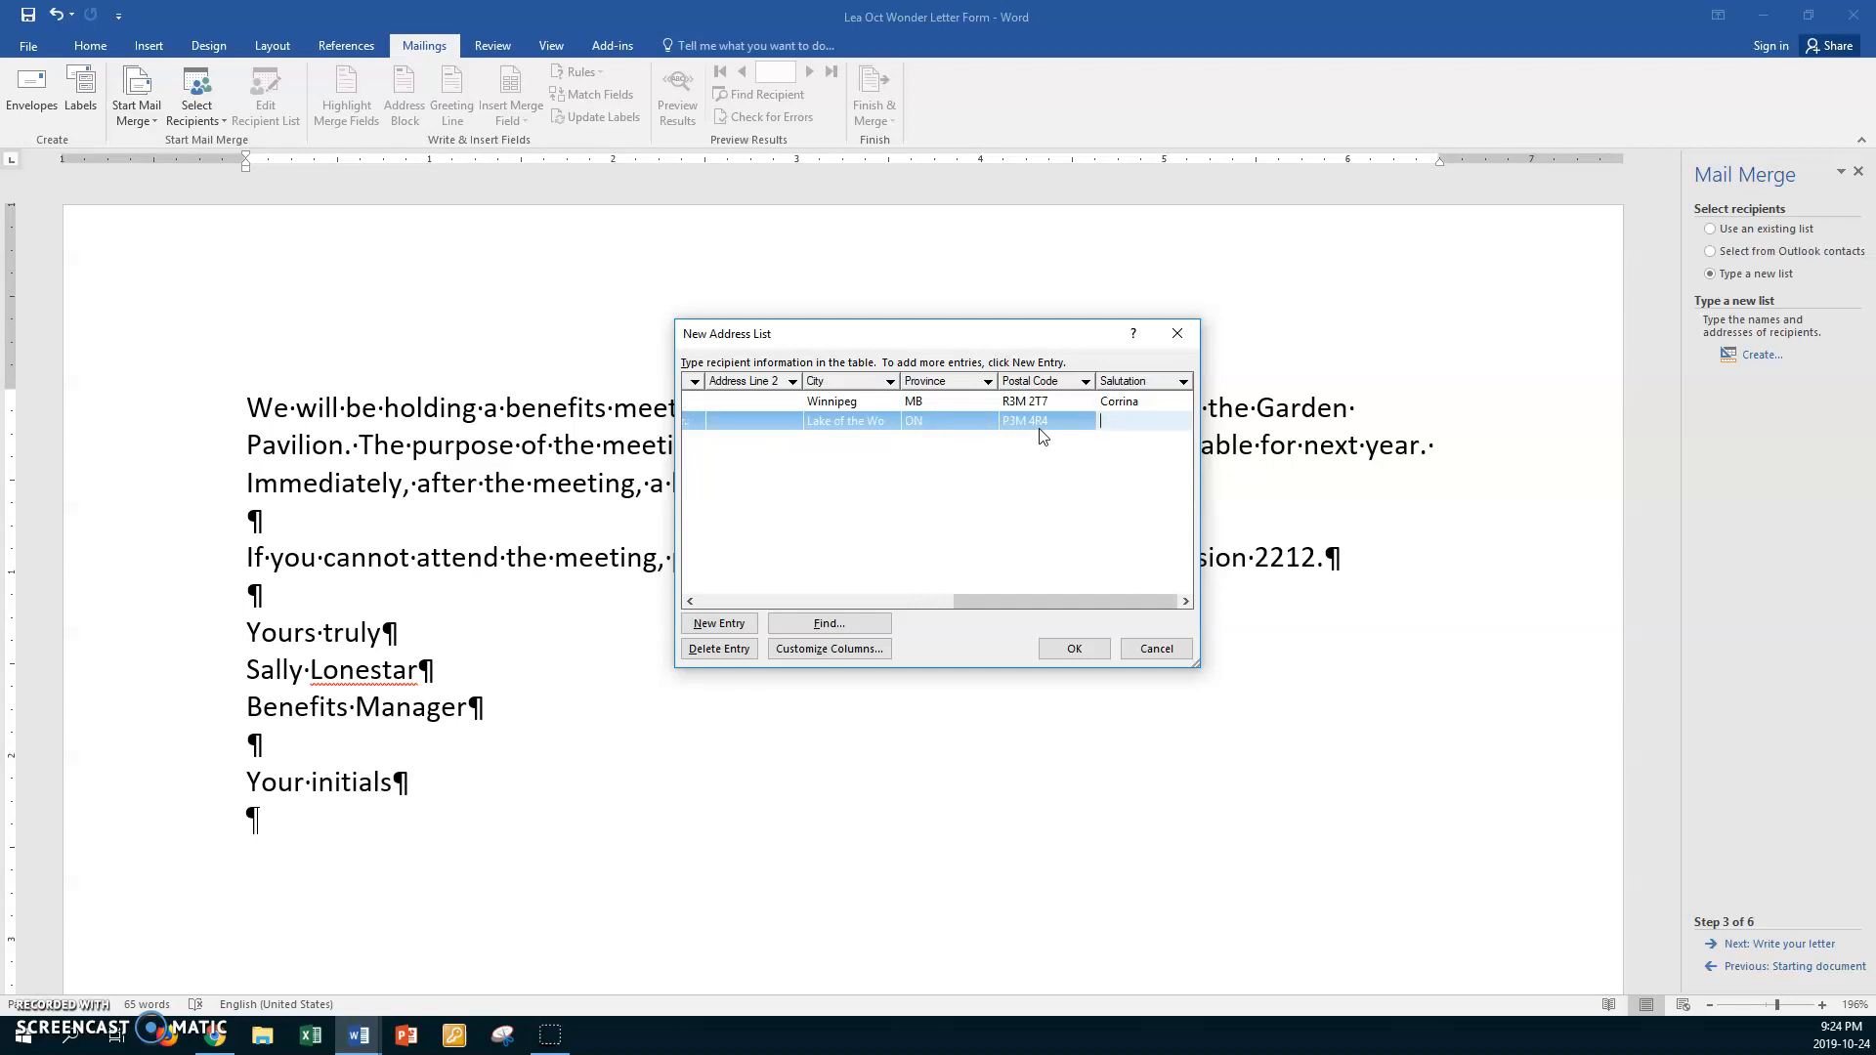
- Enter Mr. with the second recipient's last name as the salutation and start a new entry
text(Mr. Snuggles)
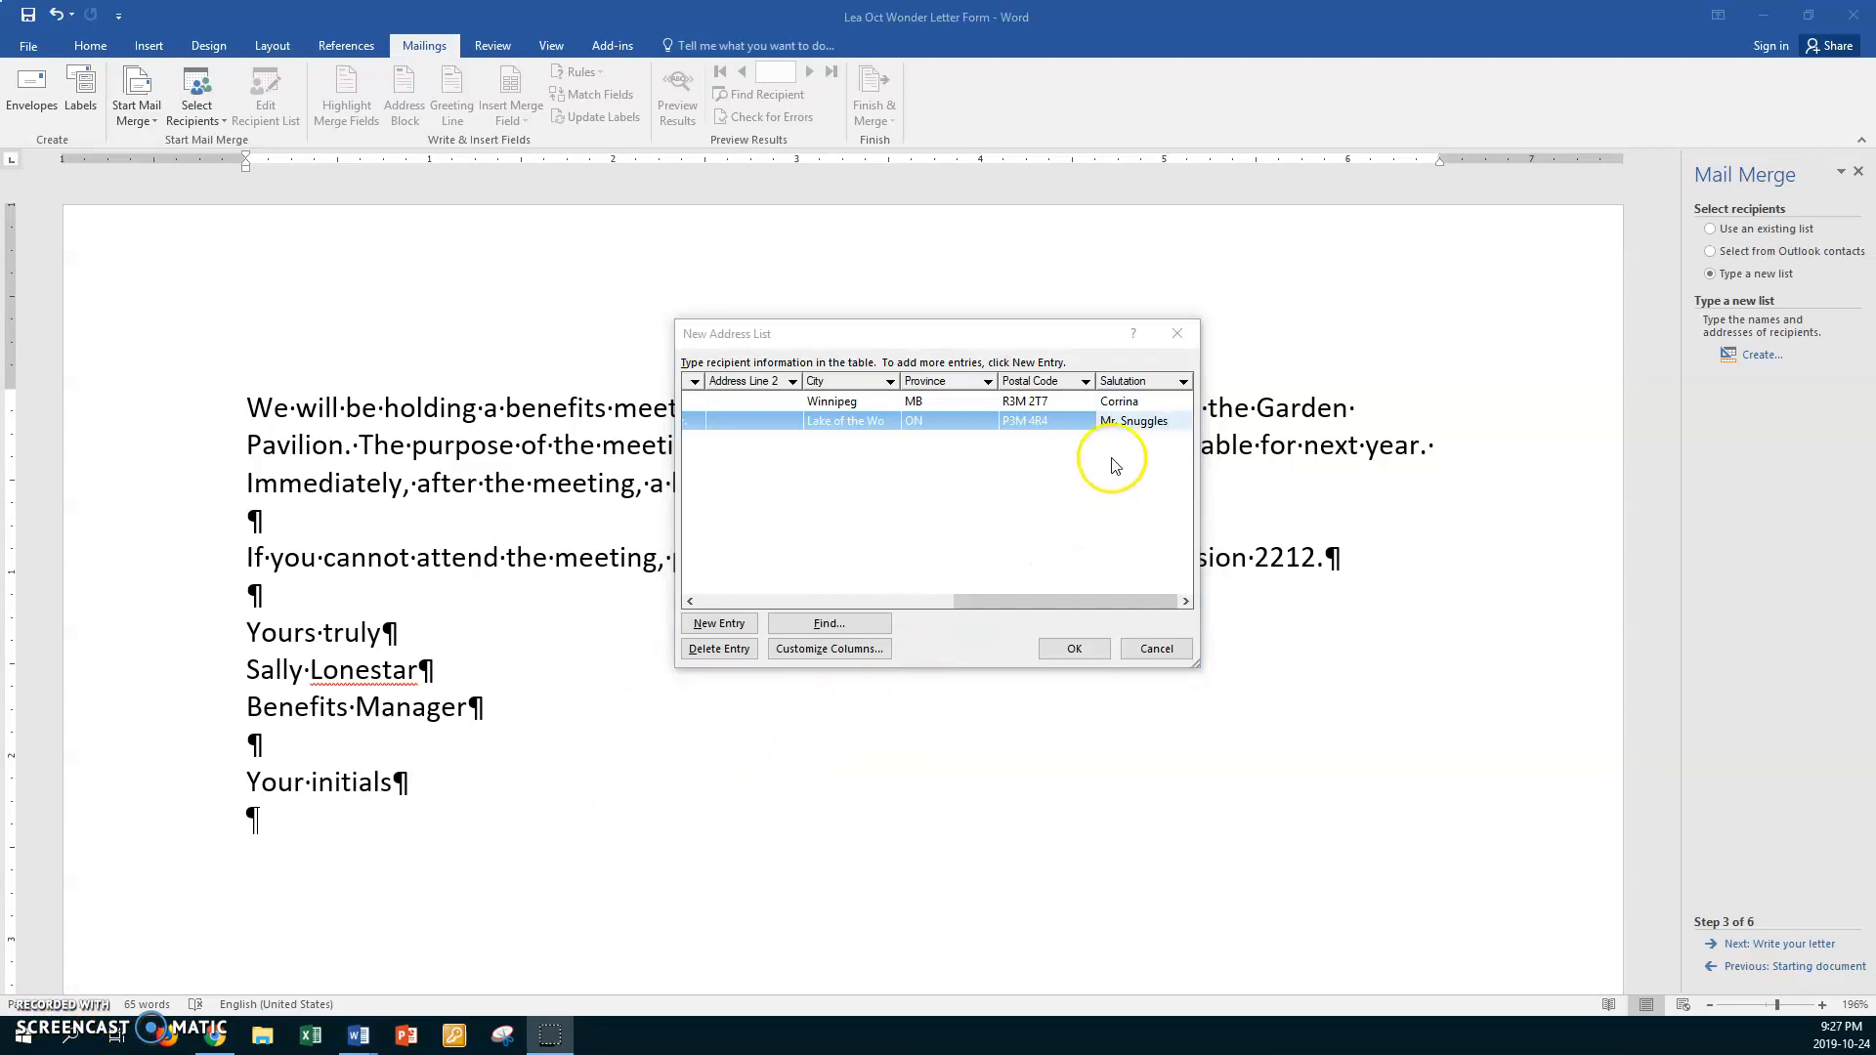
click(1124, 418)
click(1121, 420)
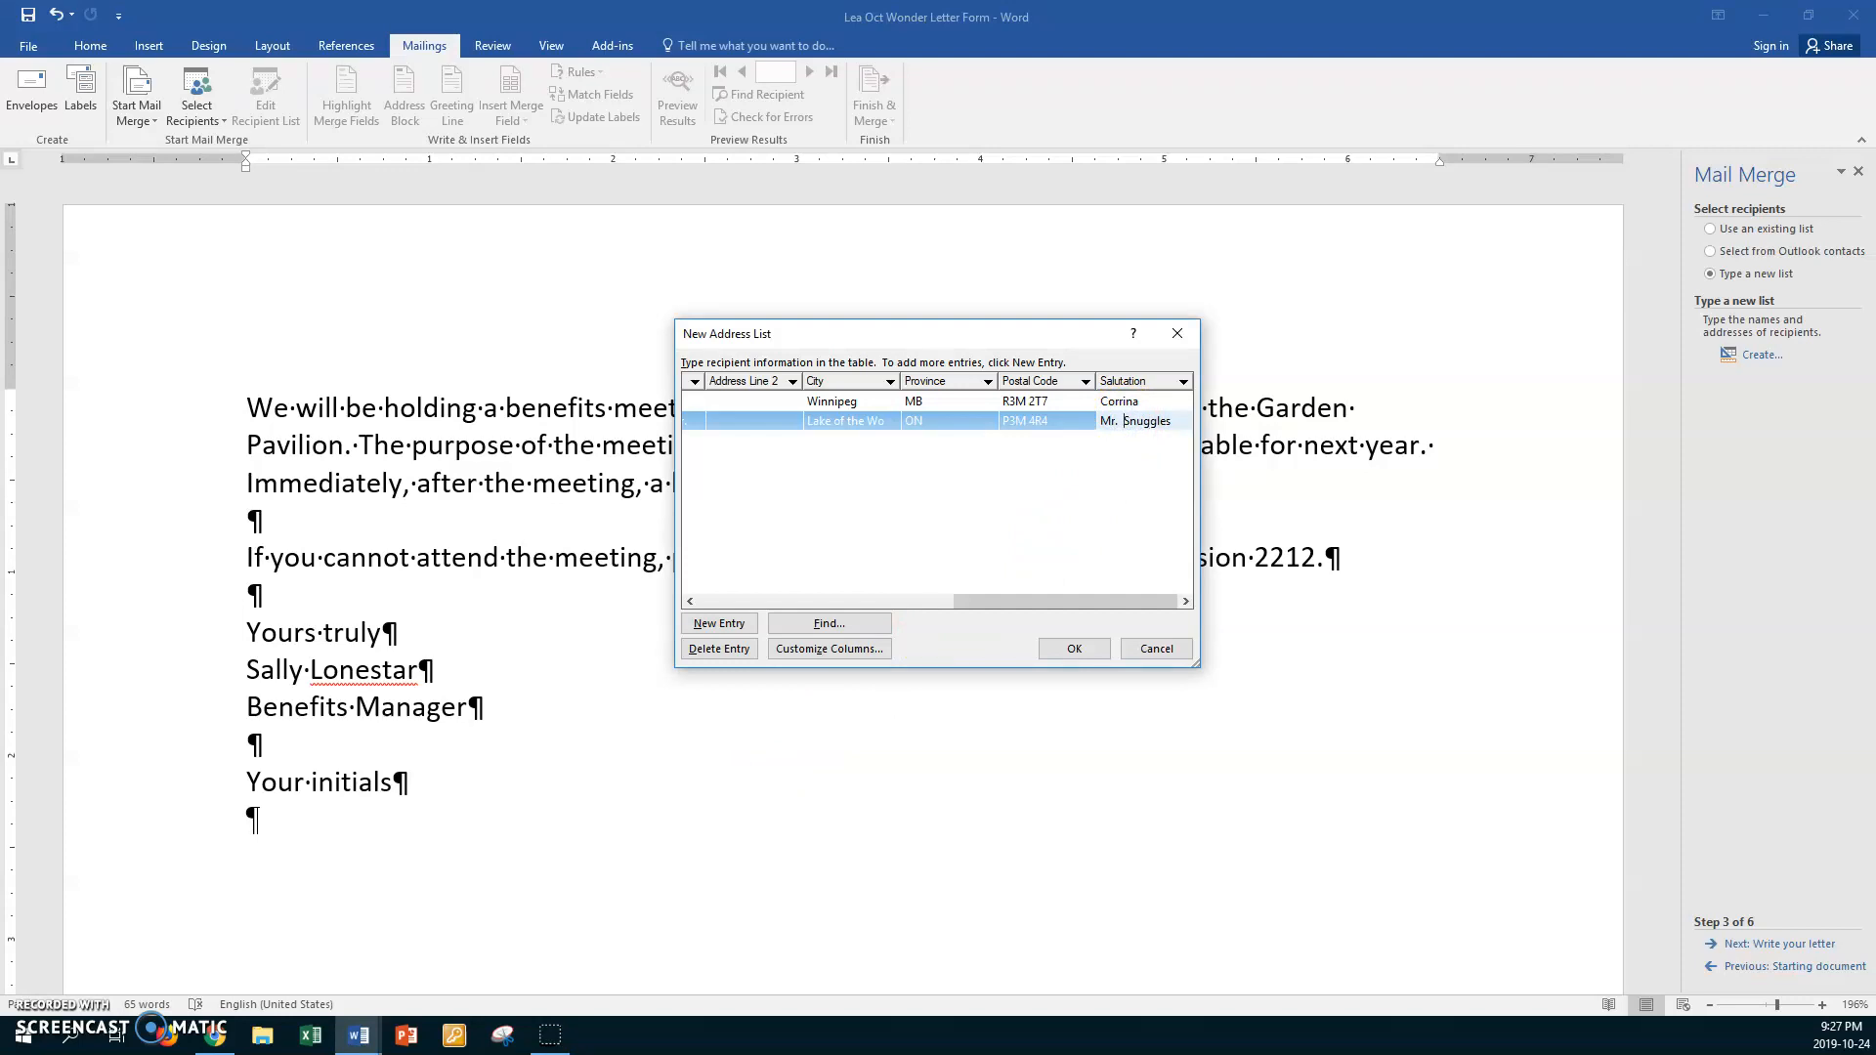
key(Tab)
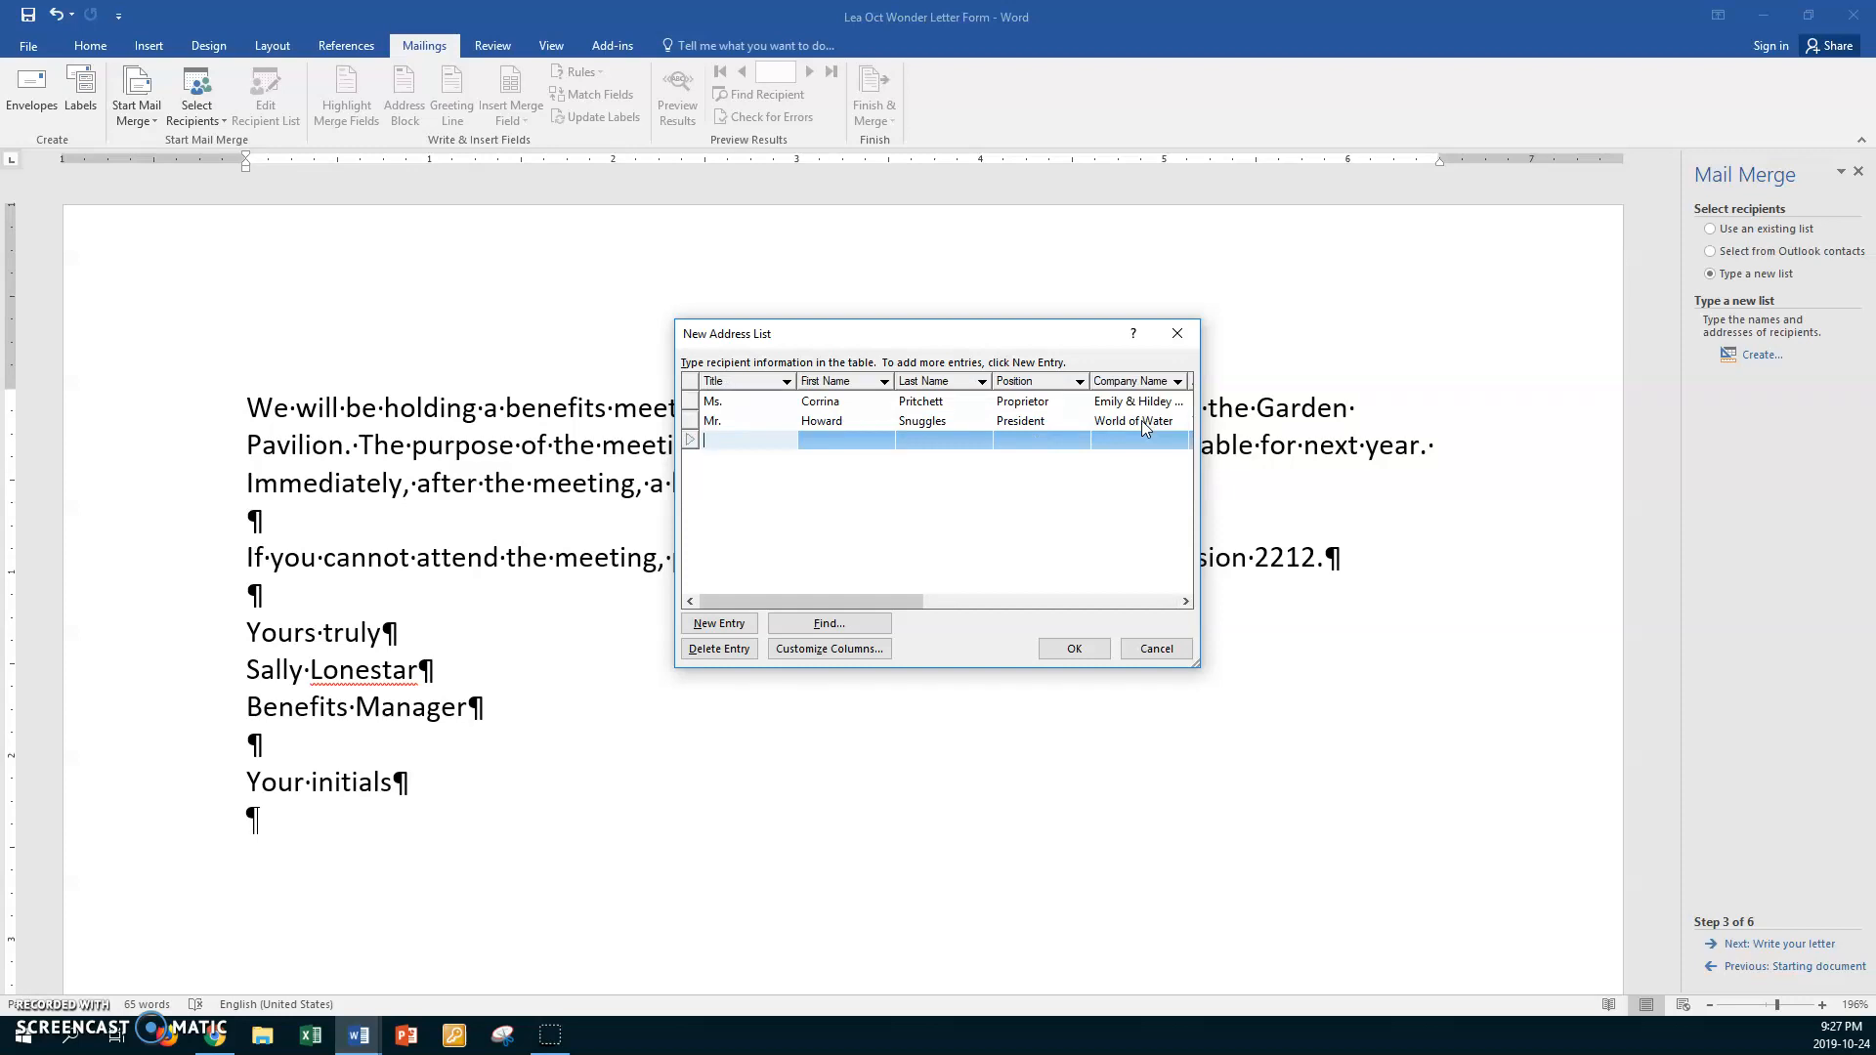
- Enter Mr. as the third recipient's title and fill in the recipient's first and last name
text(Mr.)
key(Tab)
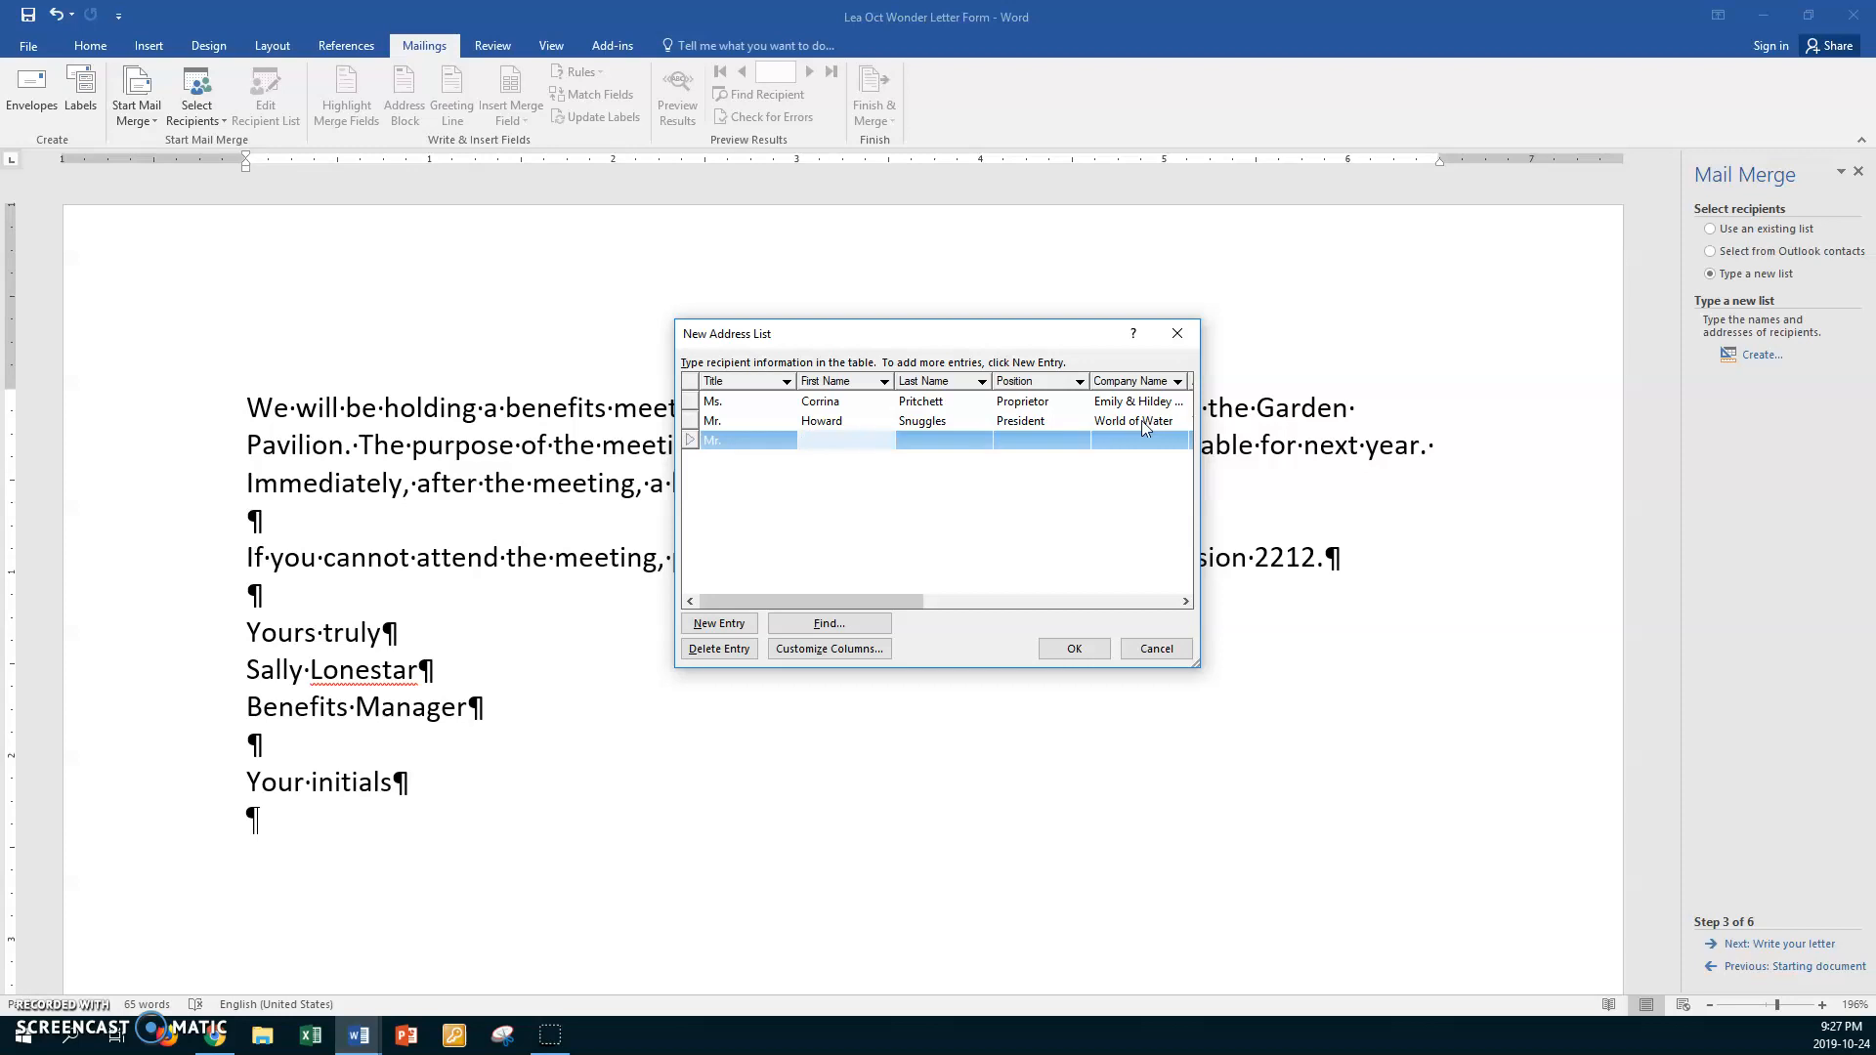
text(Tom)
key(Tab)
text(B)
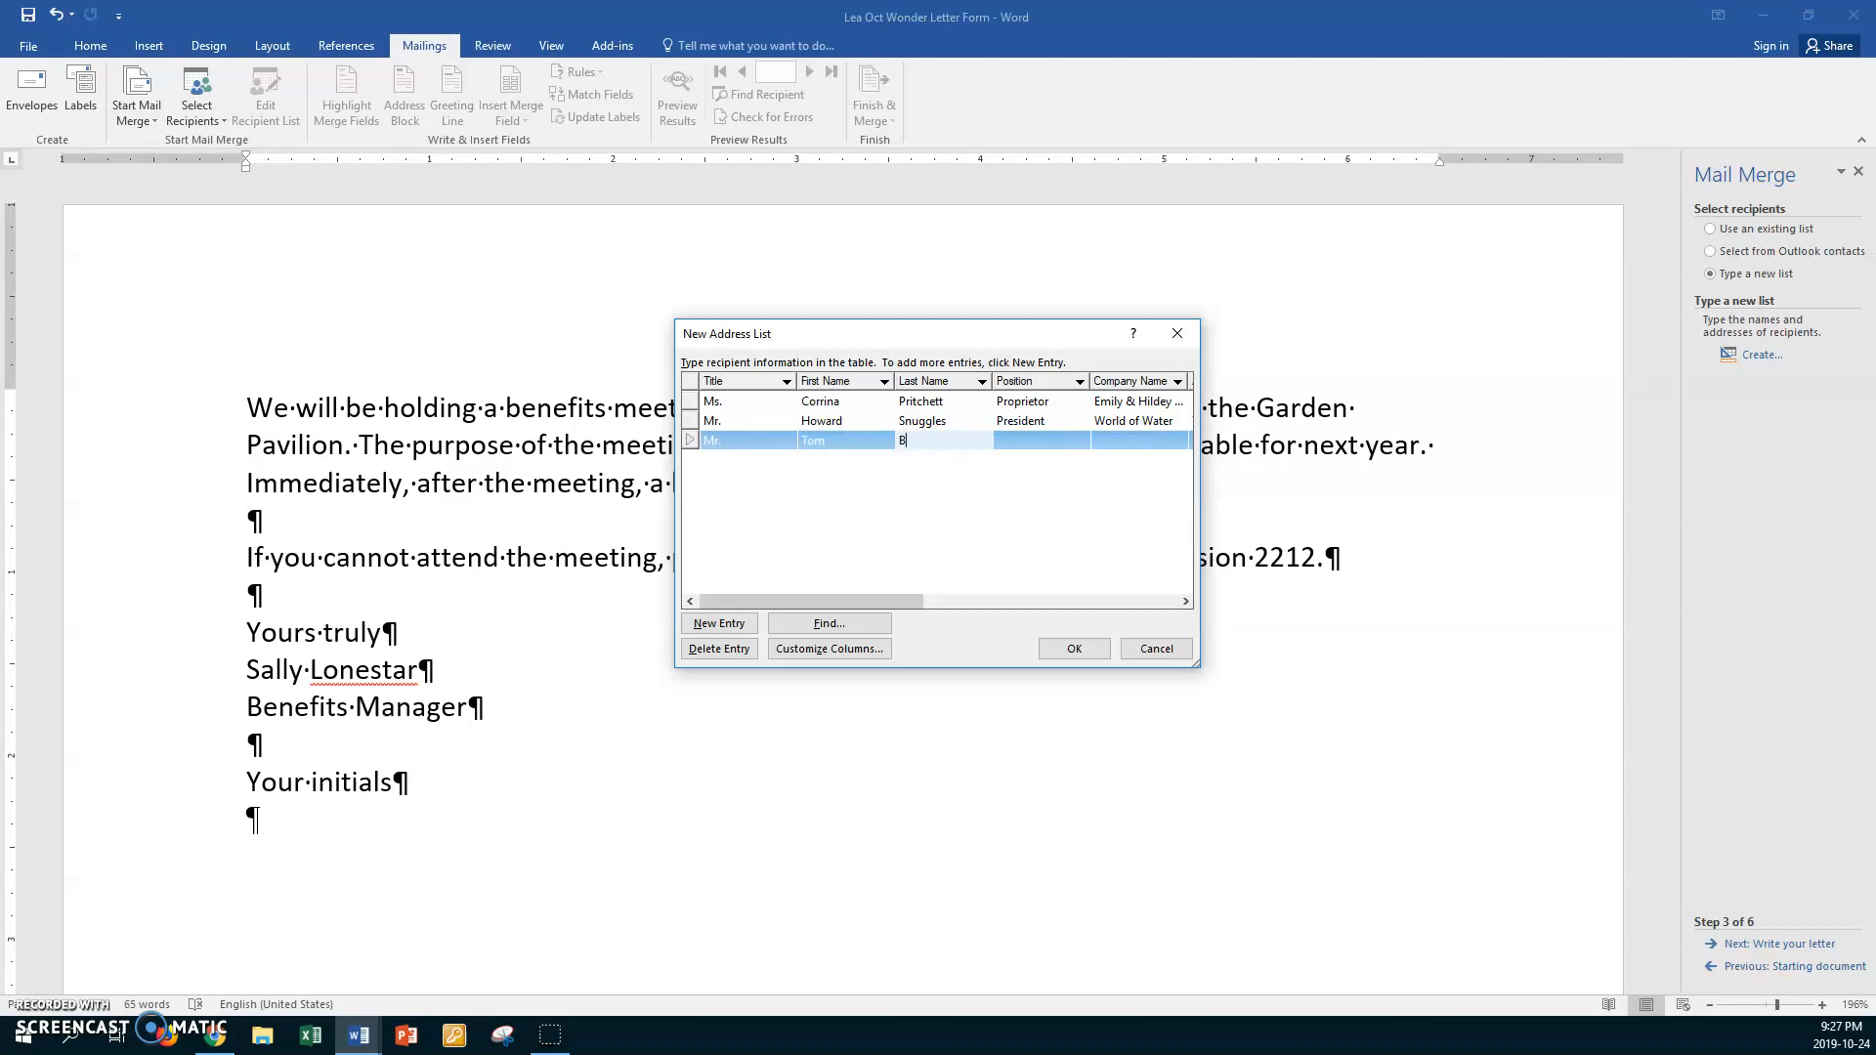
text(ug)
key(Tab)
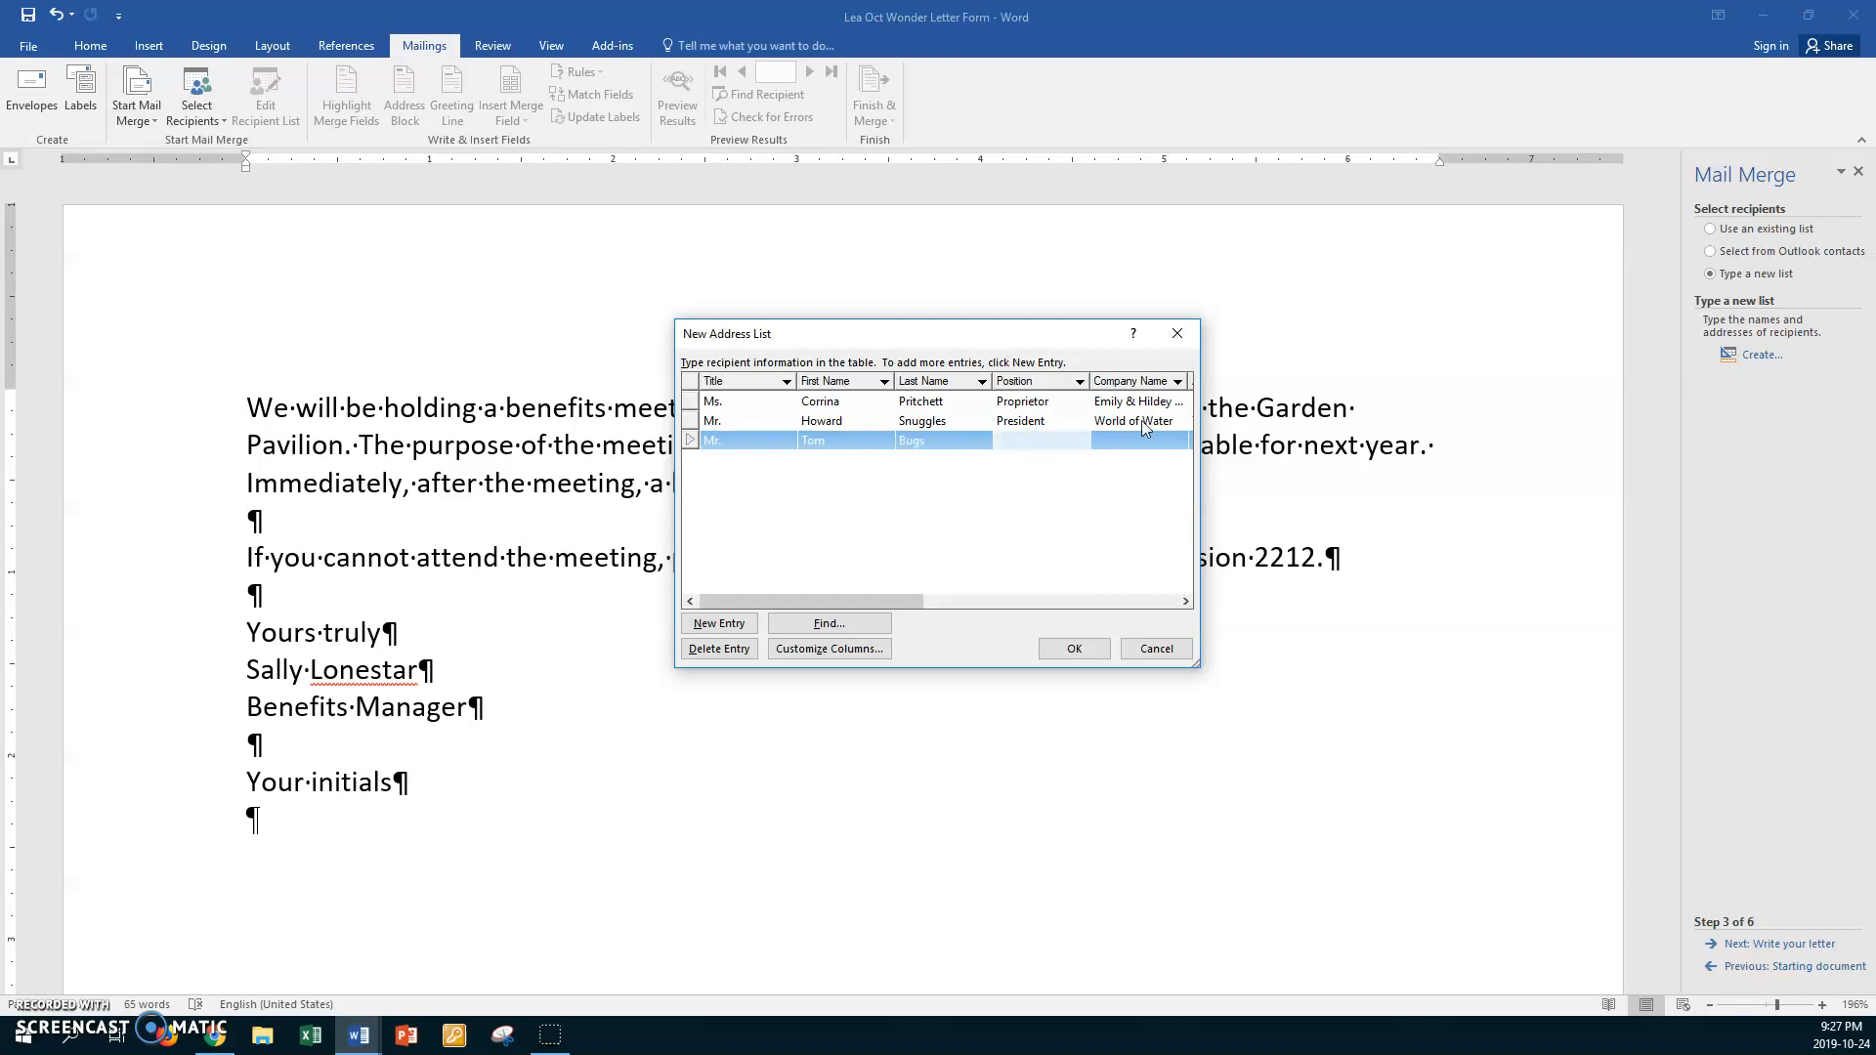
- Skip the third recipient's position and company, and move the suite number entered in Address Line 2 to Address Line 1
key(Tab)
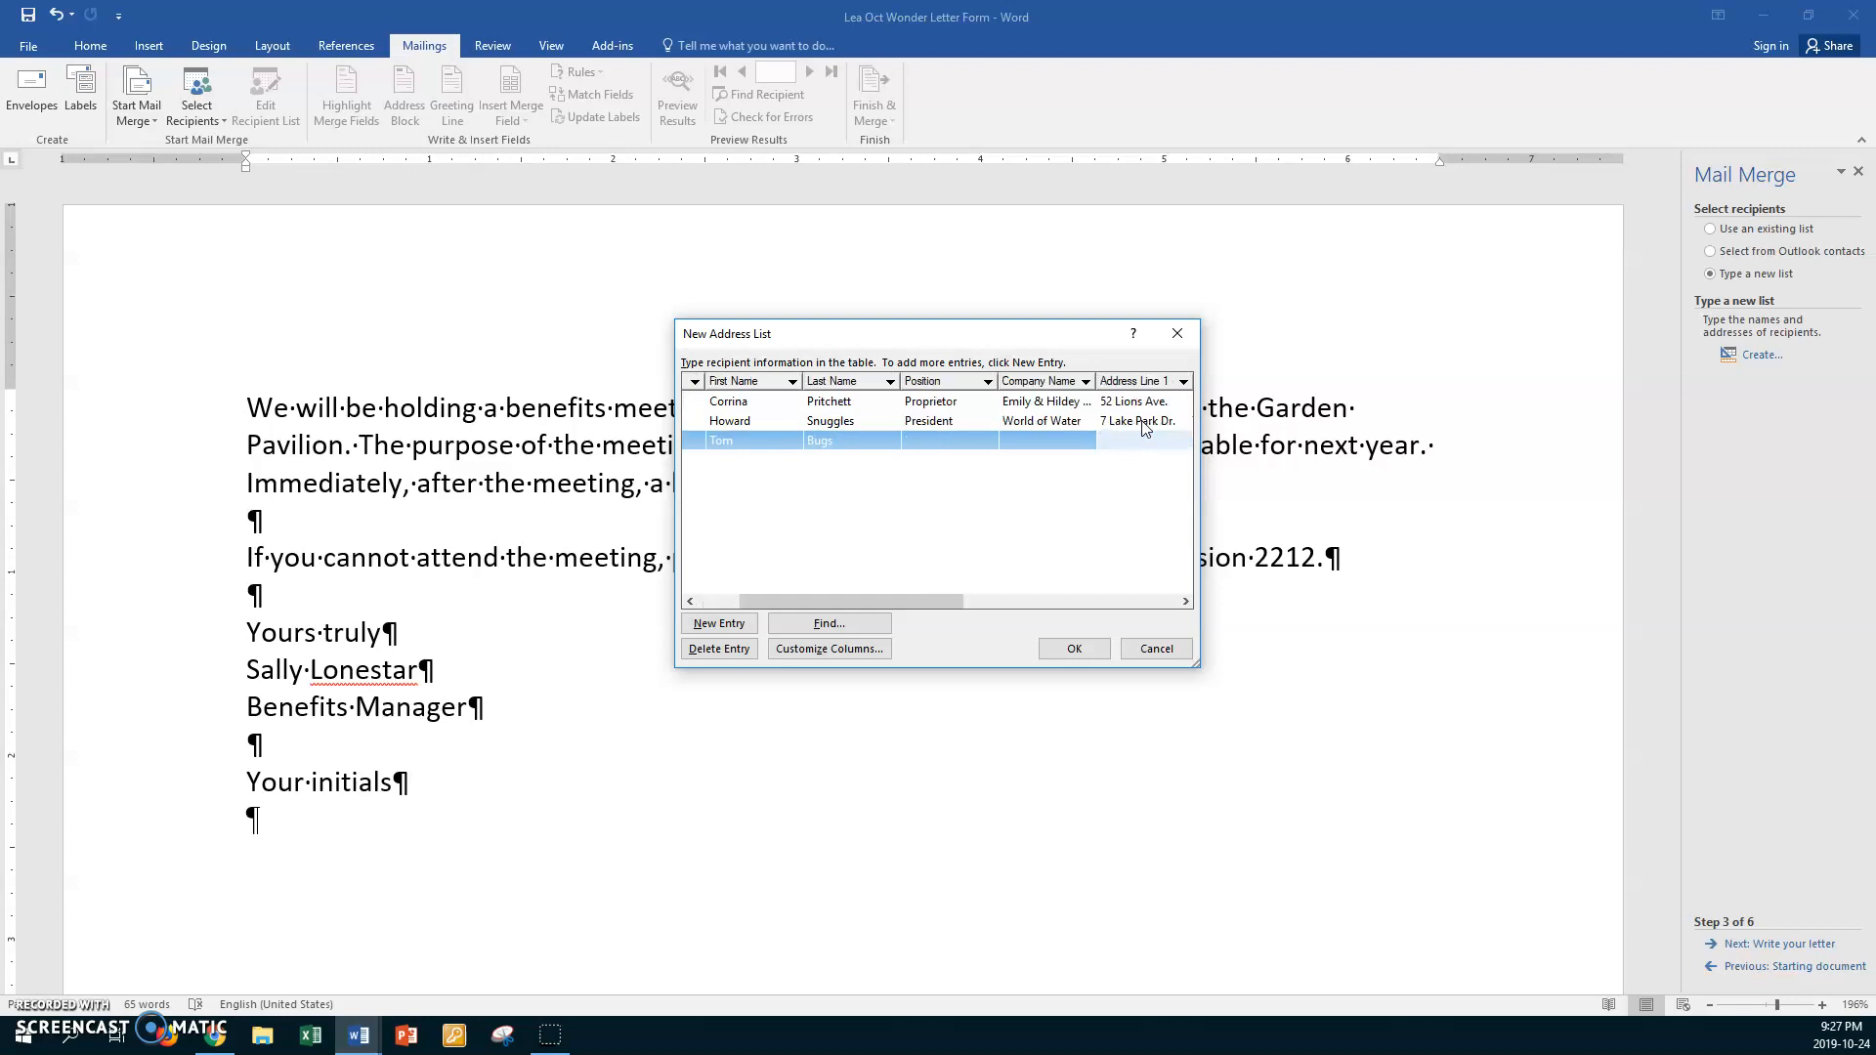
key(Tab)
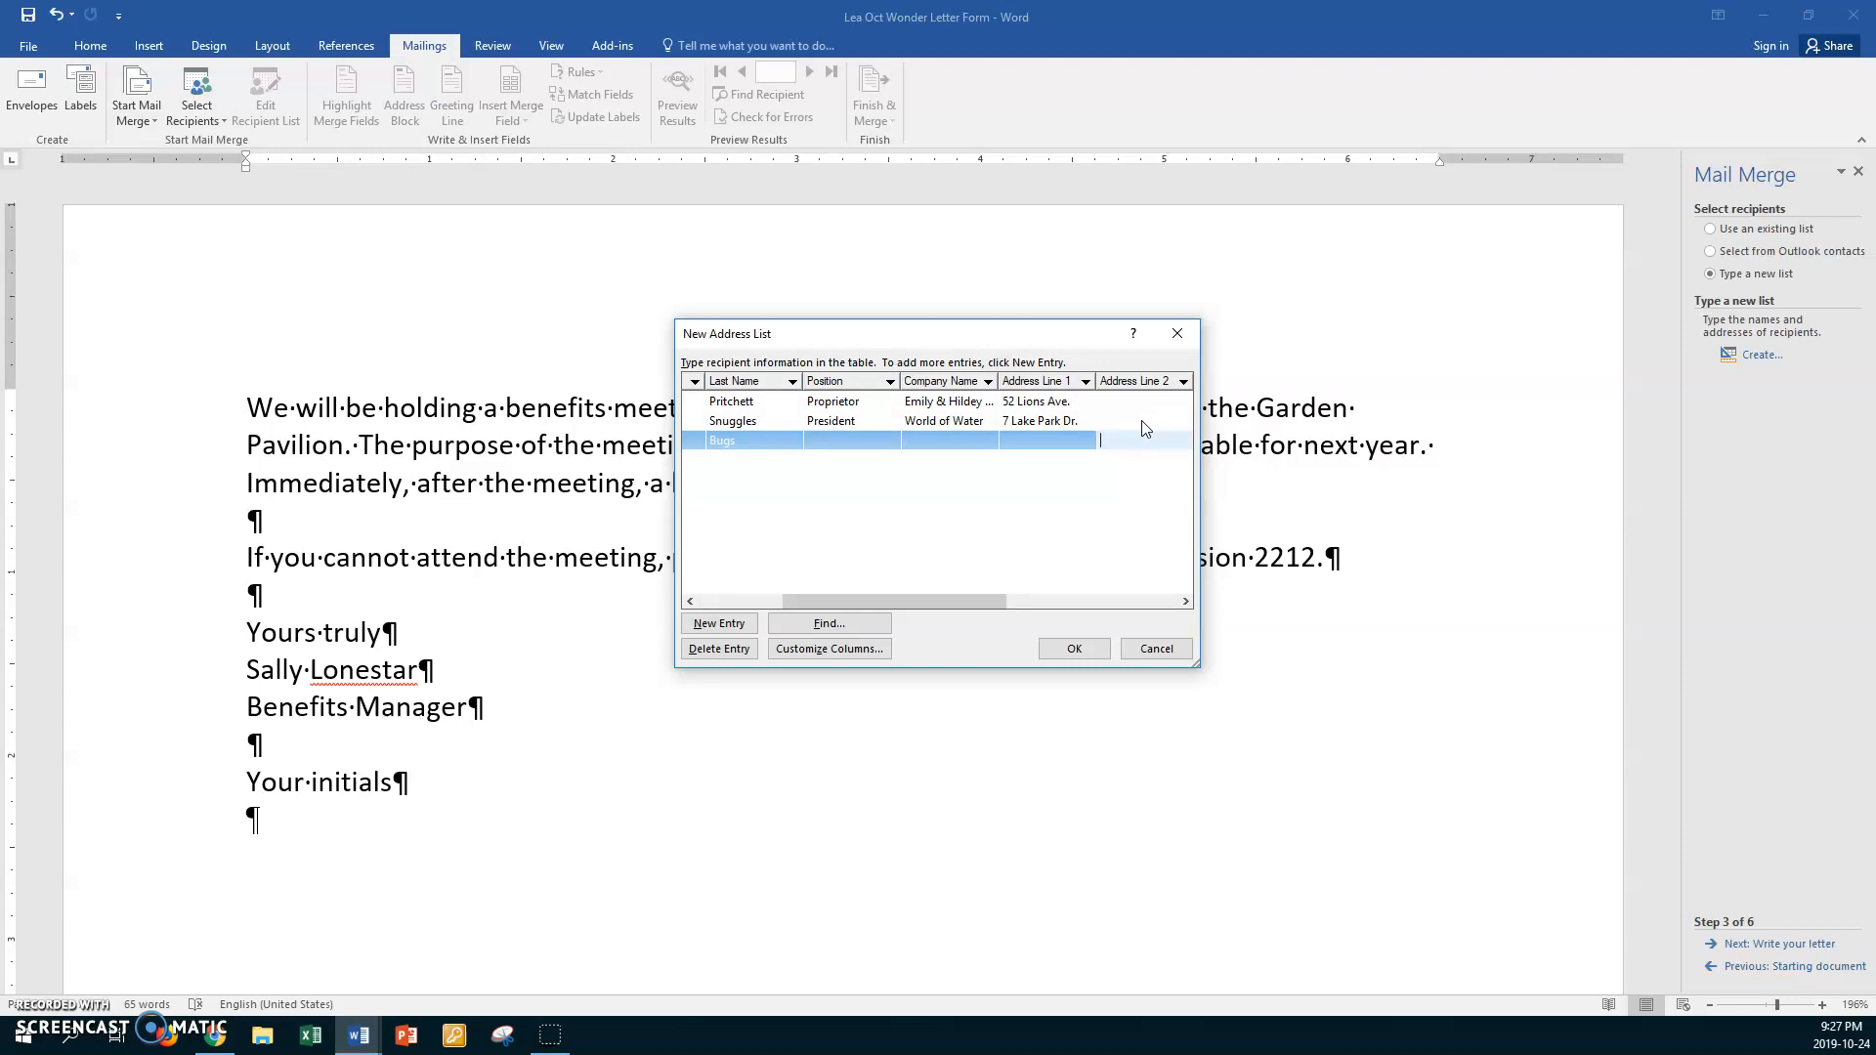
text(Suite 5B)
drag(1152, 438, 1095, 443)
key(ctrl+c)
key(BackSpace)
click(1042, 437)
key(ctrl+v)
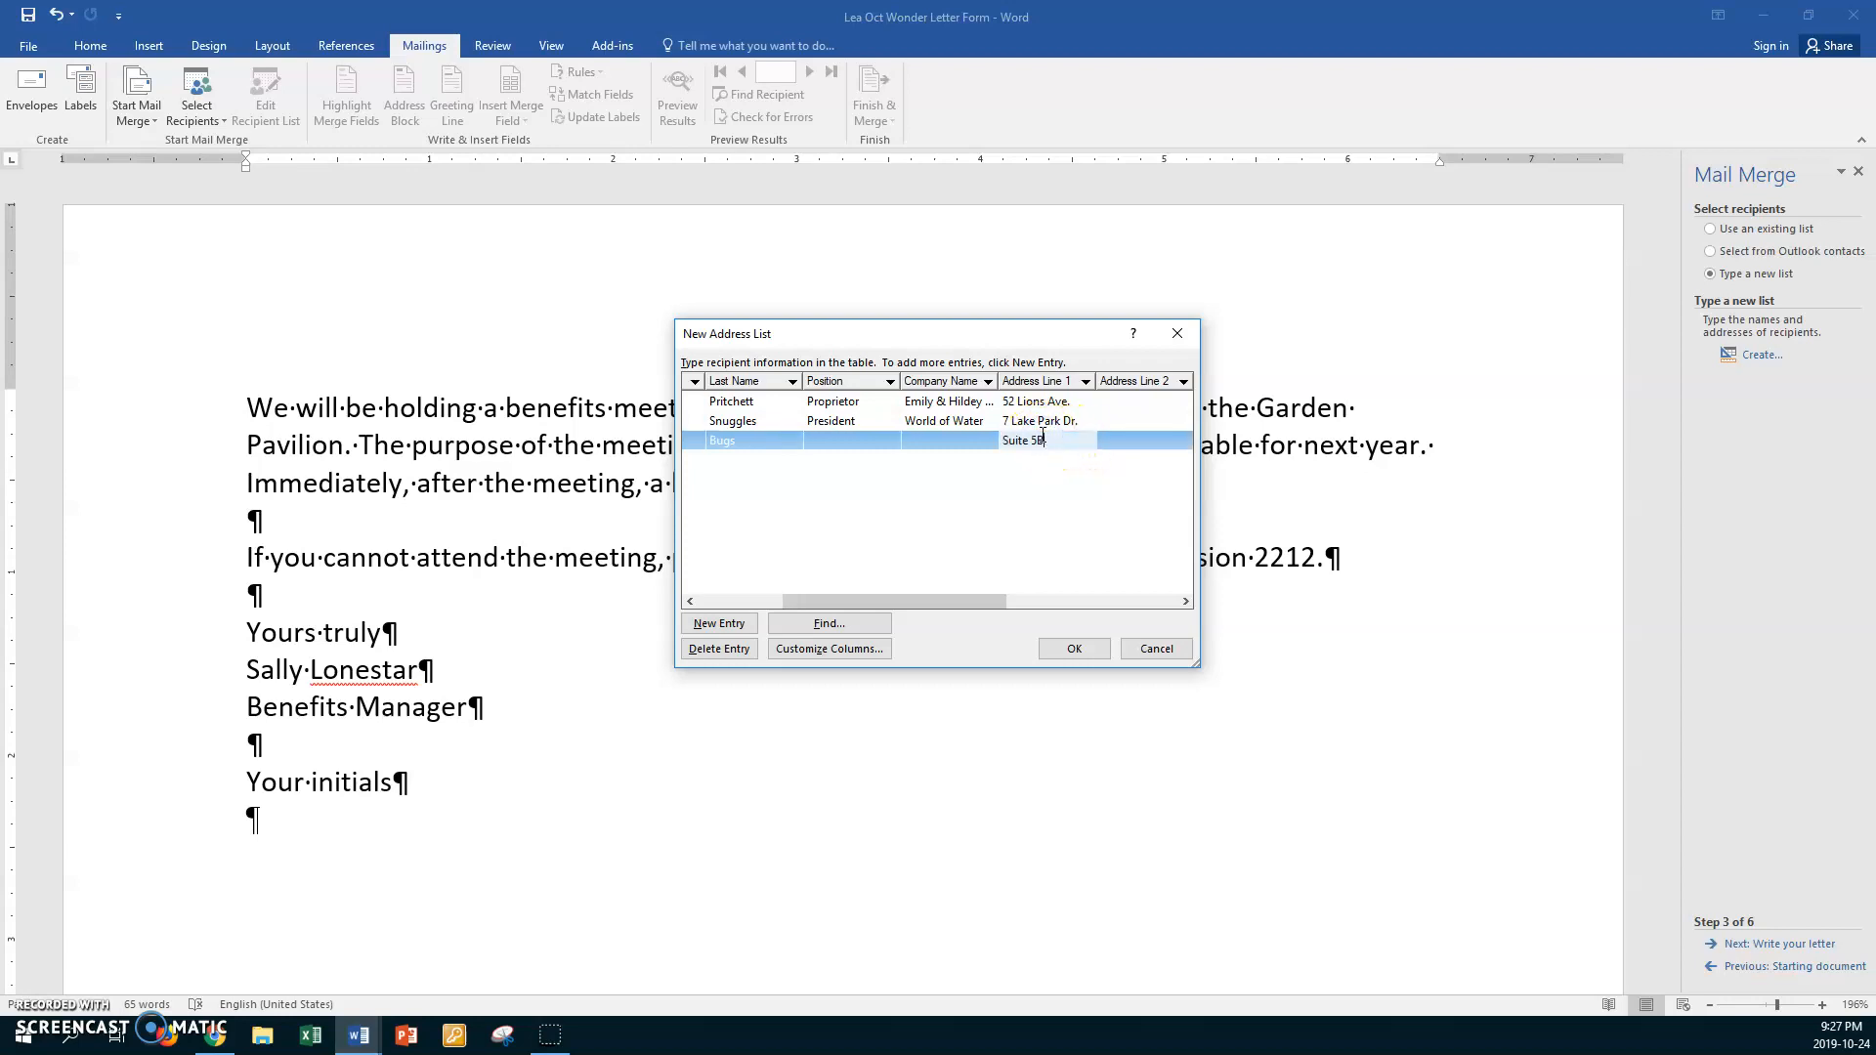
- Enter the third recipient's street address in Address Line 2 and fill in the city
click(1121, 433)
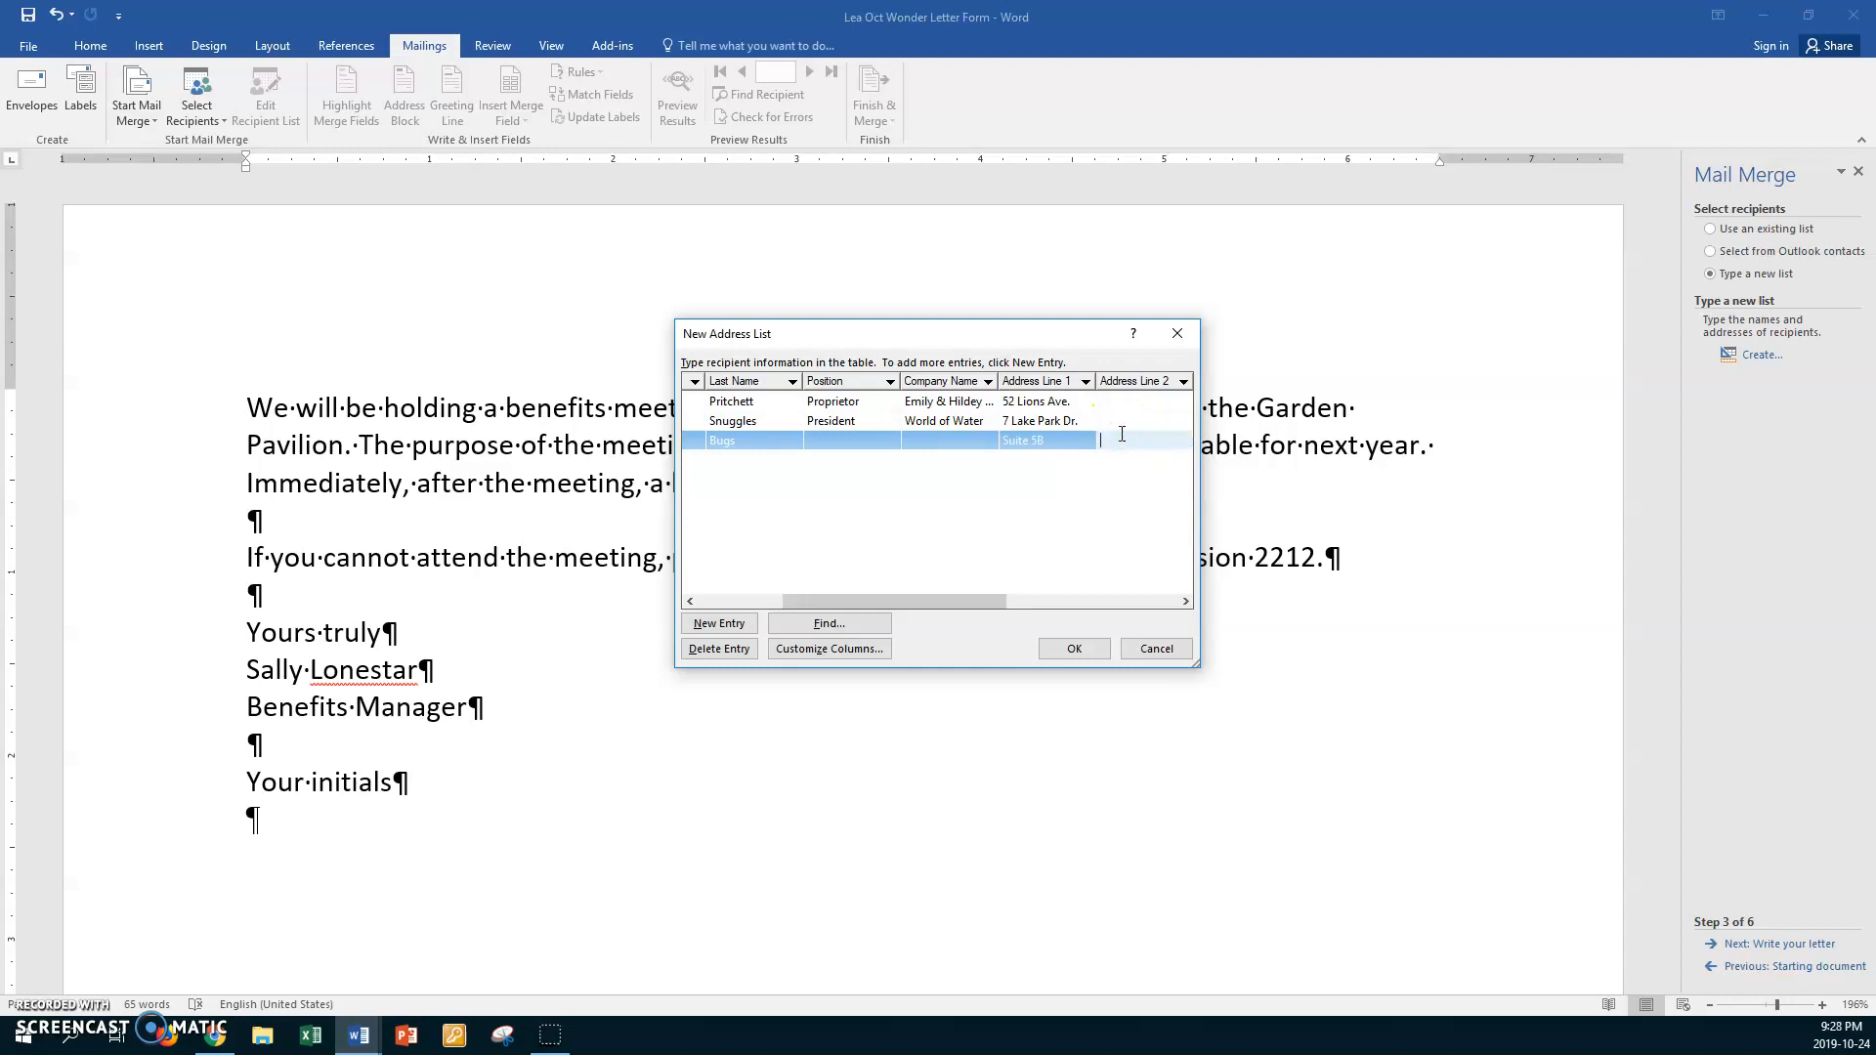
text(407 Roach Rd.)
key(Tab)
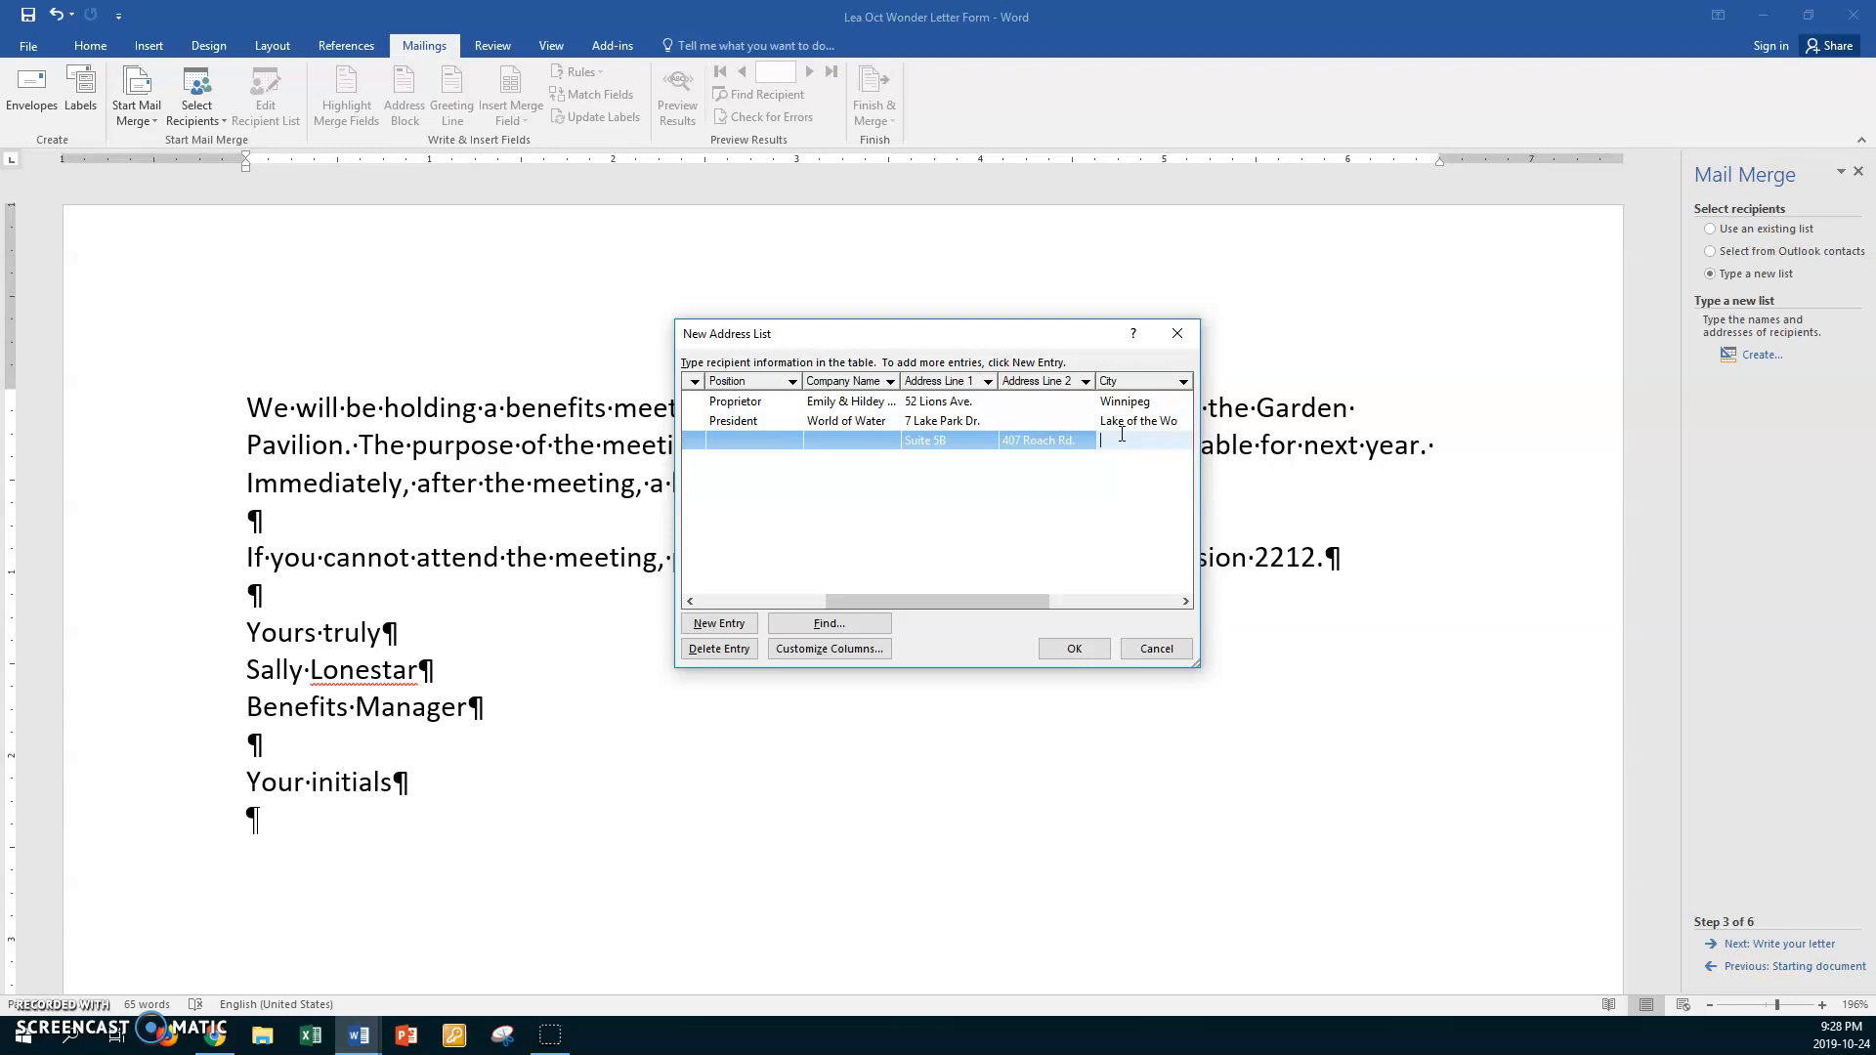
text(Mesquito)
key(Tab)
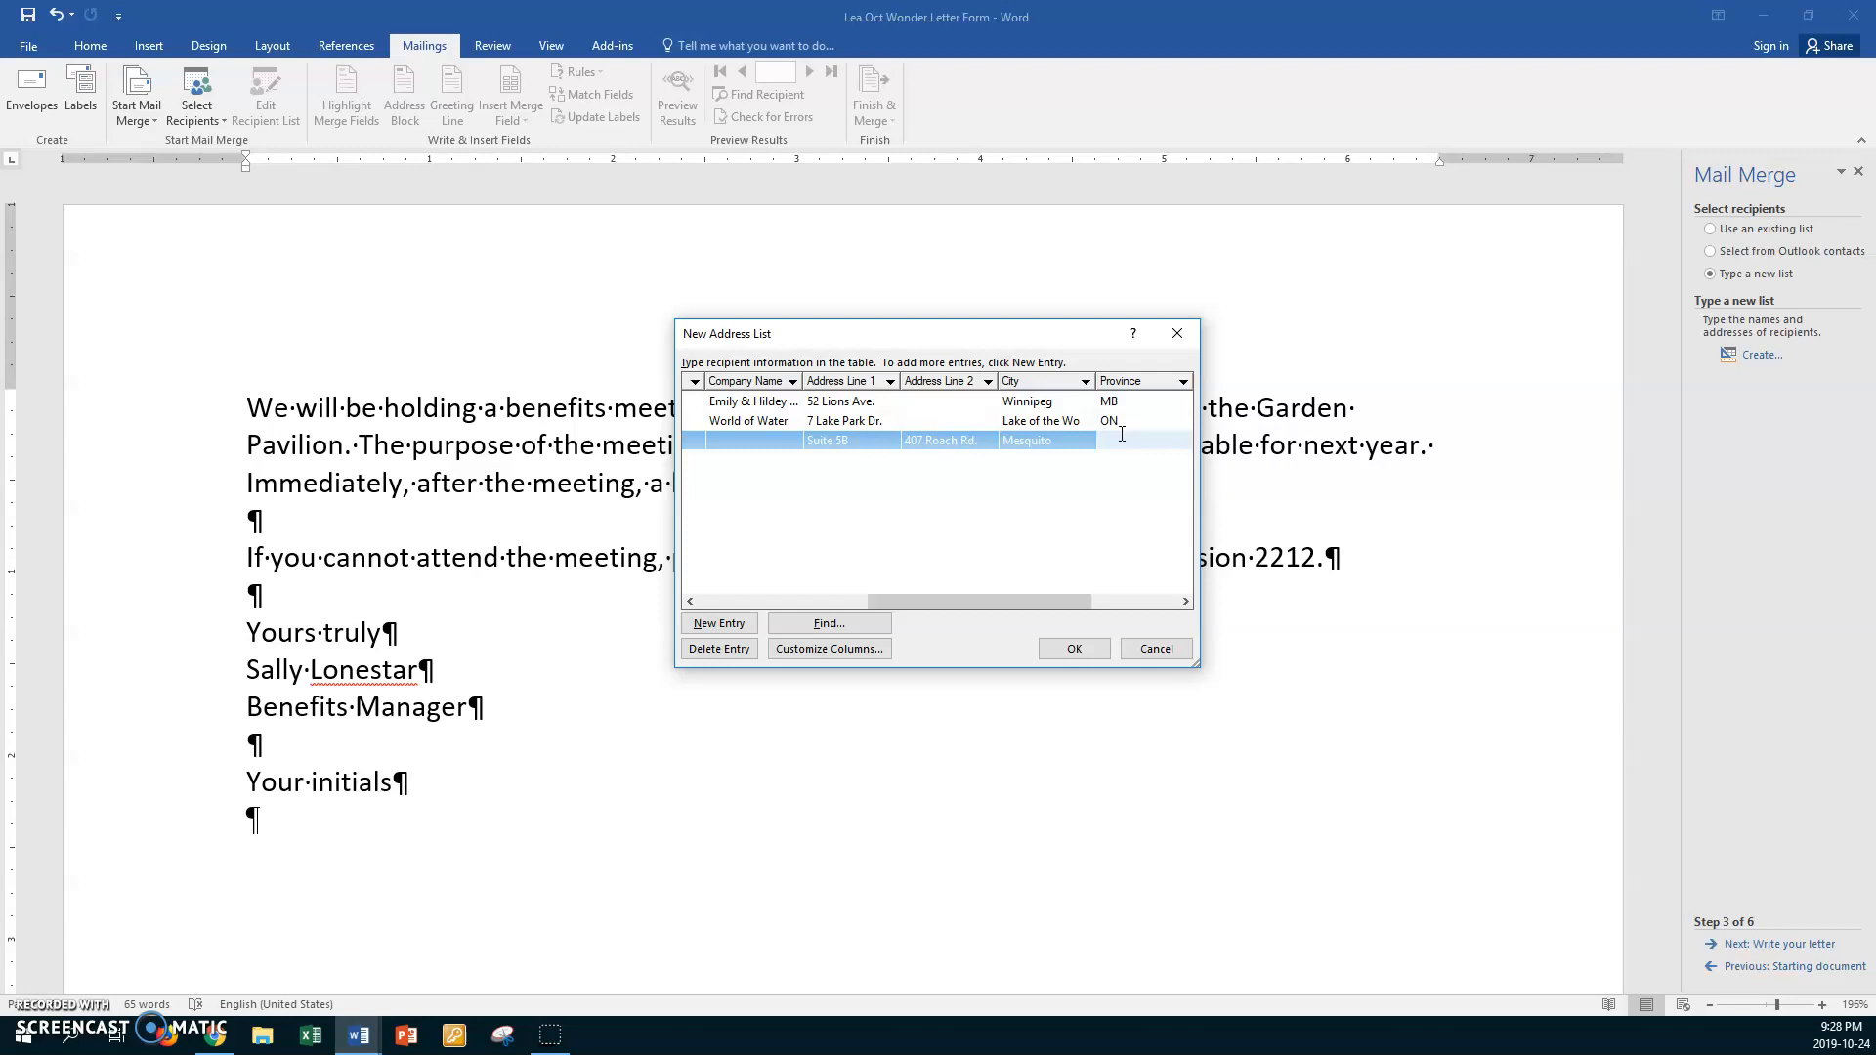
- Complete the third recipient's entry with the province, the postal code and the first name as the salutation
text(MB)
key(Tab)
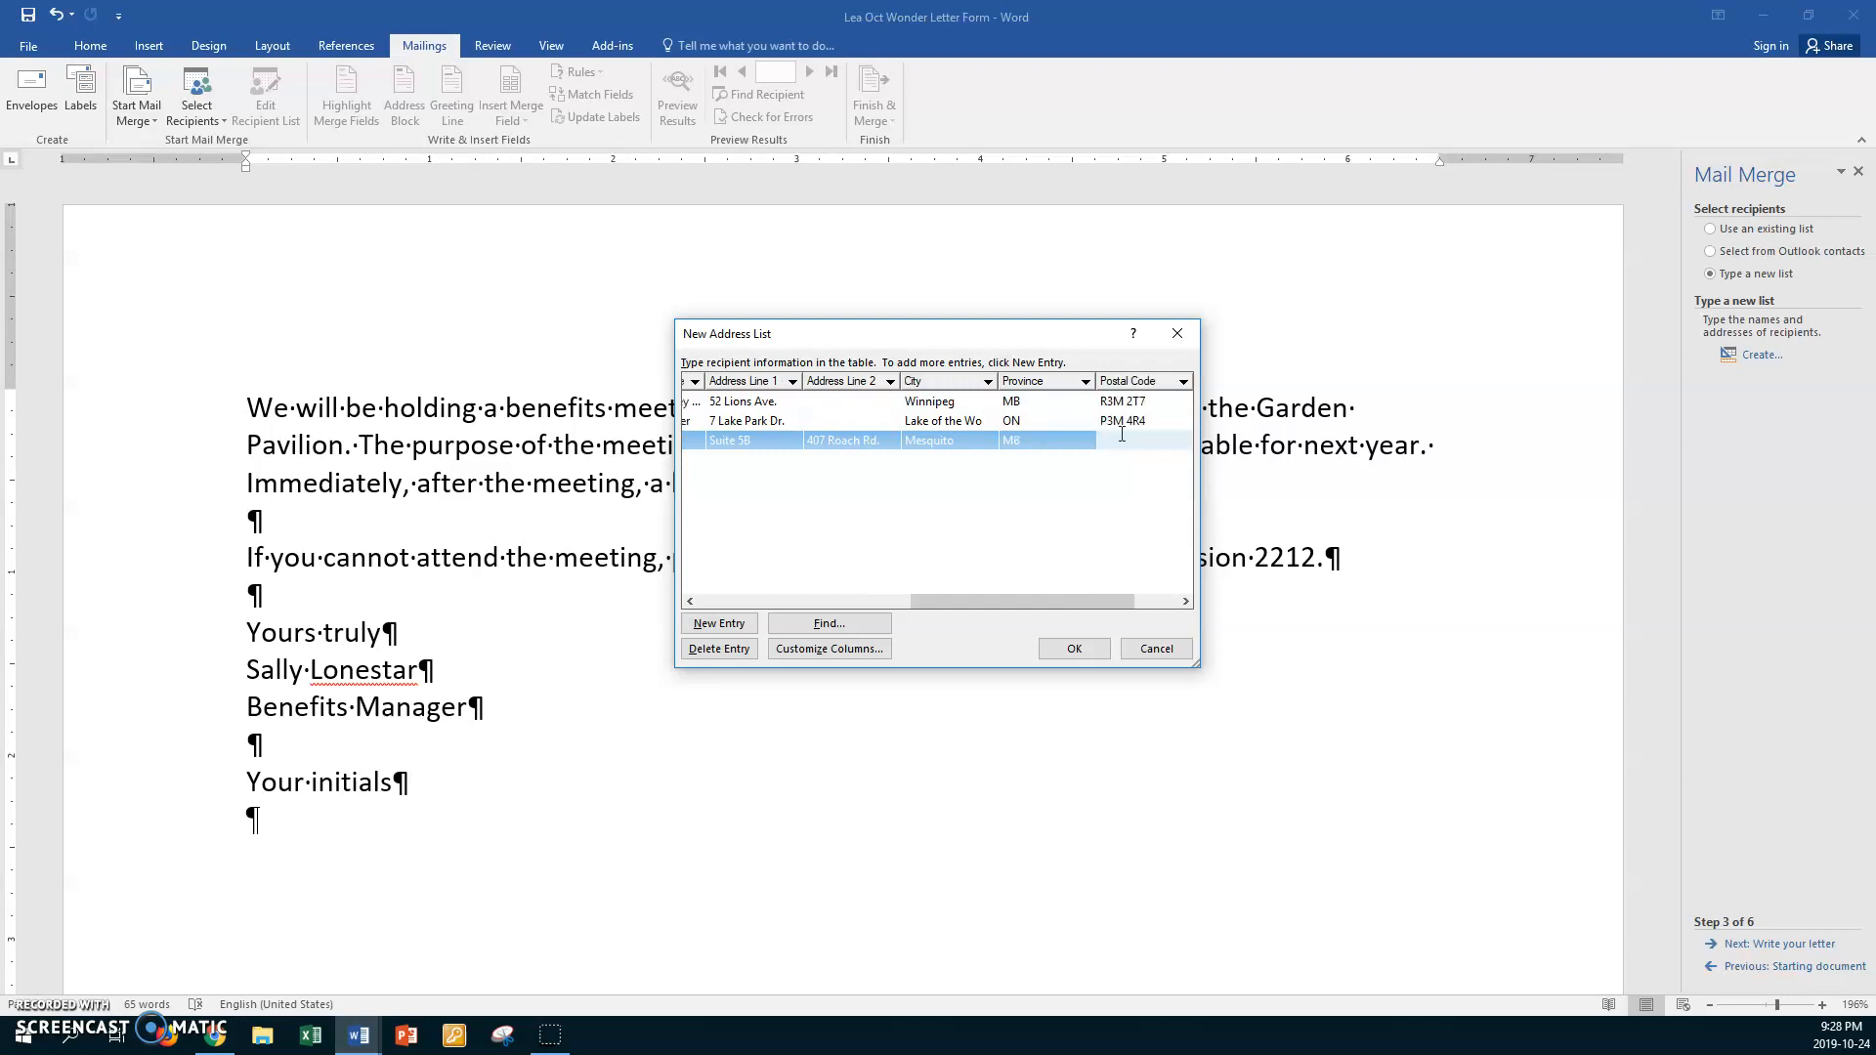
text(R0G 2T0)
key(Tab)
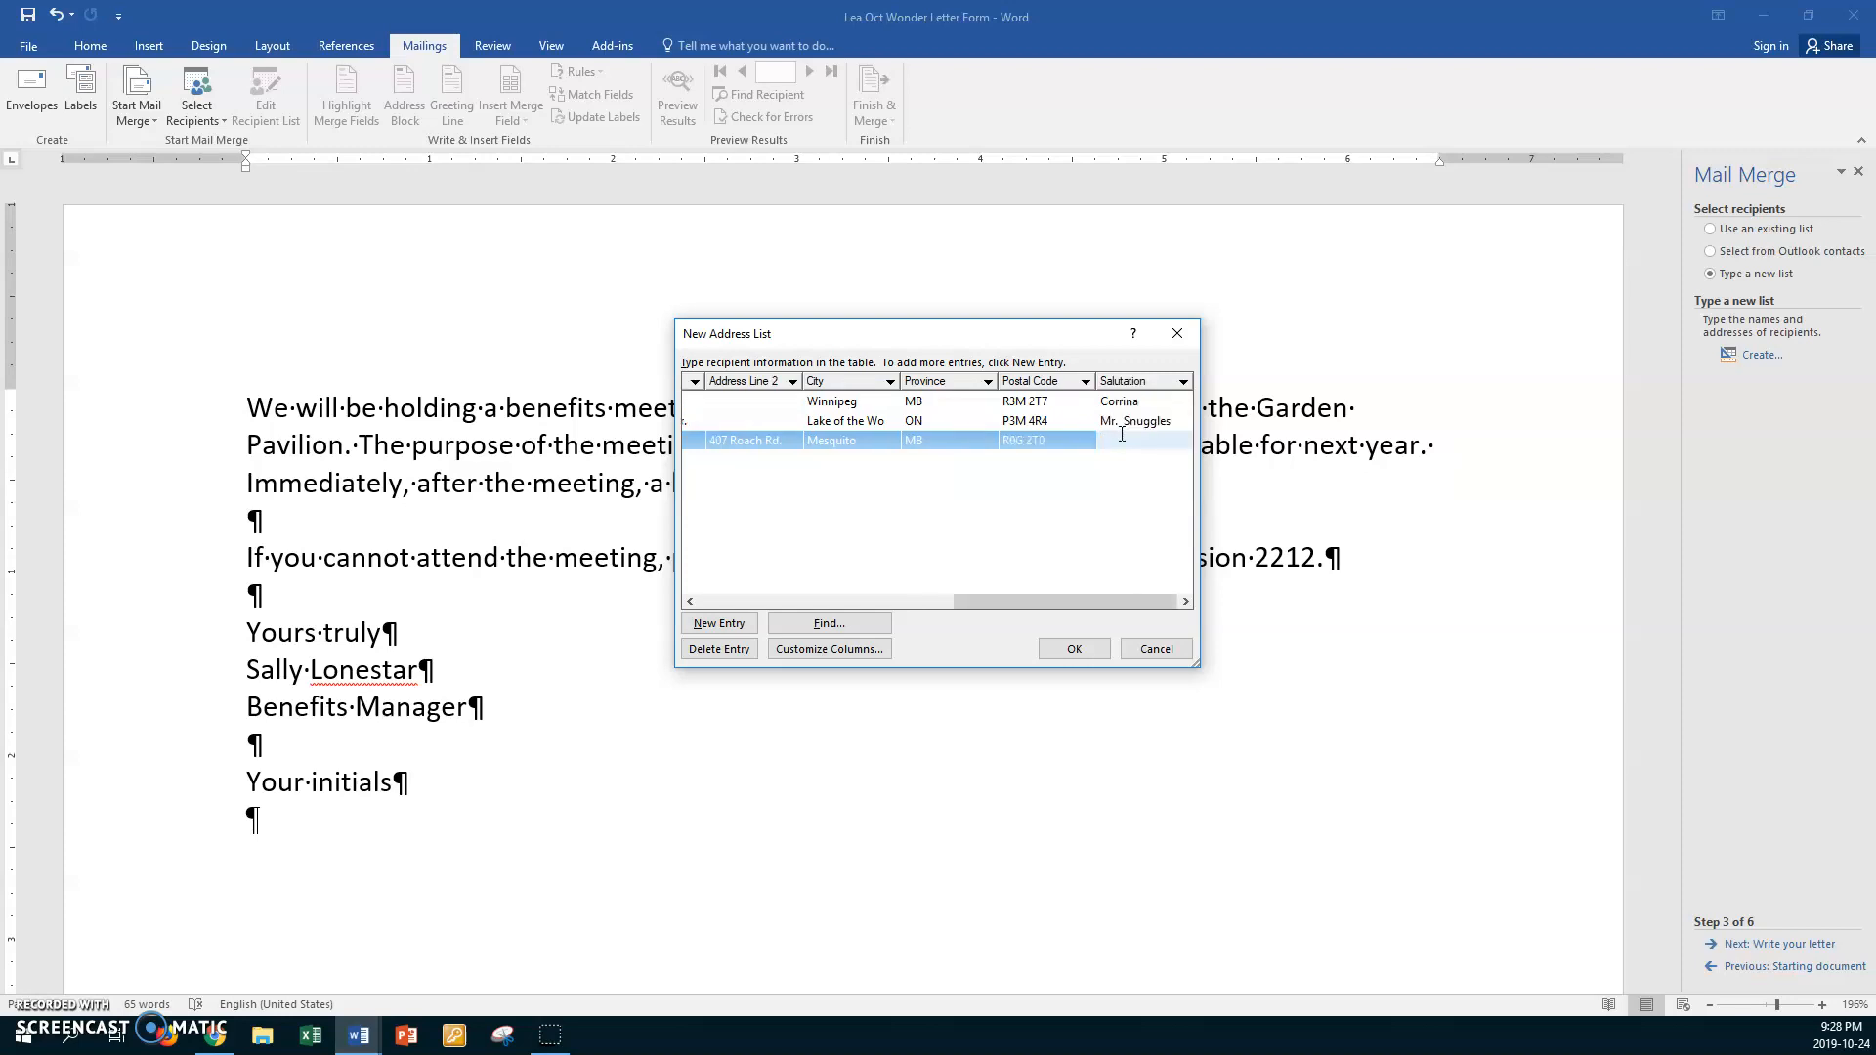
text(Tom)
key(Tab)
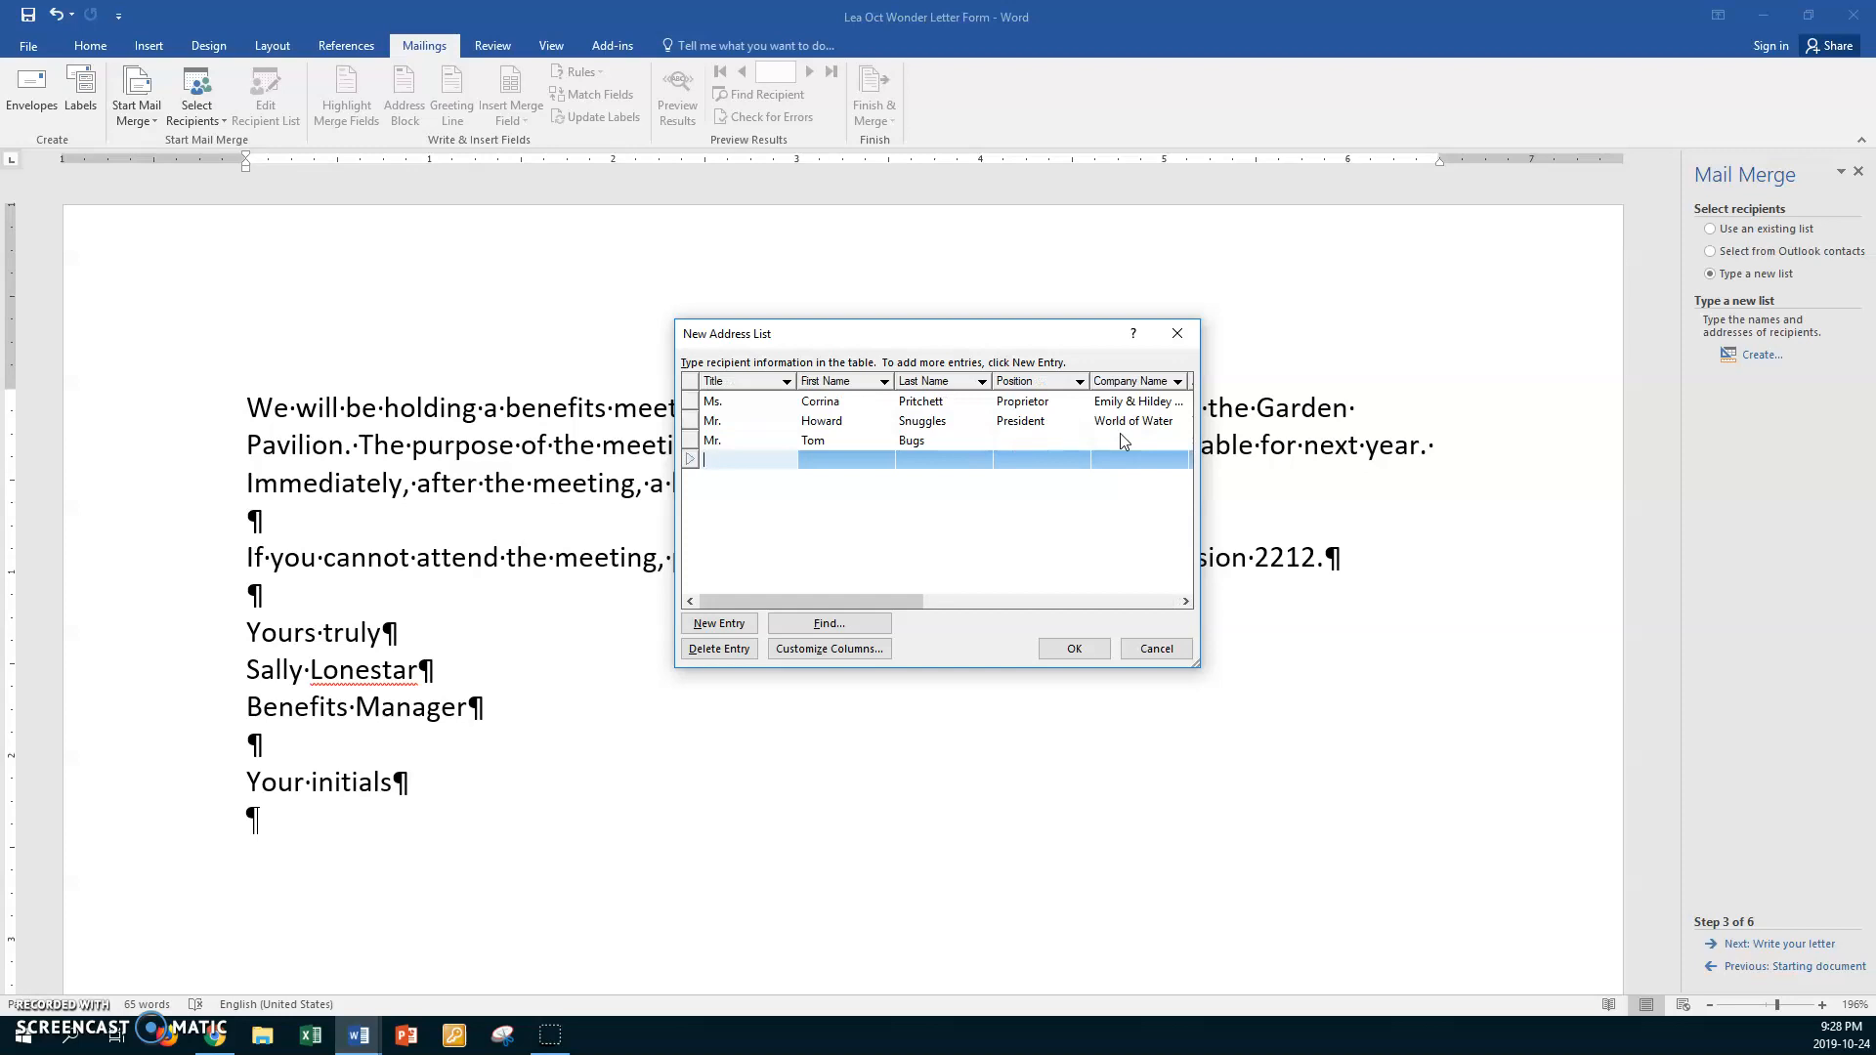
- Enter Mrs. as the fourth recipient's title, fill in the first and last name, and leave the position blank
text(Mrs.)
key(Tab)
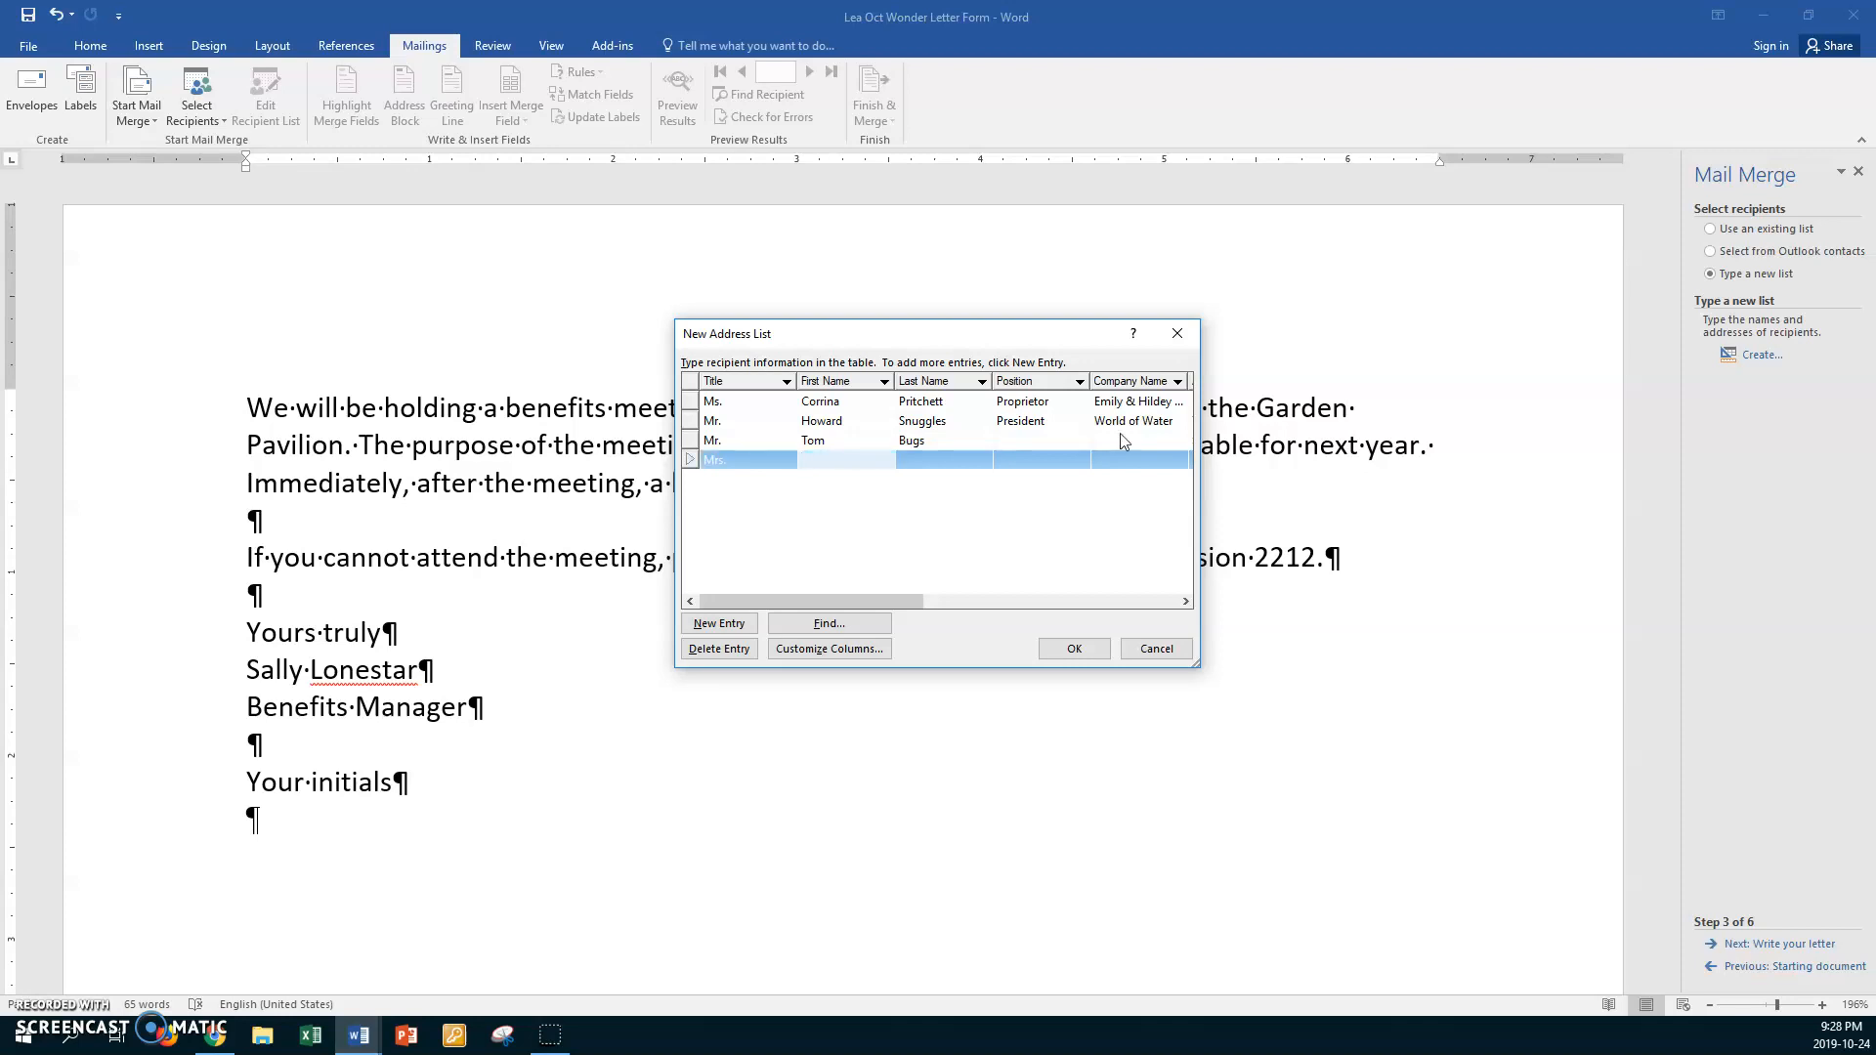
text(I)
text(ilian)
key(Tab)
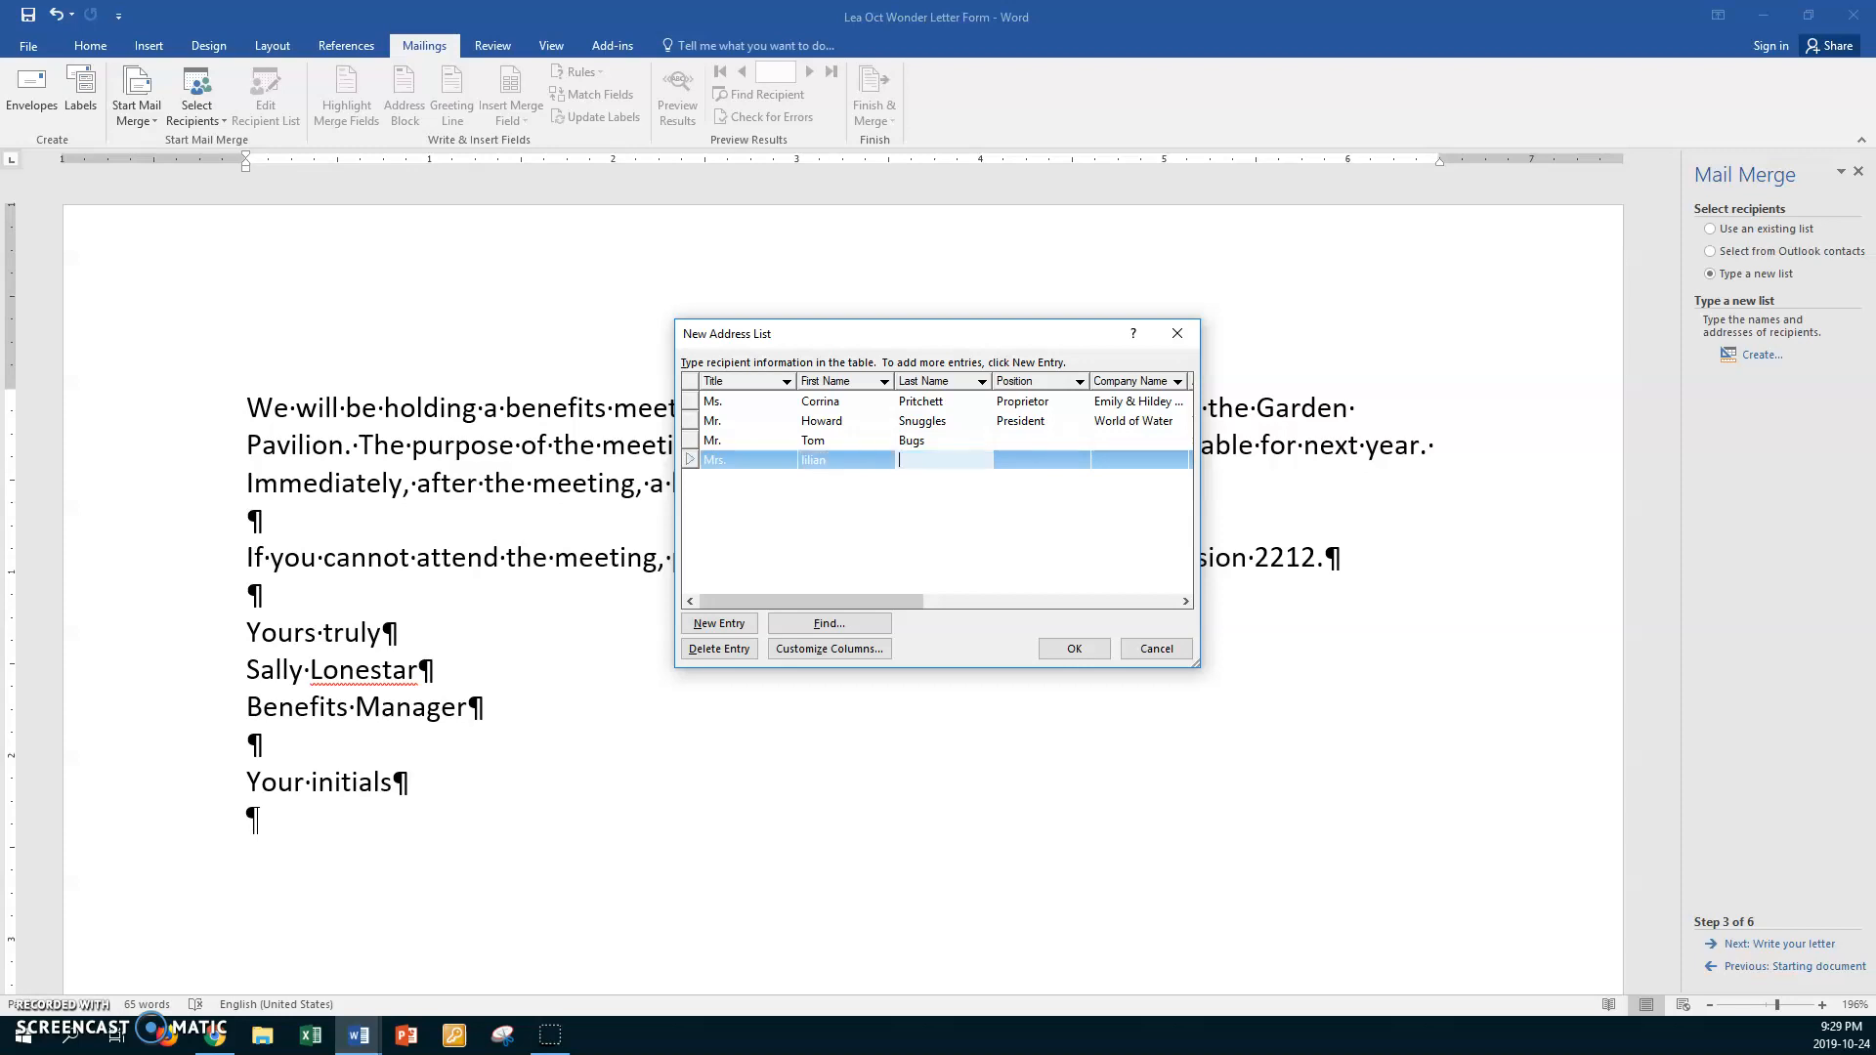
text(Exterminator)
key(Tab)
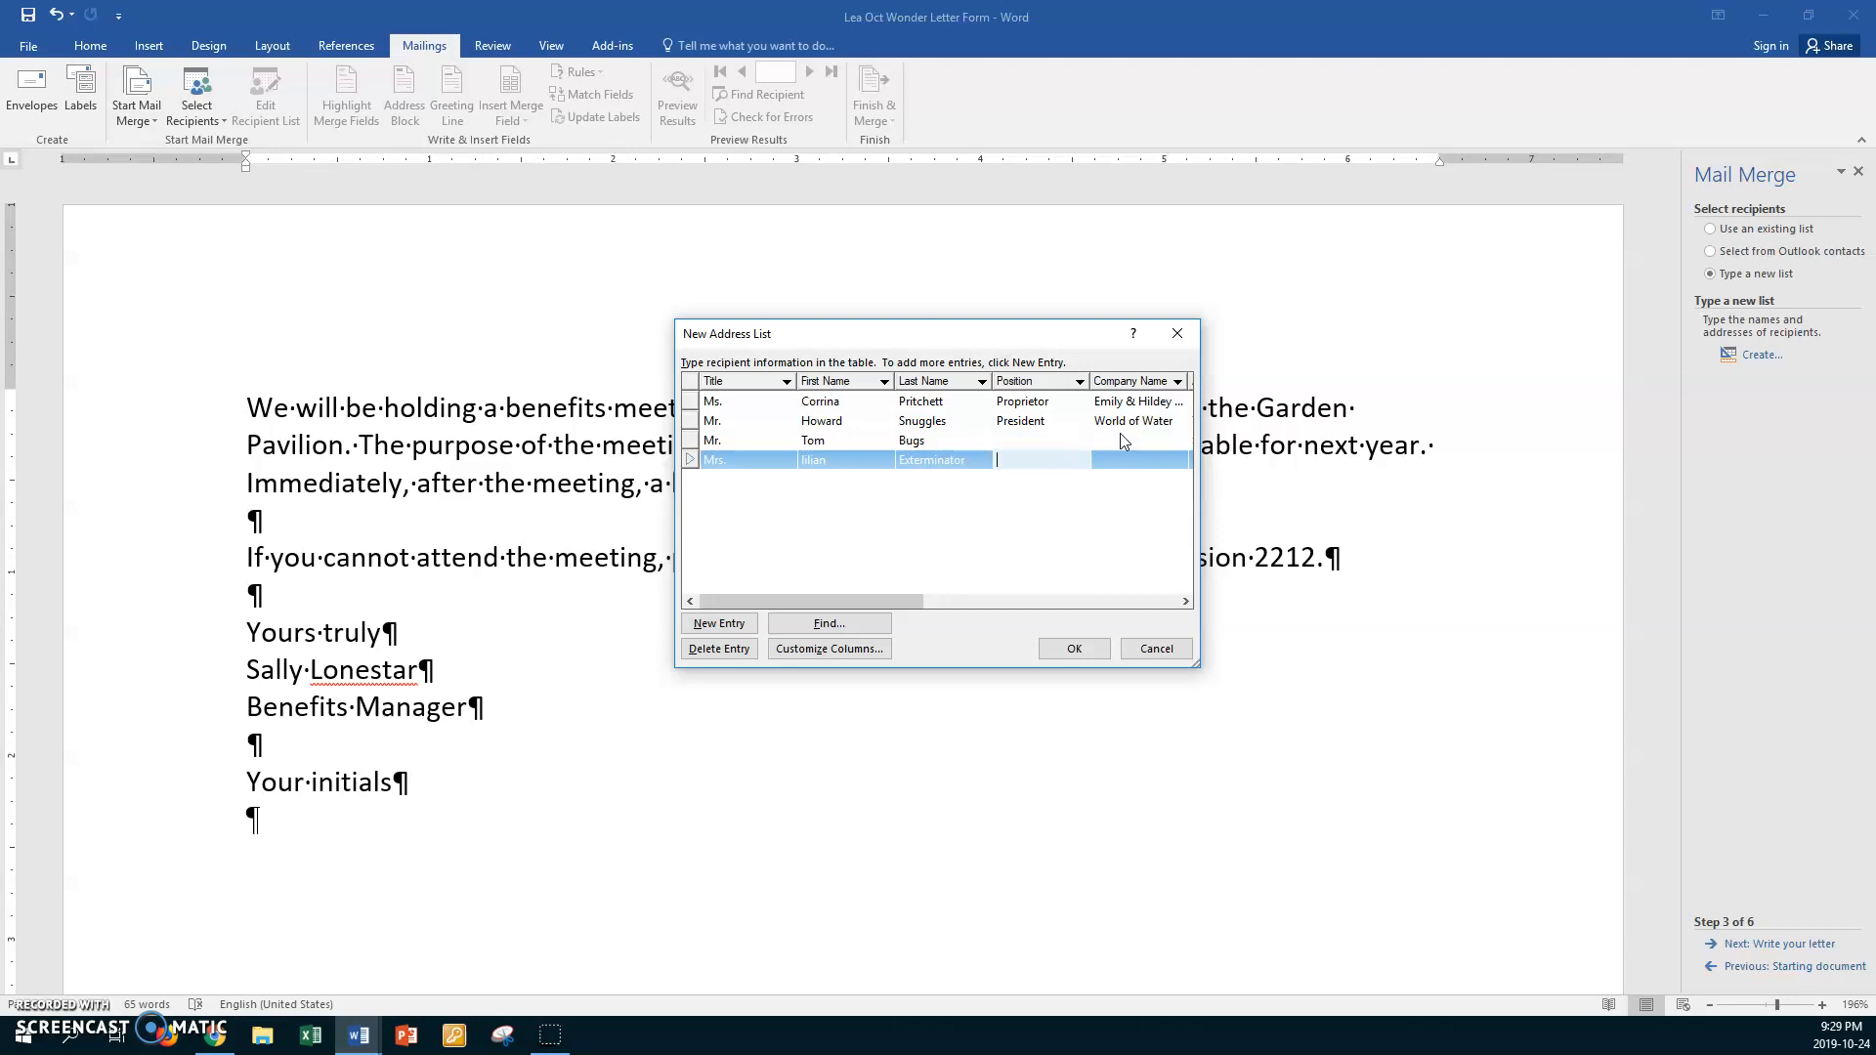
key(Tab)
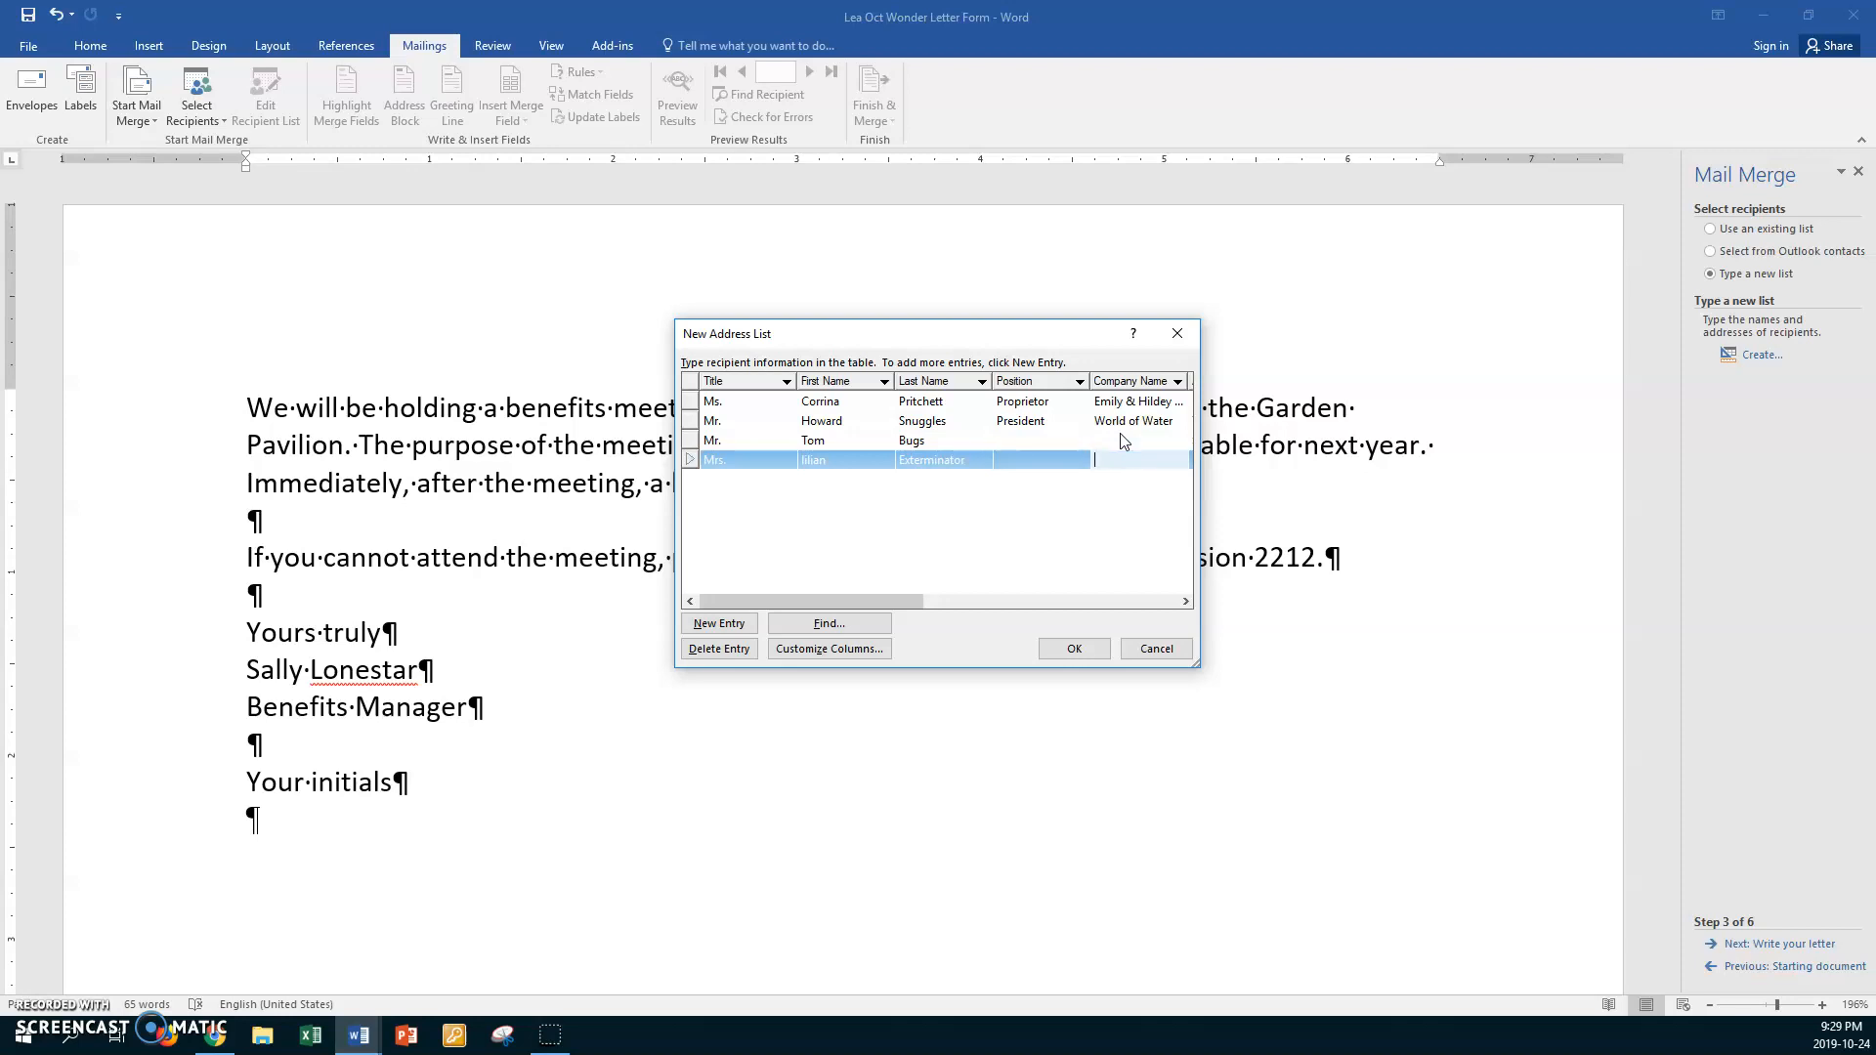
- Enter Swatteam as the fourth recipient's company, fill in the street address in Address Line 1, and leave Address Line 2 blank
text(Swatteam)
key(Tab)
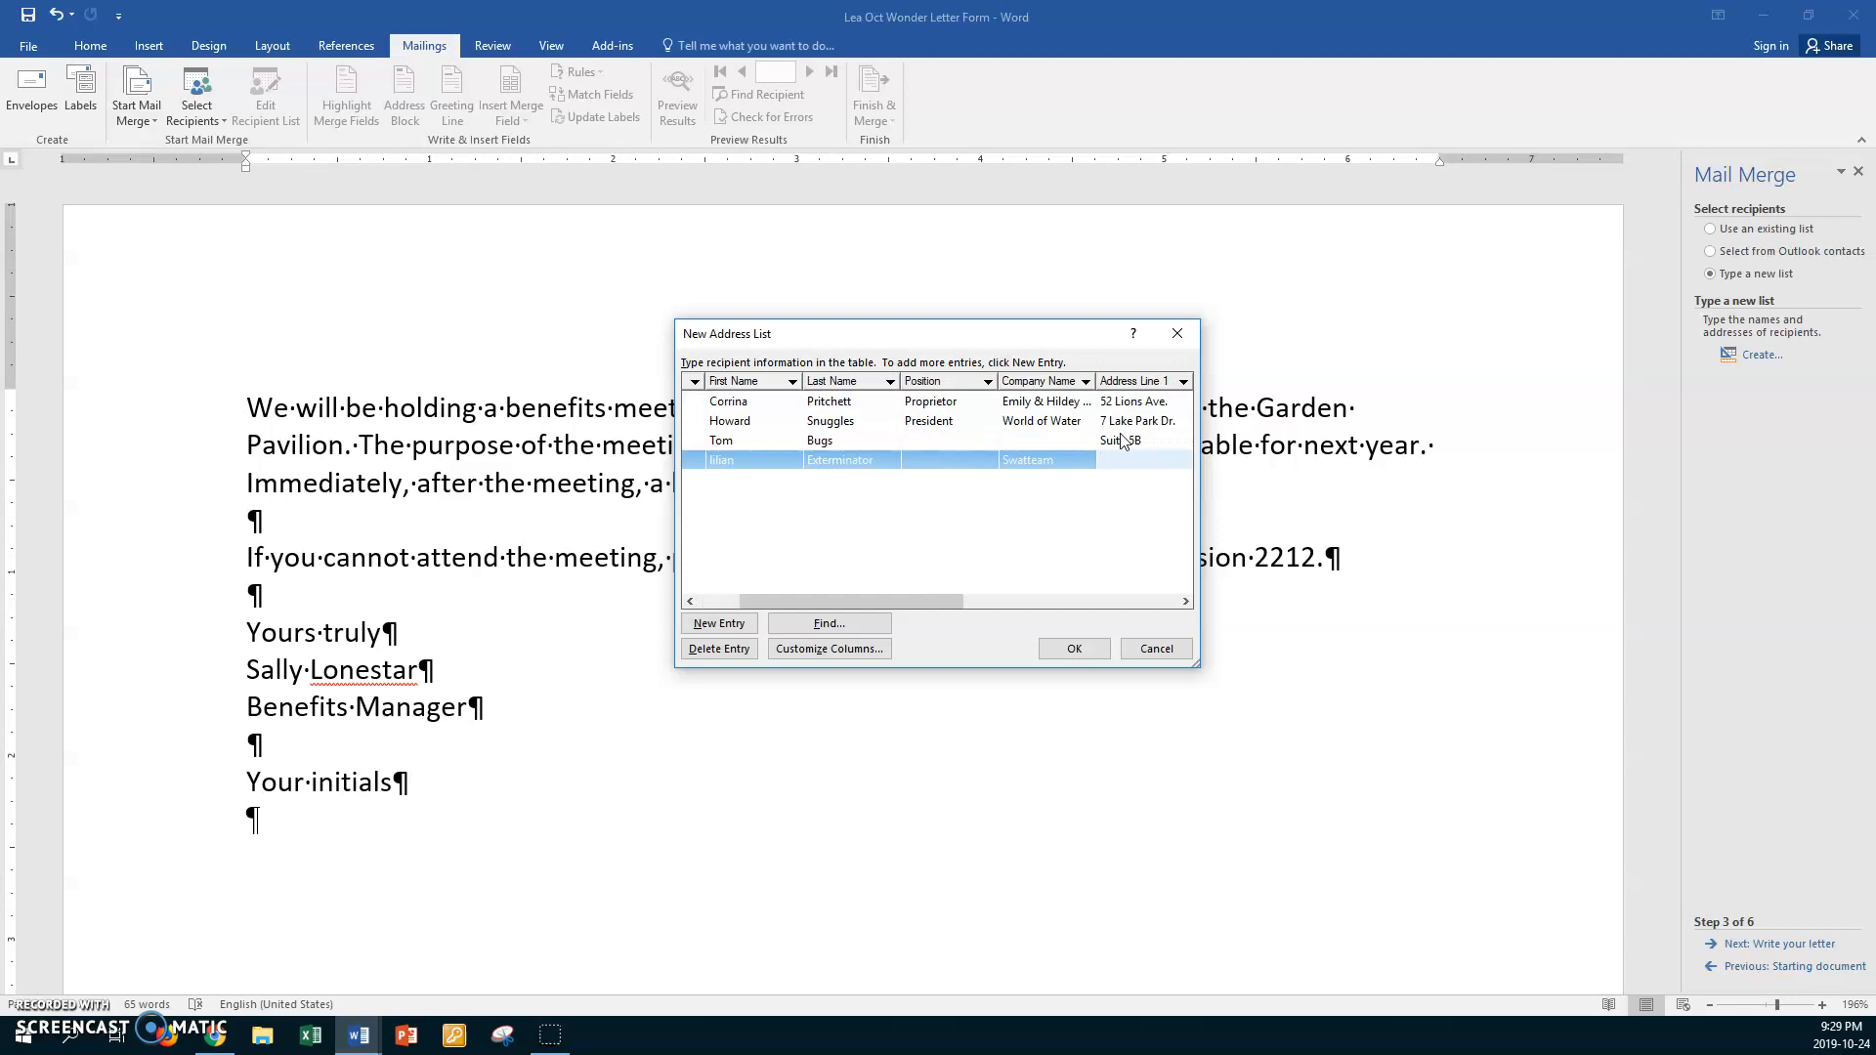
text(3)
text( Pest Co)
text(ntrol)
text( Ave.)
key(Tab)
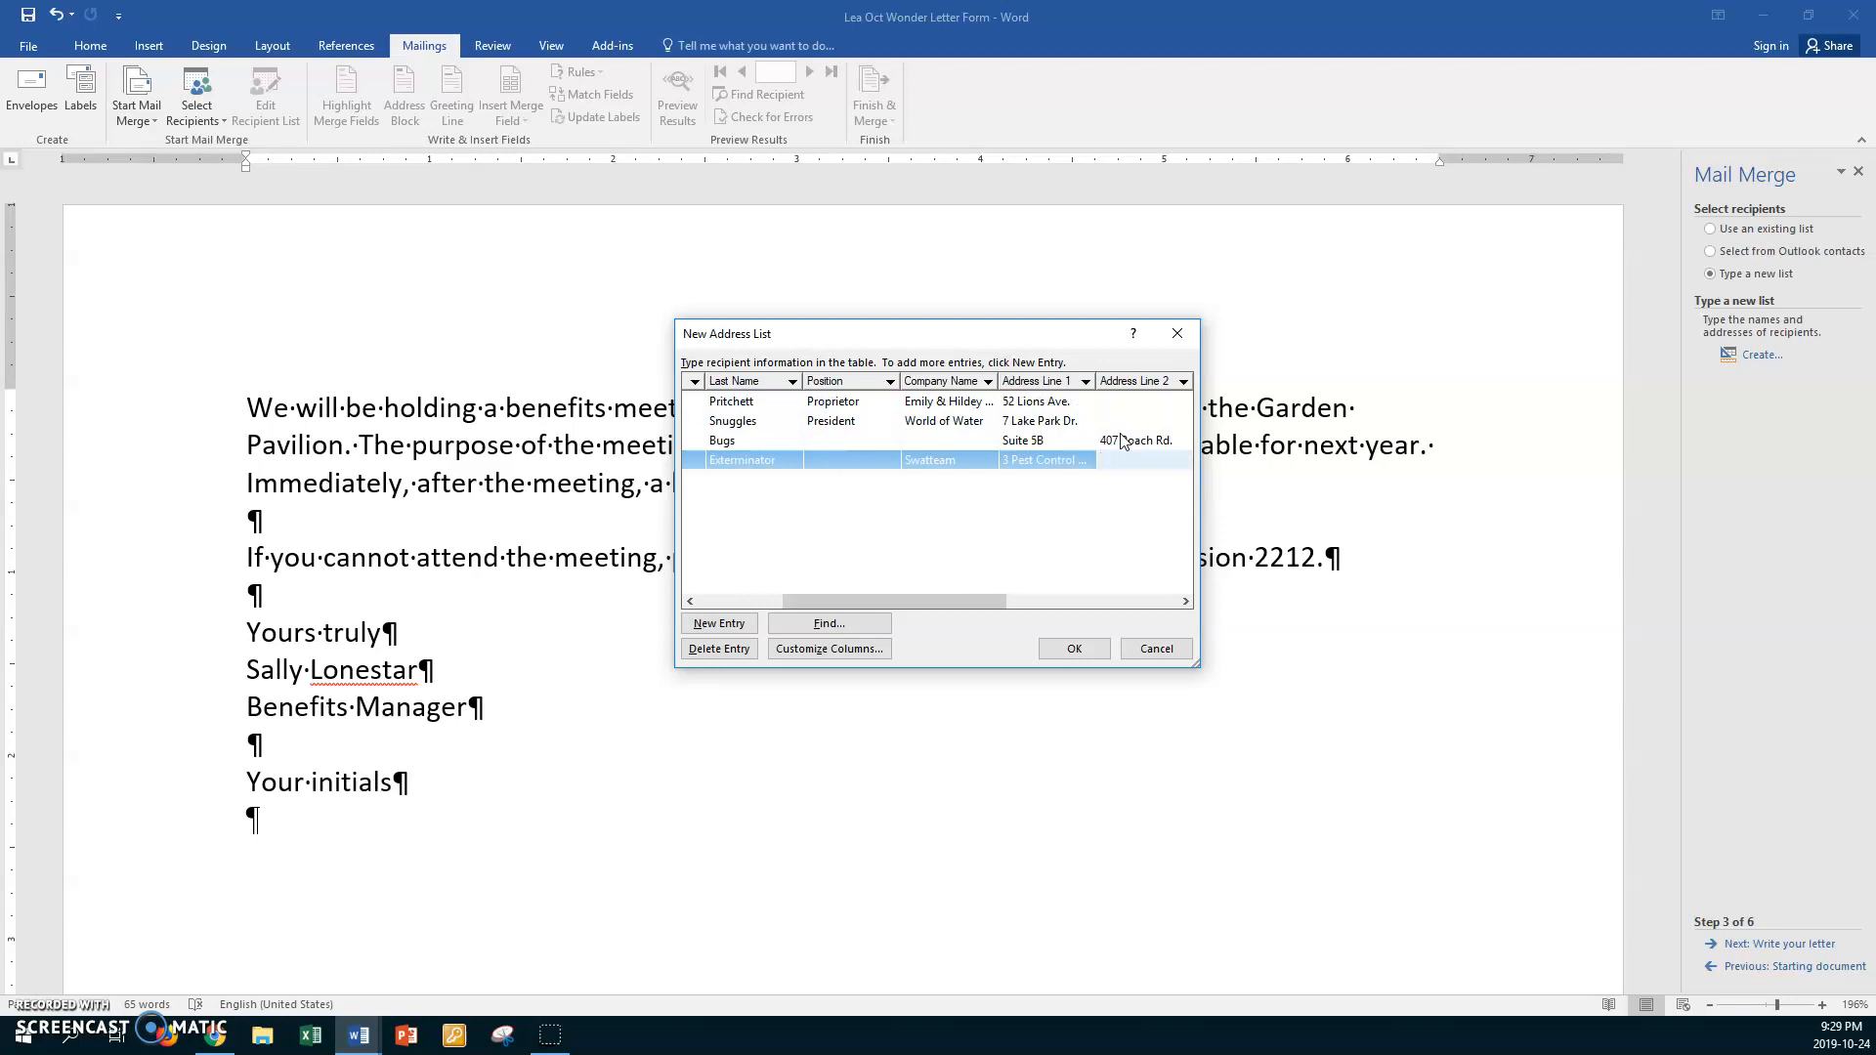
key(Tab)
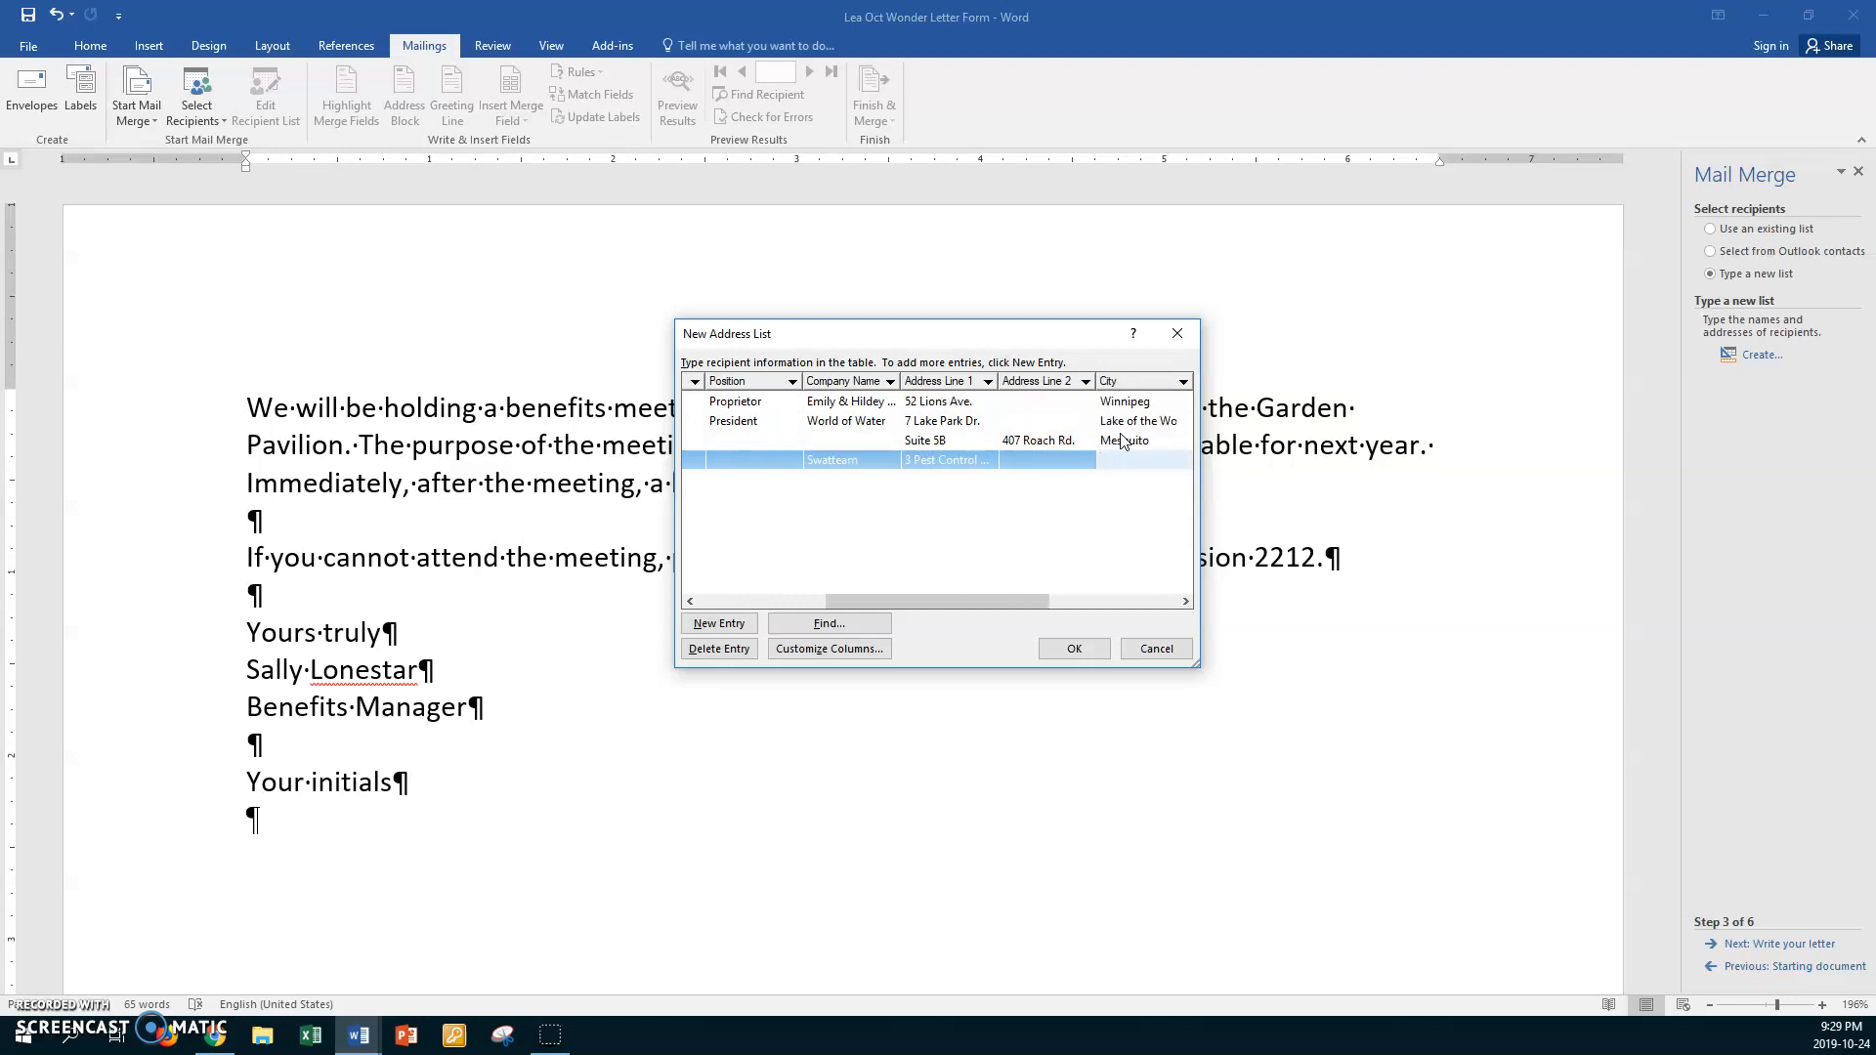
- Fill in the fourth recipient's city, province and postal code, and accept the completed address list
click(1122, 461)
text(Act-Cure)
key(Tab)
text(BC)
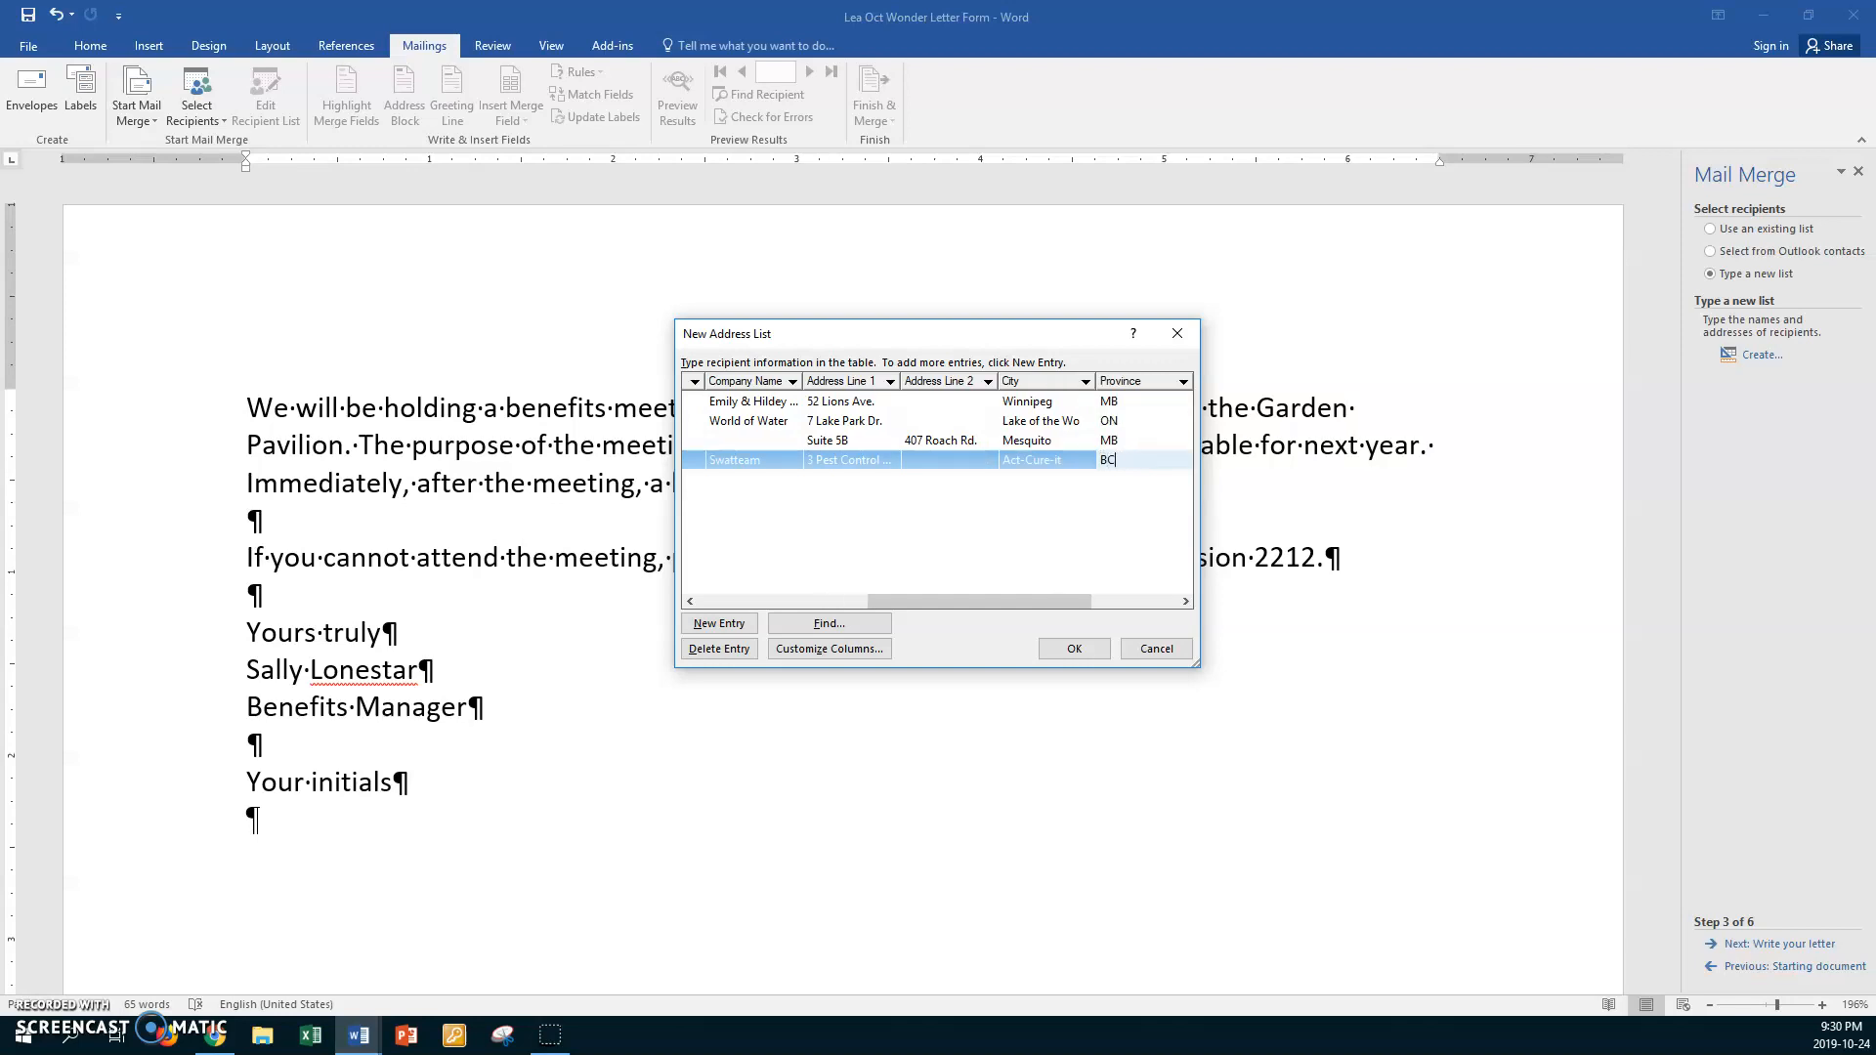
key(Tab)
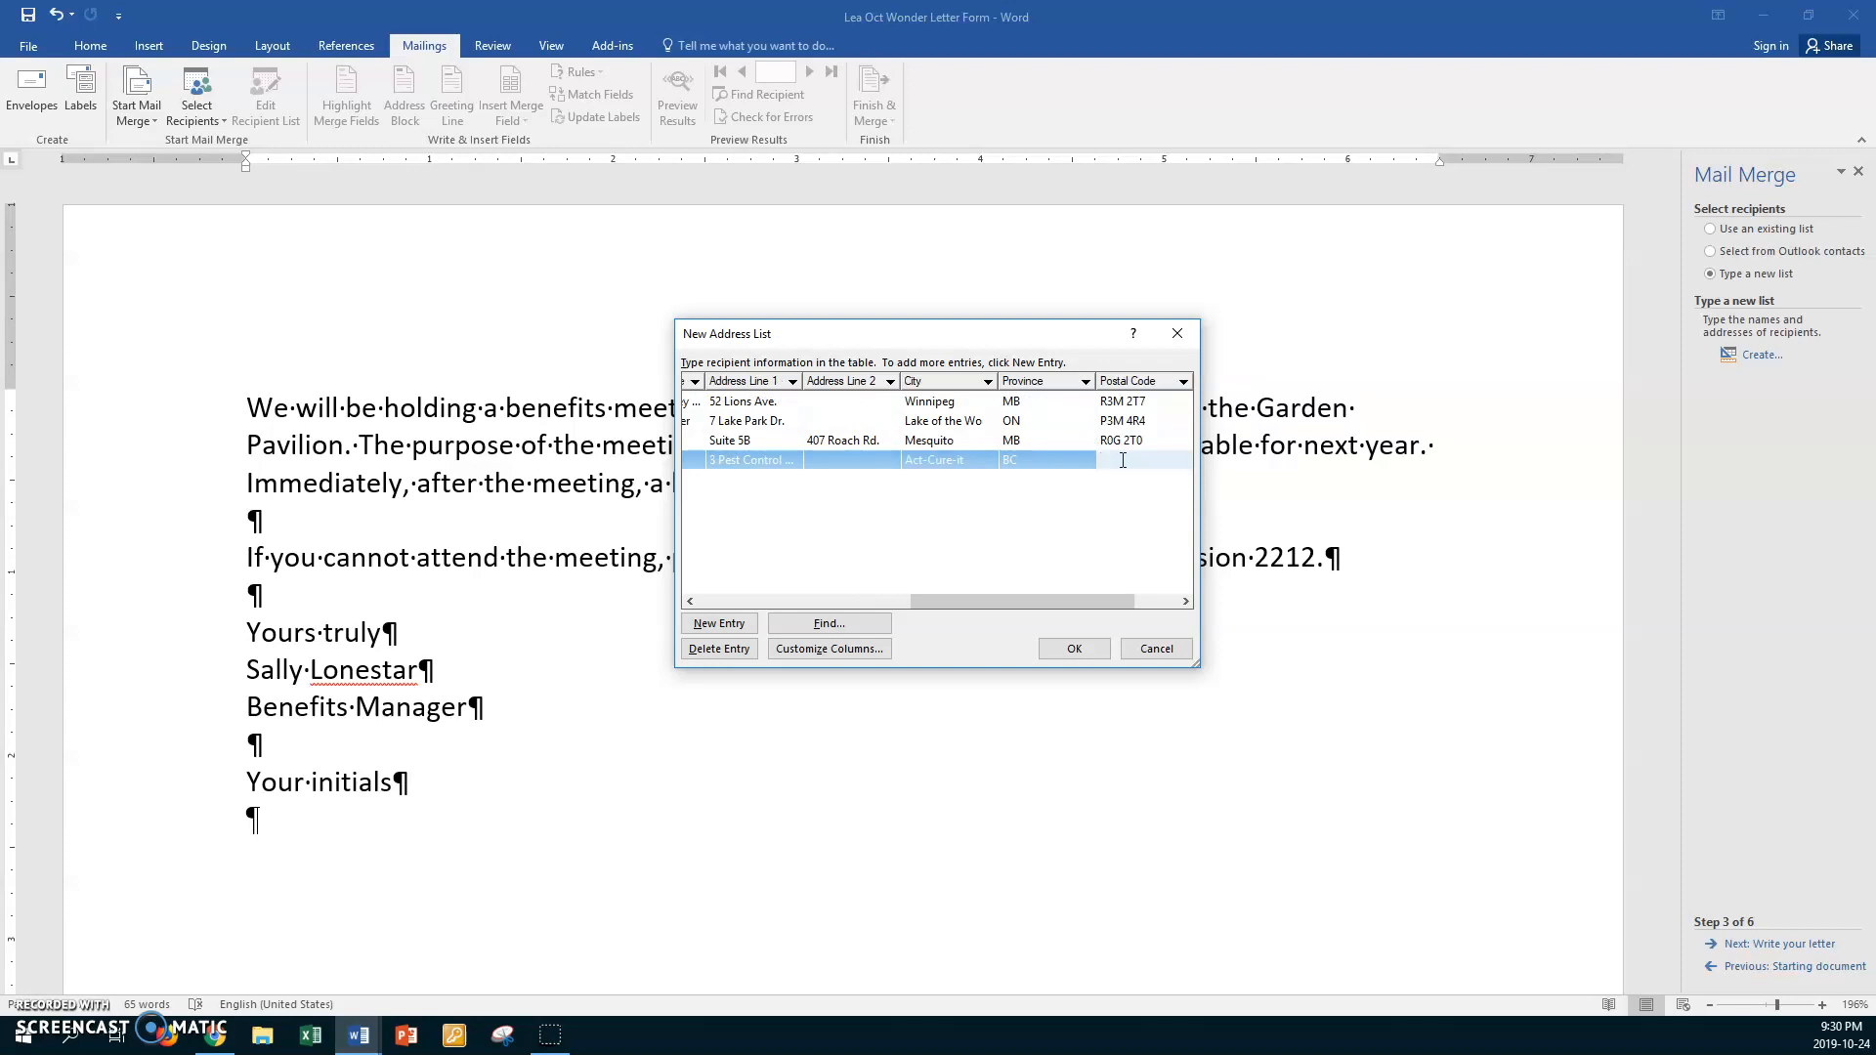
text(T5X 3W3)
click(1070, 649)
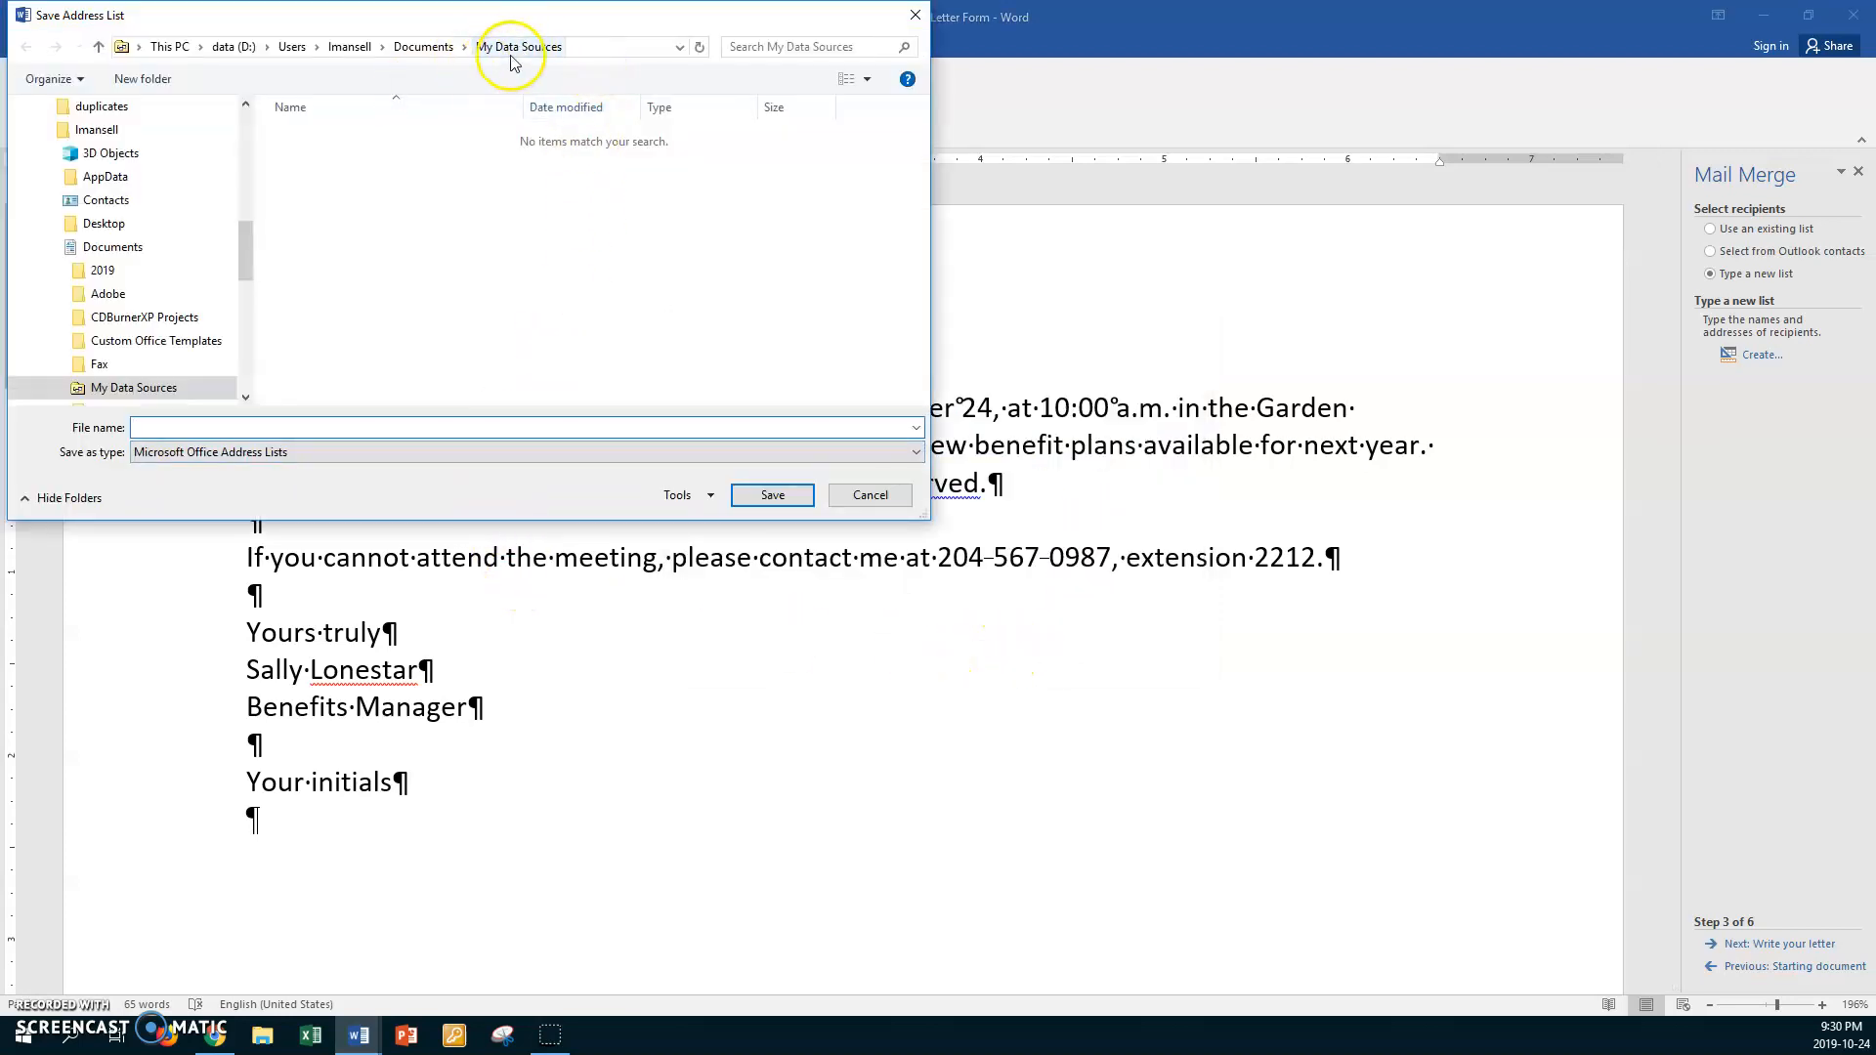
- Choose the Mail Merge subfolder of the ABT folder on the personal U drive as the save location for the address list
mouse_move(243, 234)
mouse_down()
mouse_move(220, 337)
mouse_move(235, 209)
mouse_up()
click(118, 246)
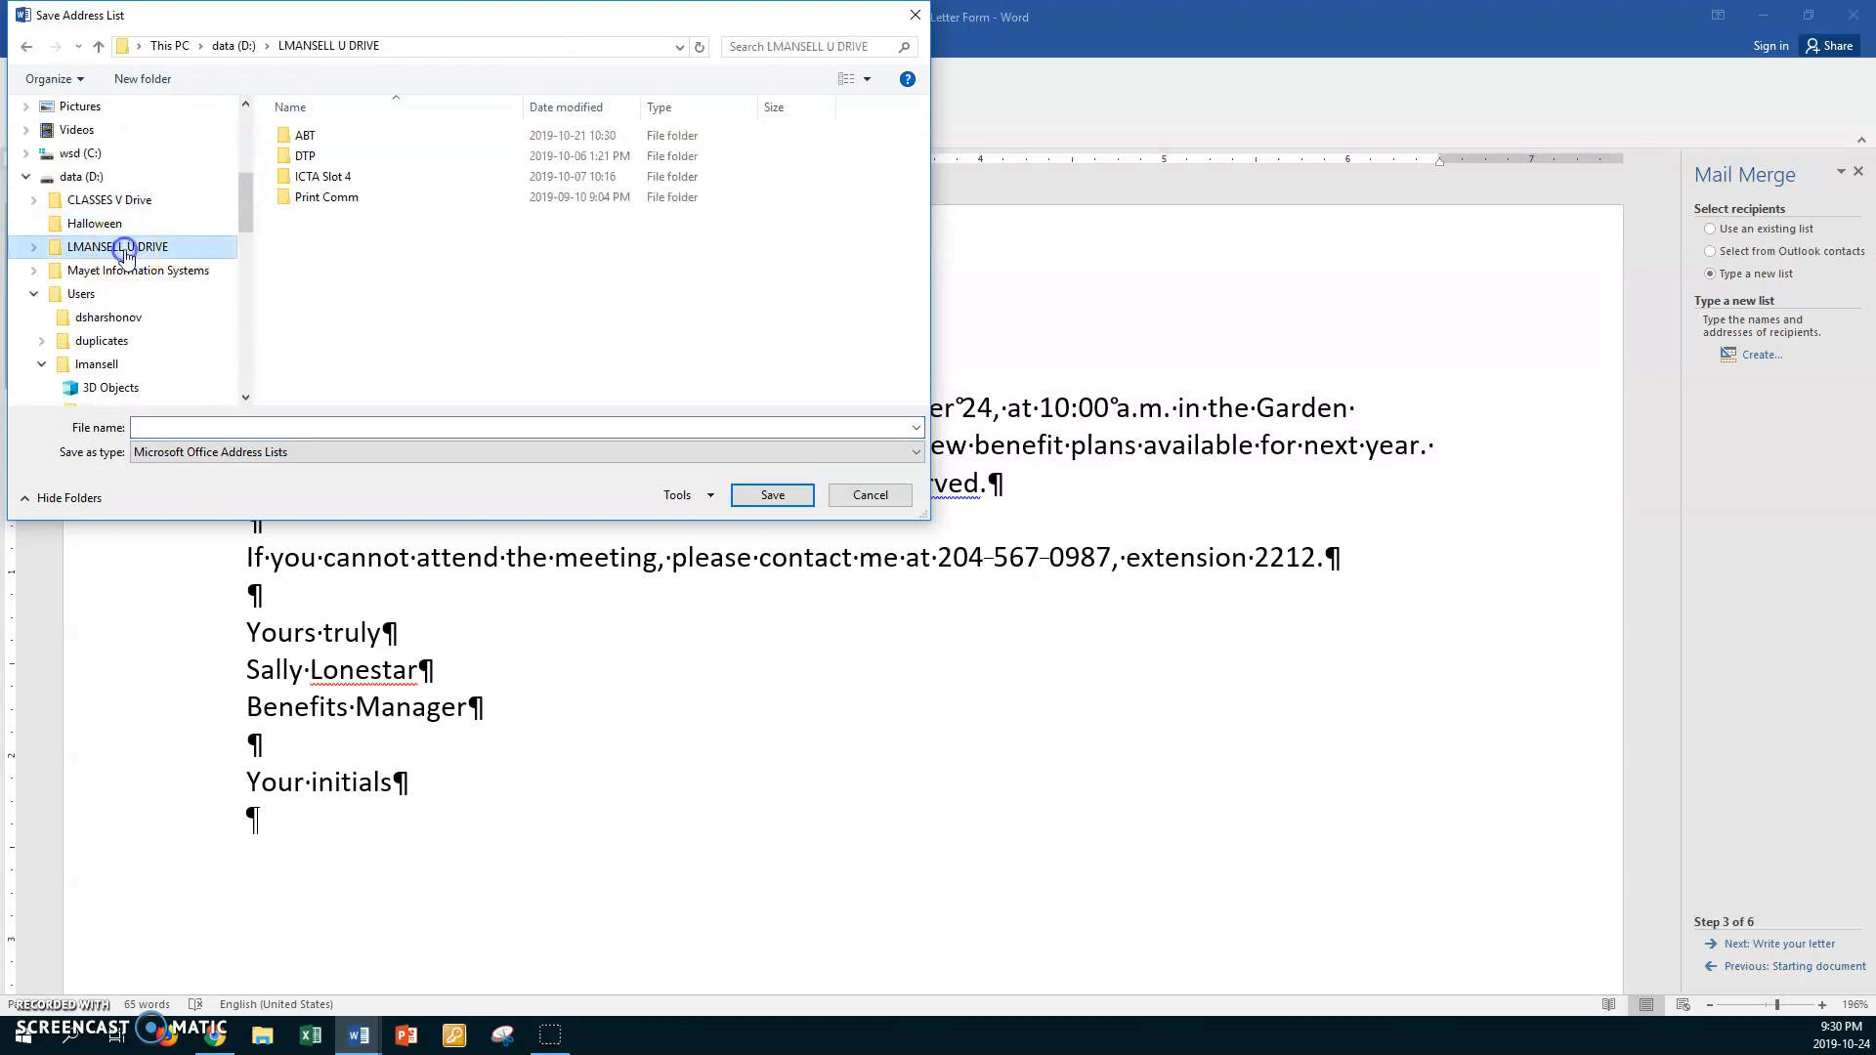
double_click(288, 136)
double_click(283, 196)
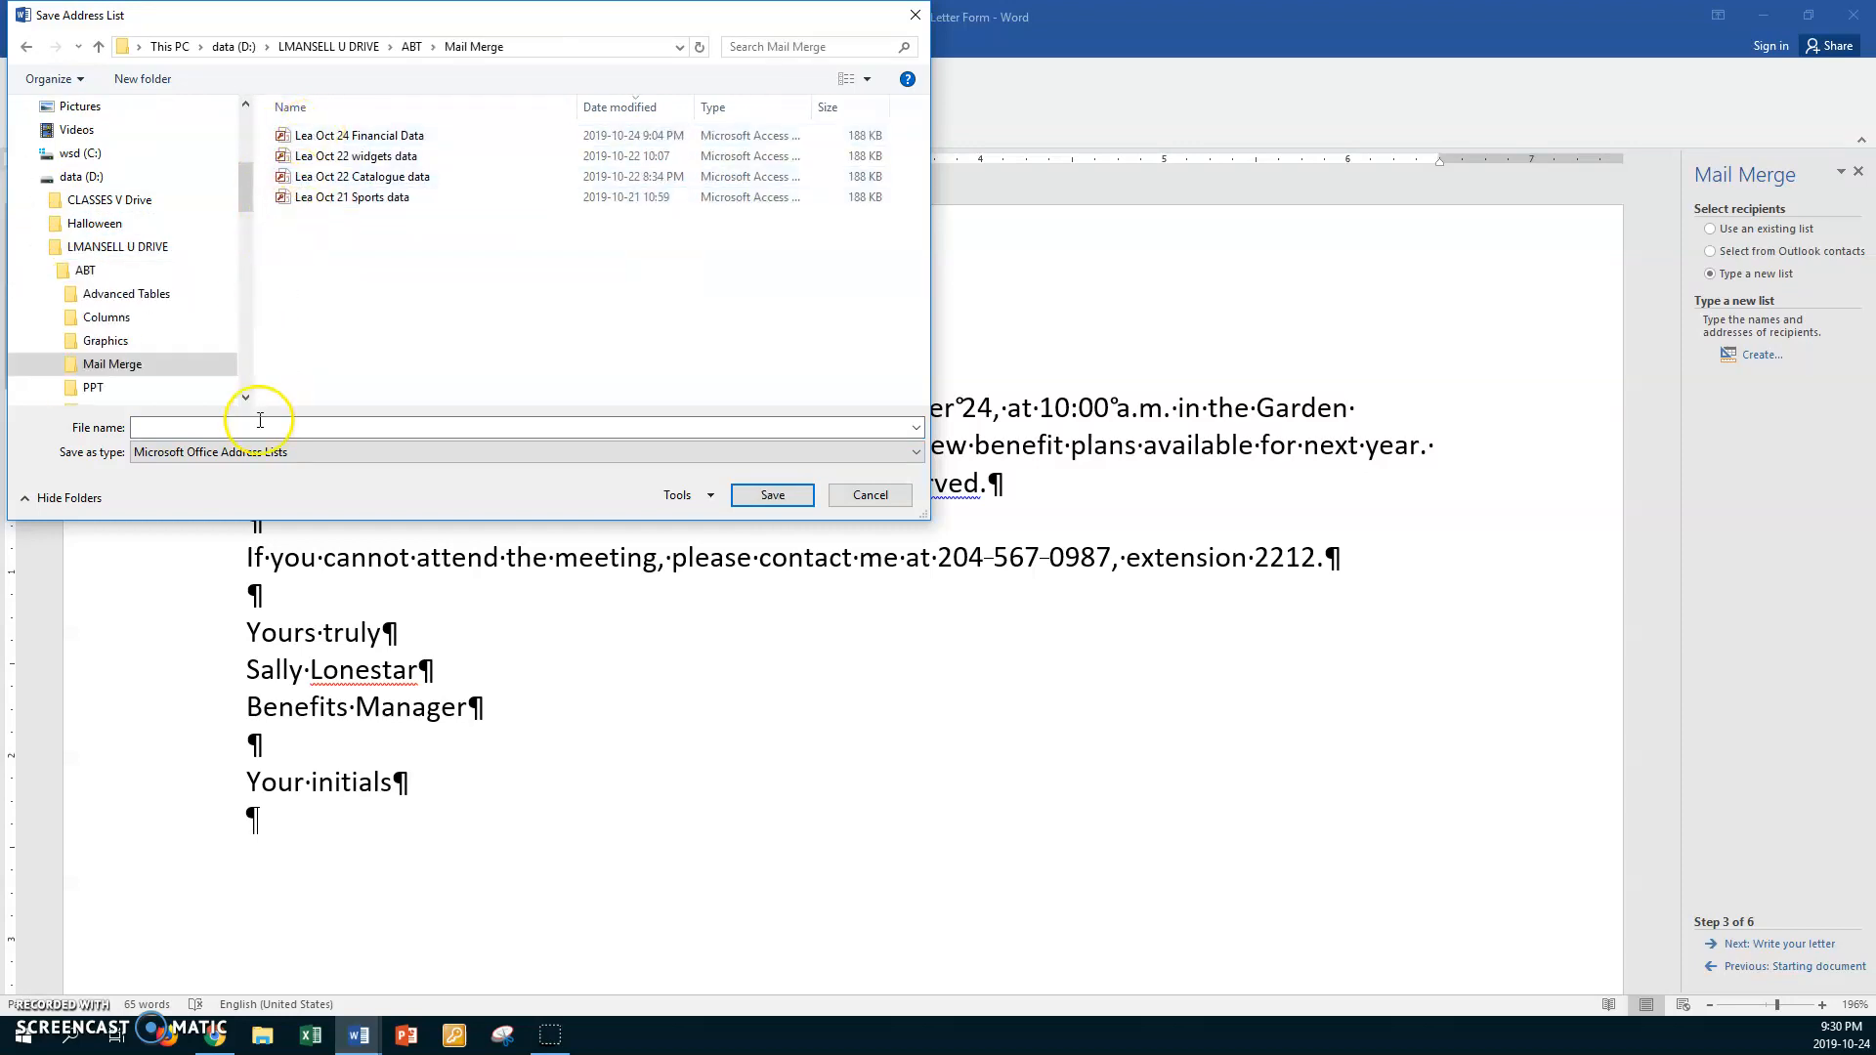
click(163, 428)
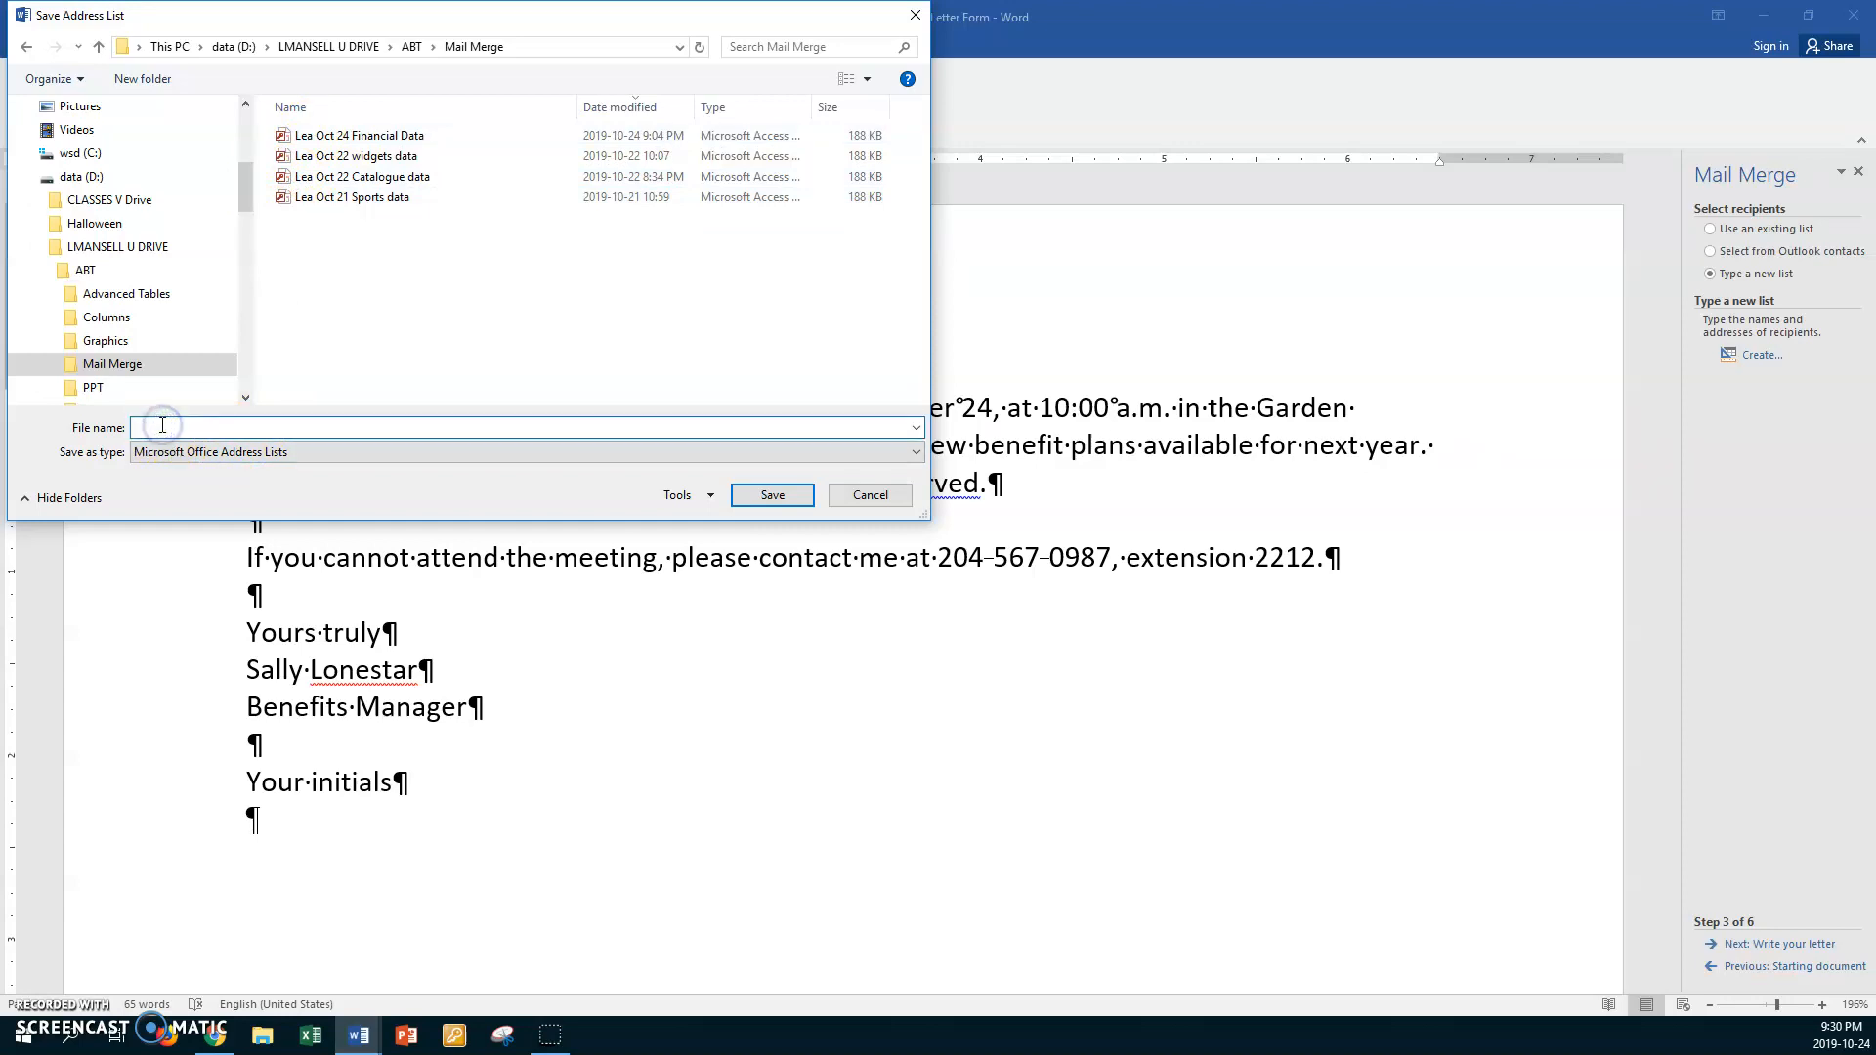
text(lEA oCT)
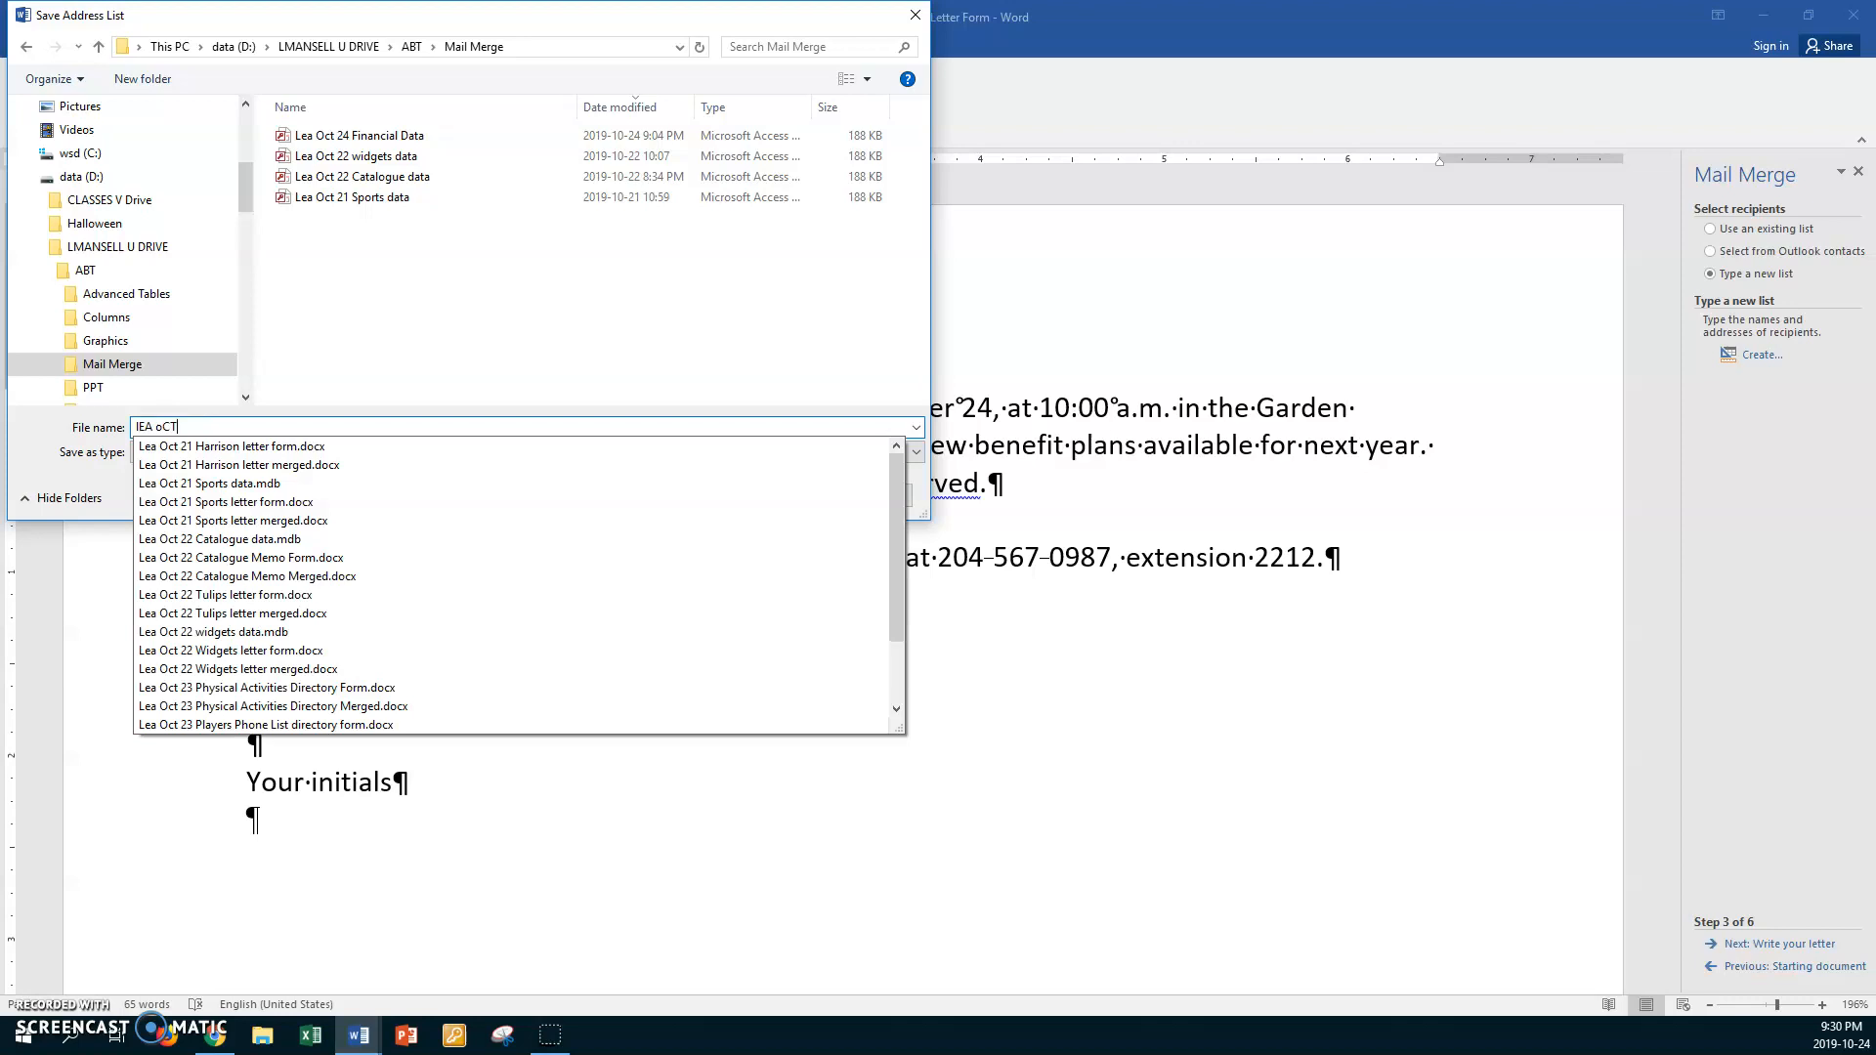
key(BackSpace)
key(BackSpace)
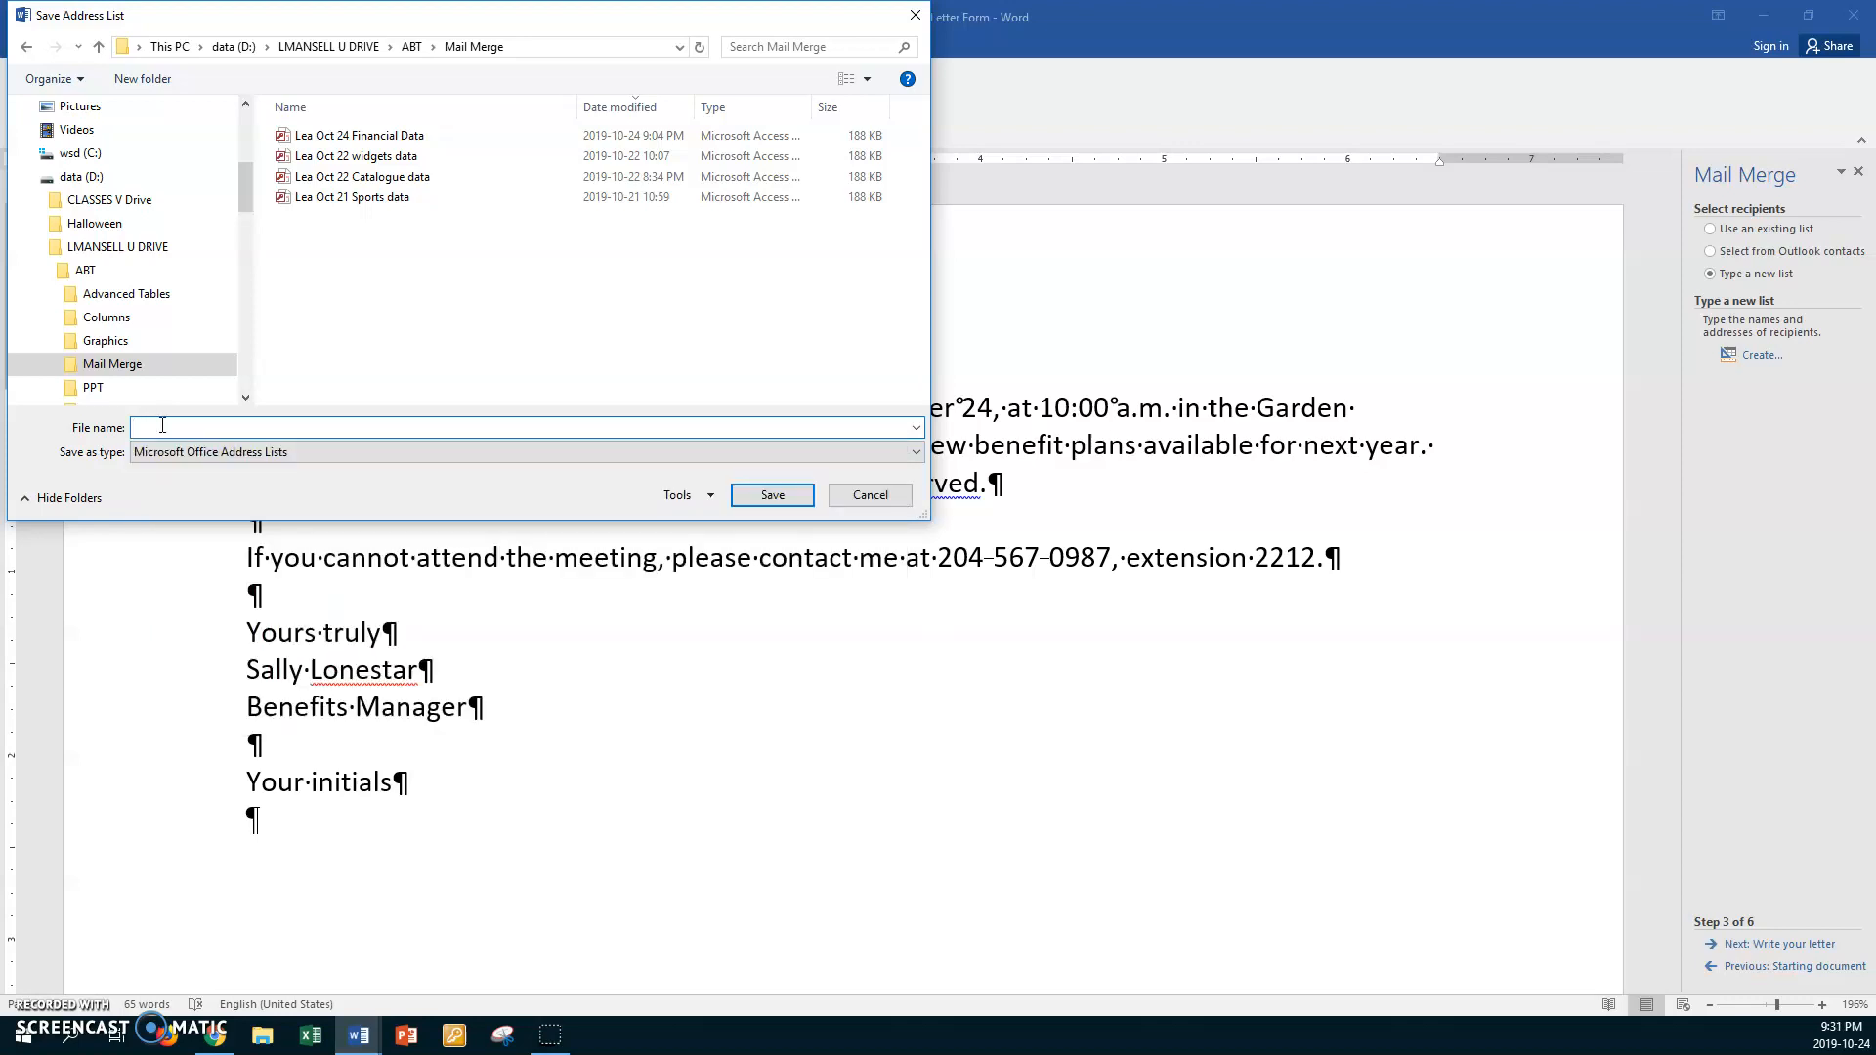
- Save the address list under the author's first name followed by "Oct 24 Wonder data"
text(Lea Oct)
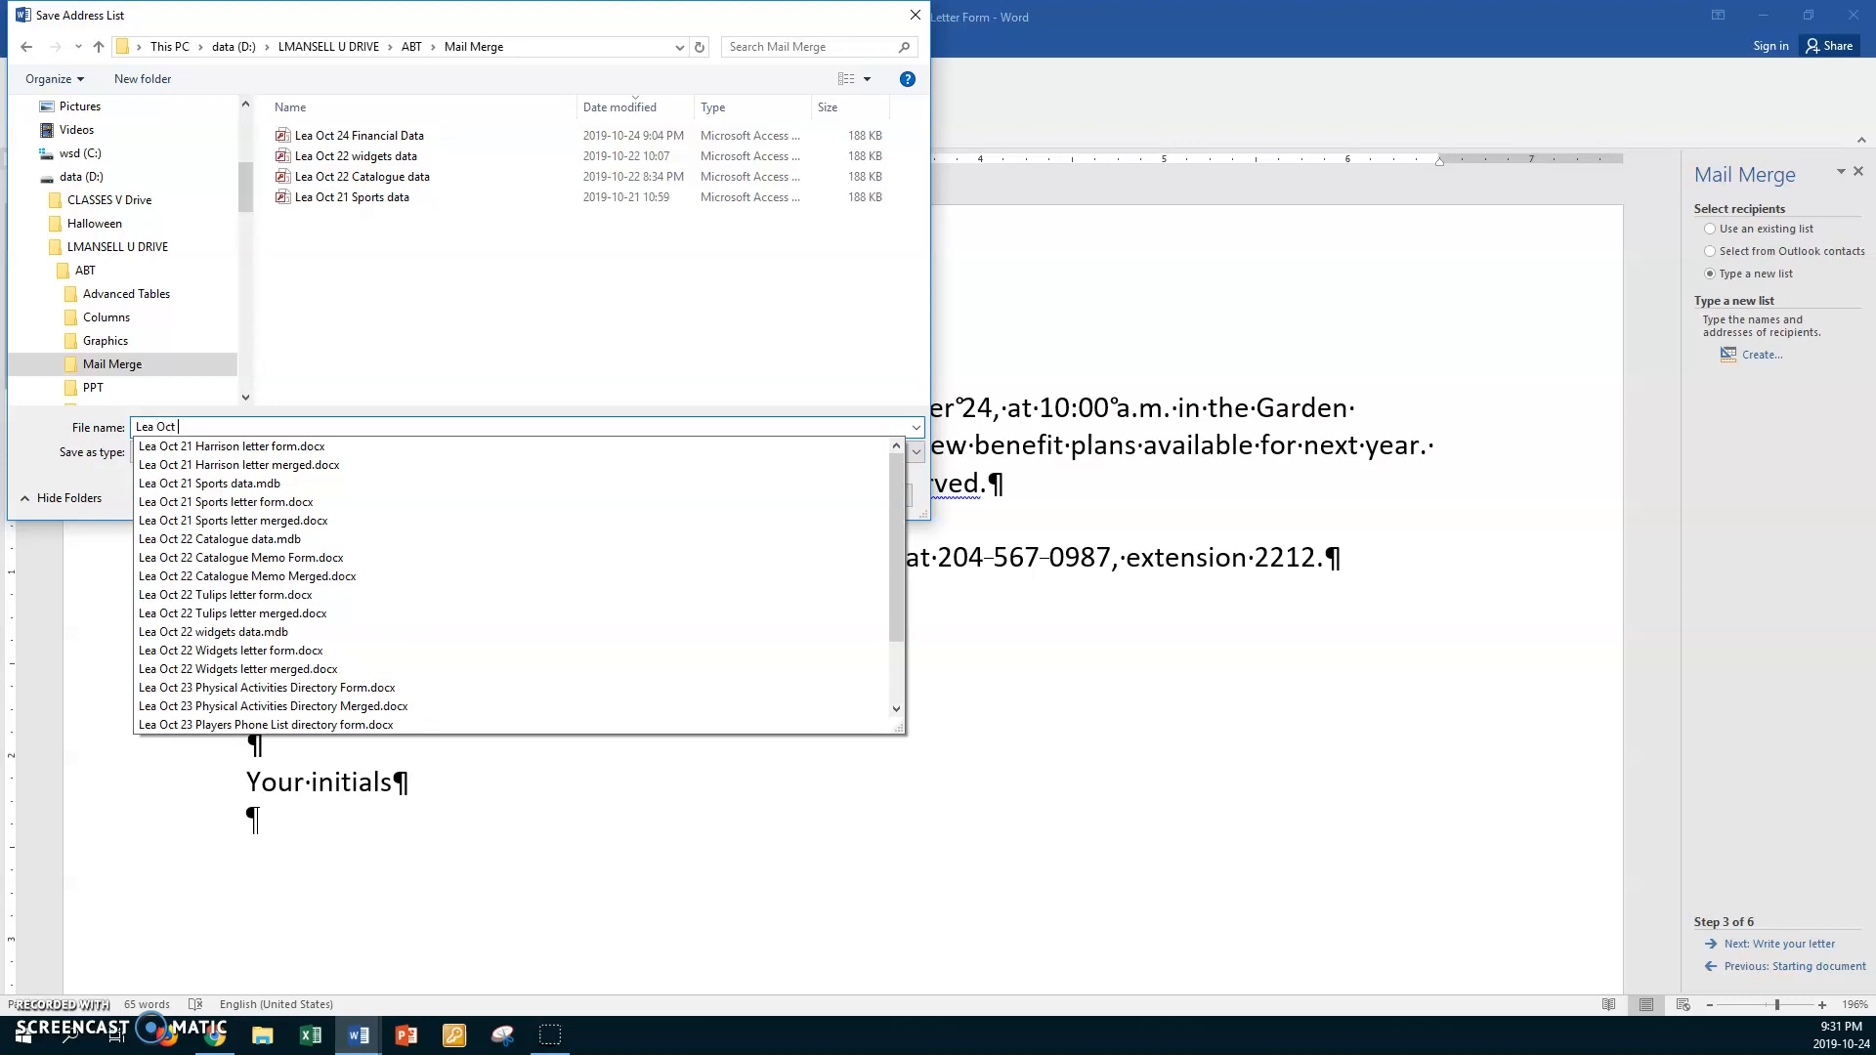
text( 24)
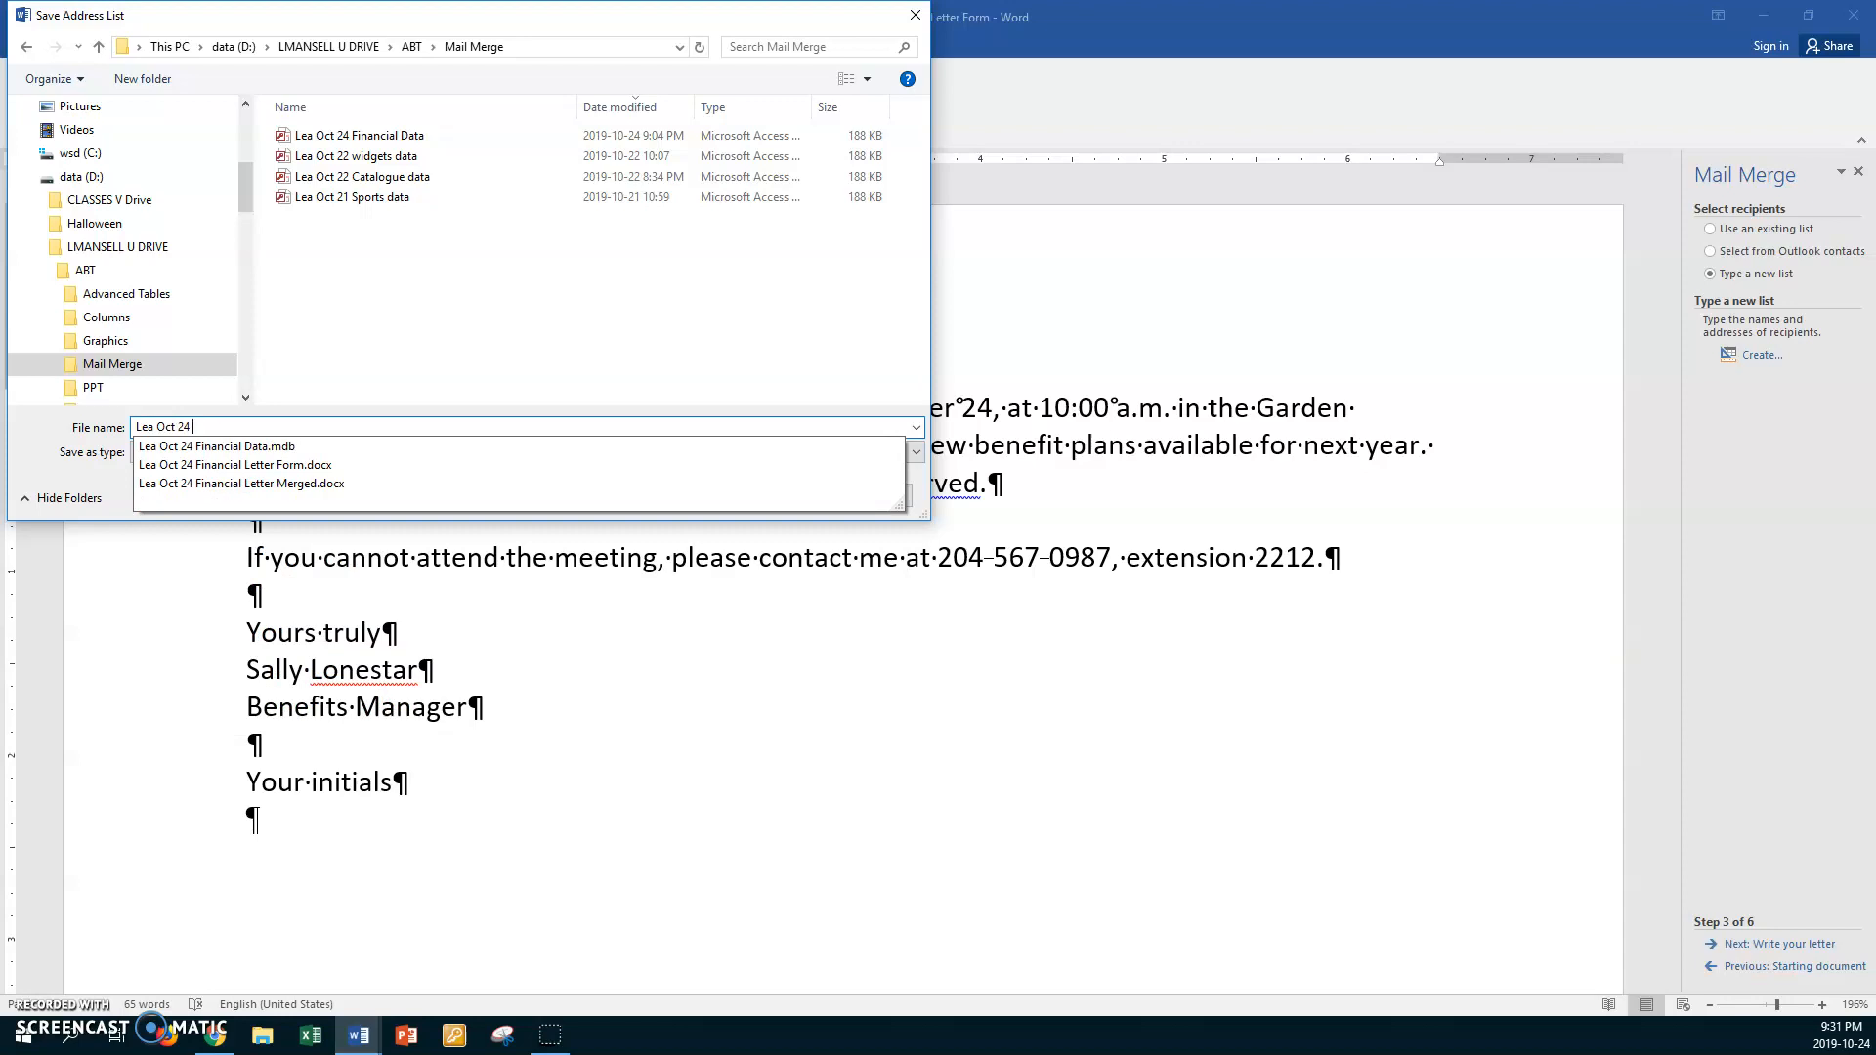
text( Wonder data)
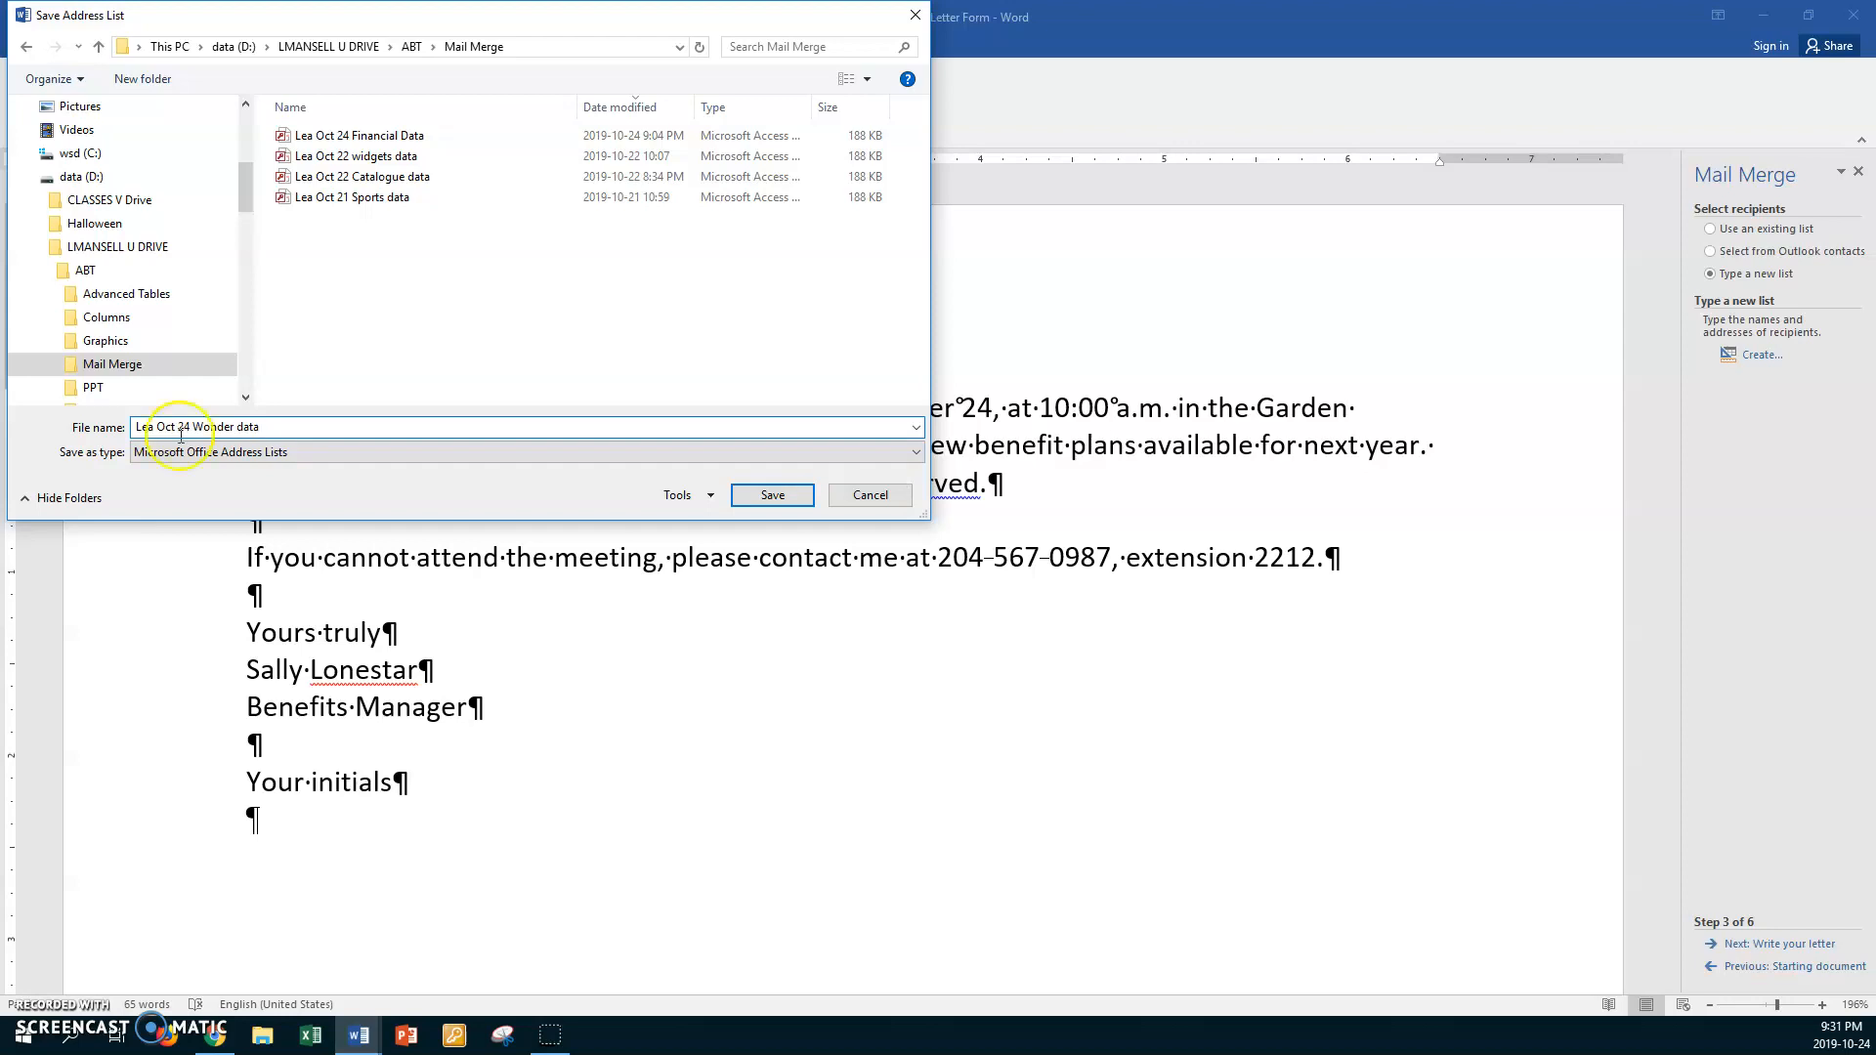
click(767, 497)
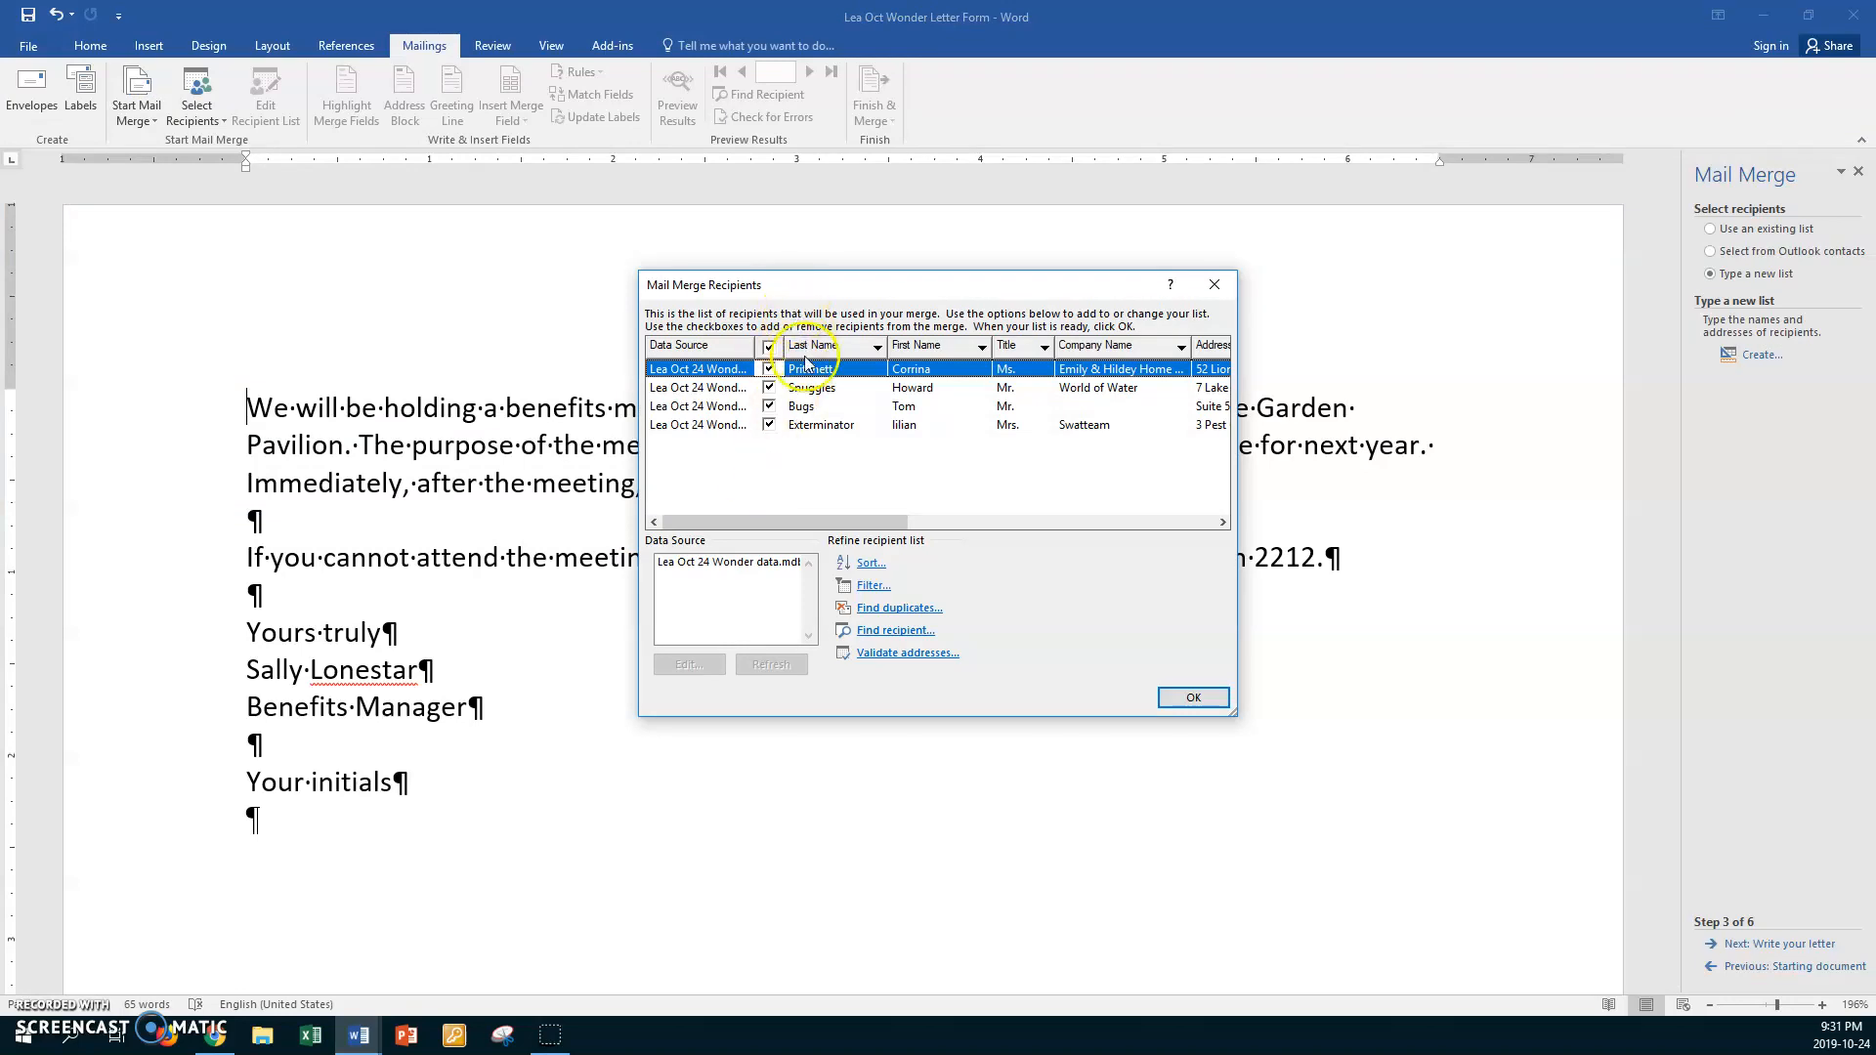
- Sort the merge recipients by last name, widen the recipient list to show more address columns, and accept it
click(821, 346)
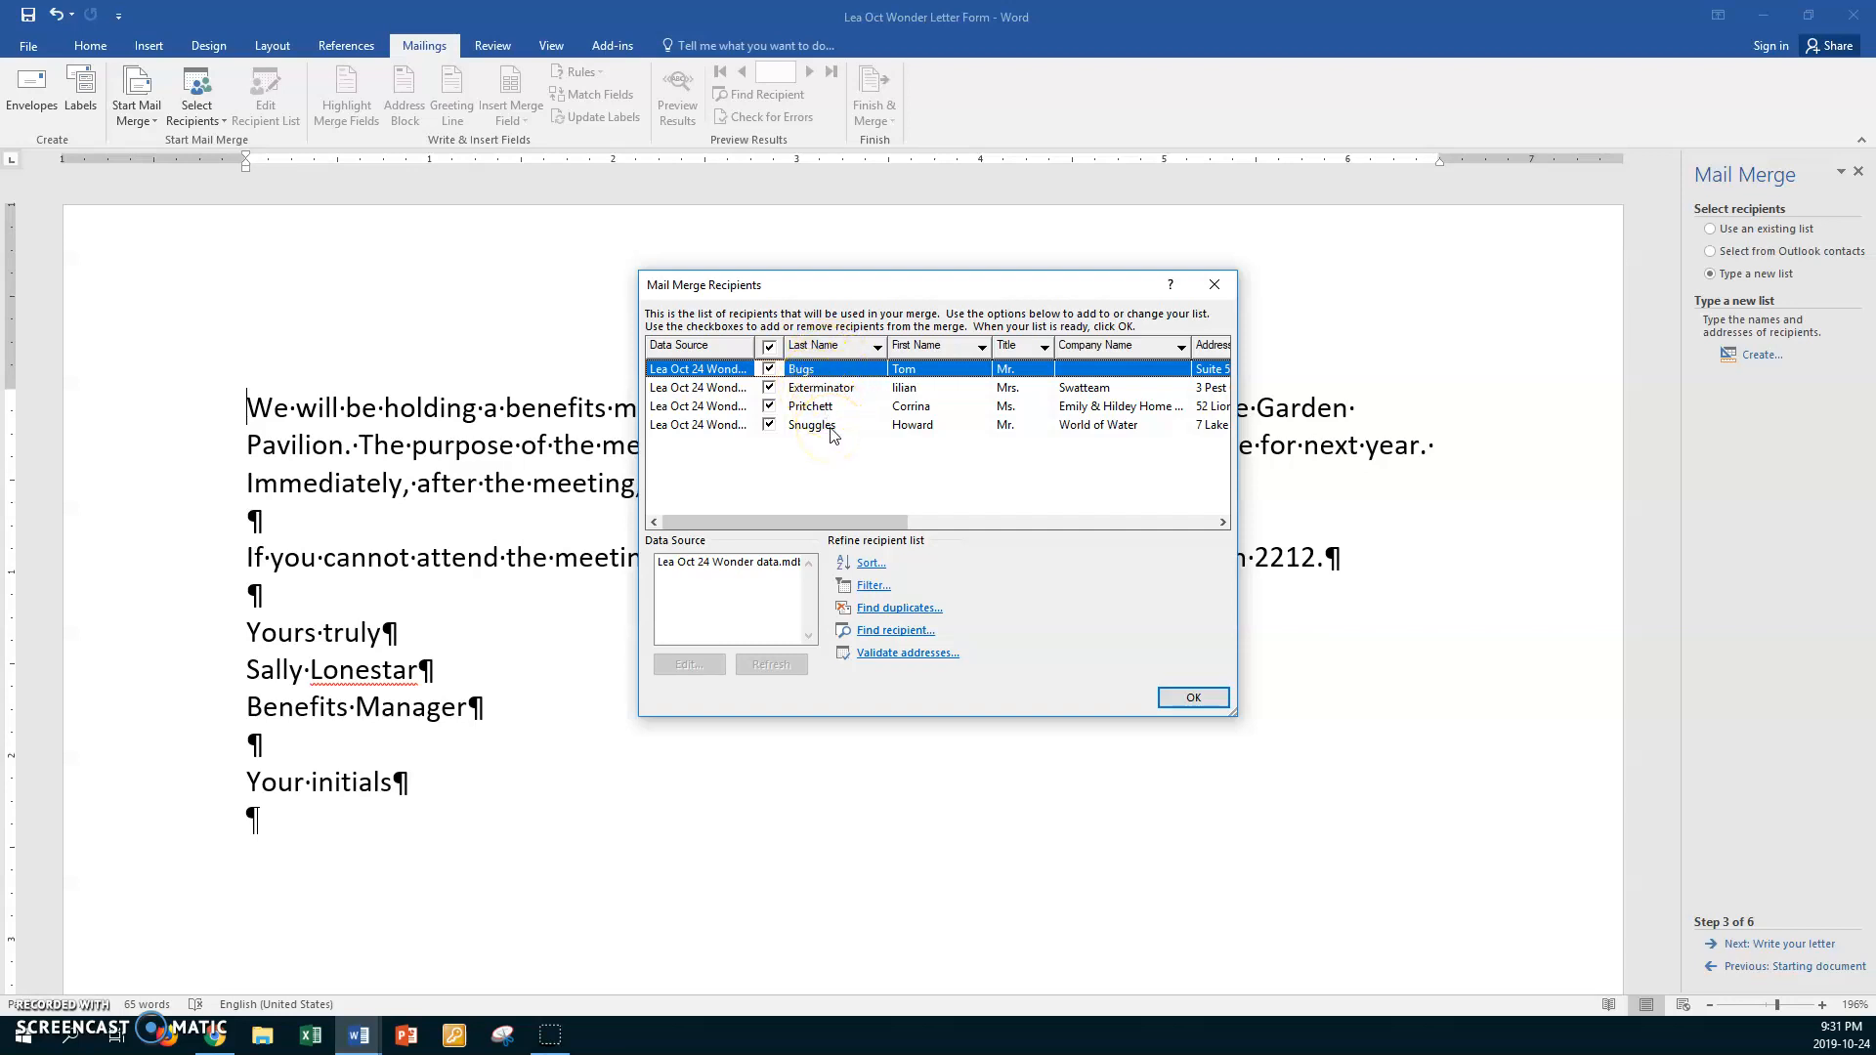
drag(1230, 715, 1542, 730)
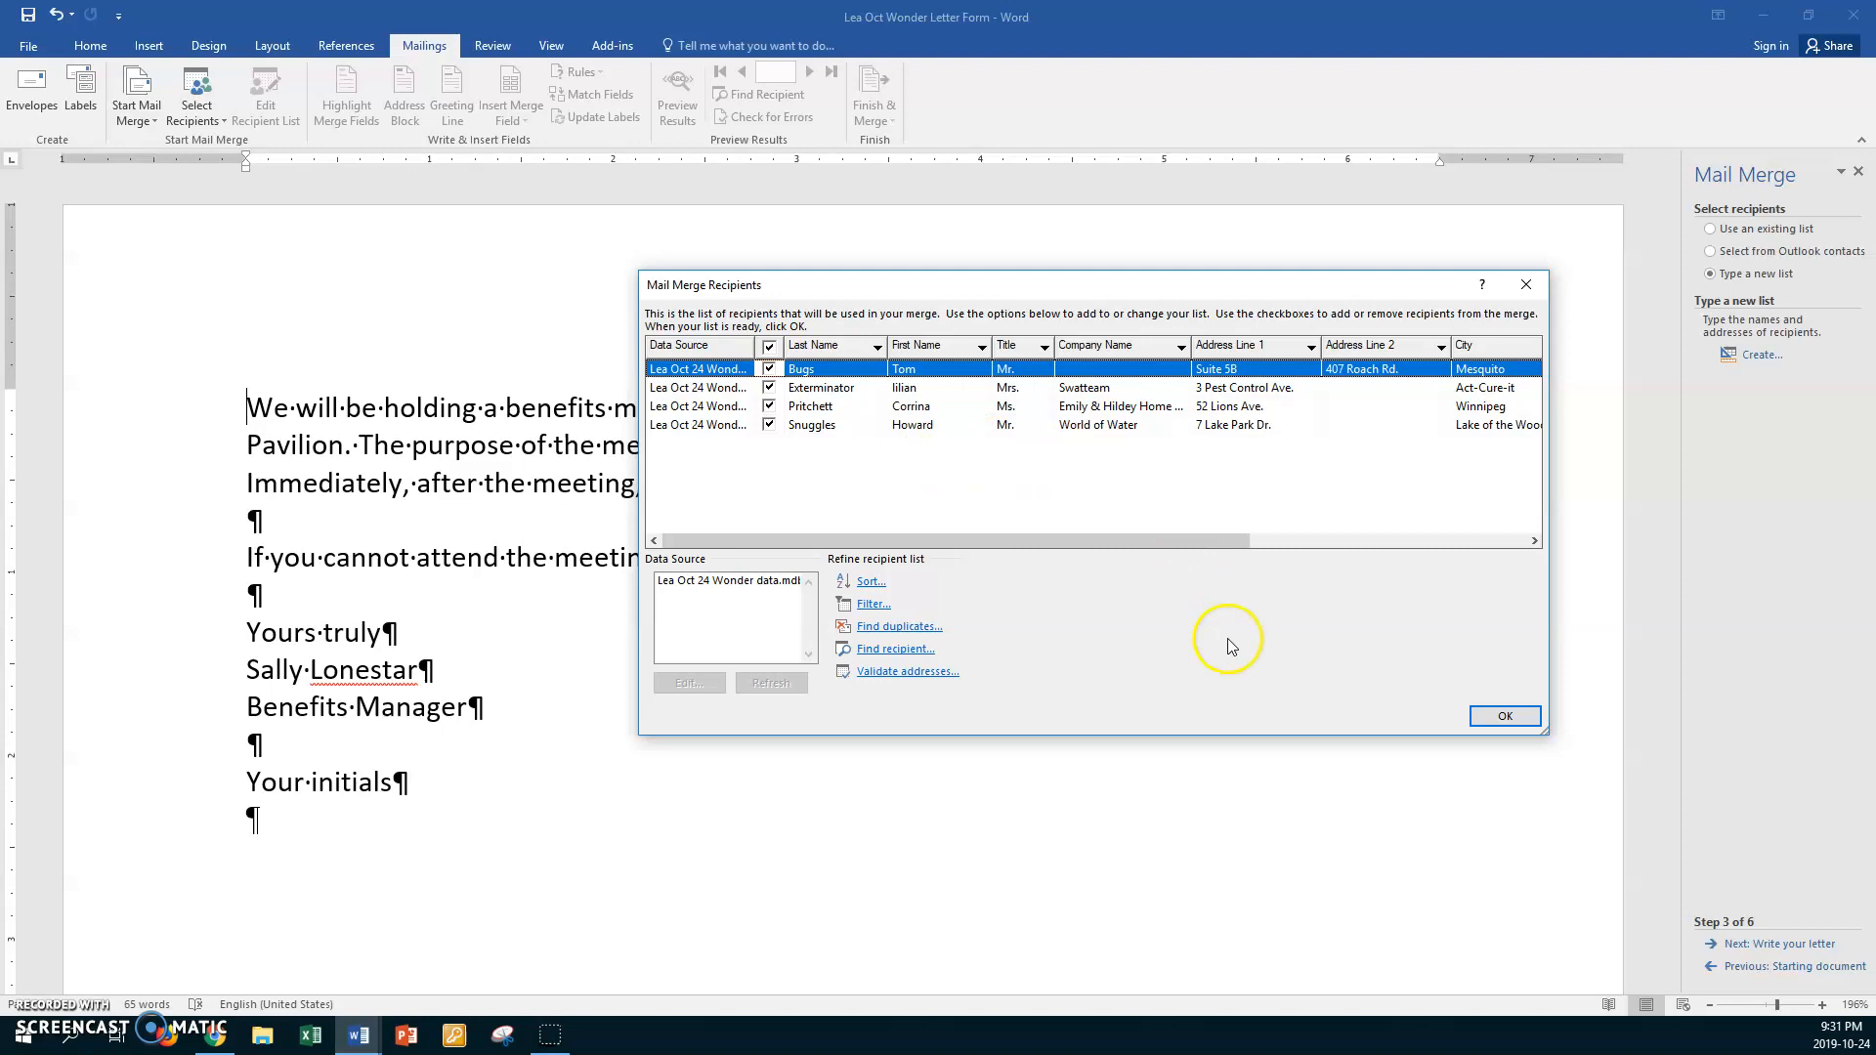
click(1482, 719)
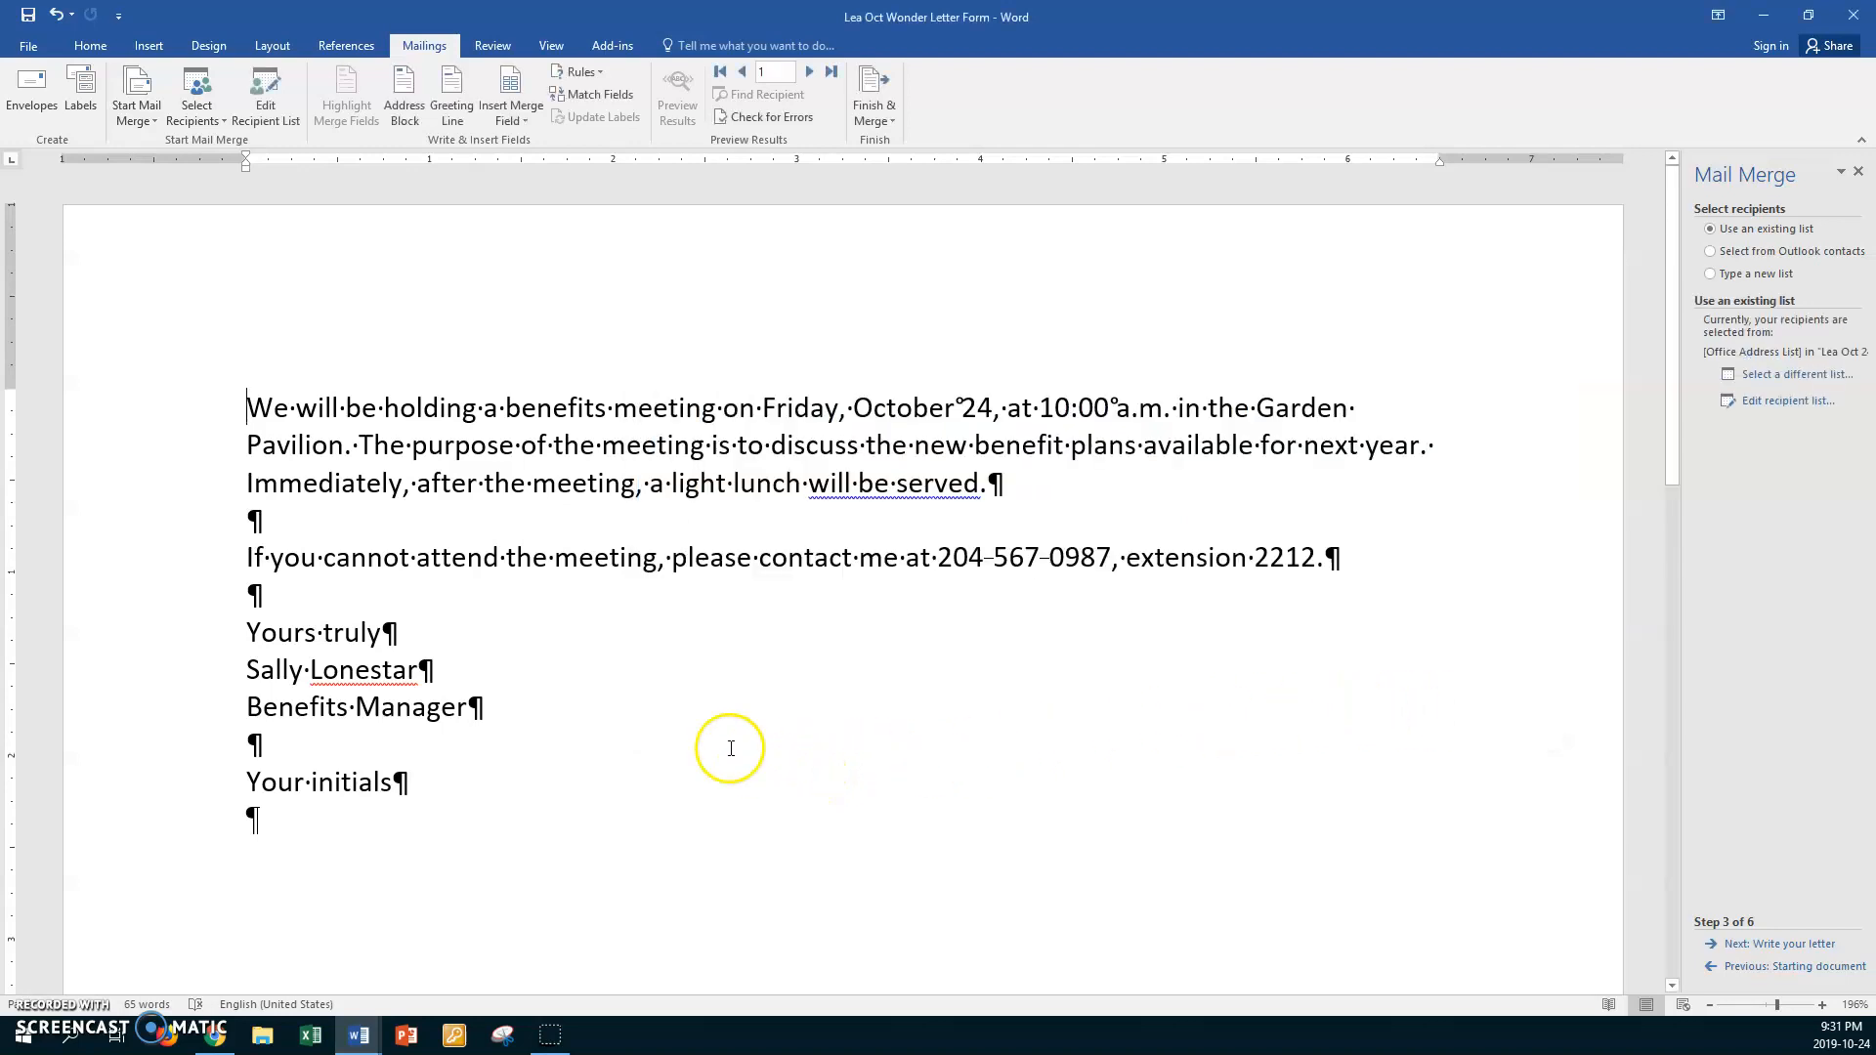
- Add a new line above the letter's first paragraph and insert the current date there in the "October 24, 2019" format
key(Return)
click(252, 405)
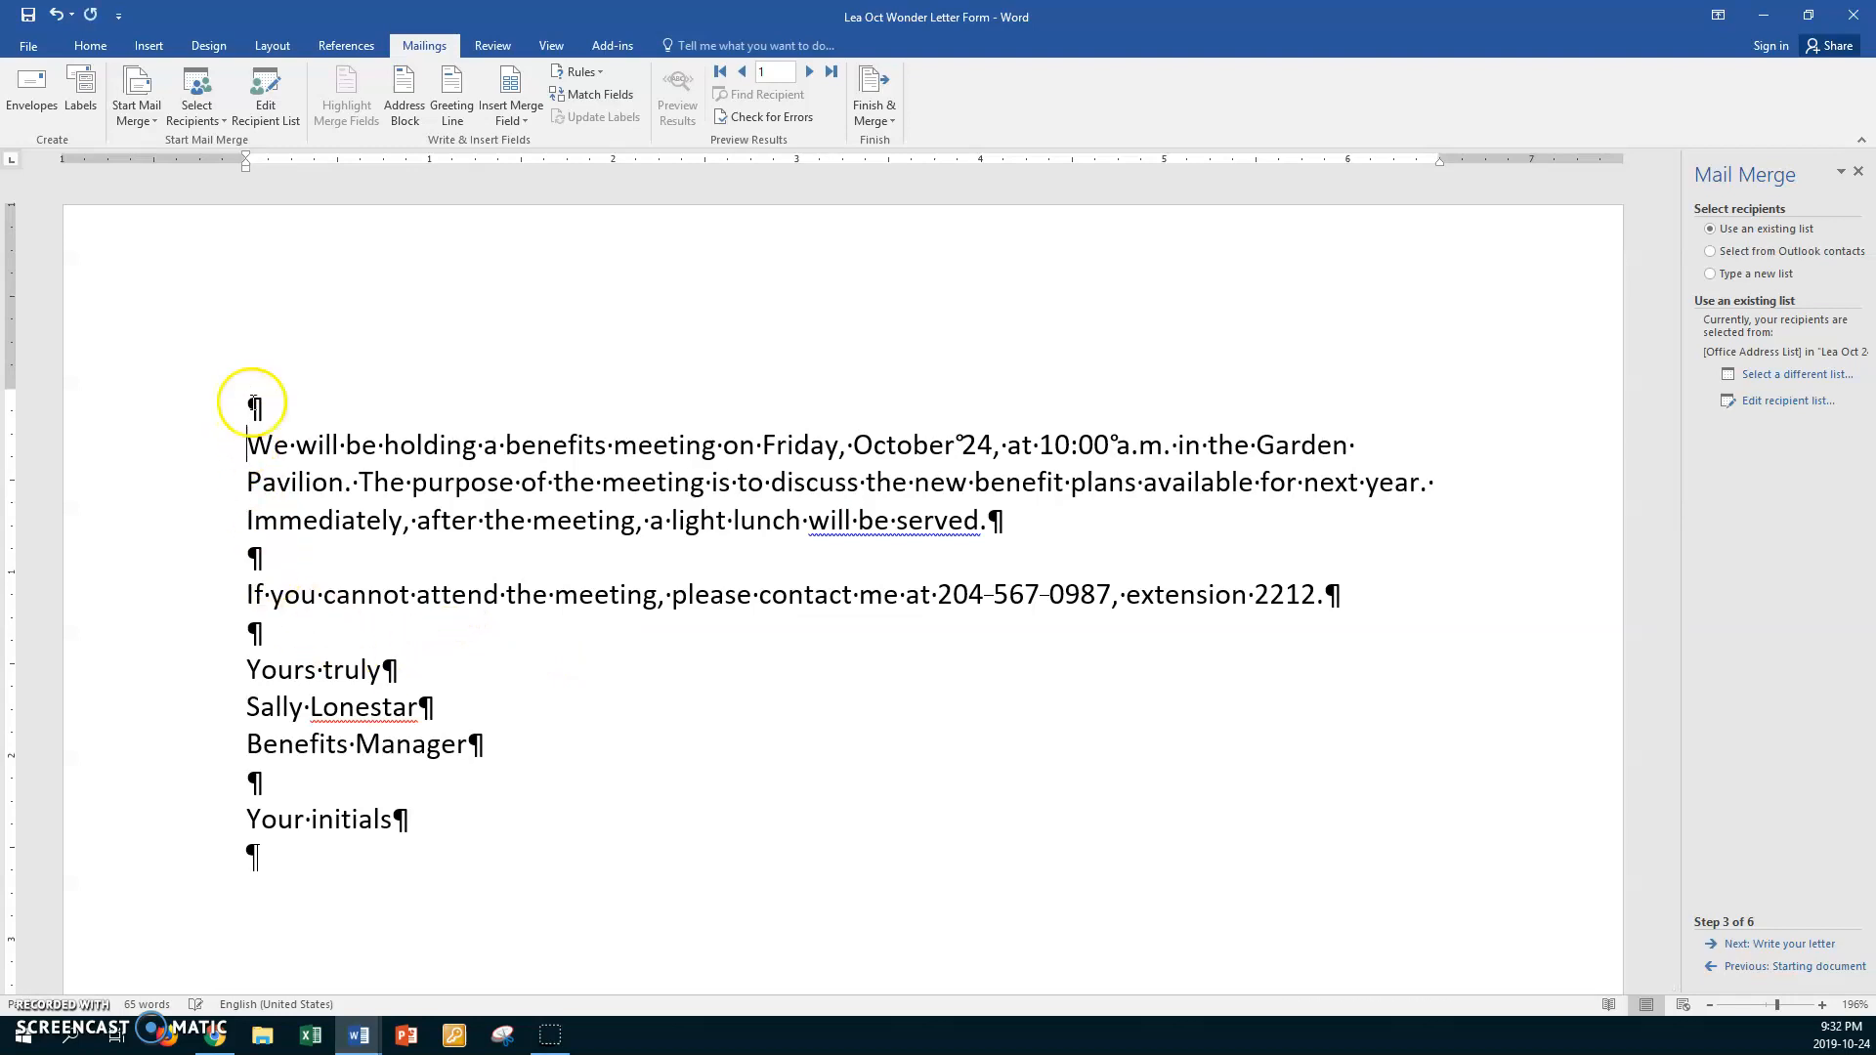
click(149, 45)
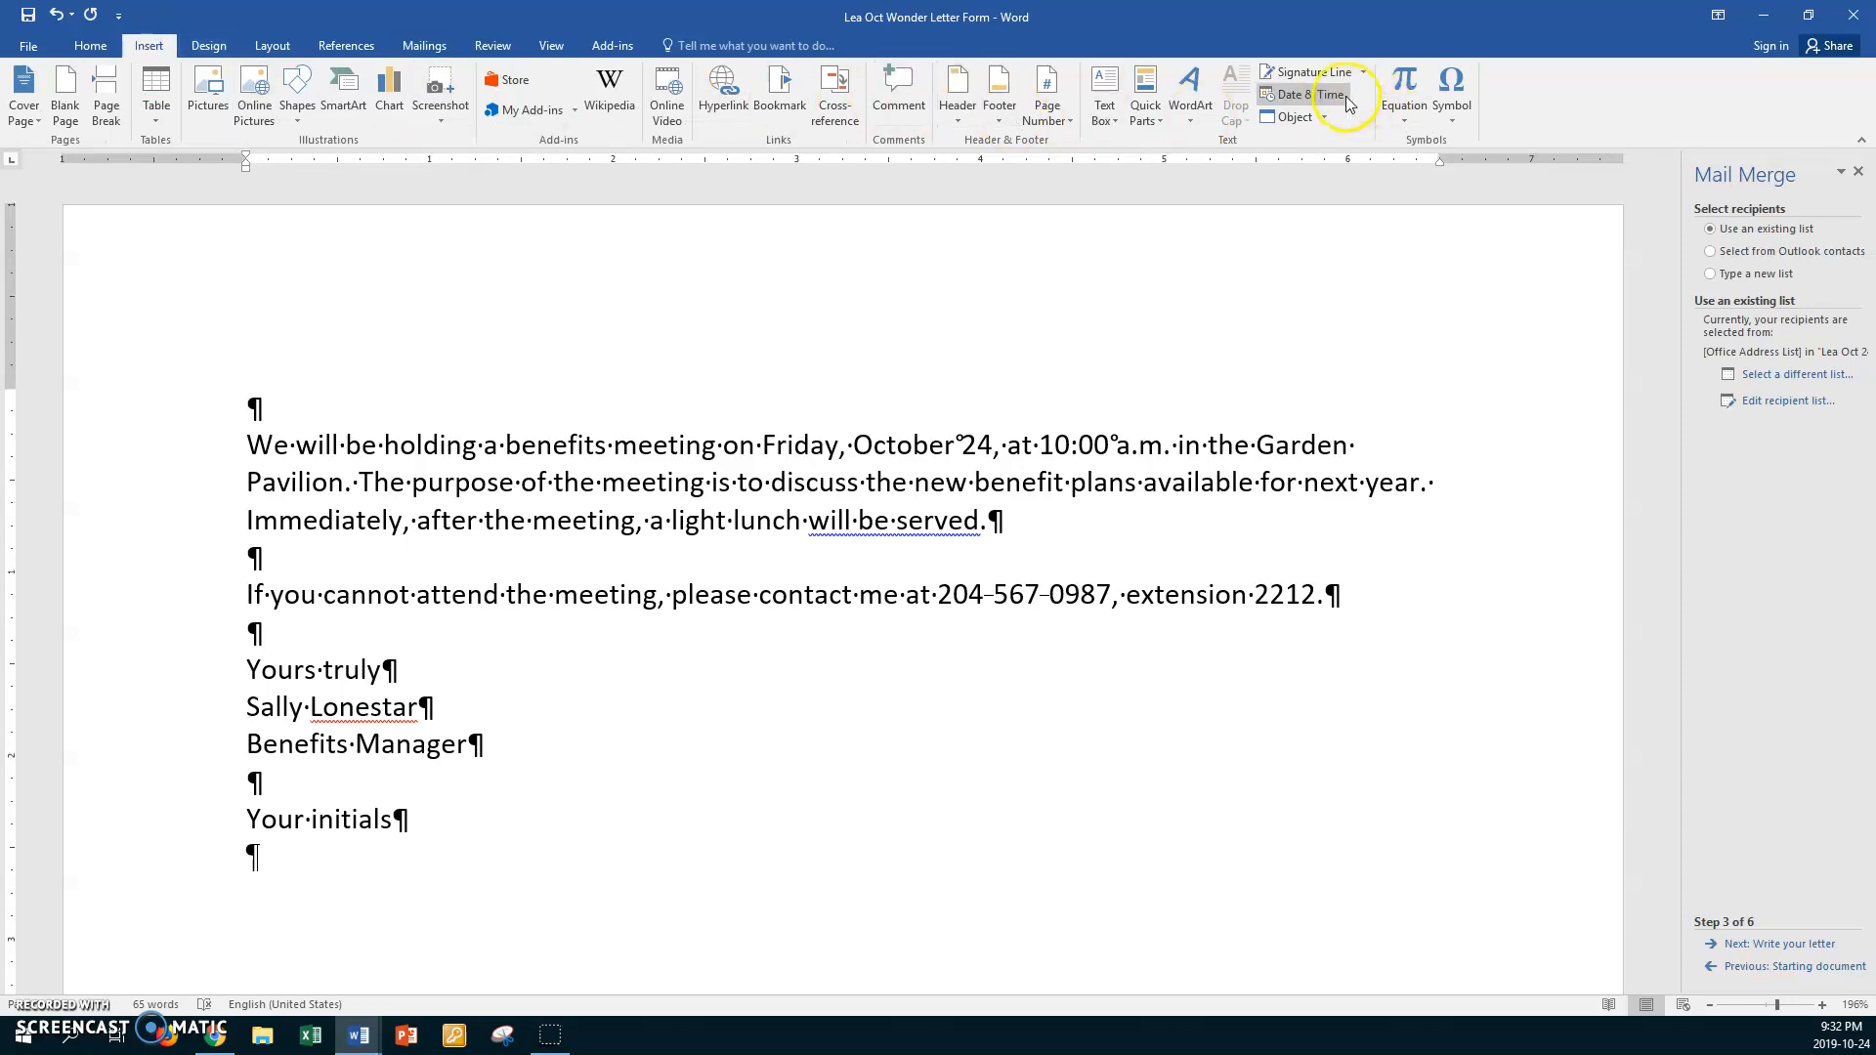
click(1307, 94)
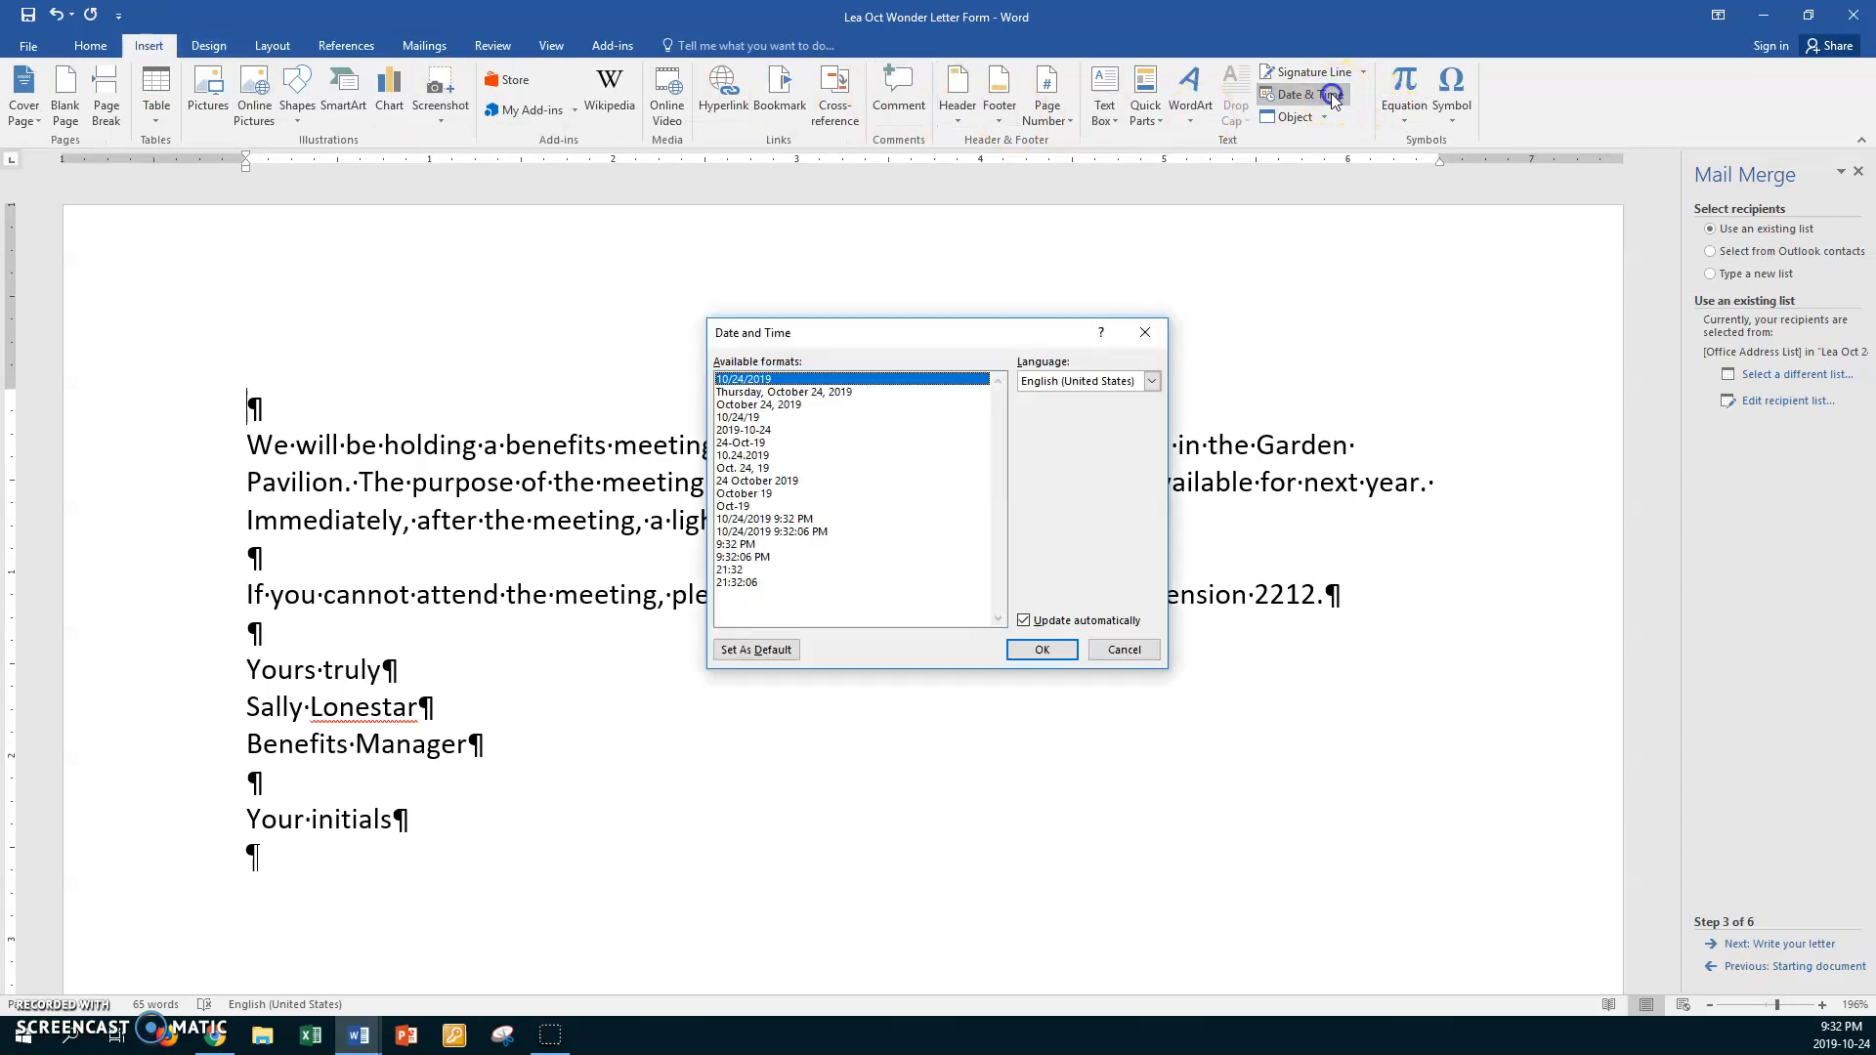
click(784, 405)
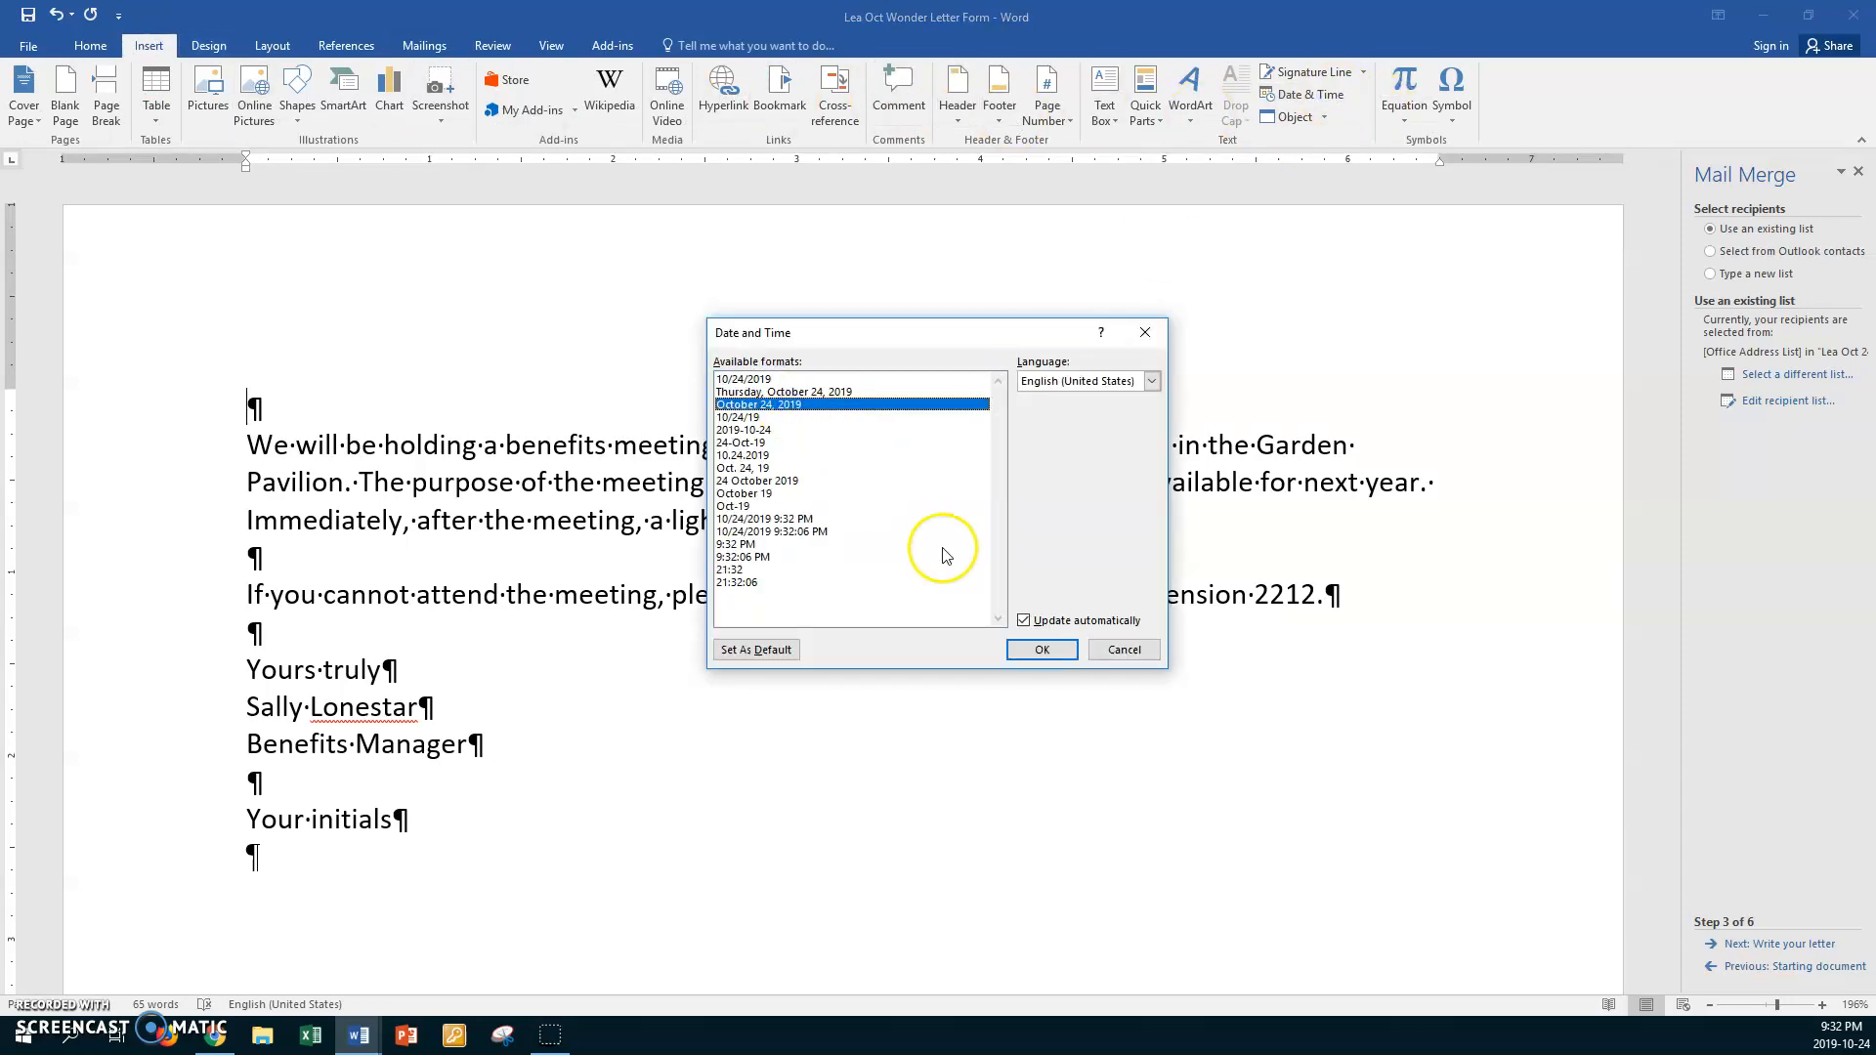
click(1037, 648)
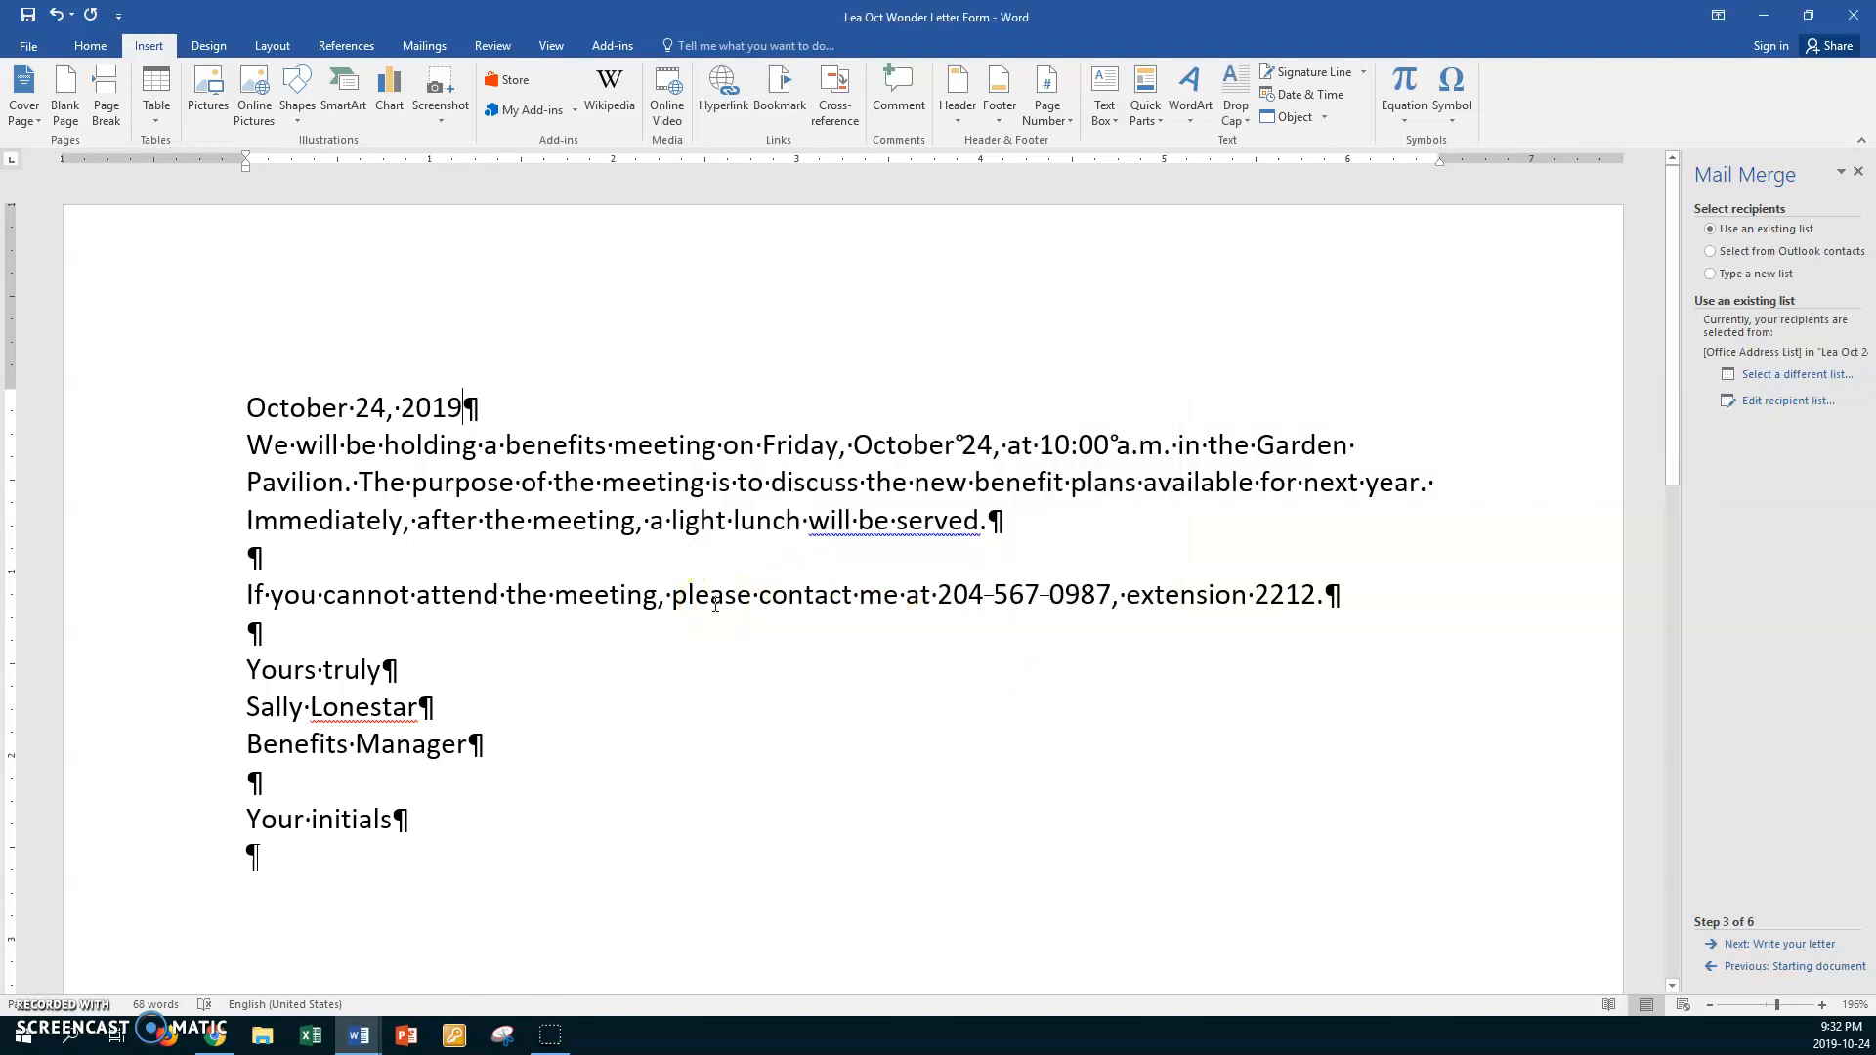
- Add five line breaks between the date and the letter's first paragraph
key(Return)
key(Return)
key(Return)
key(Return)
key(Return)
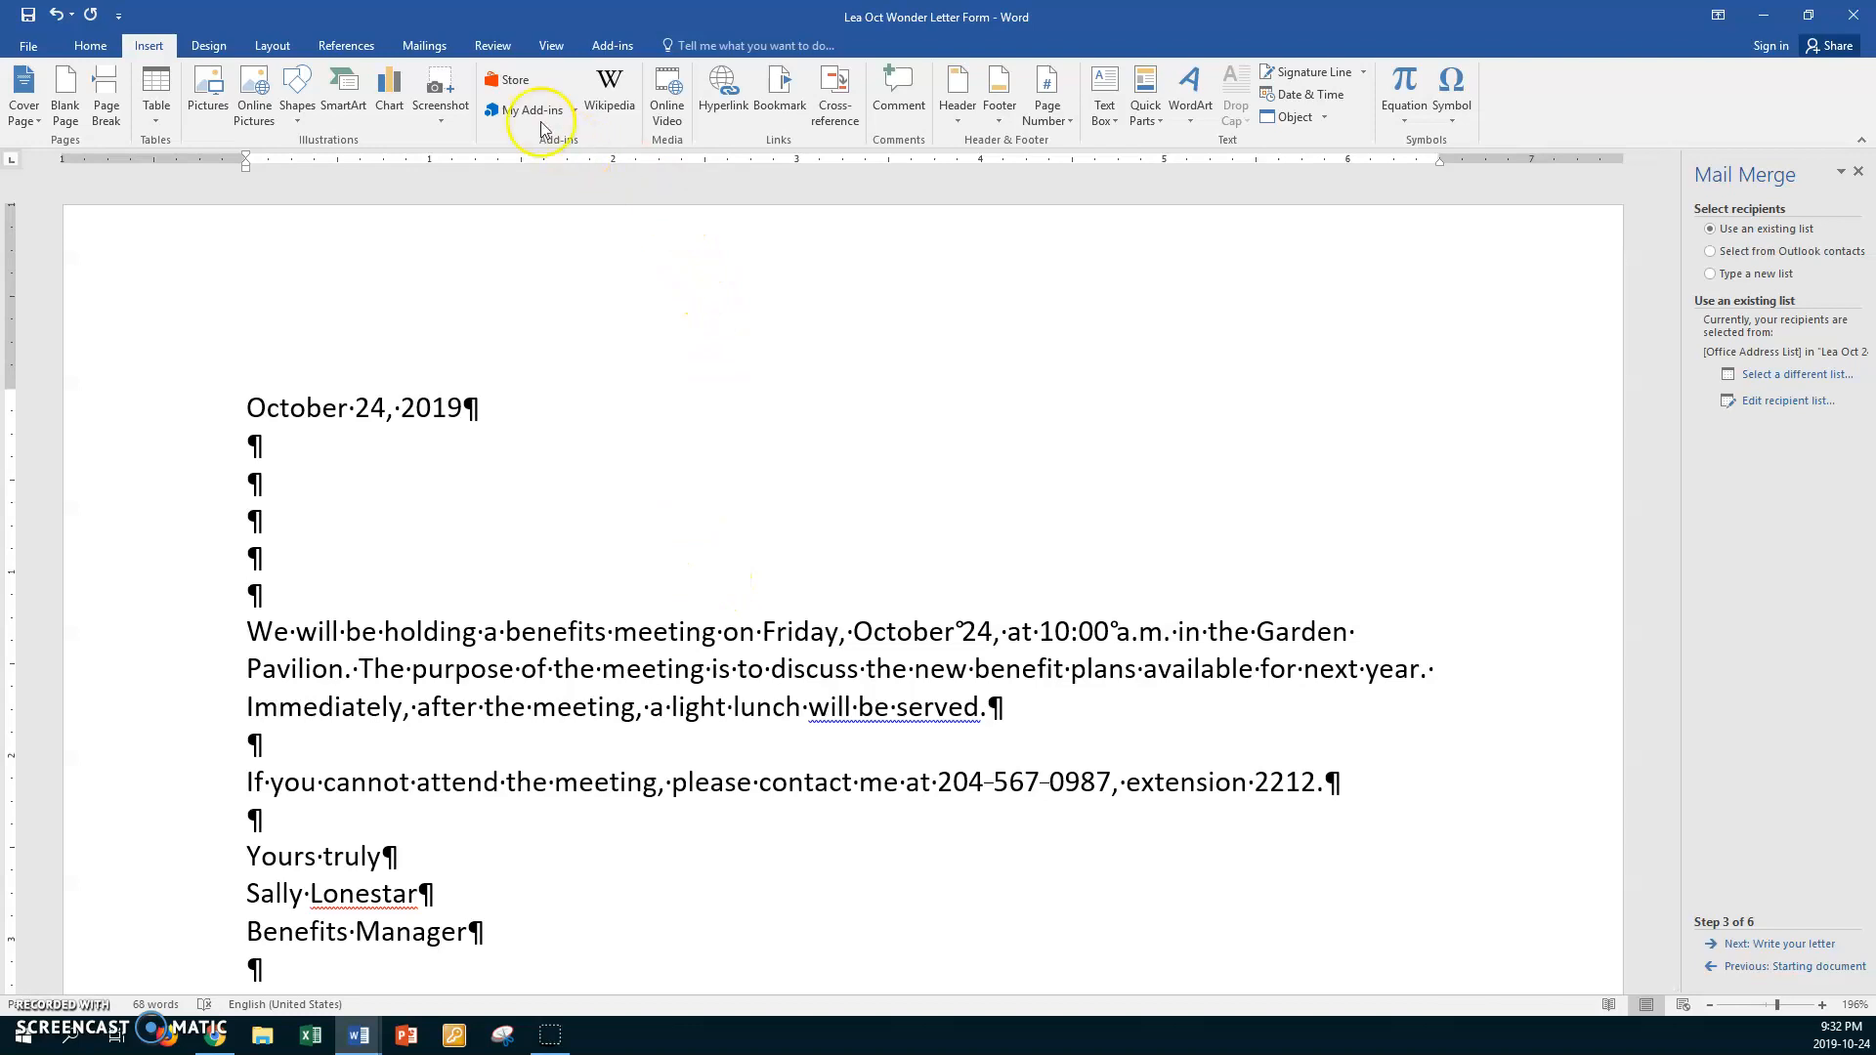
- Insert the Title, First_Name and Last_Name merge fields, separated by spaces, on the line directly above the first paragraph
click(427, 46)
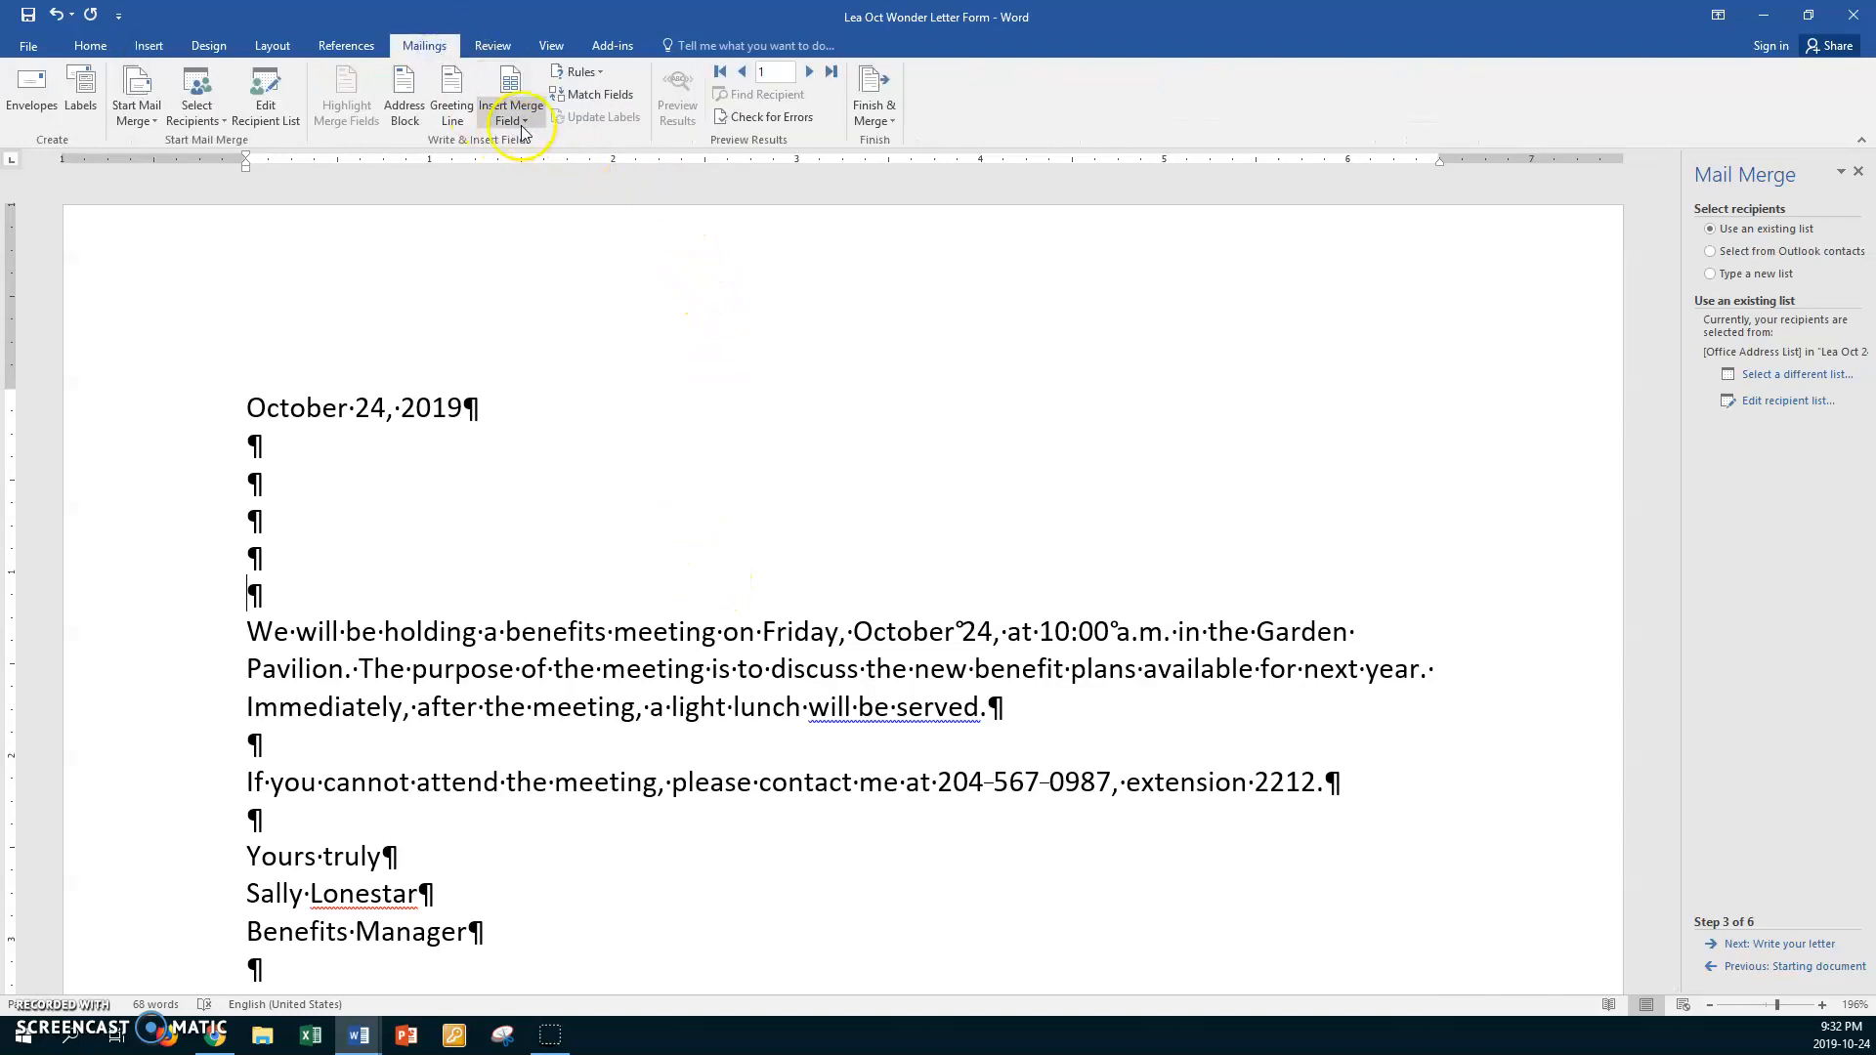
click(524, 117)
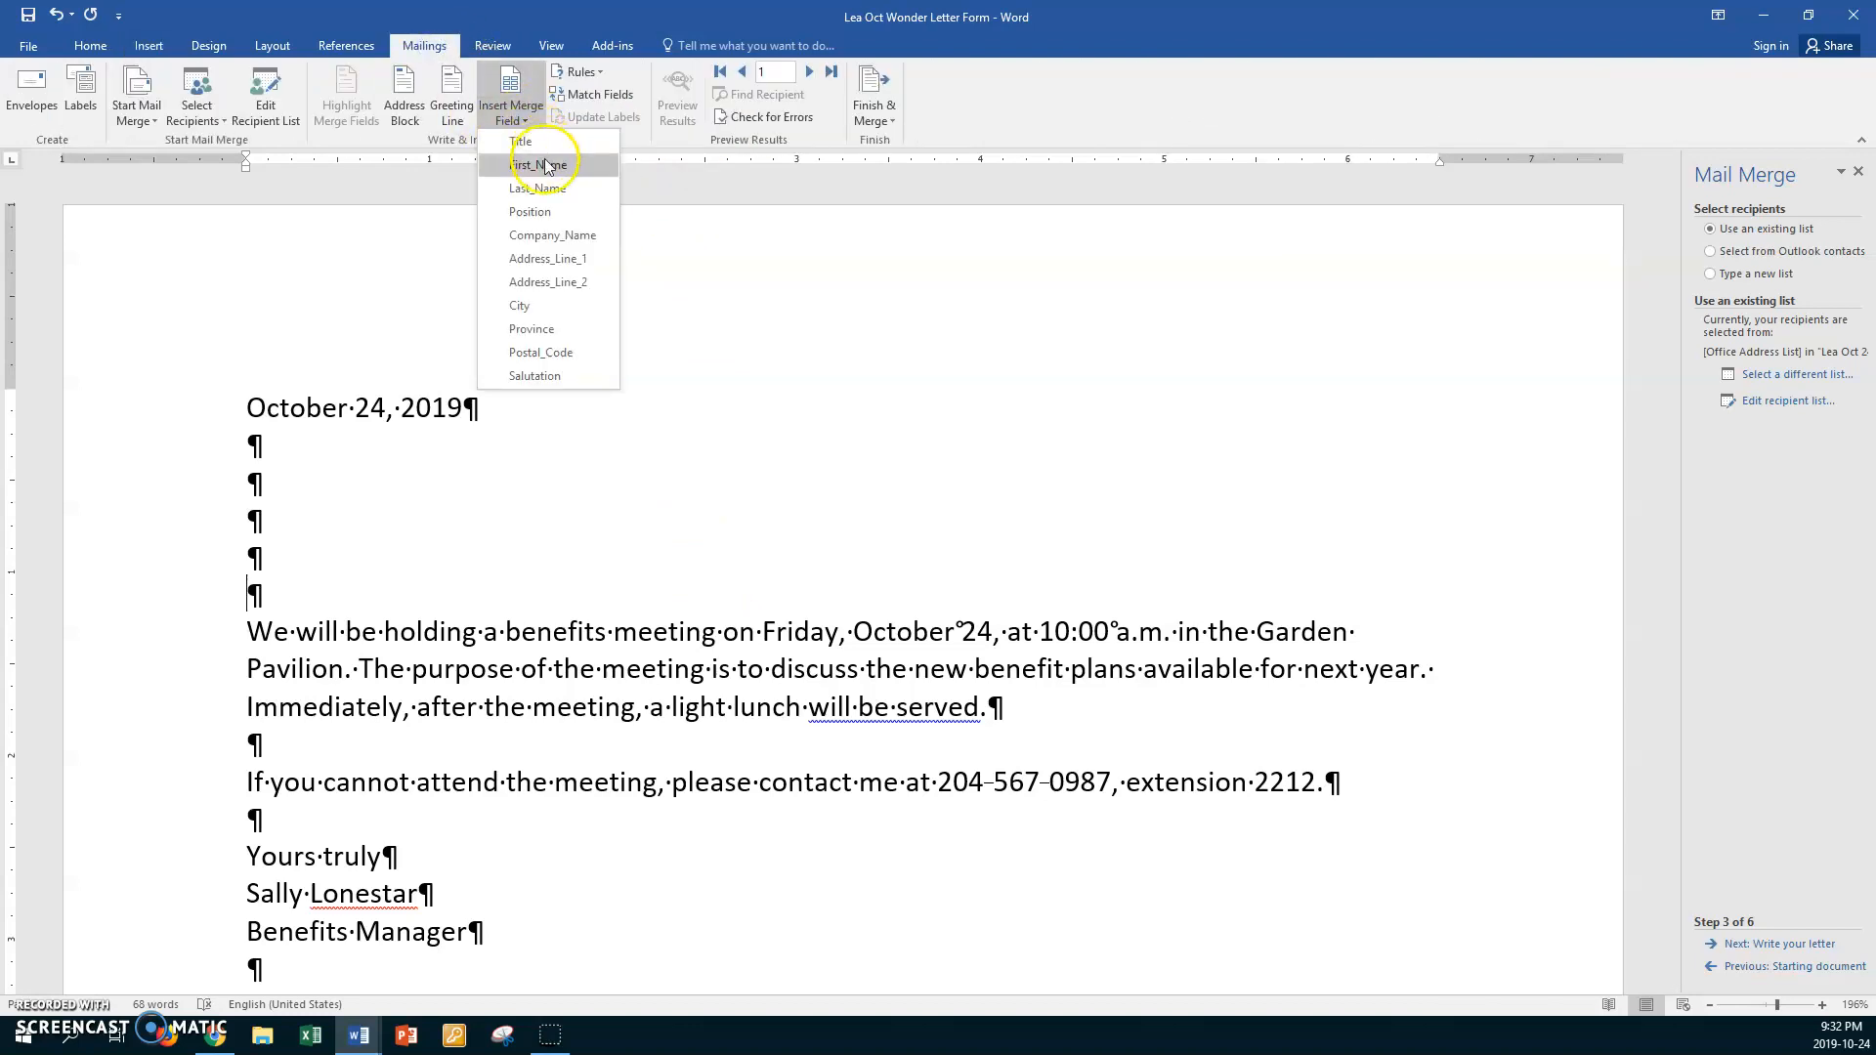
click(533, 144)
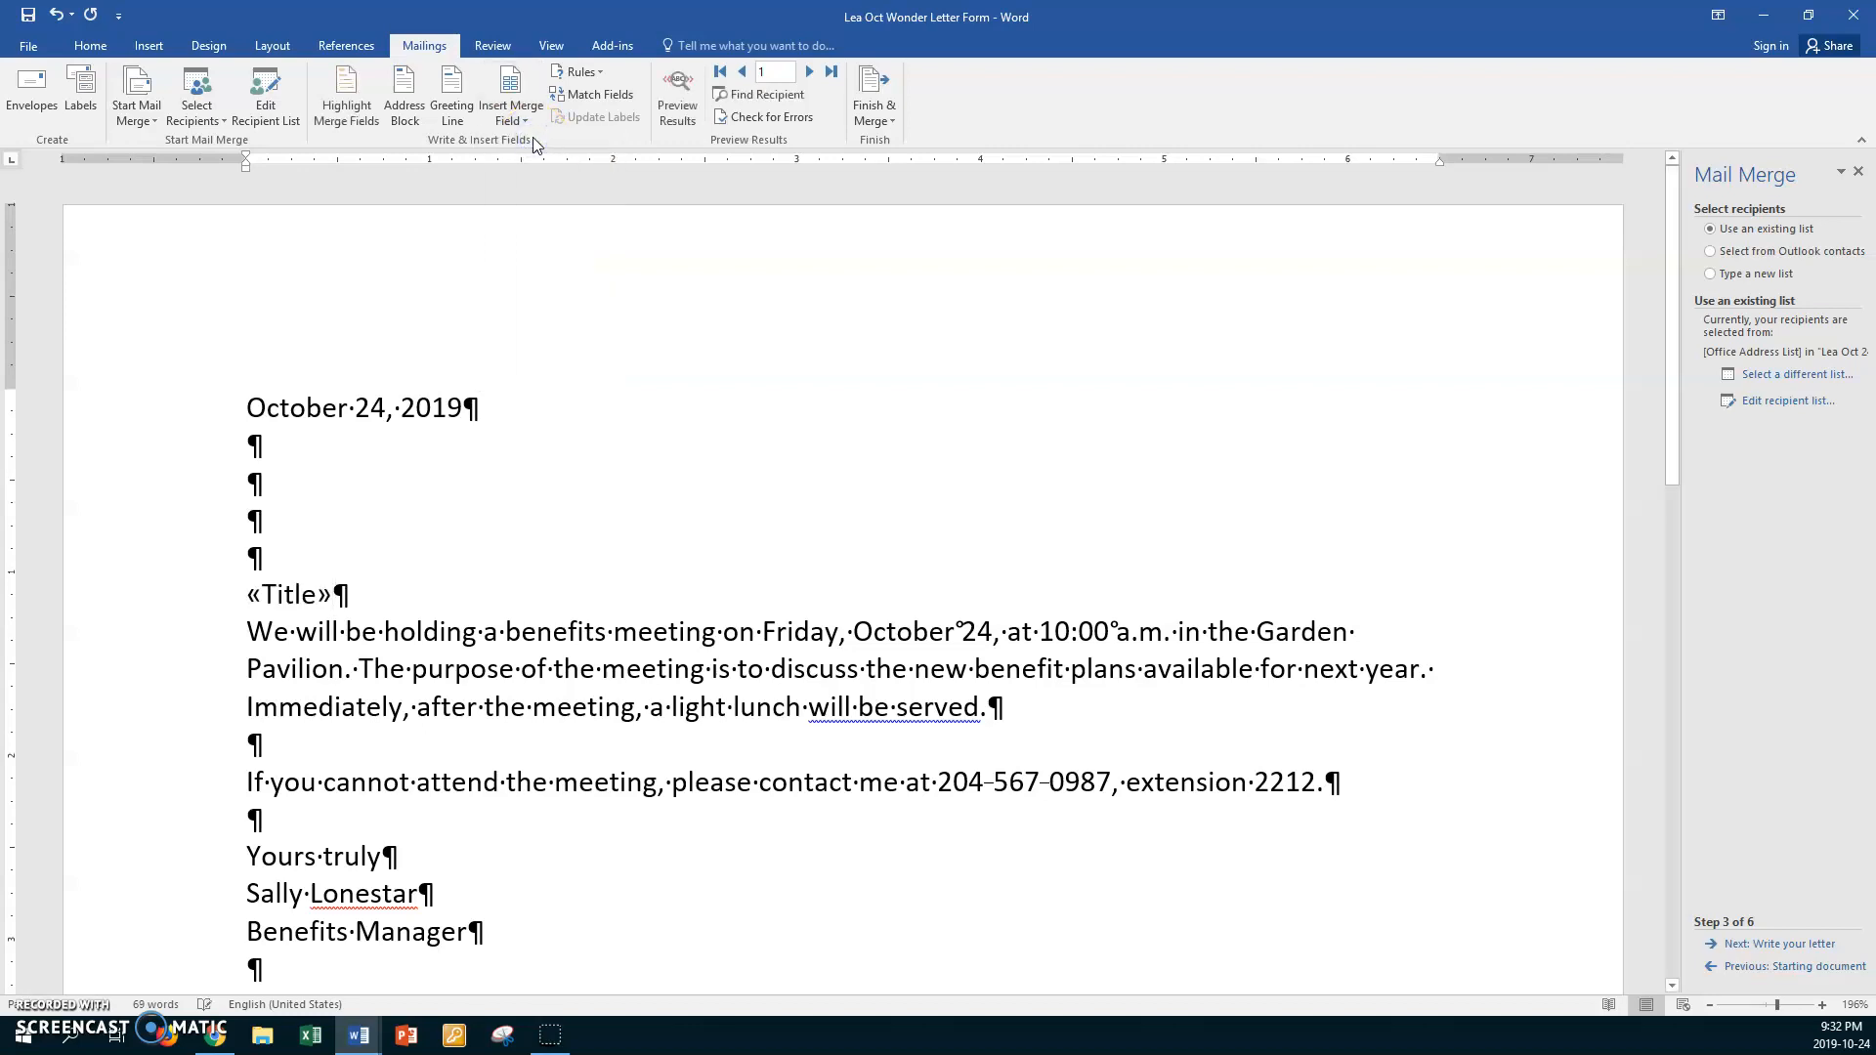
click(524, 115)
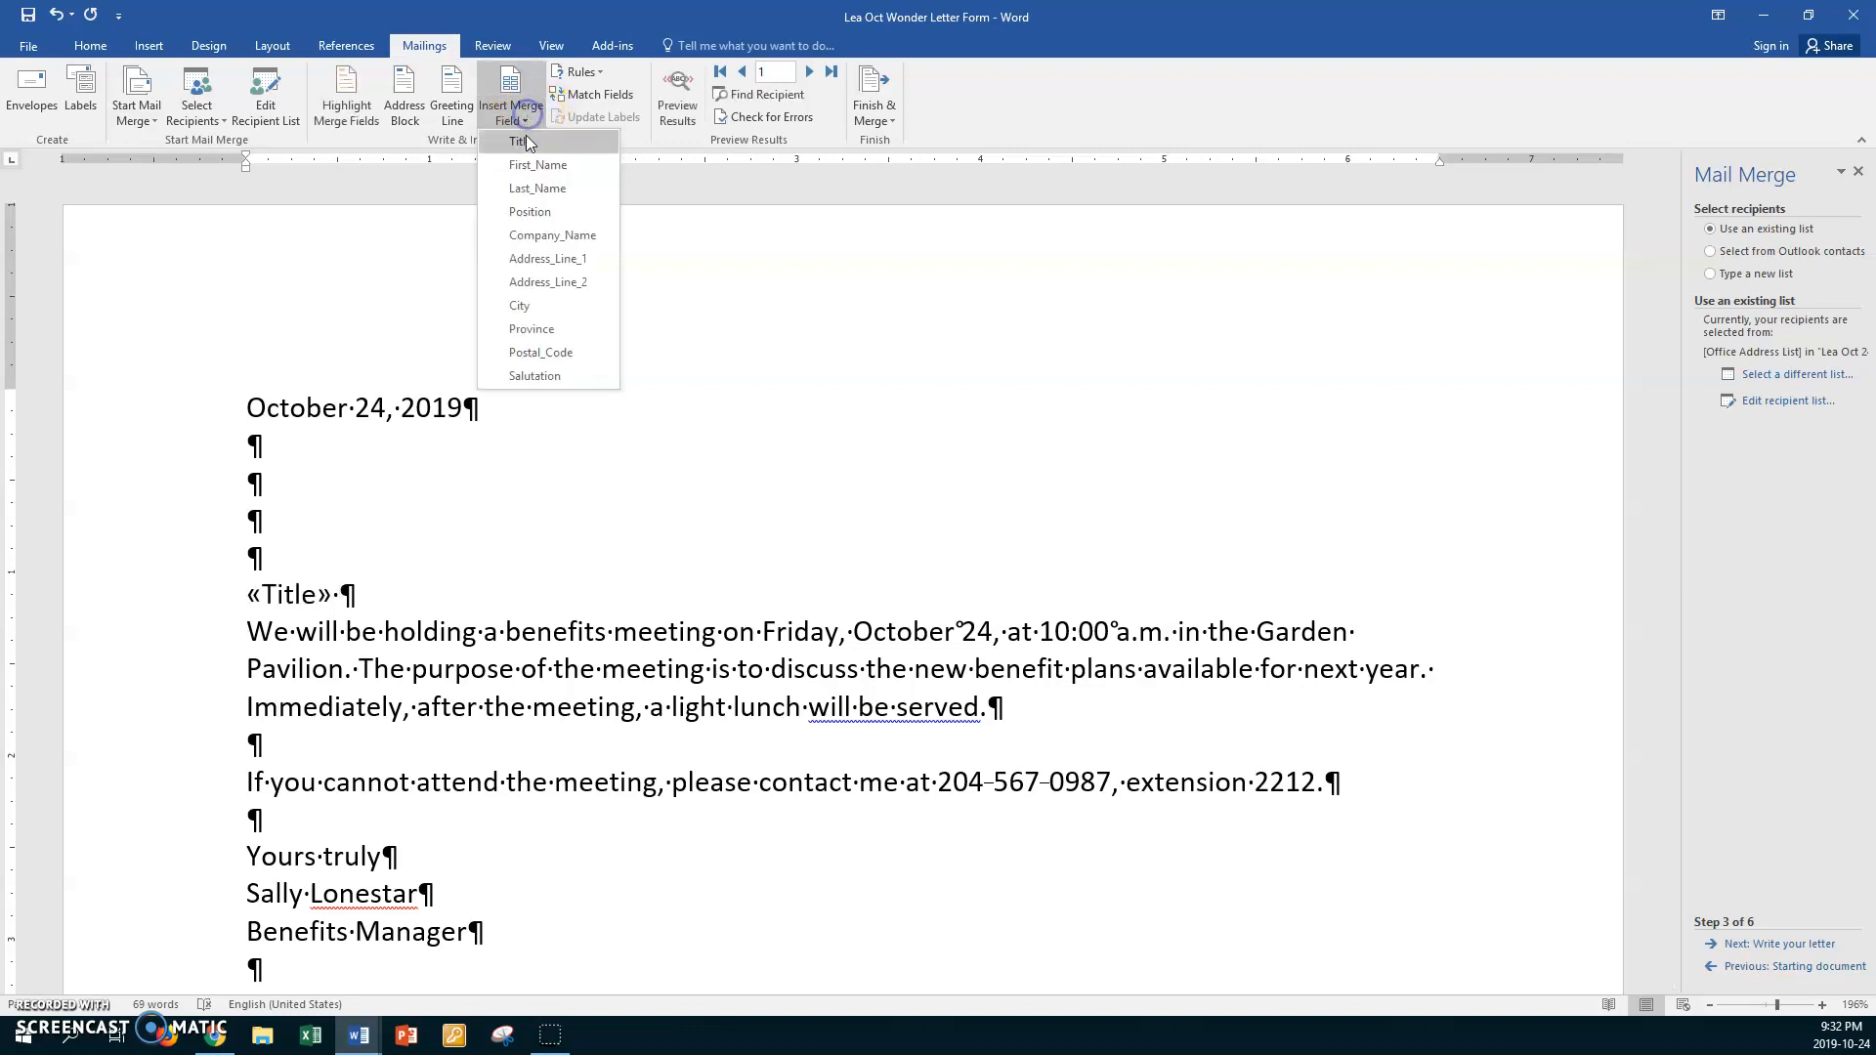
click(533, 165)
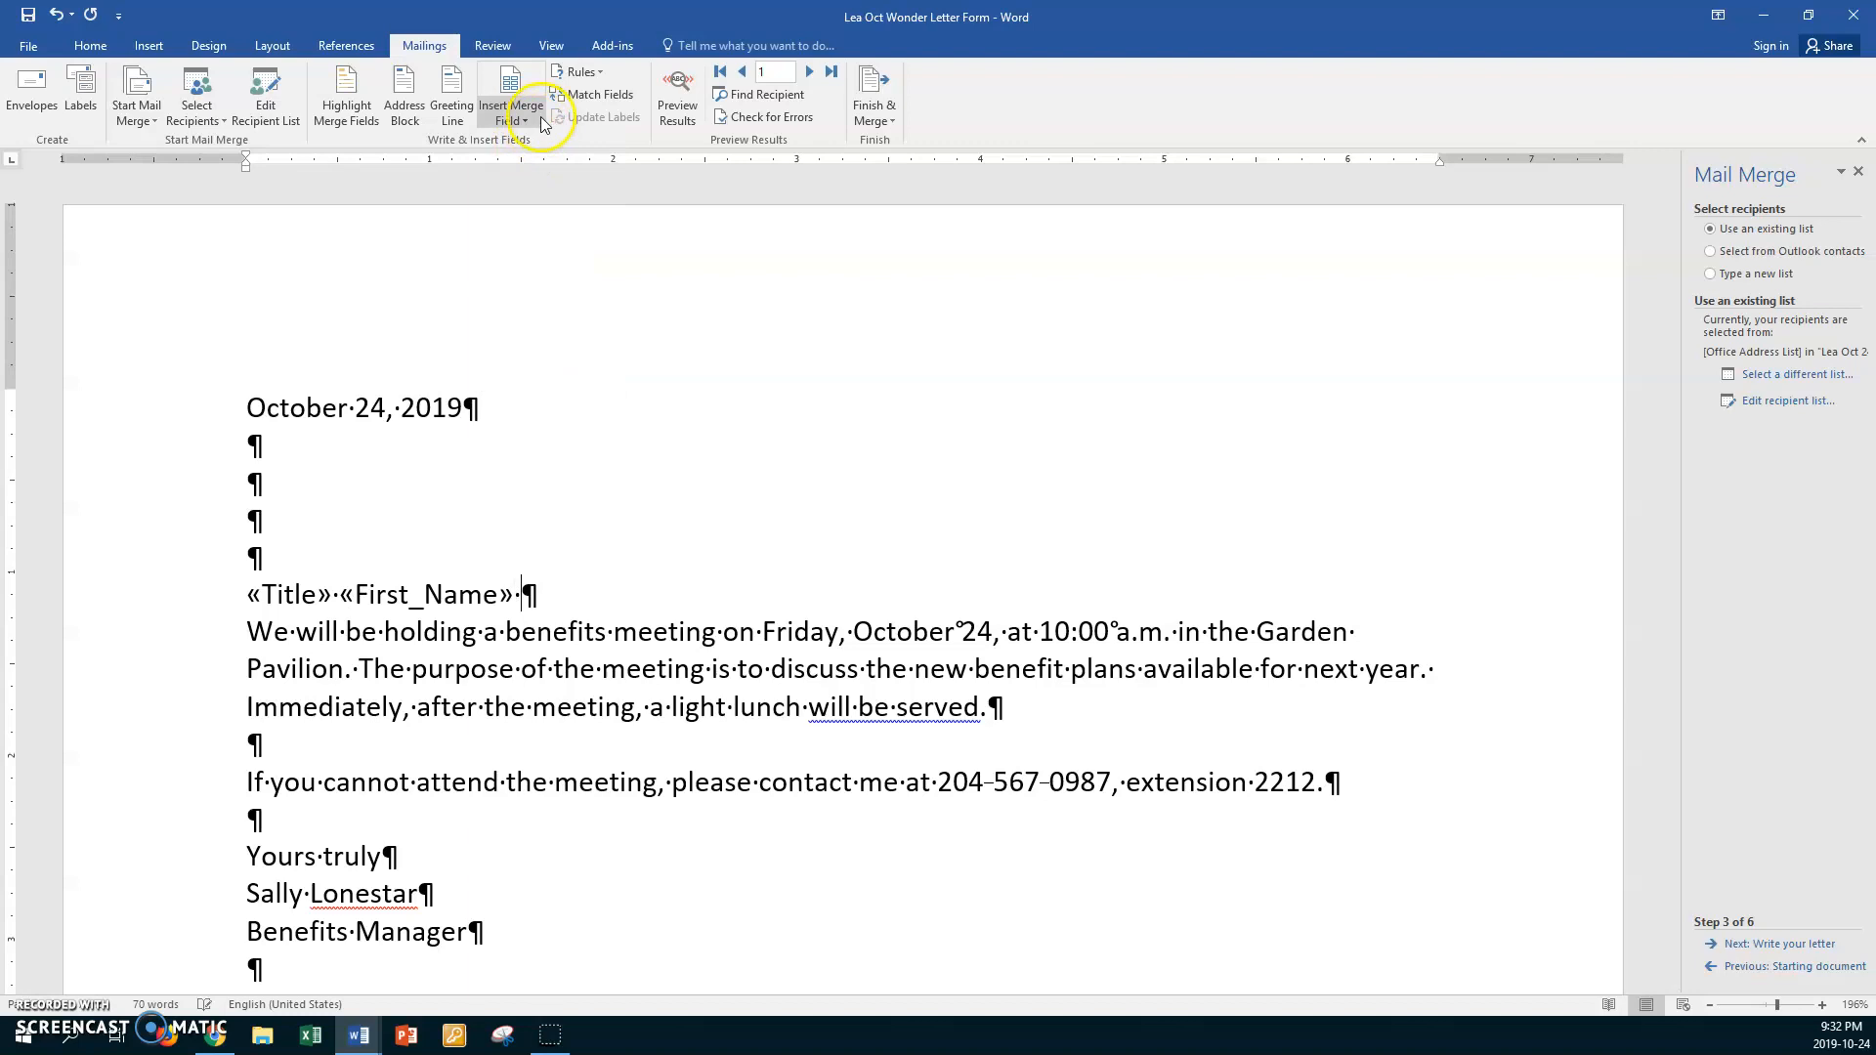
click(545, 125)
click(536, 183)
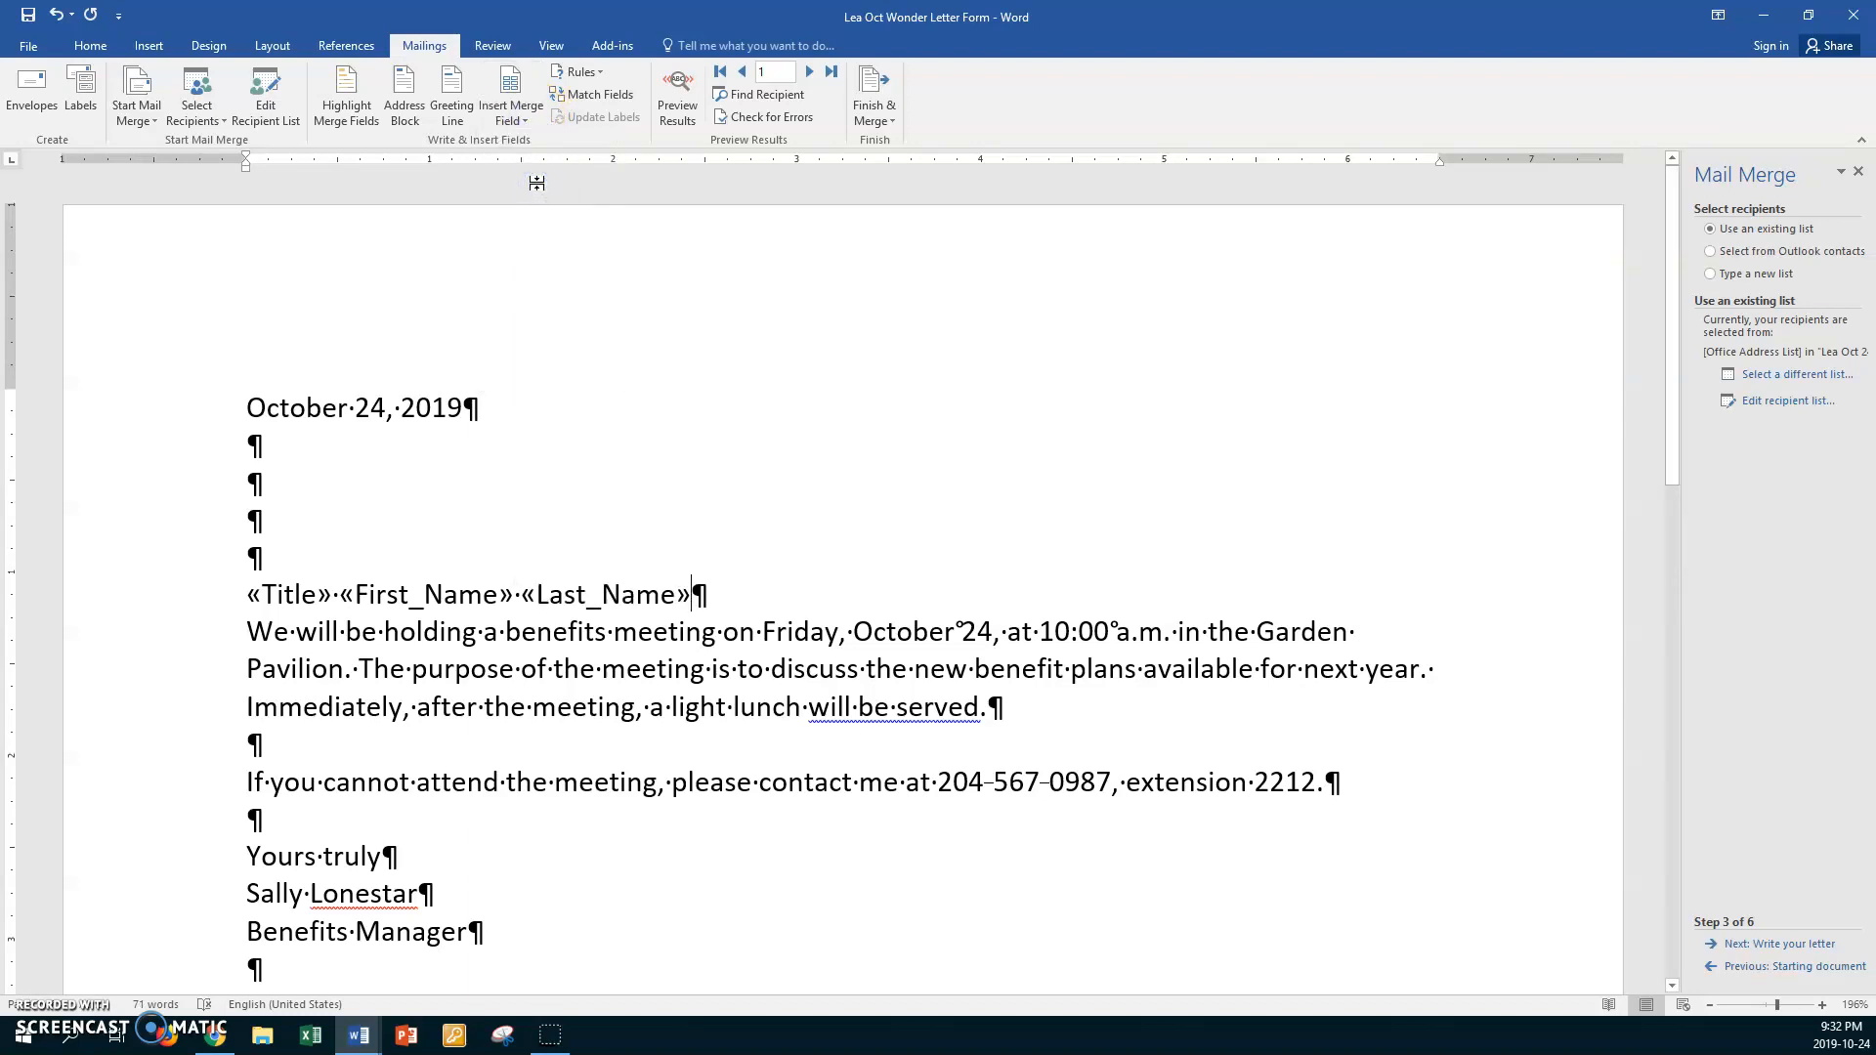
- Insert the Position and Company_Name merge fields on separate lines below the name fields, keeping blank lines before the first paragraph
key(Return)
click(514, 119)
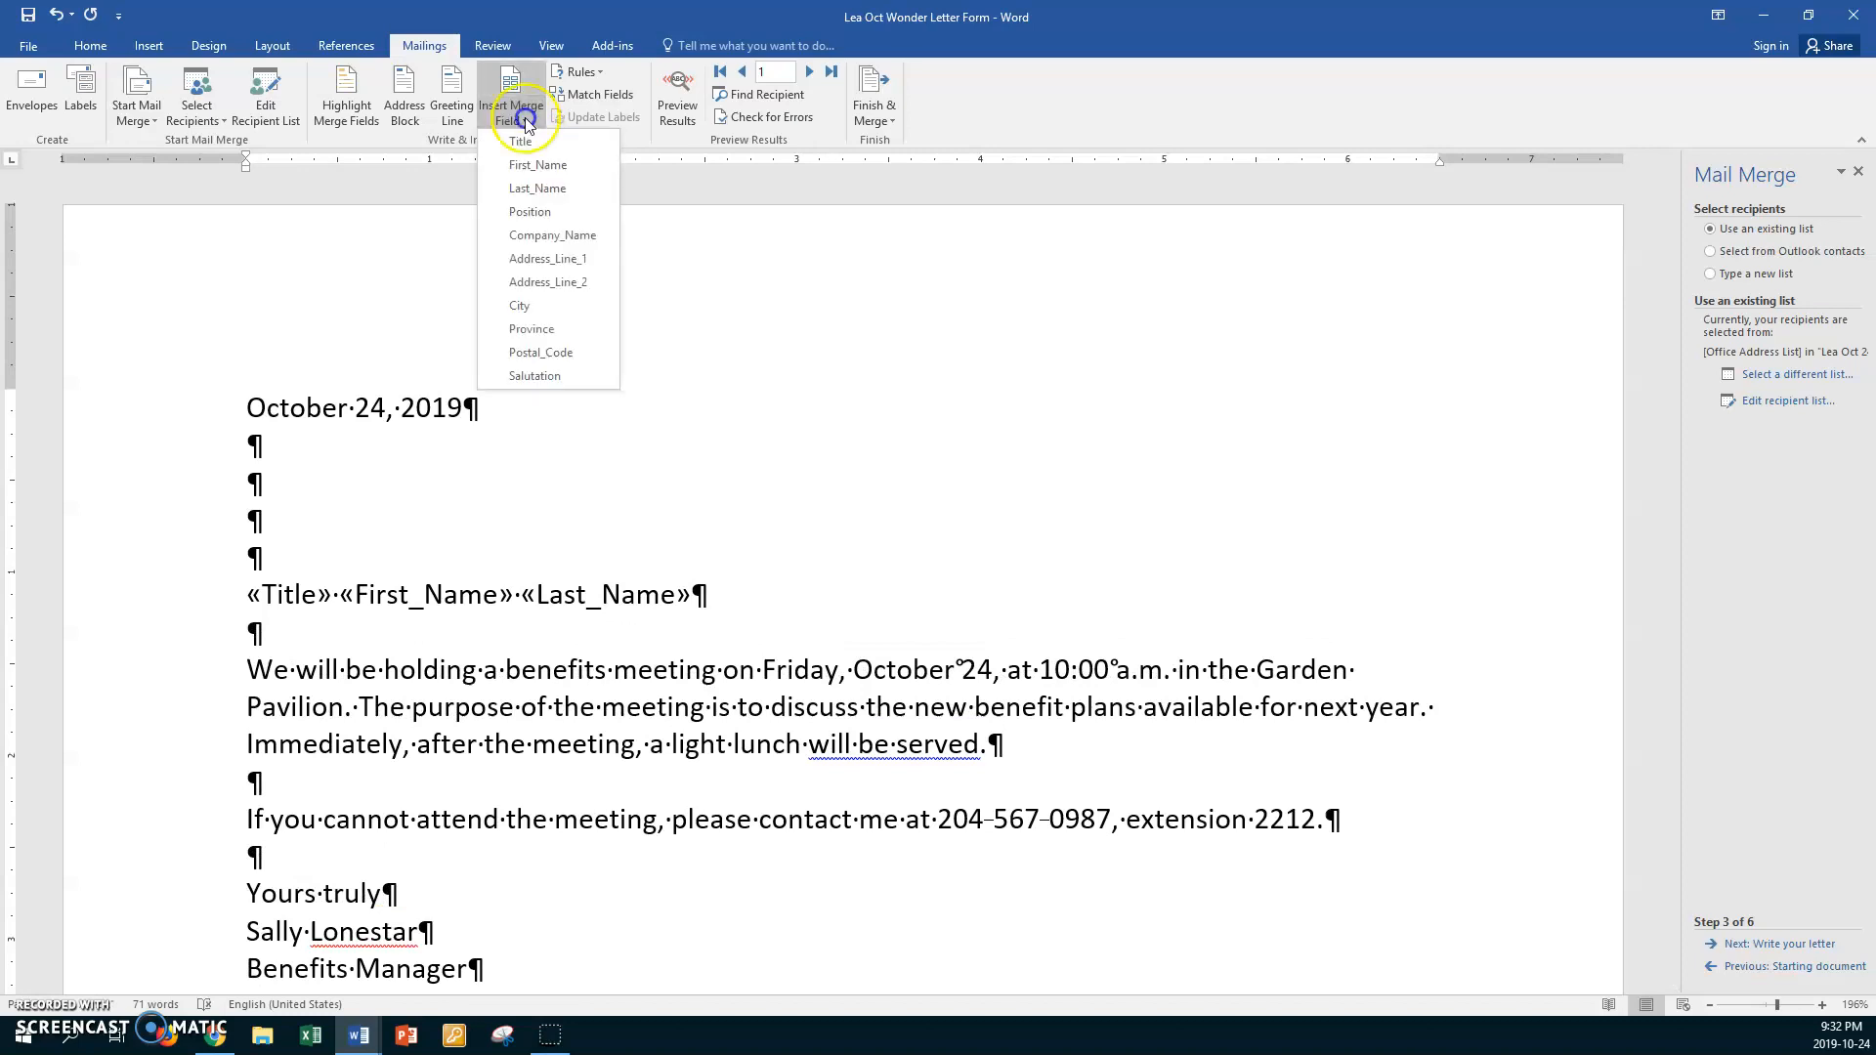
click(532, 212)
key(Return)
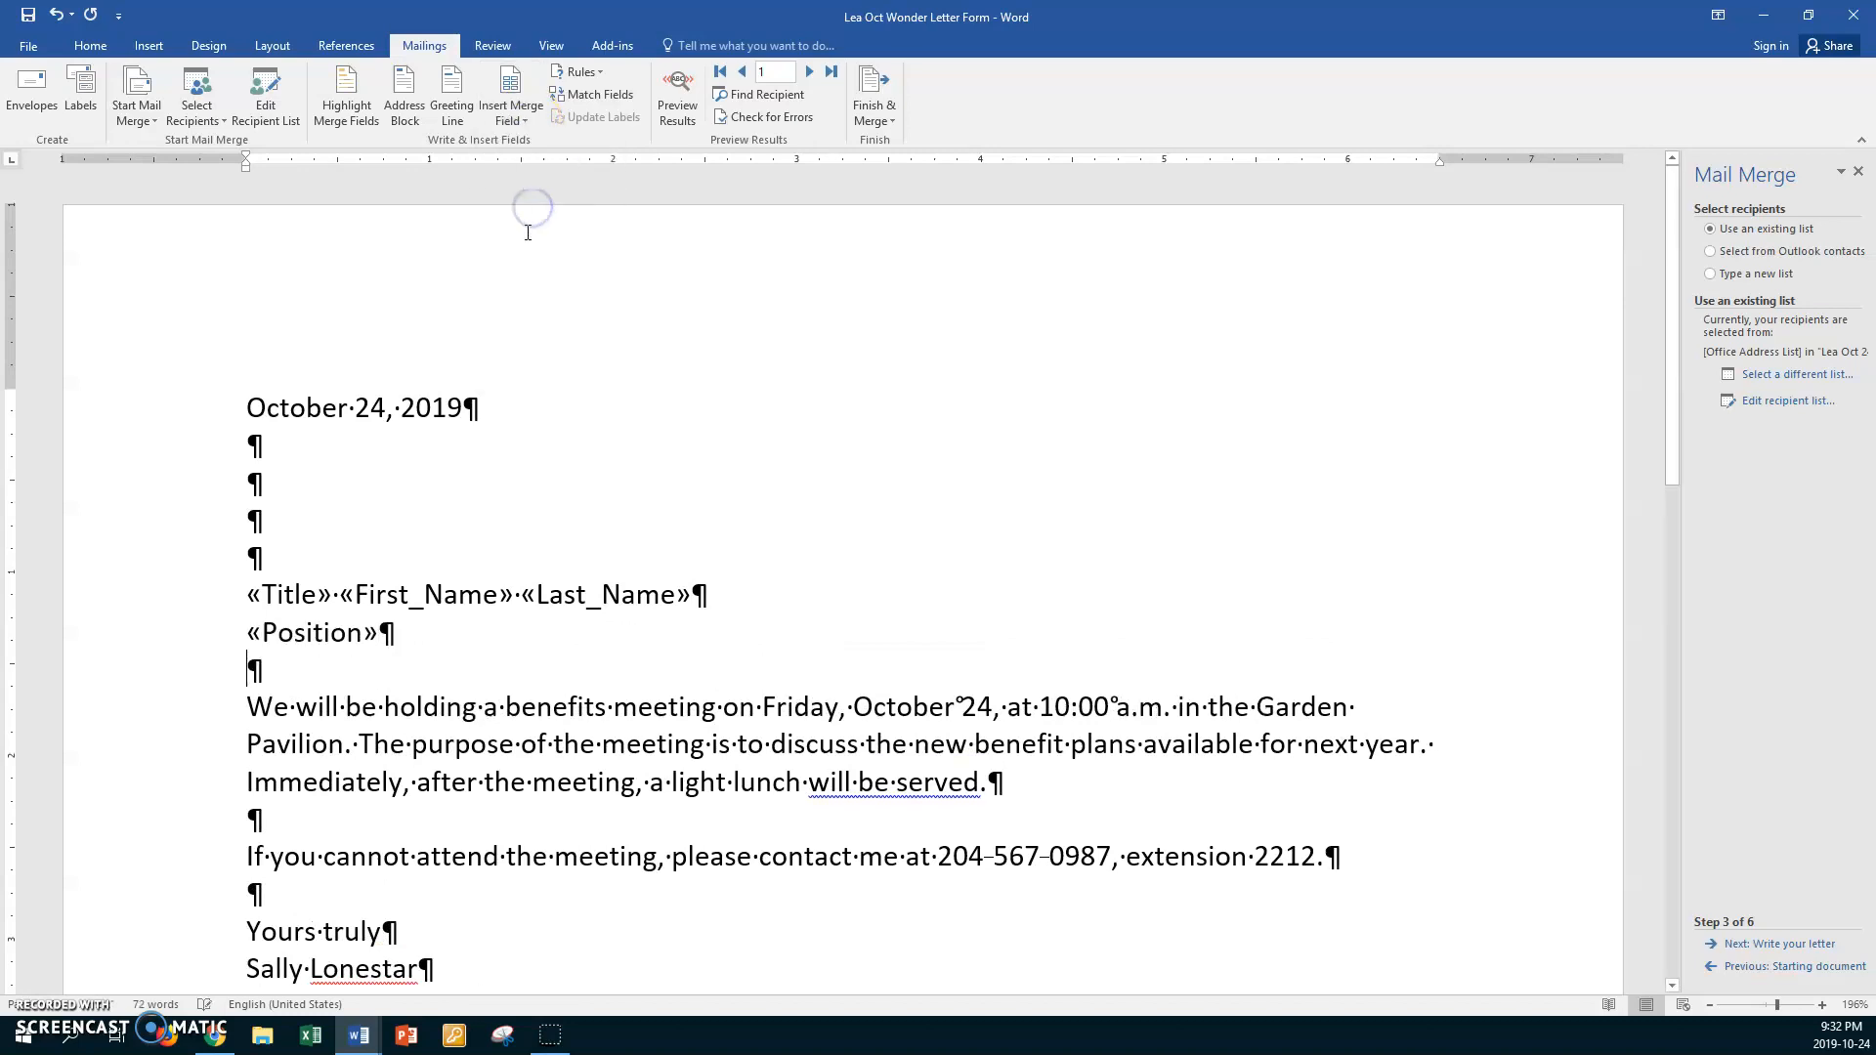
key(Return)
click(314, 664)
click(518, 117)
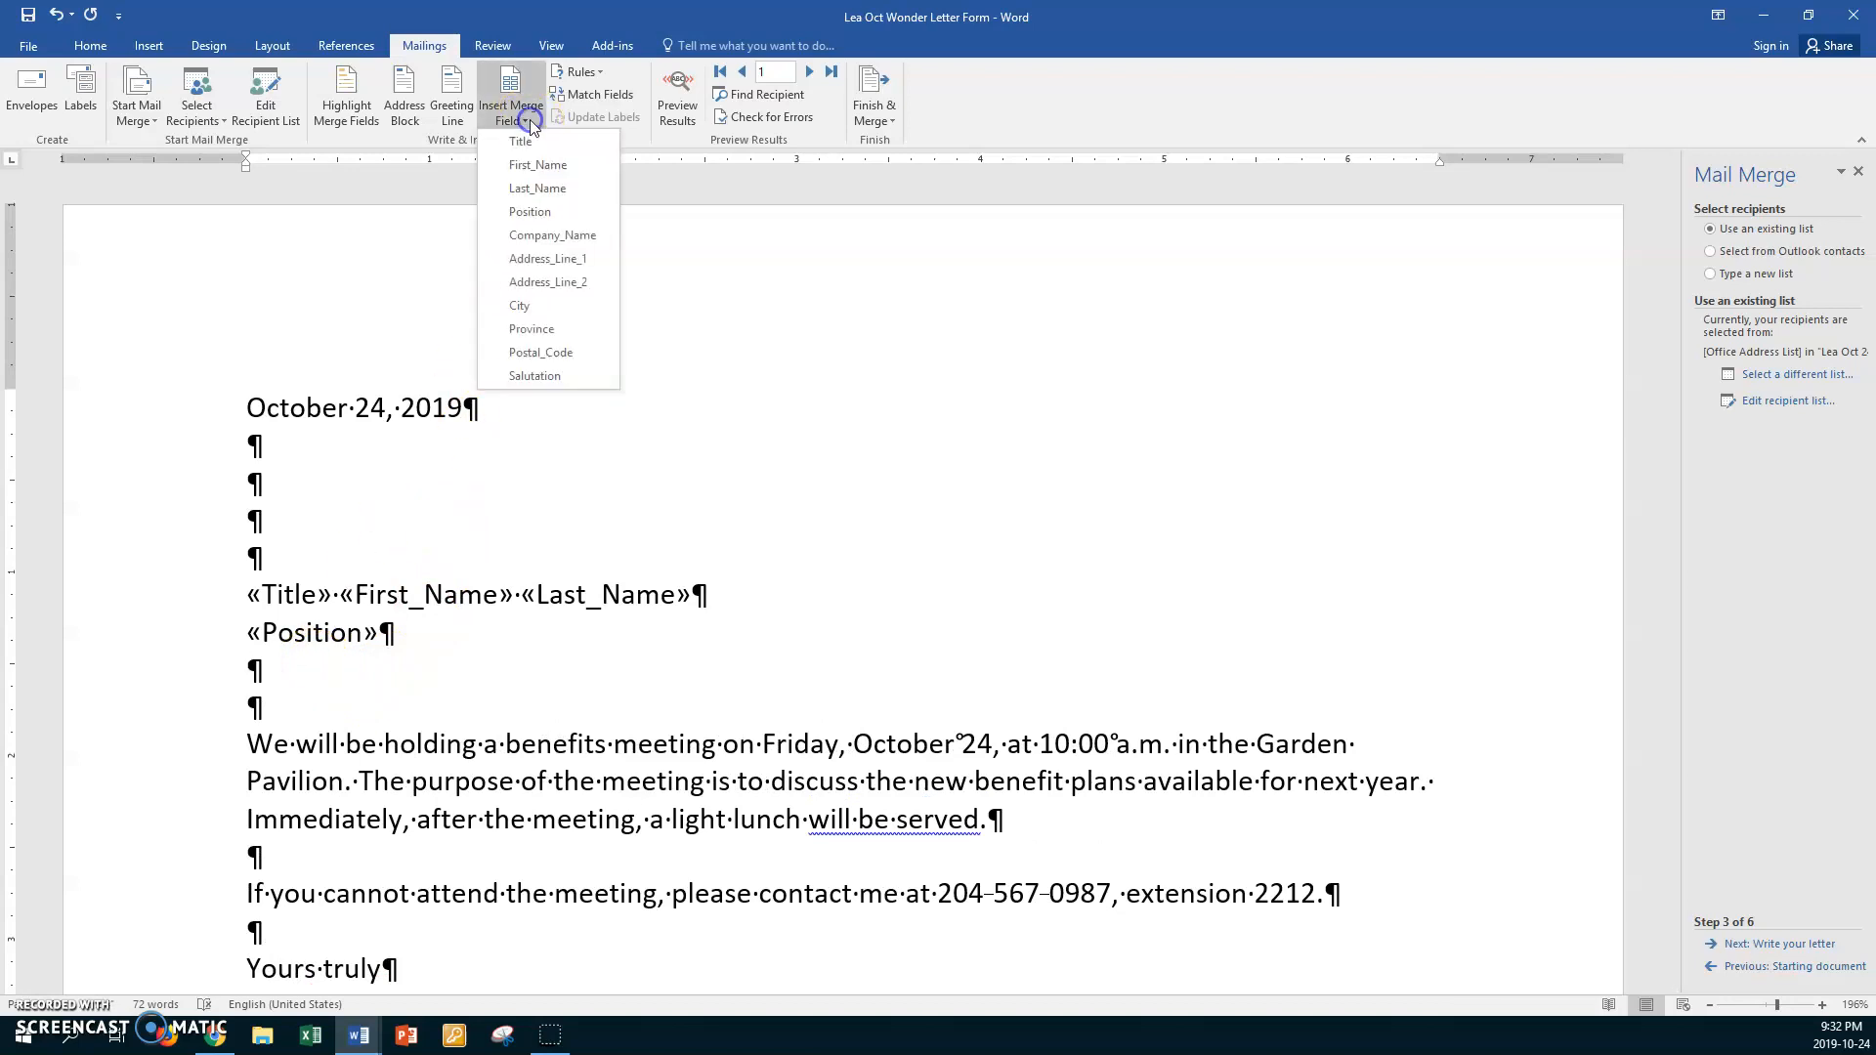
click(552, 236)
key(Return)
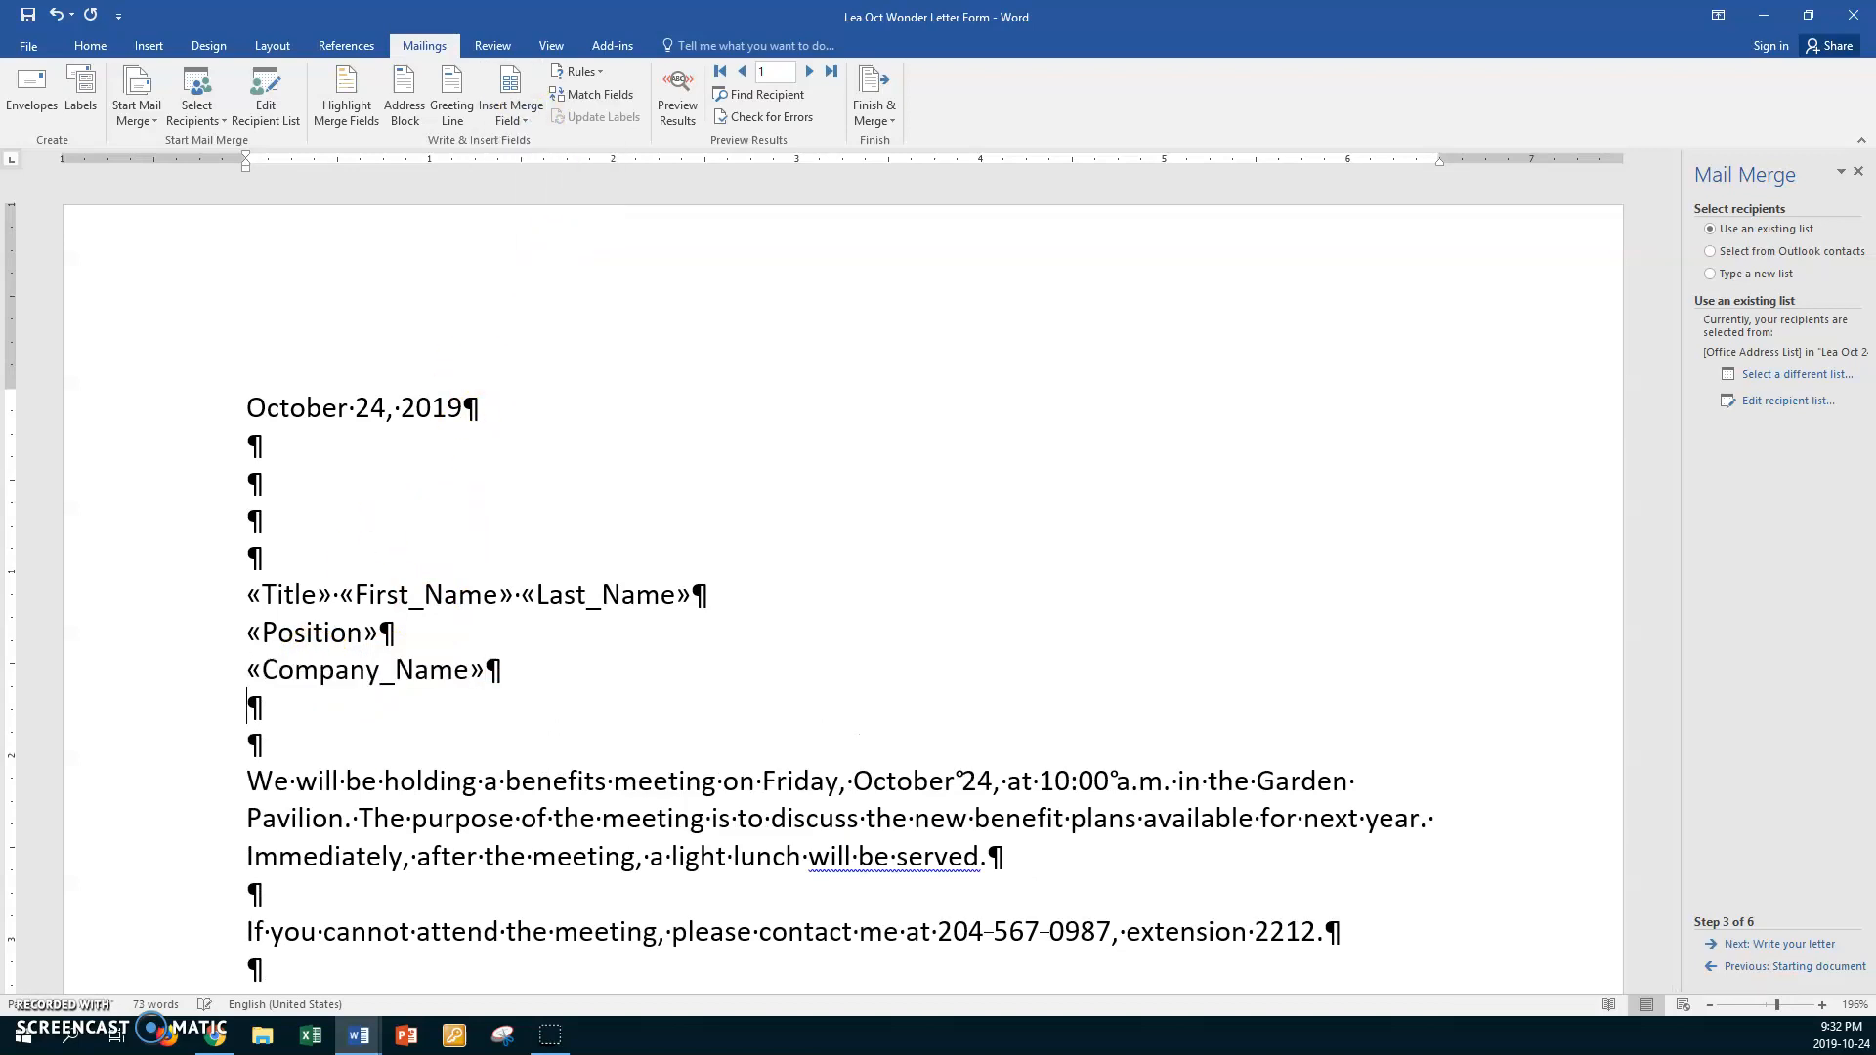
- Insert the Address_Line_1 and Address_Line_2 merge fields on separate lines below the Company_Name field
click(519, 115)
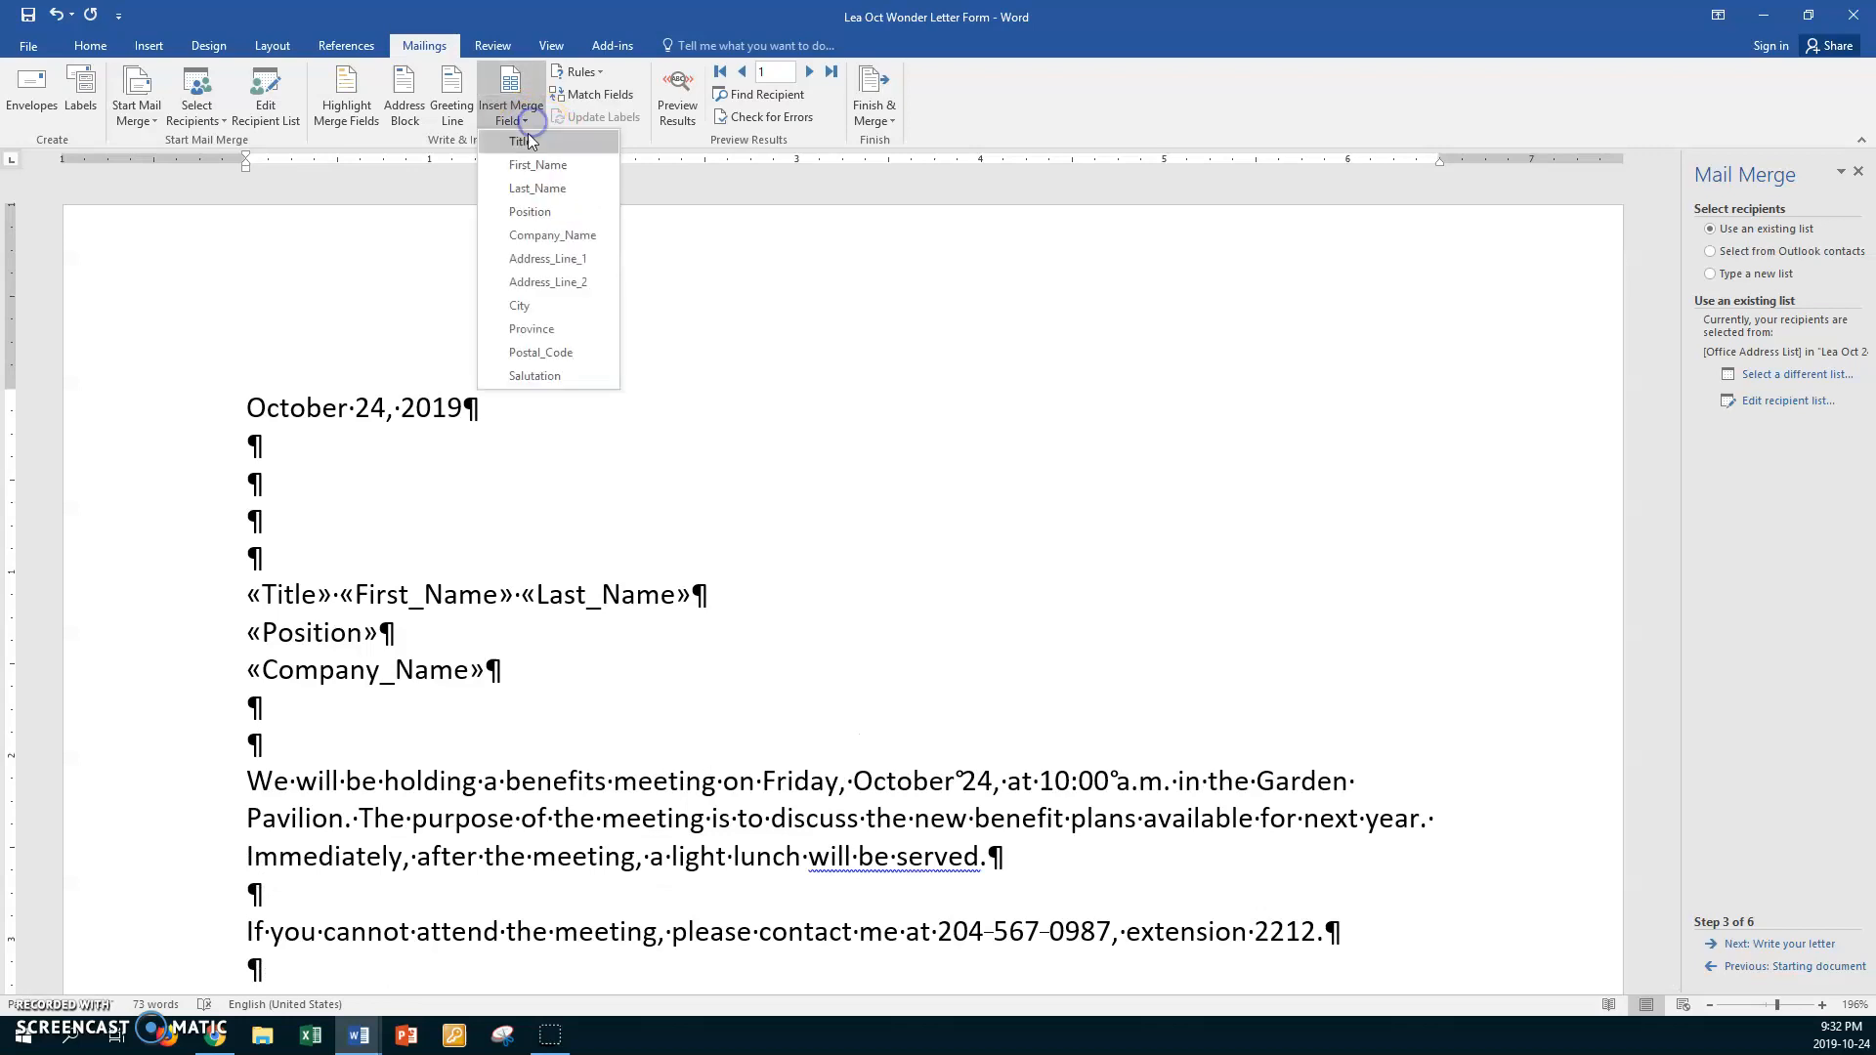
click(528, 260)
key(Return)
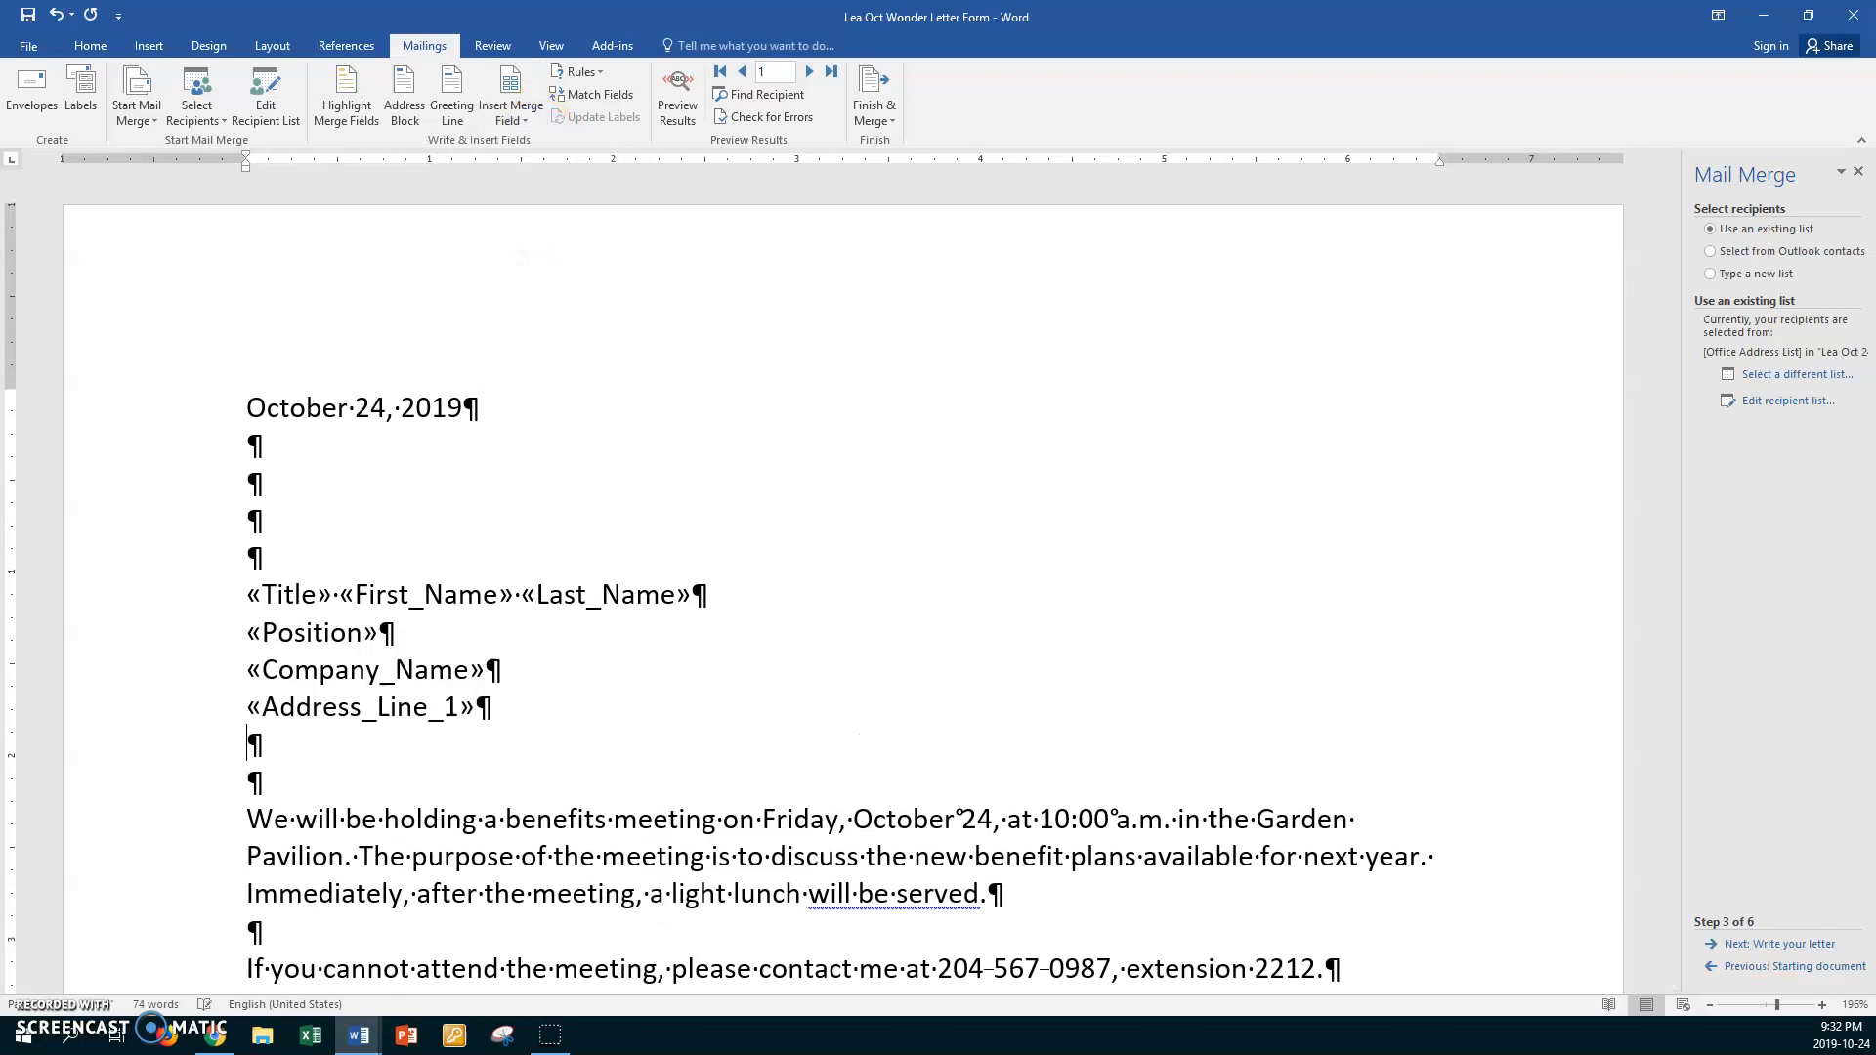
click(515, 109)
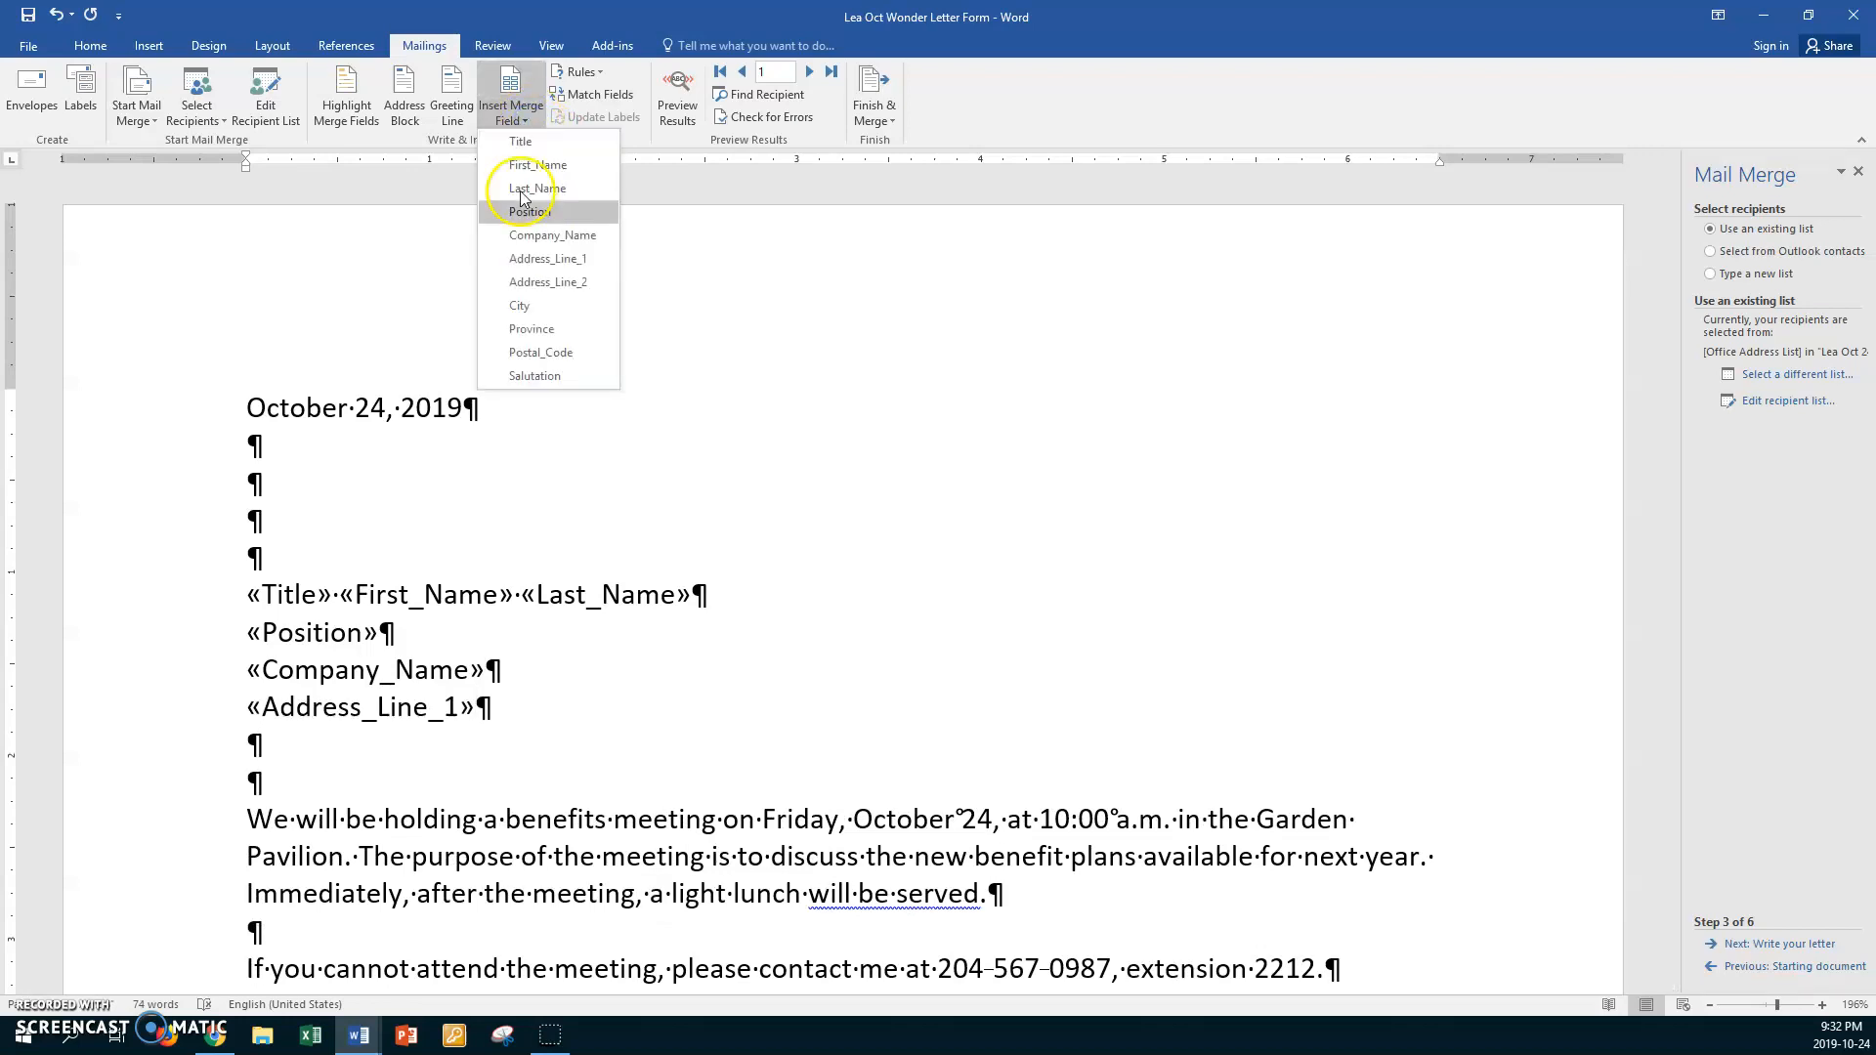
click(528, 282)
key(Return)
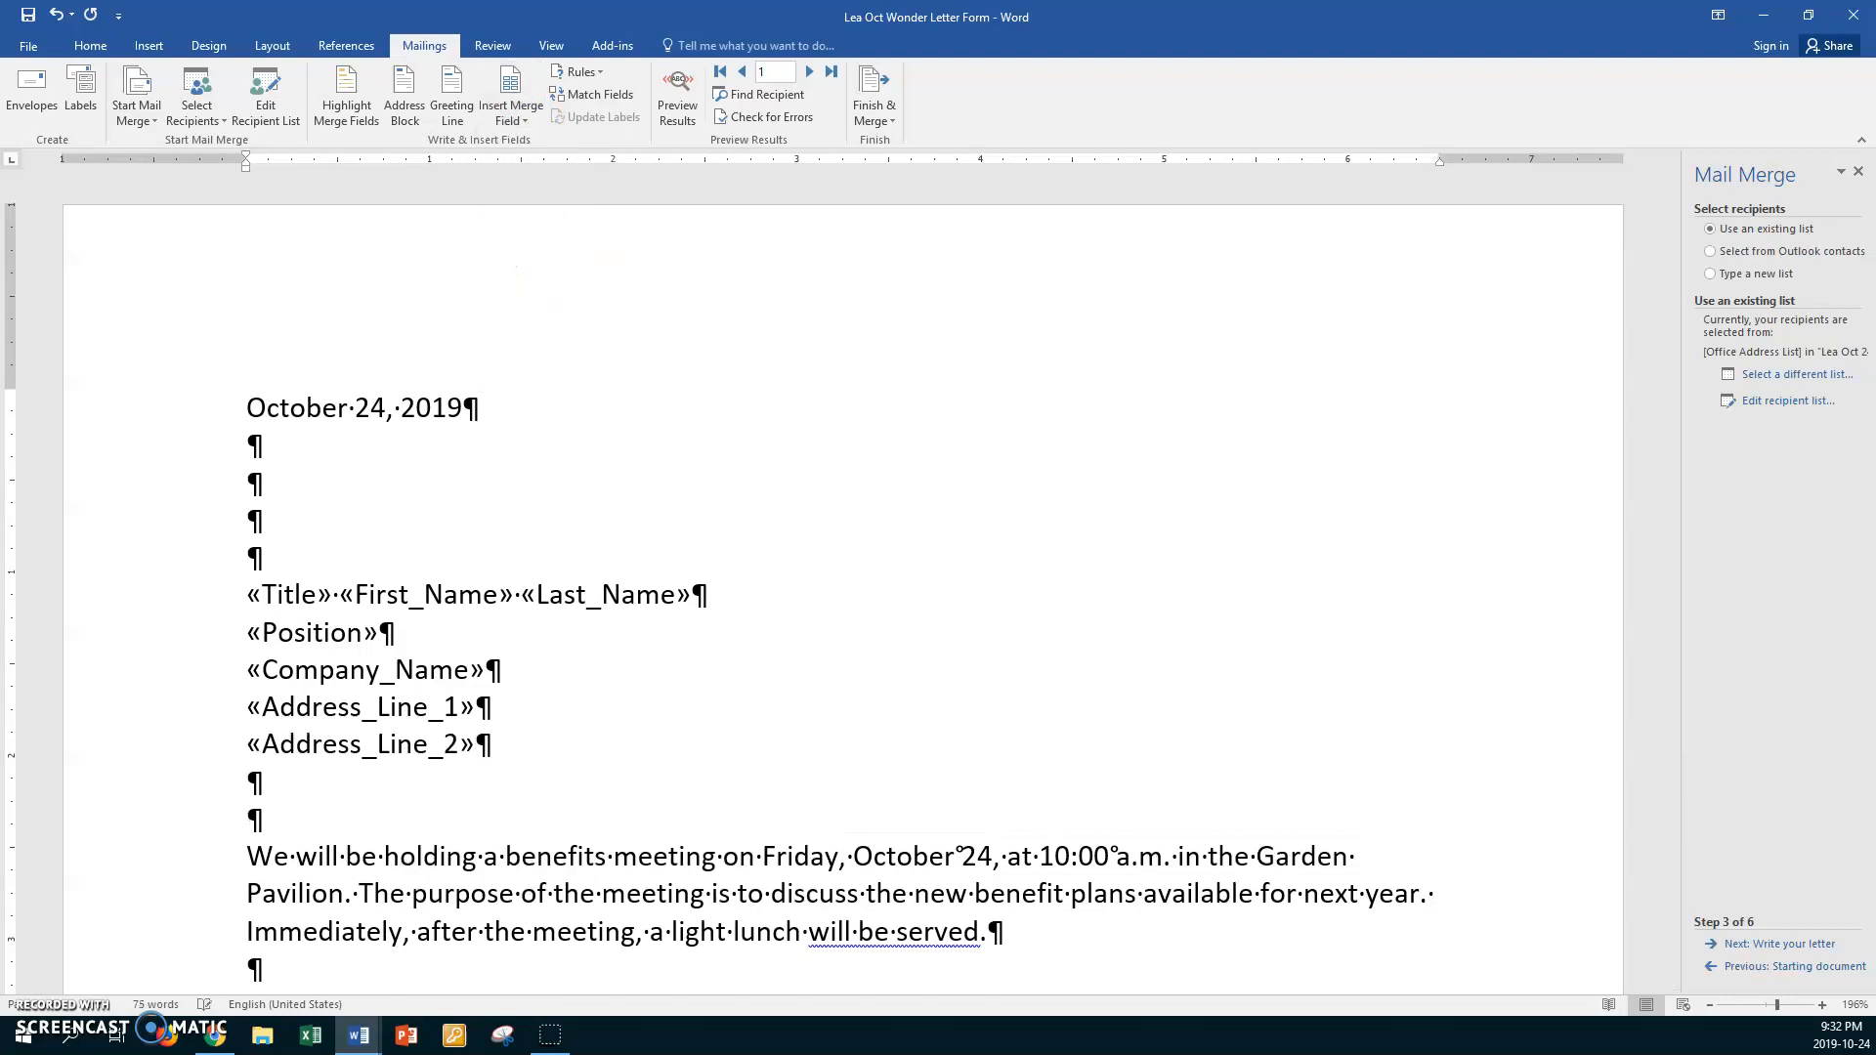
- Insert the City, Province and Postal_Code merge fields on the line below Address_Line_2, with a comma and space after City and a space after Province
click(526, 123)
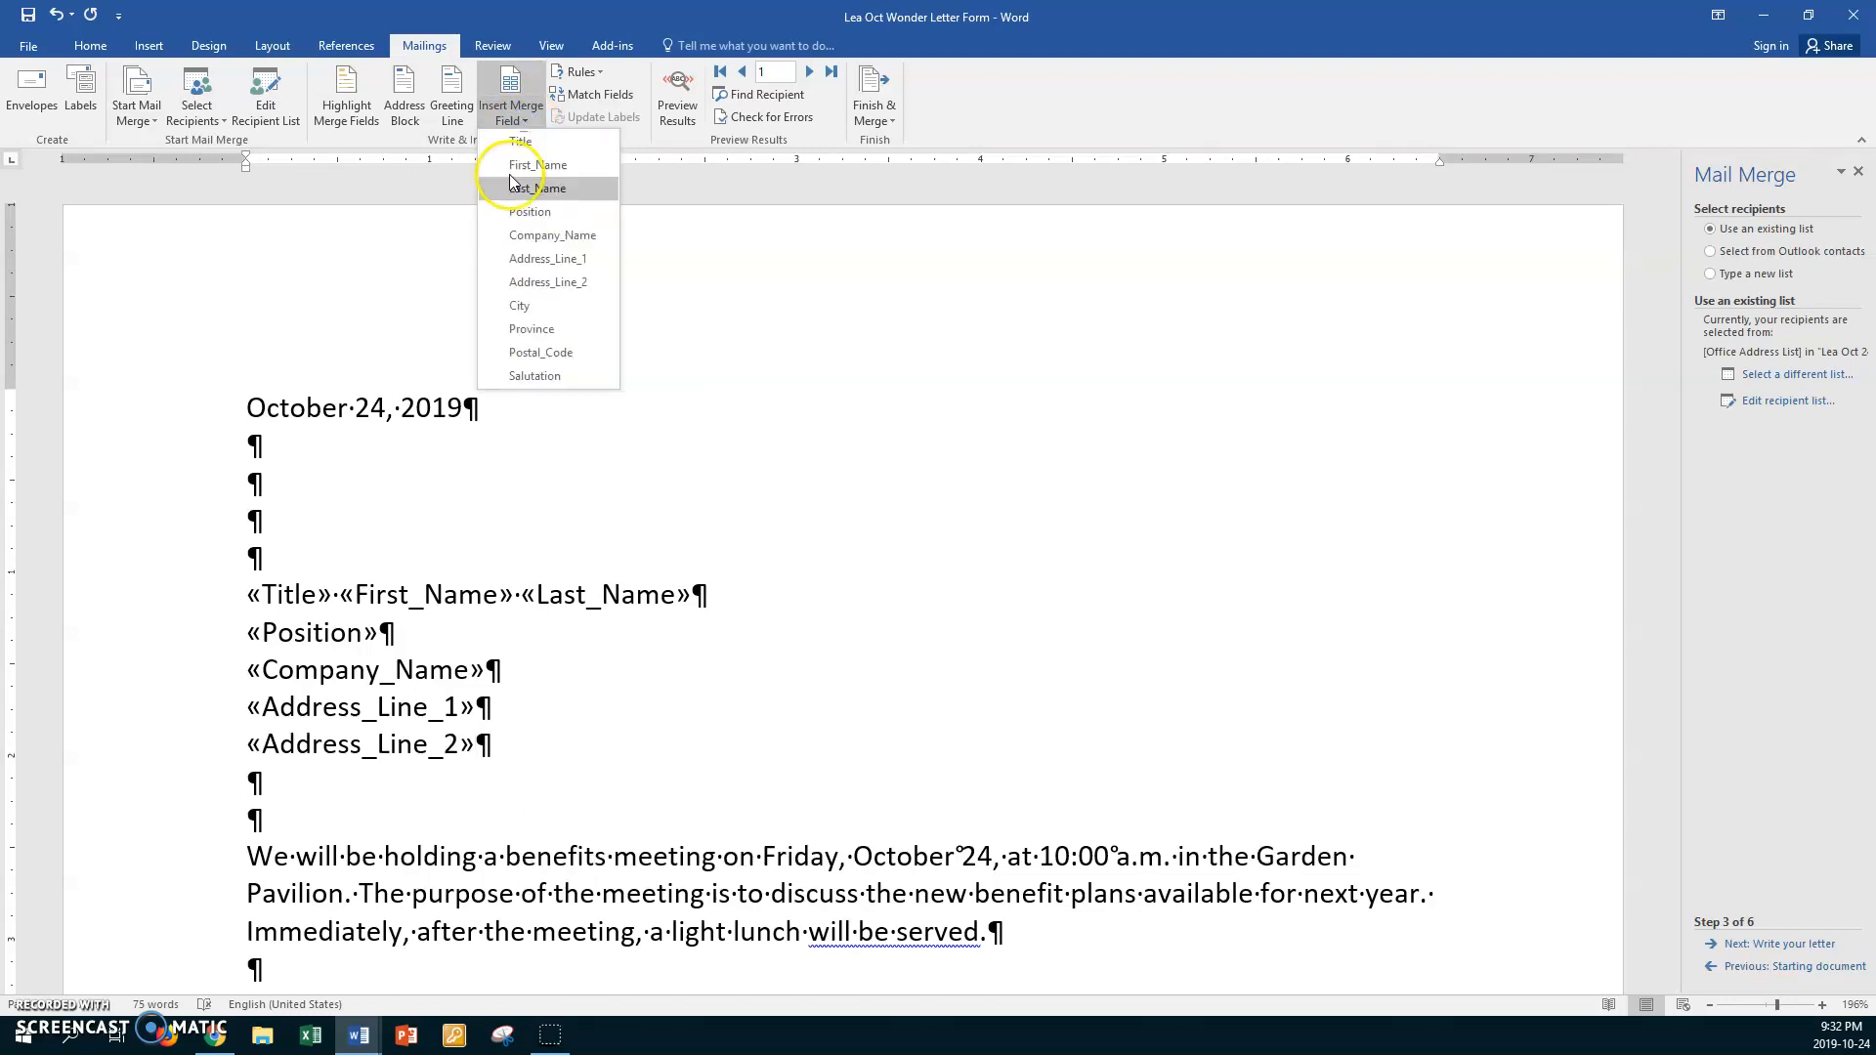
click(520, 300)
text(,)
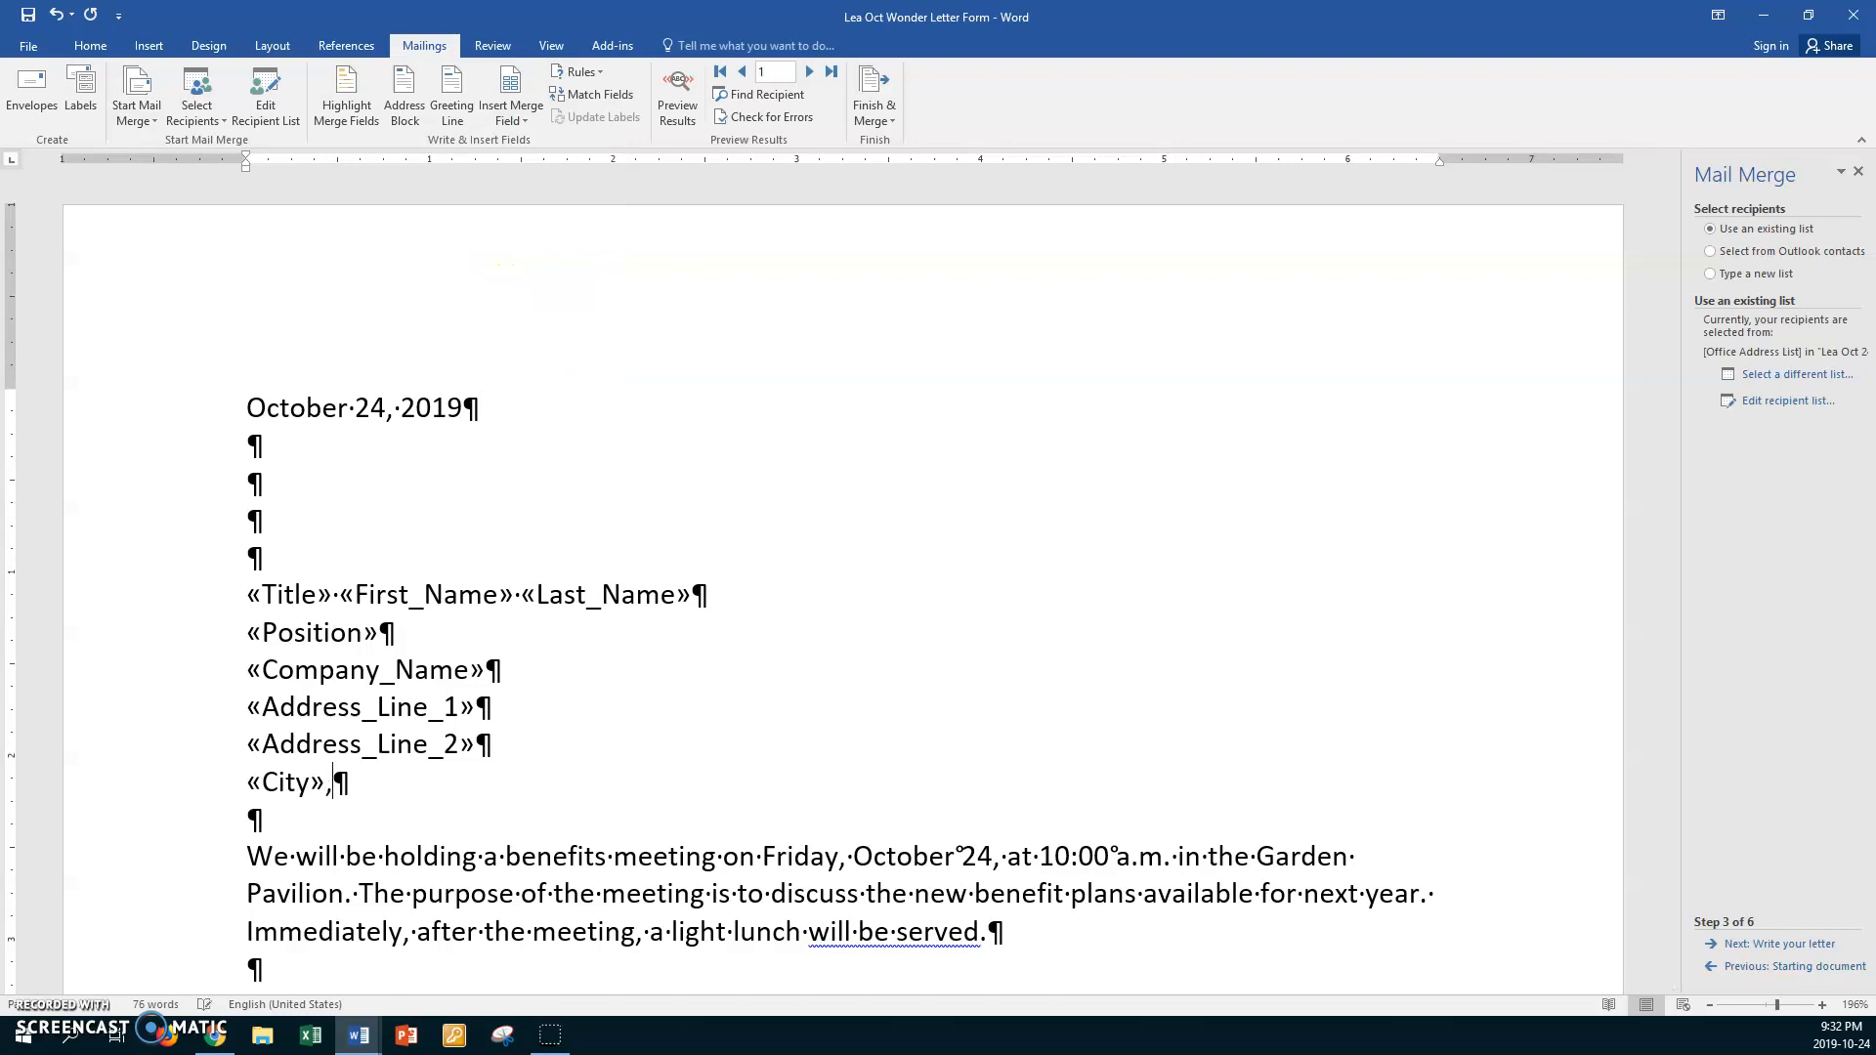
click(518, 115)
click(513, 329)
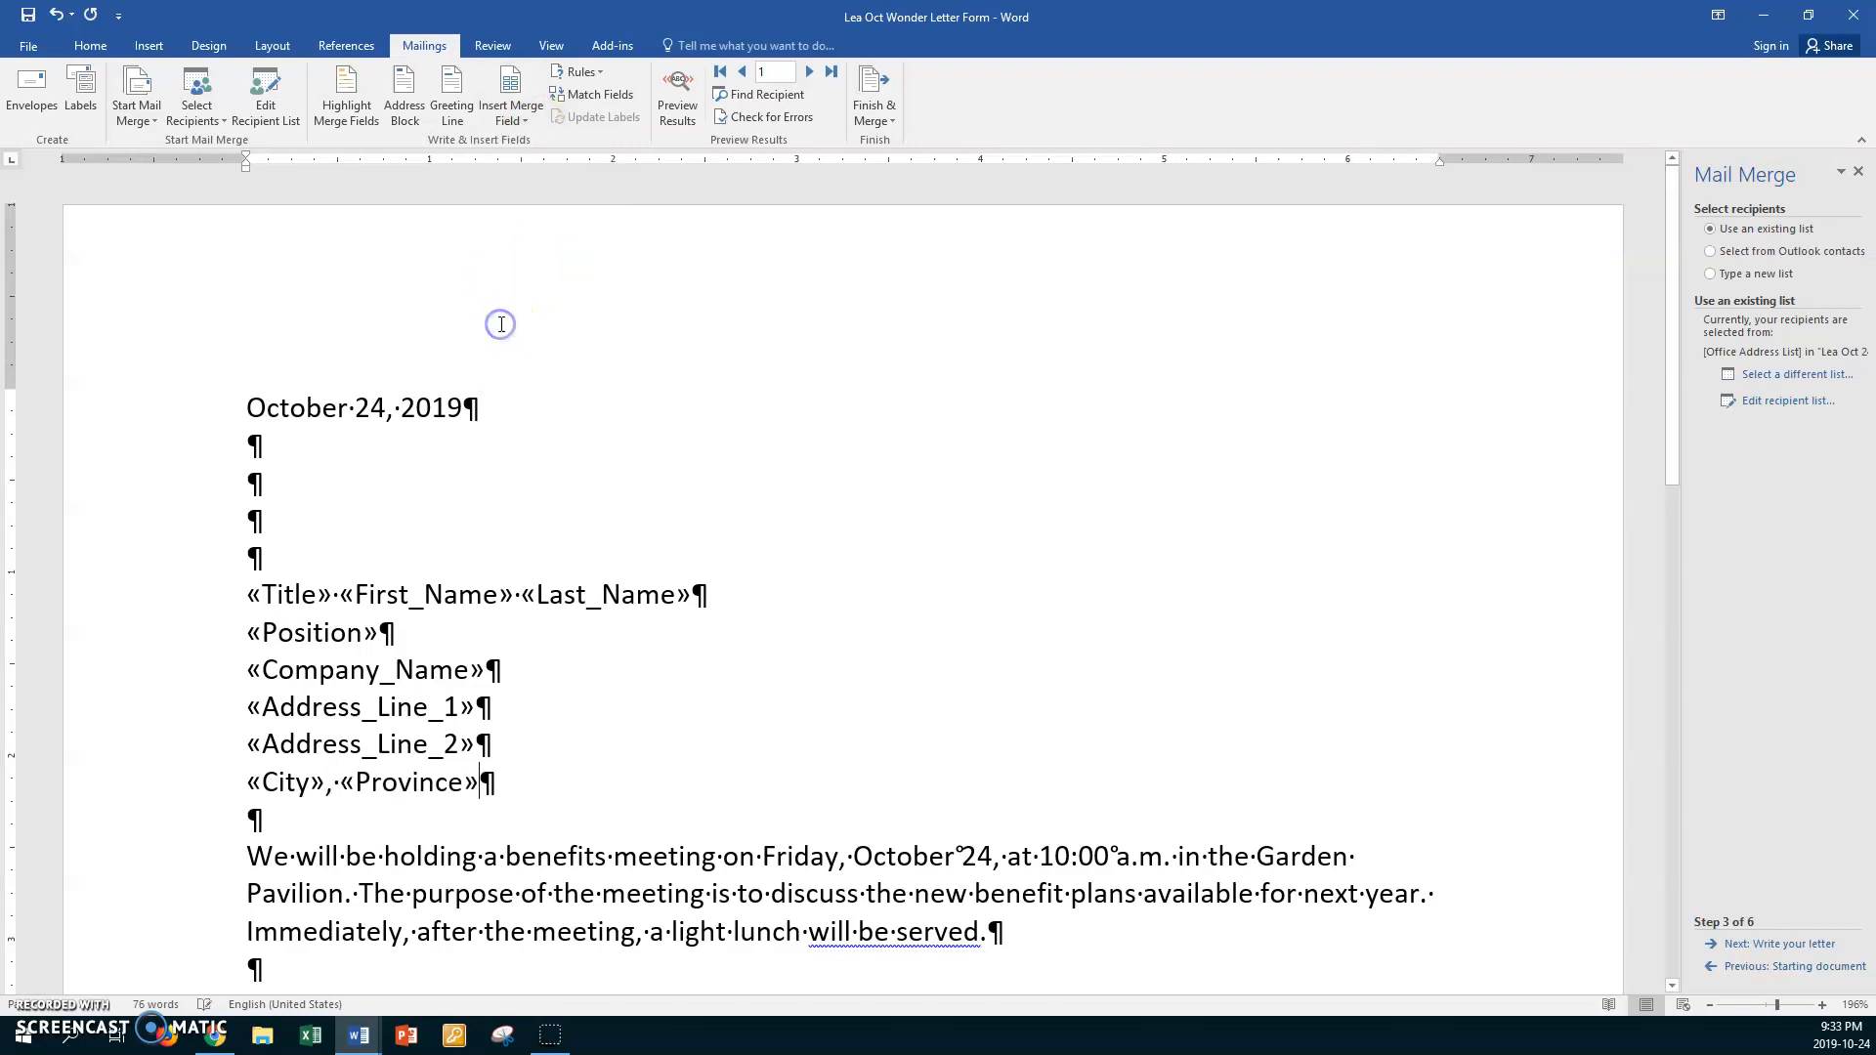
click(520, 118)
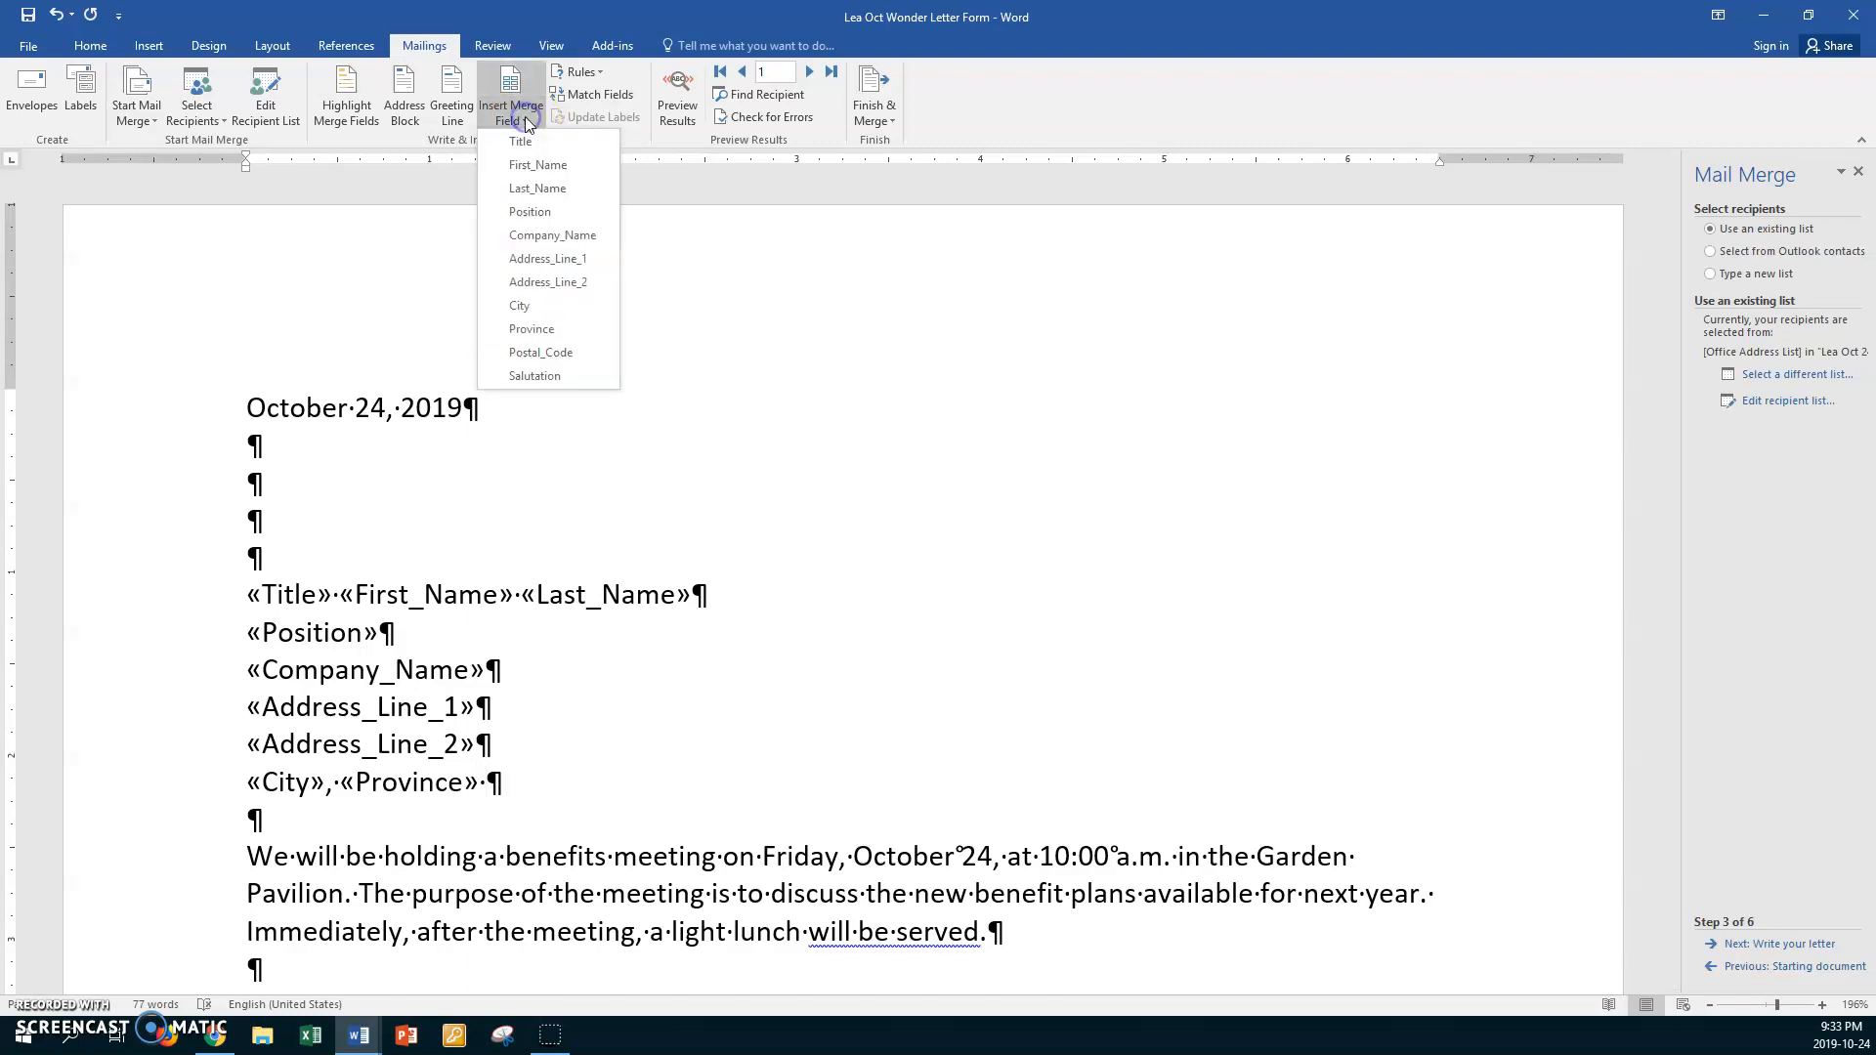
click(537, 353)
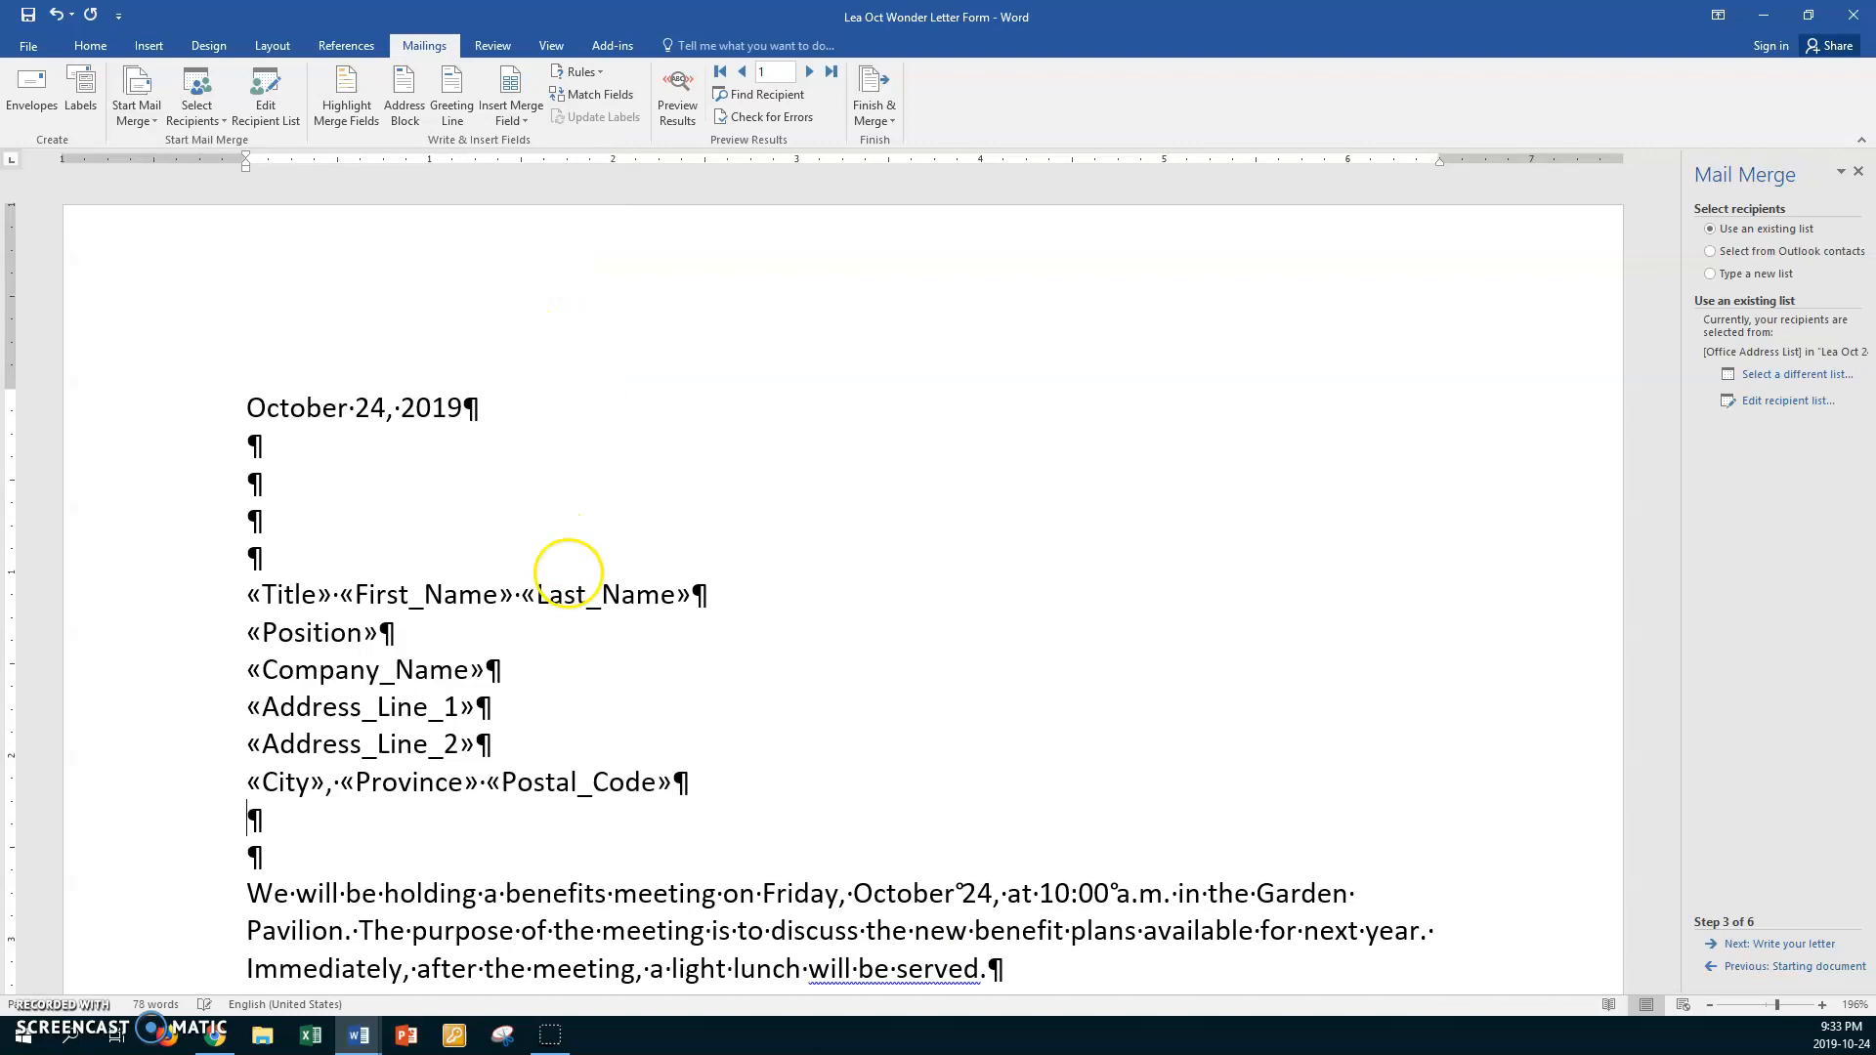
- Leave a blank line below the address and add the greeting "Dear " followed by the Salutation merge field
key(Return)
key(Return)
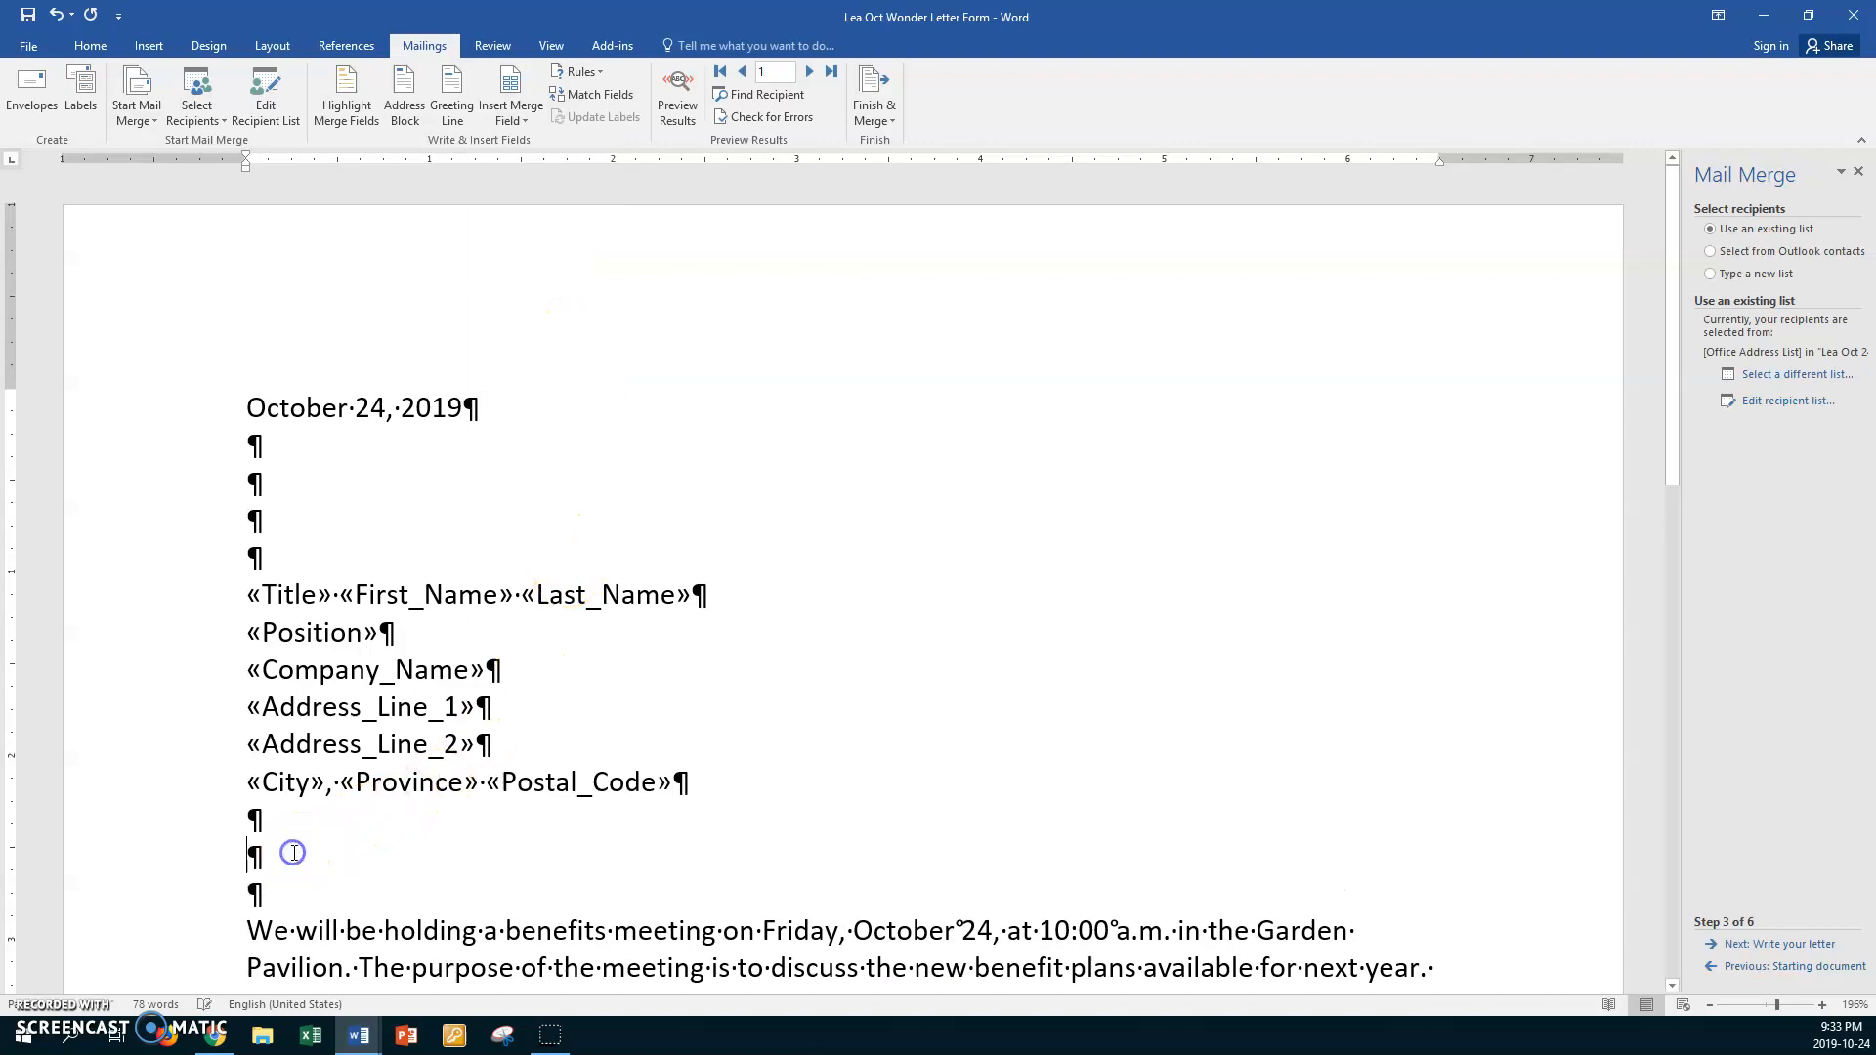
text(Dear)
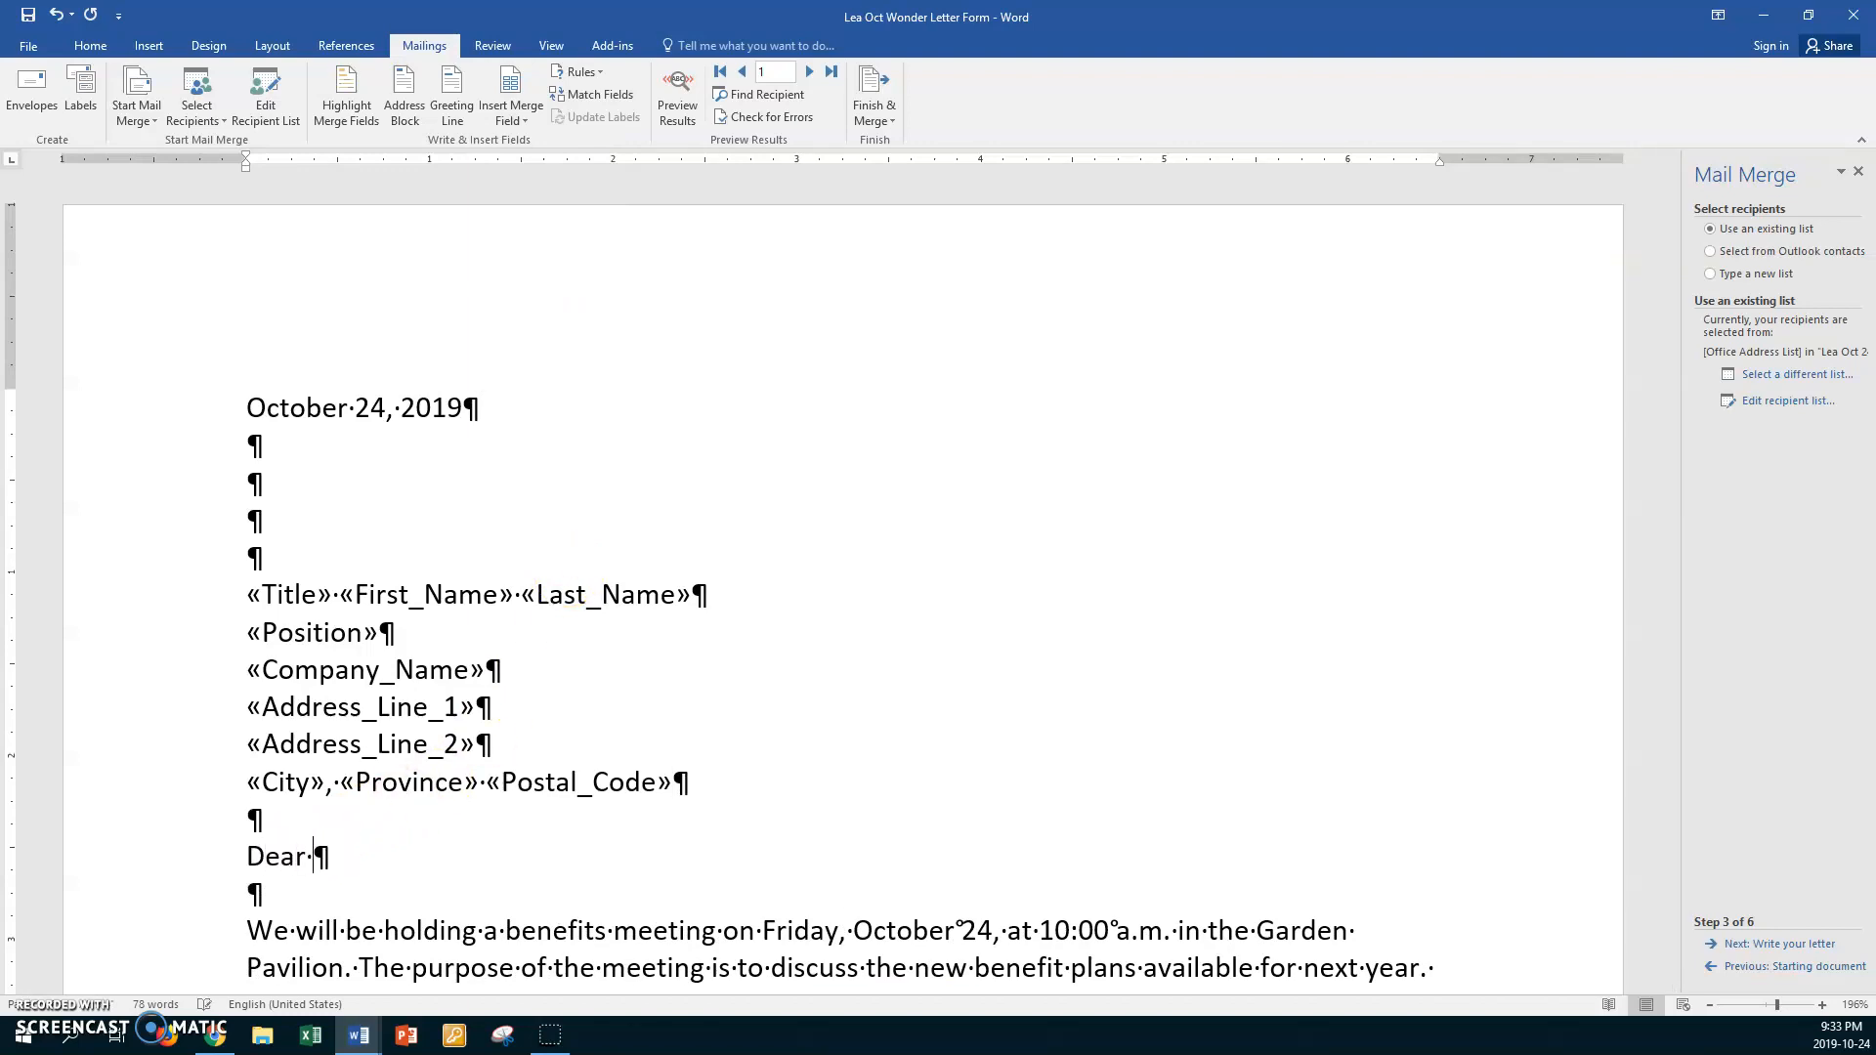
click(528, 119)
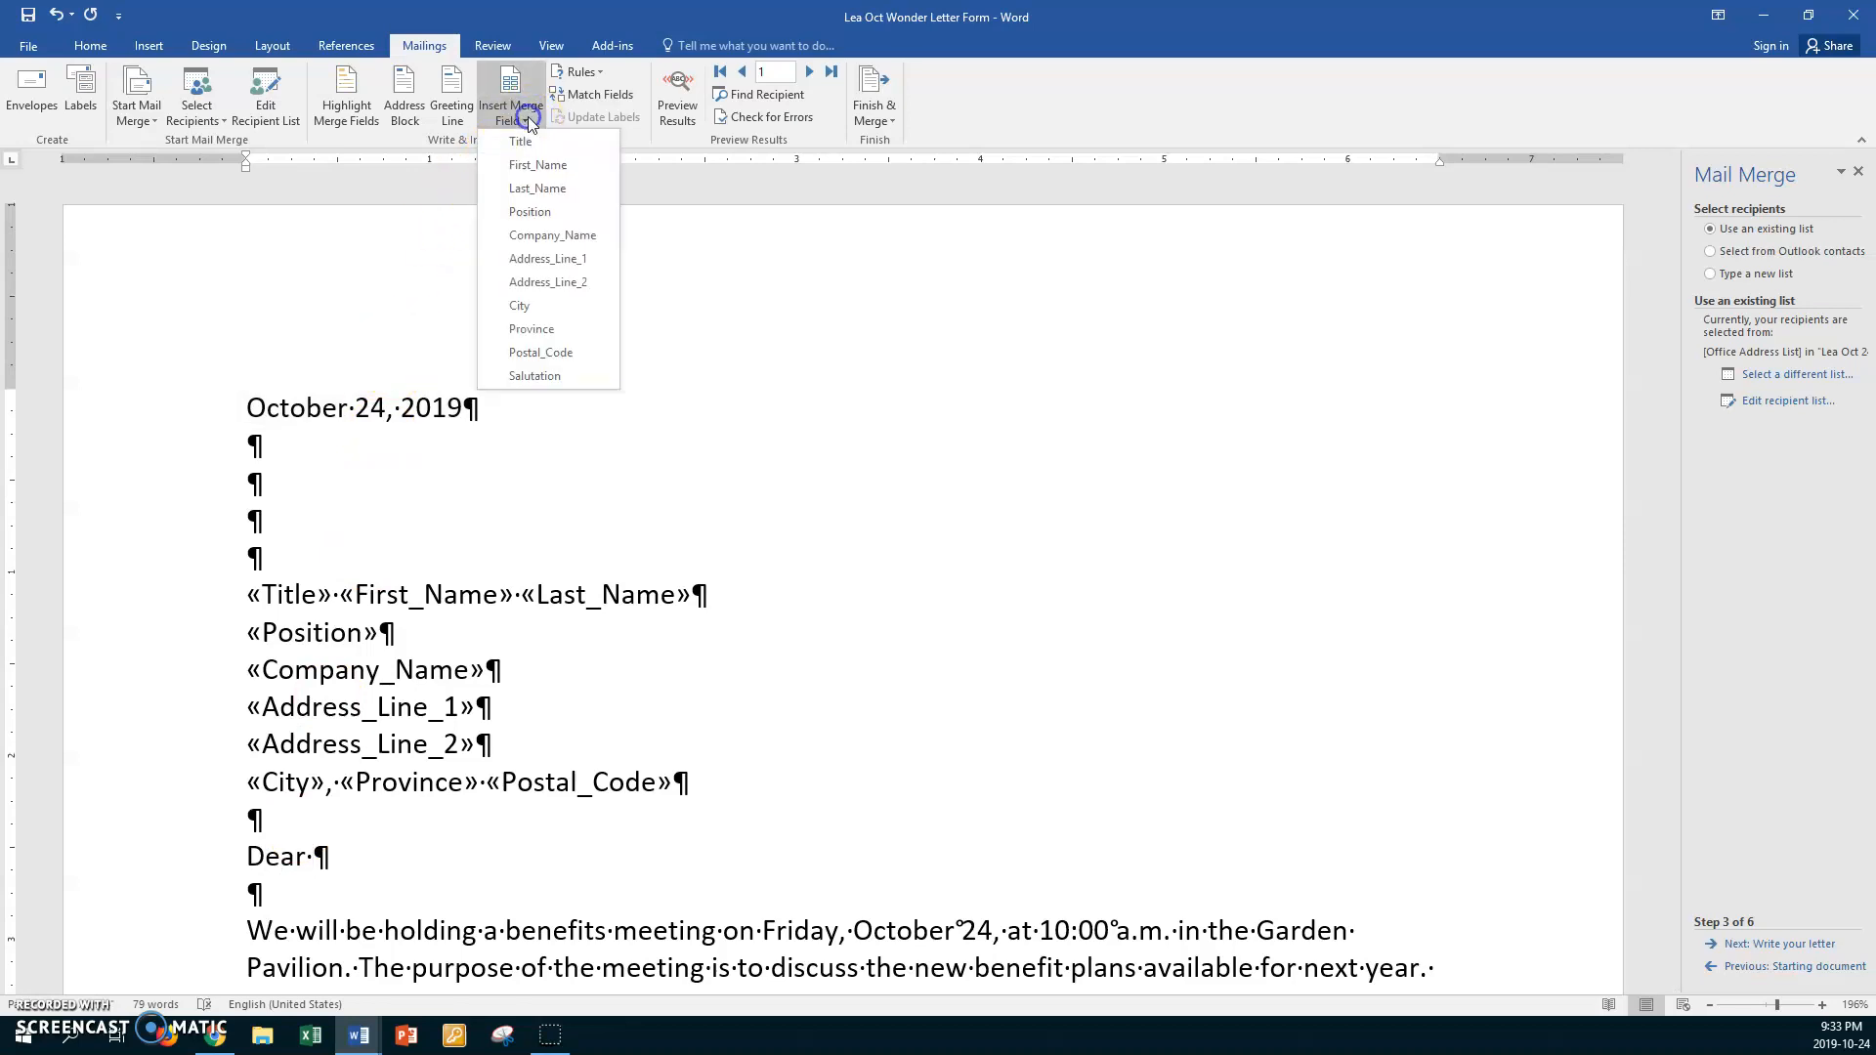
click(535, 375)
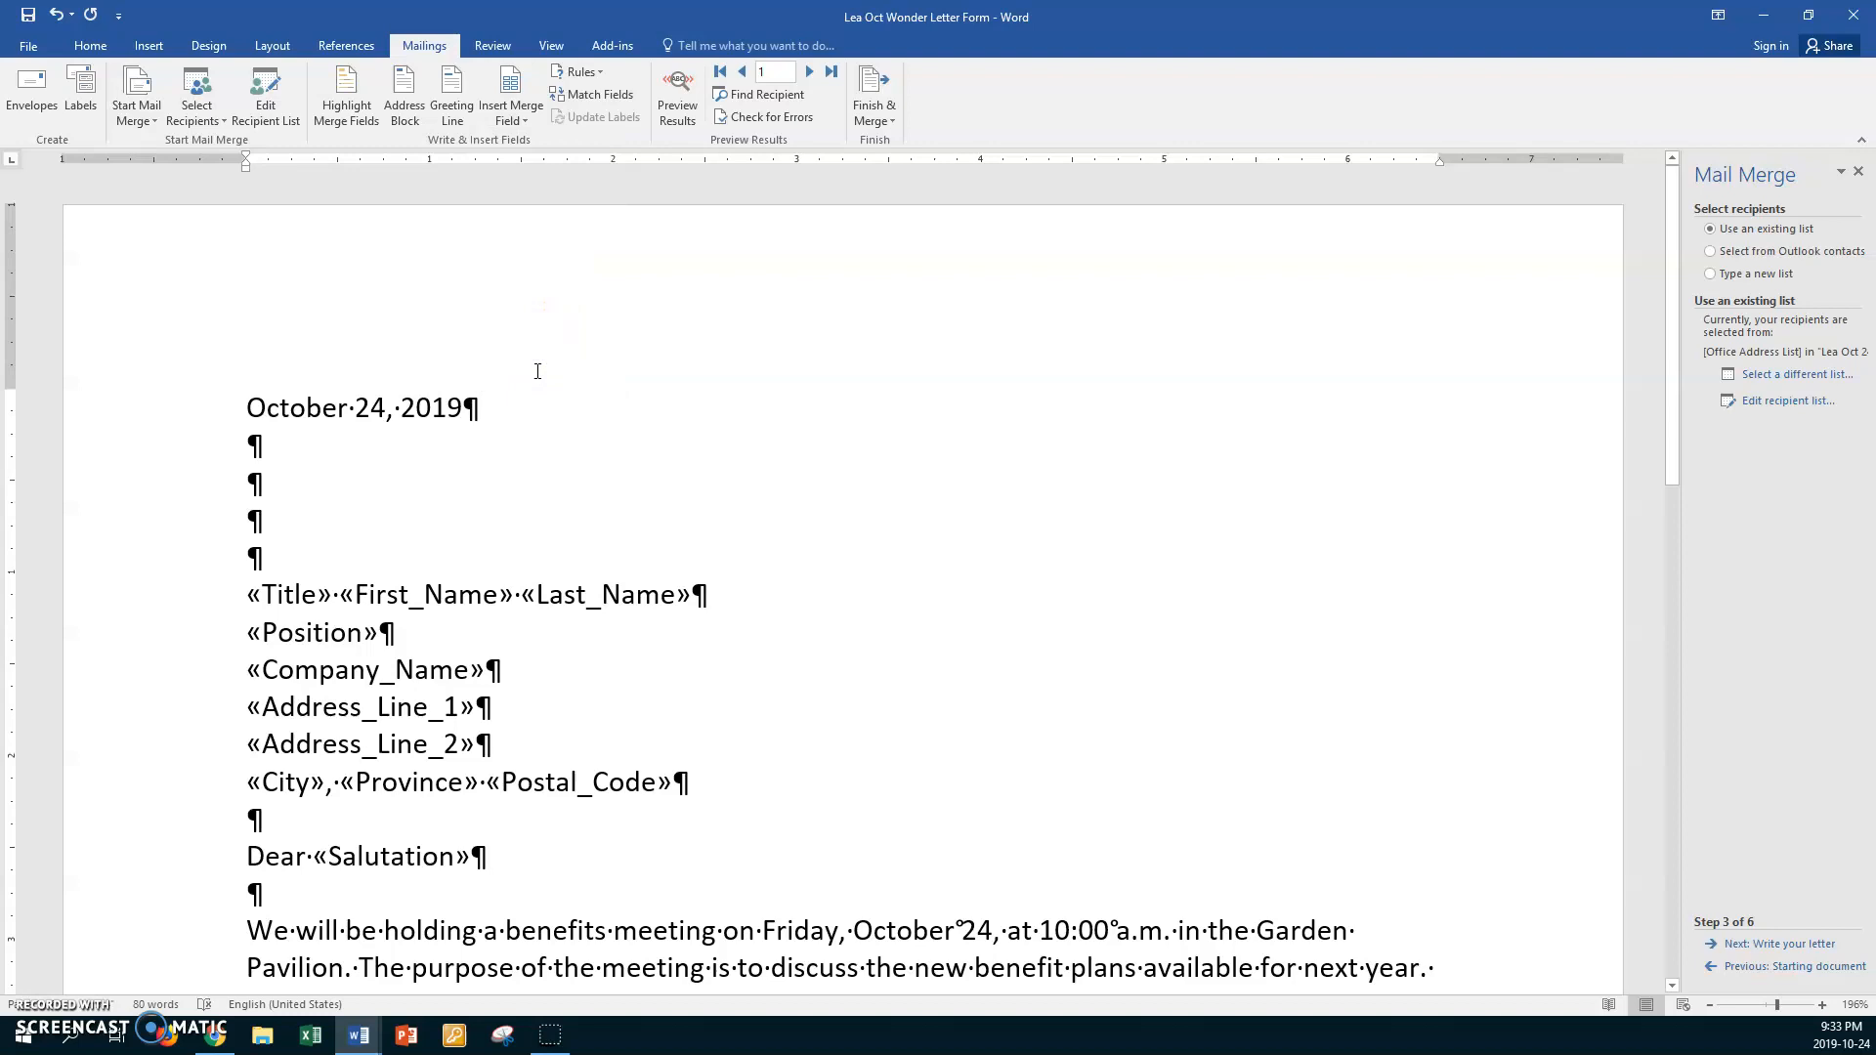